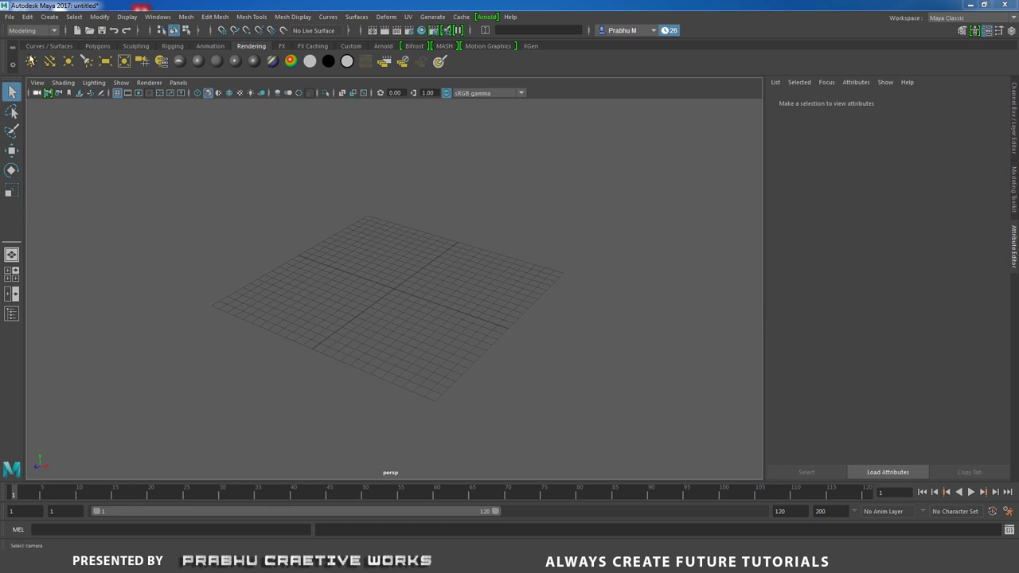
- Set up a project named Magnifying_Glass in location D:/ with the default project folders
click(8, 16)
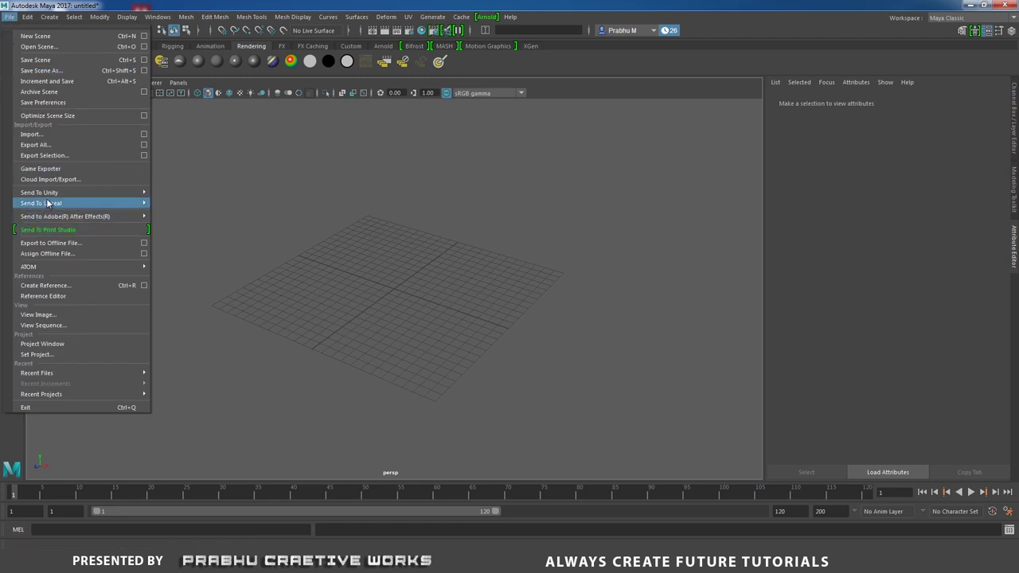
click(69, 344)
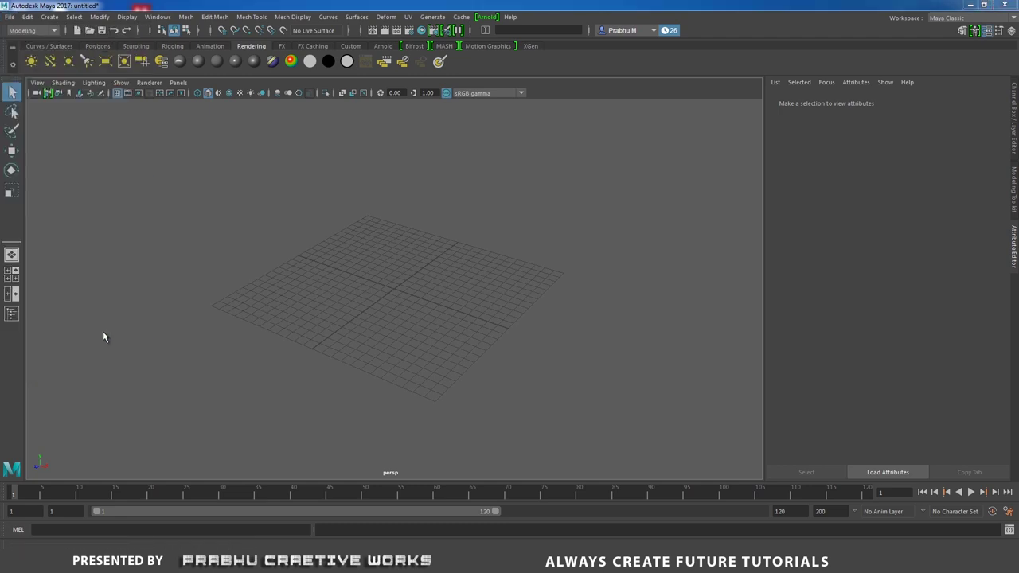
click(620, 221)
drag(519, 222, 413, 232)
drag(479, 220, 396, 221)
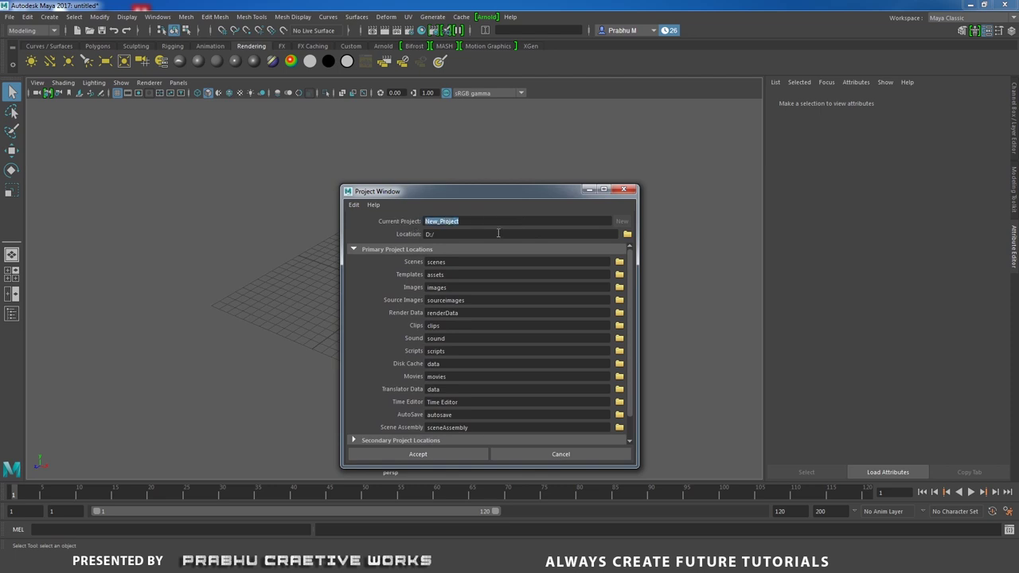
text(Magnifying_Glass)
click(426, 455)
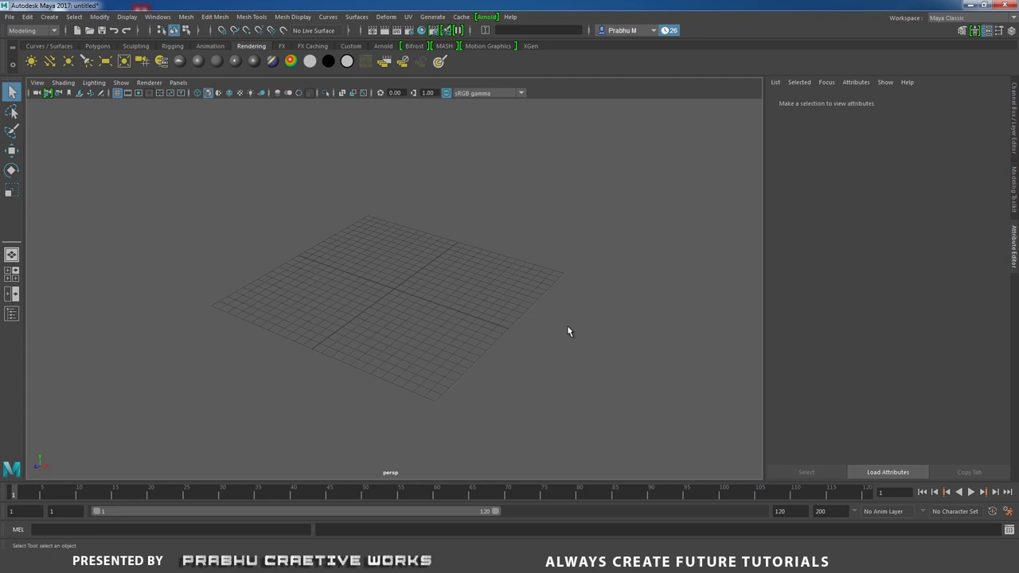
- Create a polygon pipe primitive at the grid's origin
key(space)
click(51, 18)
mouse_move(87, 54)
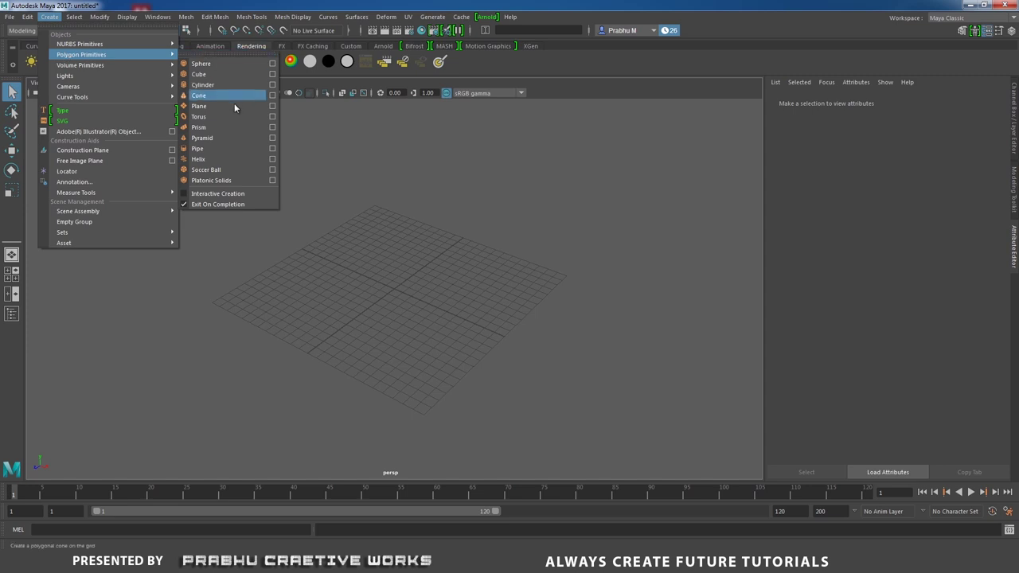
click(211, 150)
scroll(563, 325, up, 3)
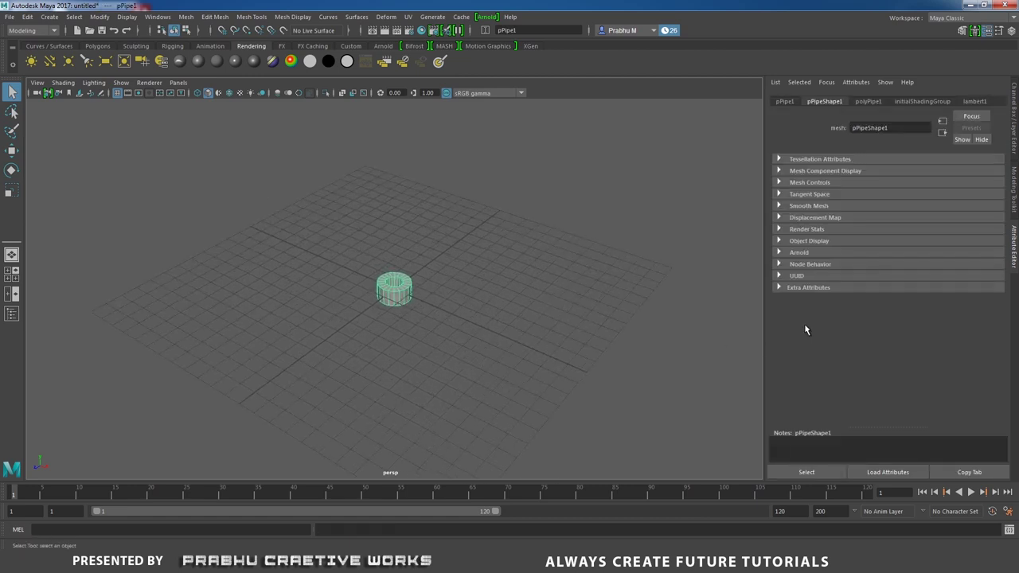
scroll(439, 283, up, 5)
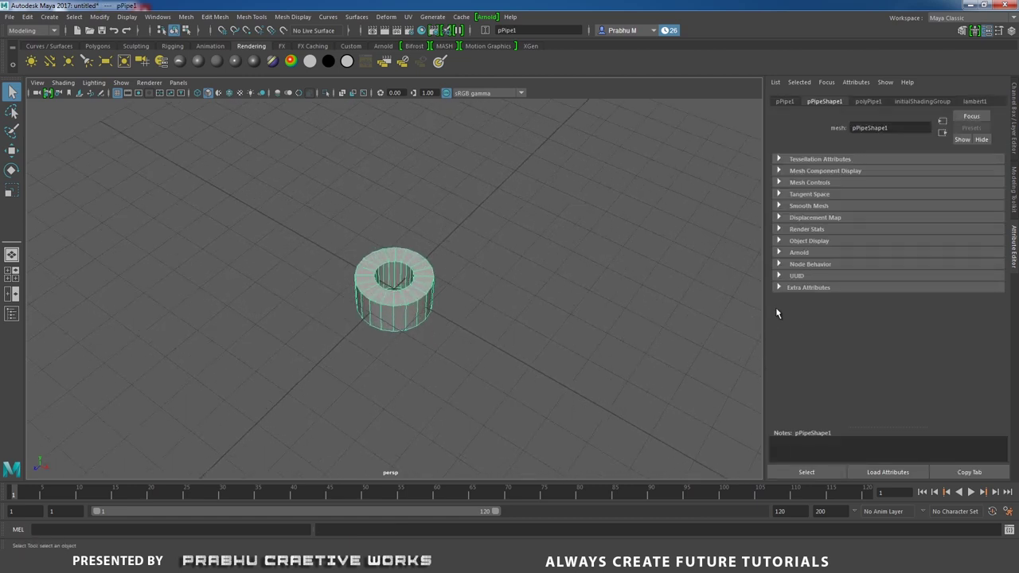
- Set the pipe's radius to 5 in its construction inputs
click(1014, 115)
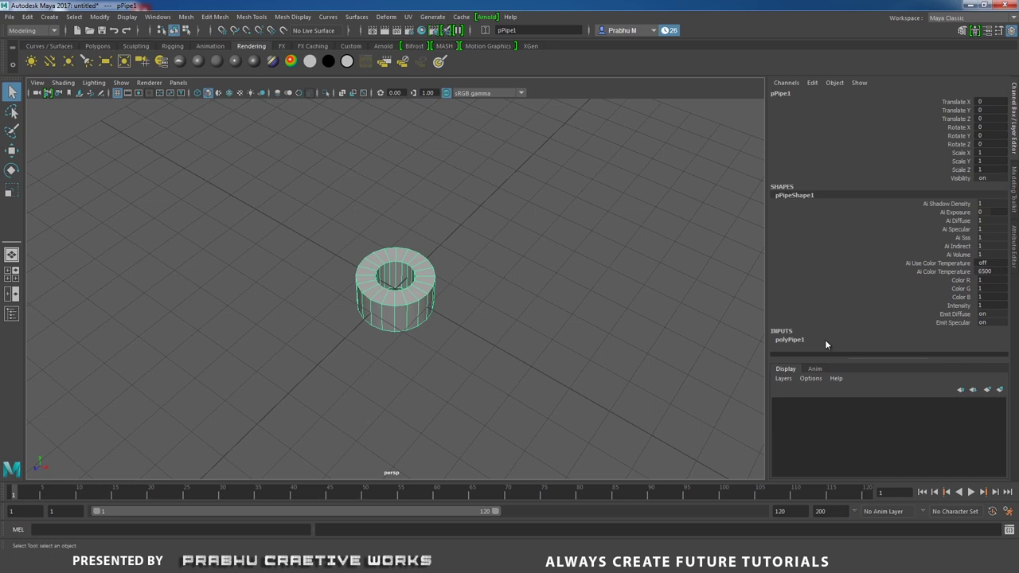
click(796, 340)
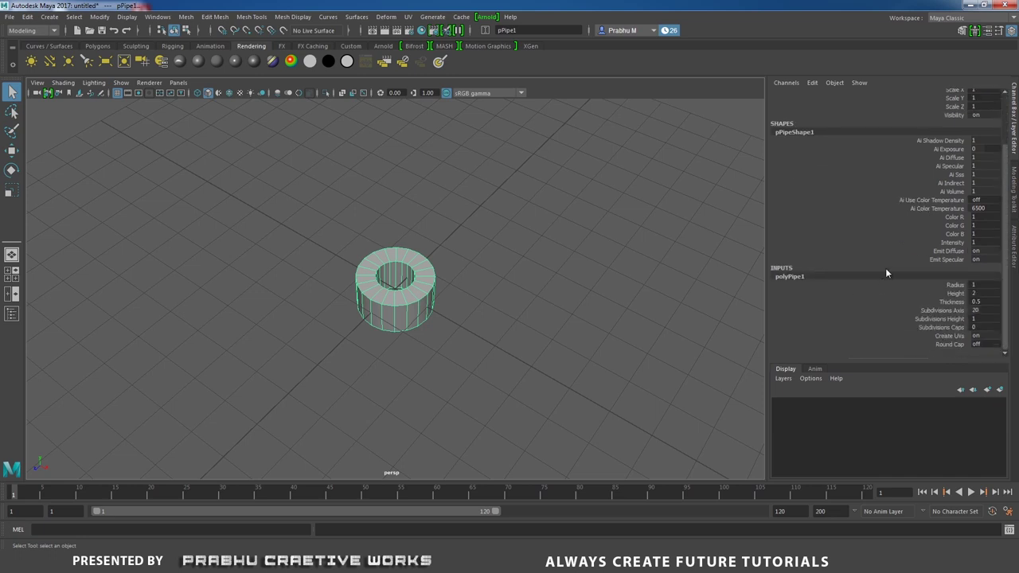
click(955, 285)
middle_drag(448, 271, 472, 264)
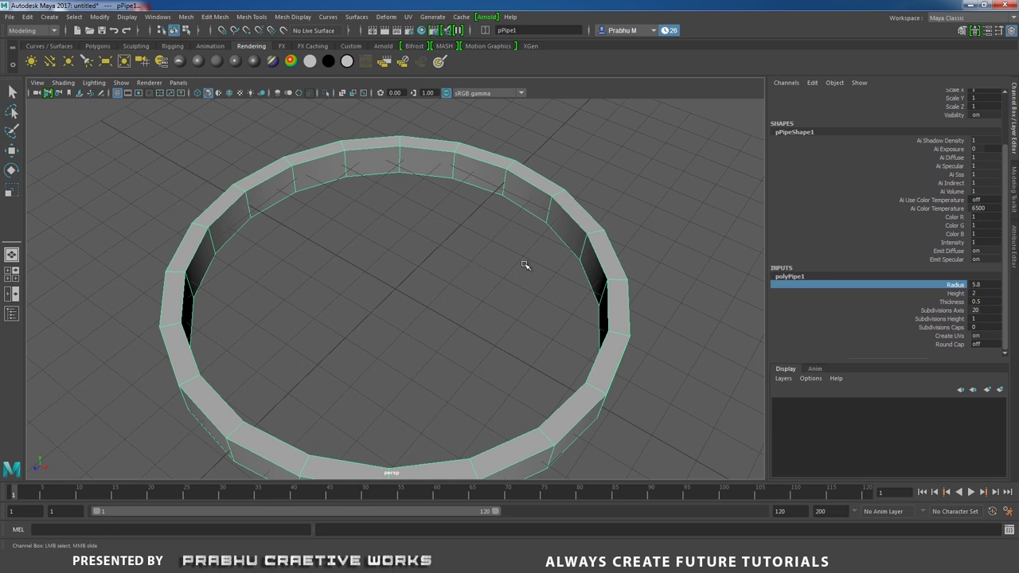
double_click(980, 284)
text(5)
key(Return)
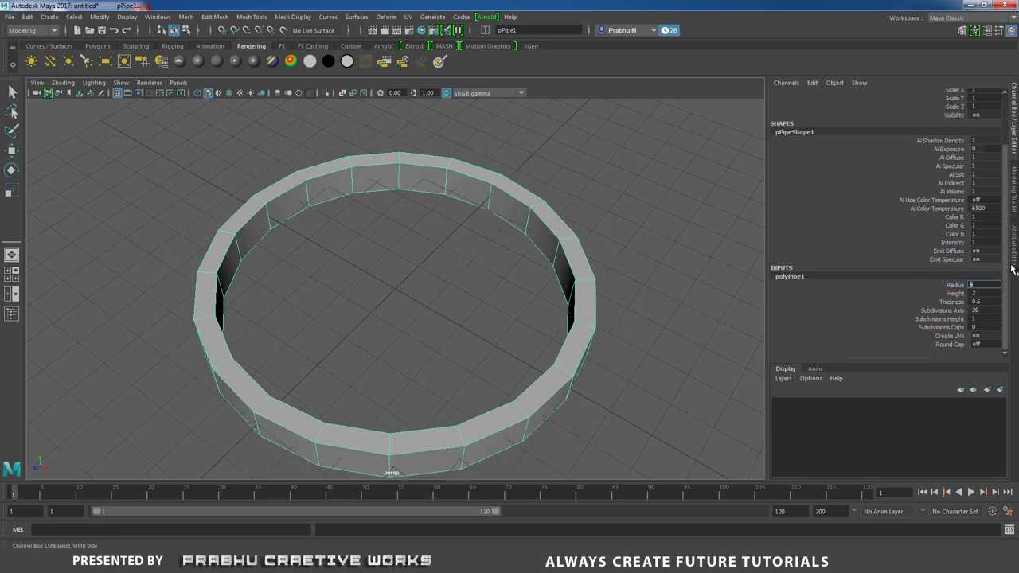
- Set the pipe's axis subdivisions to 50 and its thickness to 0.2
click(997, 309)
text(40)
key(Return)
text(5)
key(Return)
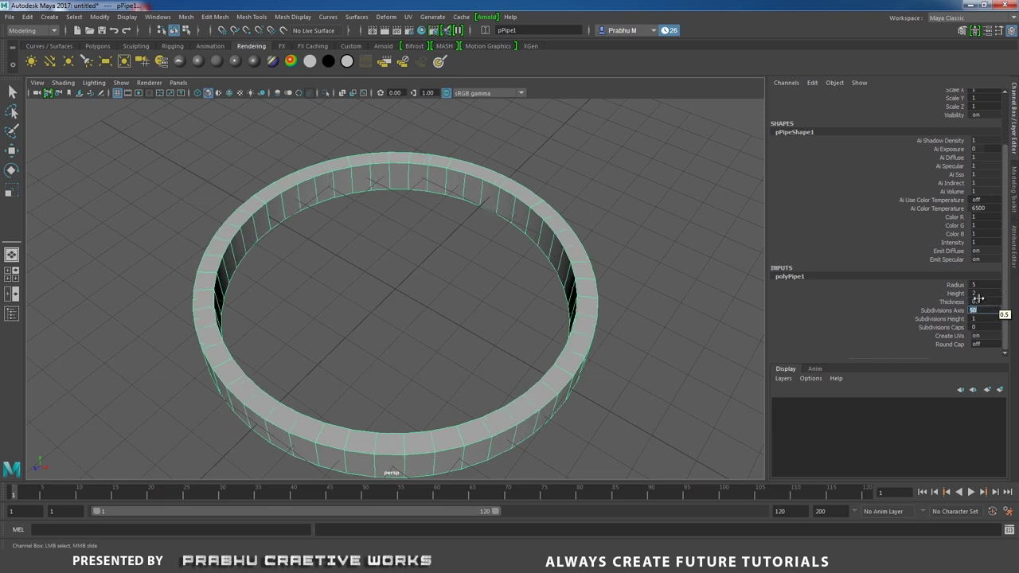
click(979, 300)
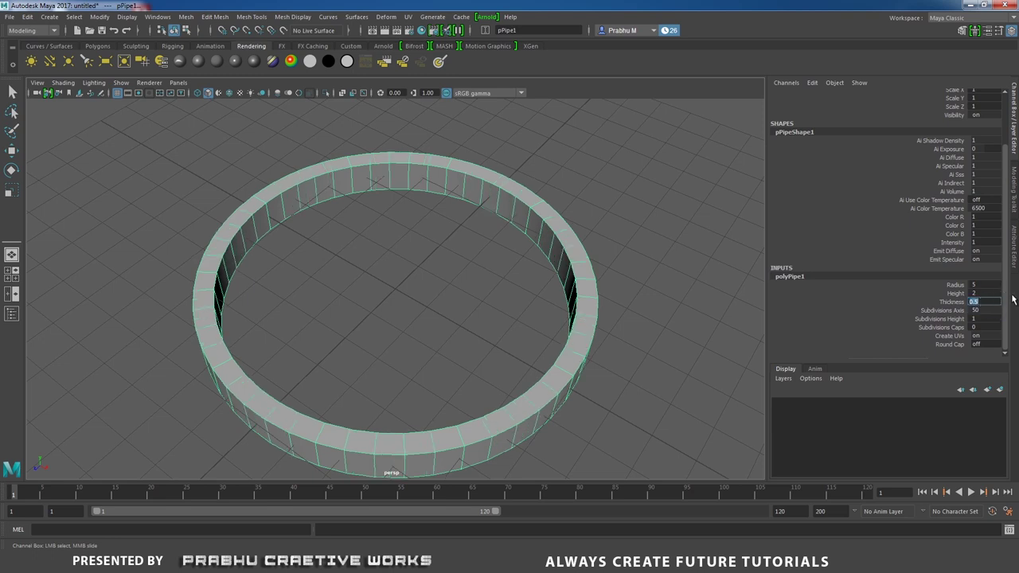
text(0.2)
key(Return)
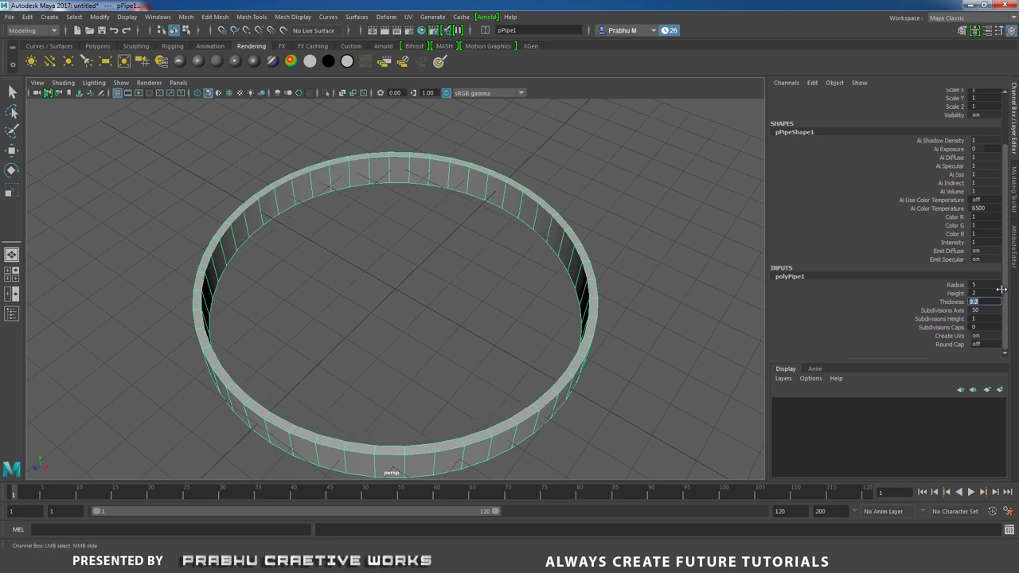
- Raise the pipe by about 0.516 units along Y in the front view
alt+right_drag(517, 257, 261, 332)
alt+drag(262, 332, 350, 373)
key(space)
key(w)
drag(395, 234, 398, 220)
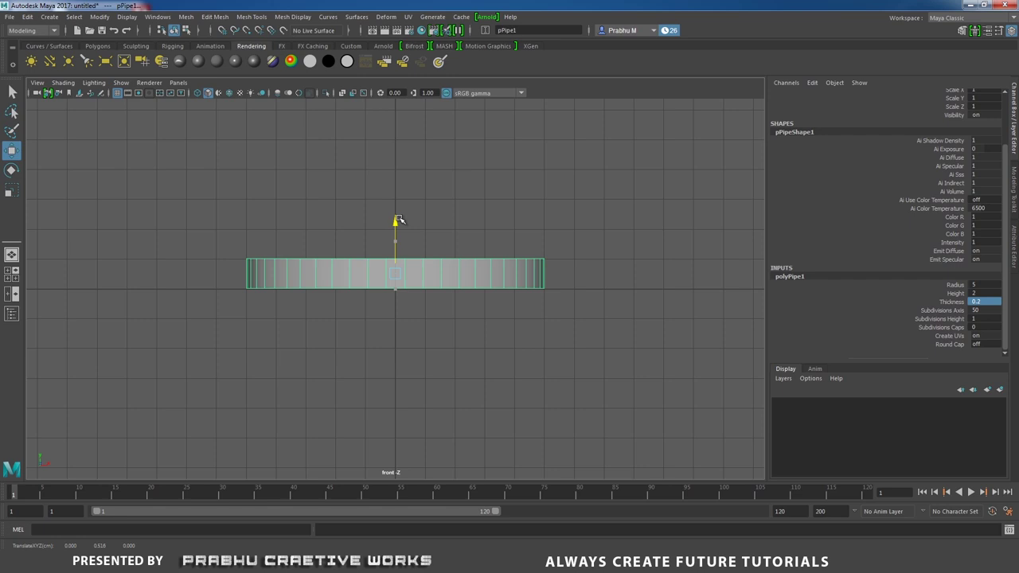
key(space)
drag(450, 315, 475, 321)
alt+right_drag(475, 320, 591, 324)
mouse_move(592, 325)
alt+mouse_down()
mouse_move(575, 359)
mouse_move(586, 341)
alt+mouse_up()
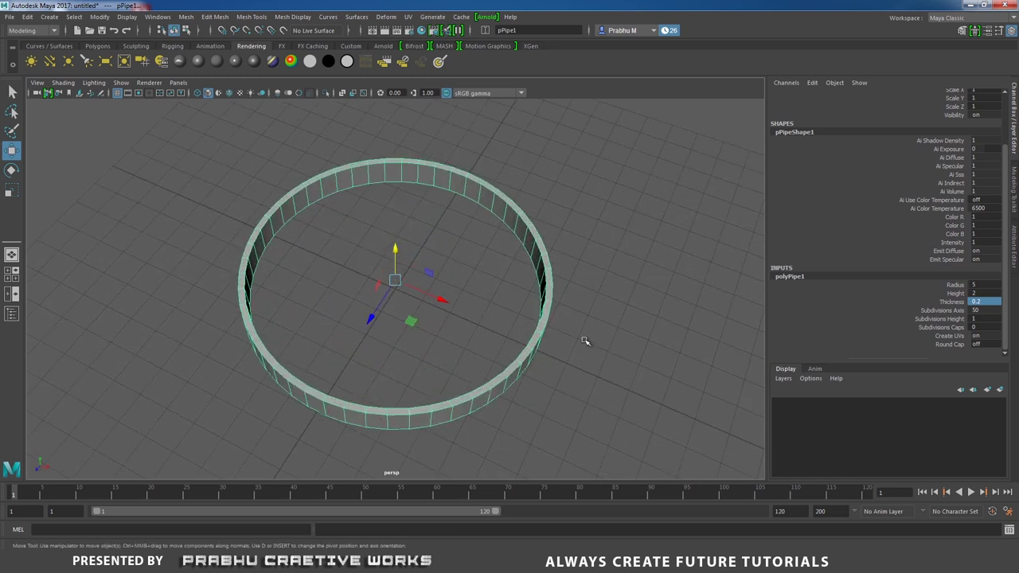
- Rename the pipe as Lense_Frame01 in the Outliner
click(371, 188)
click(372, 184)
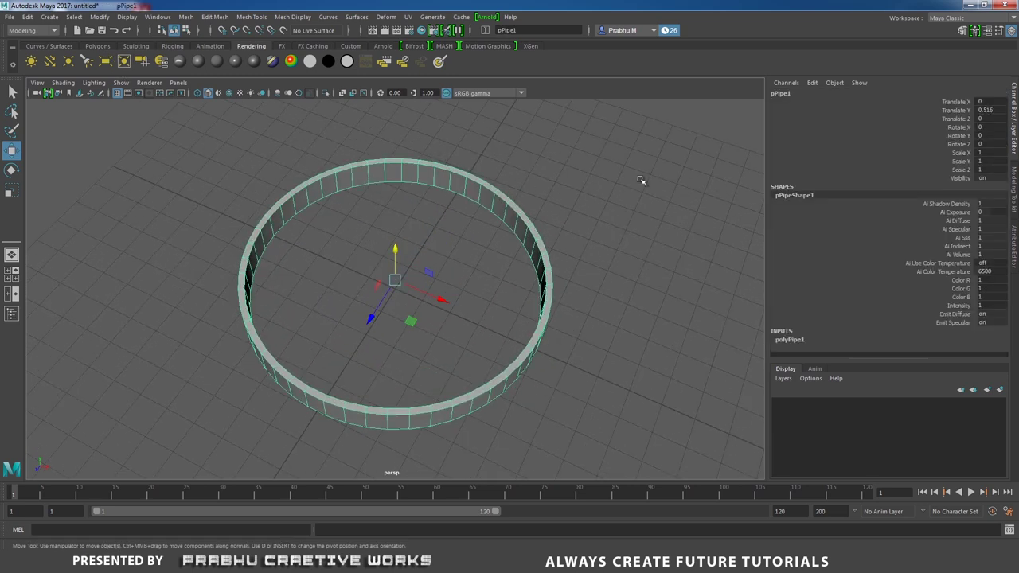
click(157, 18)
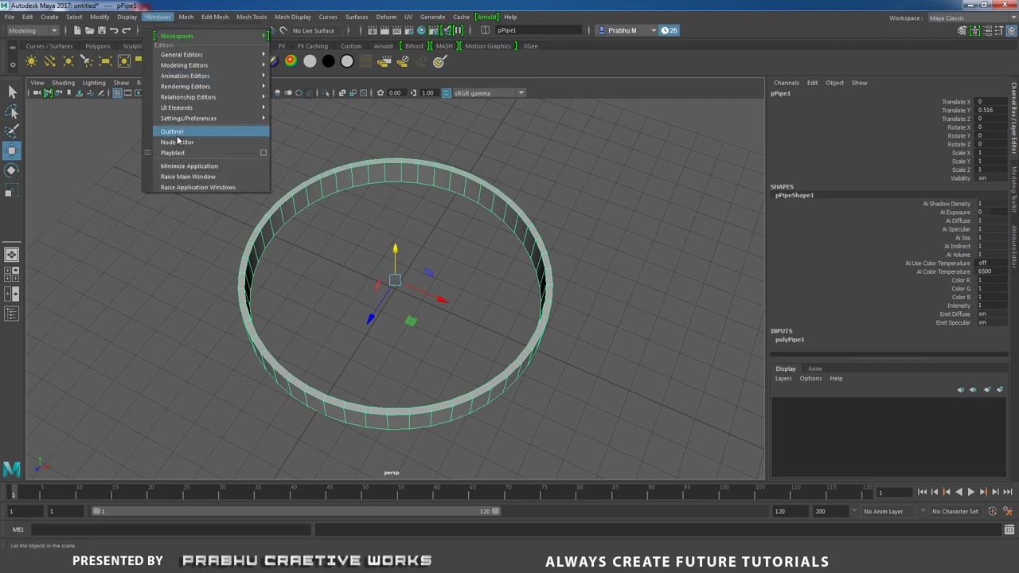
click(179, 136)
double_click(180, 195)
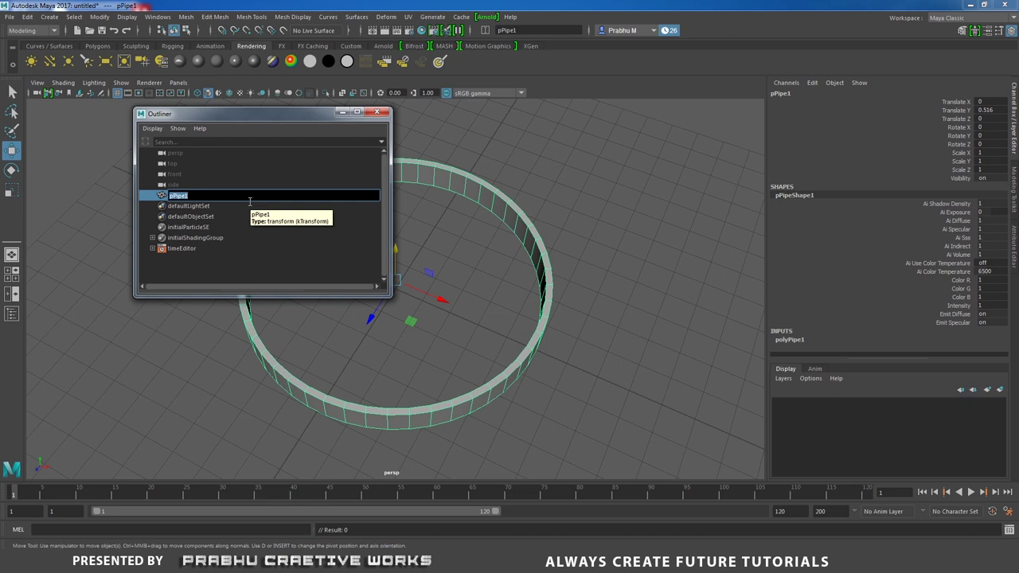
key(BackSpace)
text(Lens)
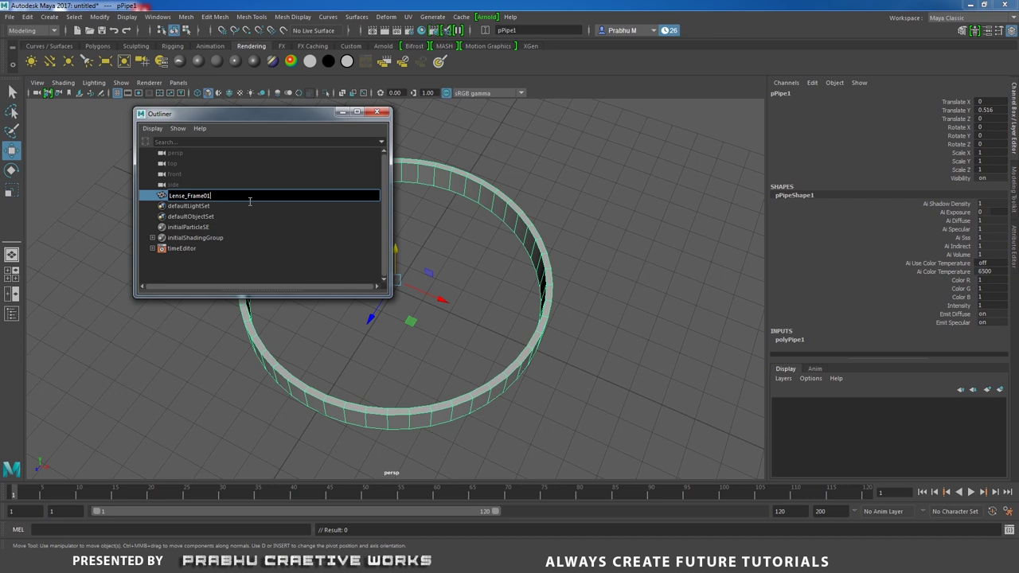
text(e_Frame01)
key(Return)
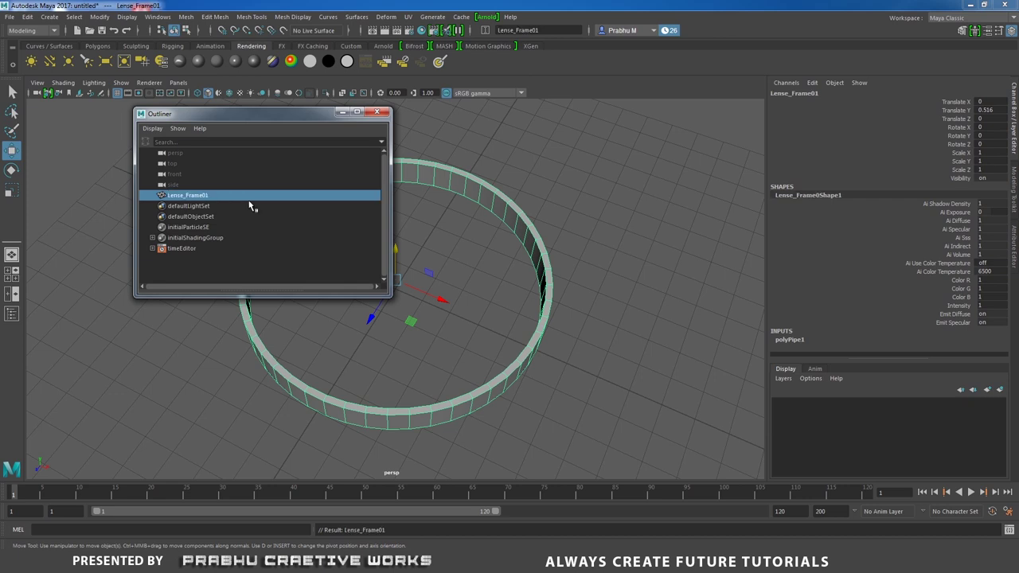
click(377, 112)
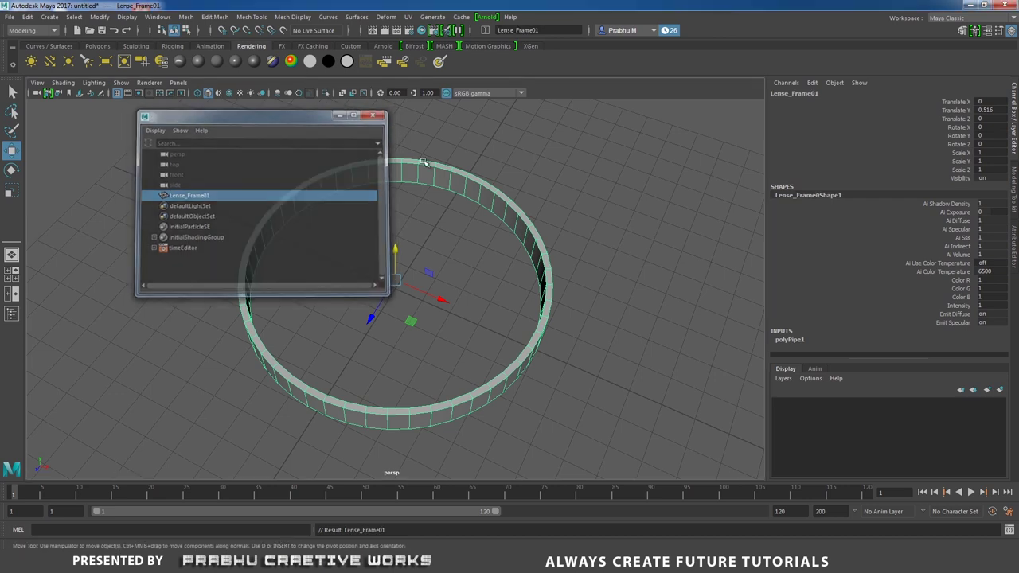
- Create a NURBS sphere and scale it uniformly to about 4.889 so it nearly fills the ring
click(50, 17)
mouse_move(79, 47)
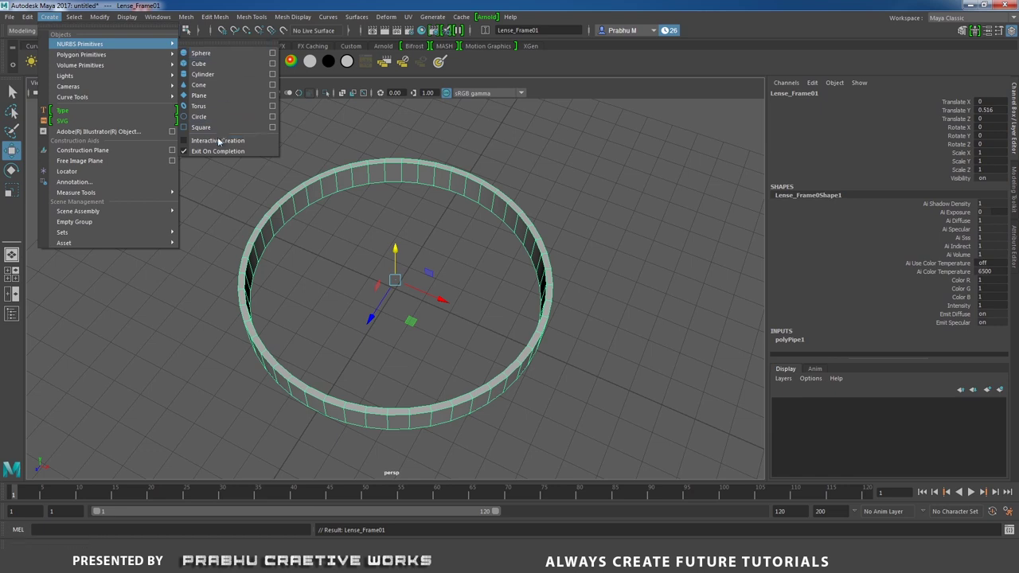
click(215, 58)
mouse_move(332, 225)
alt+mouse_down()
mouse_move(332, 182)
mouse_move(336, 278)
mouse_move(348, 225)
mouse_move(271, 281)
mouse_move(307, 277)
mouse_move(334, 220)
mouse_move(335, 246)
mouse_move(337, 229)
alt+mouse_up()
key(r)
drag(398, 290, 552, 243)
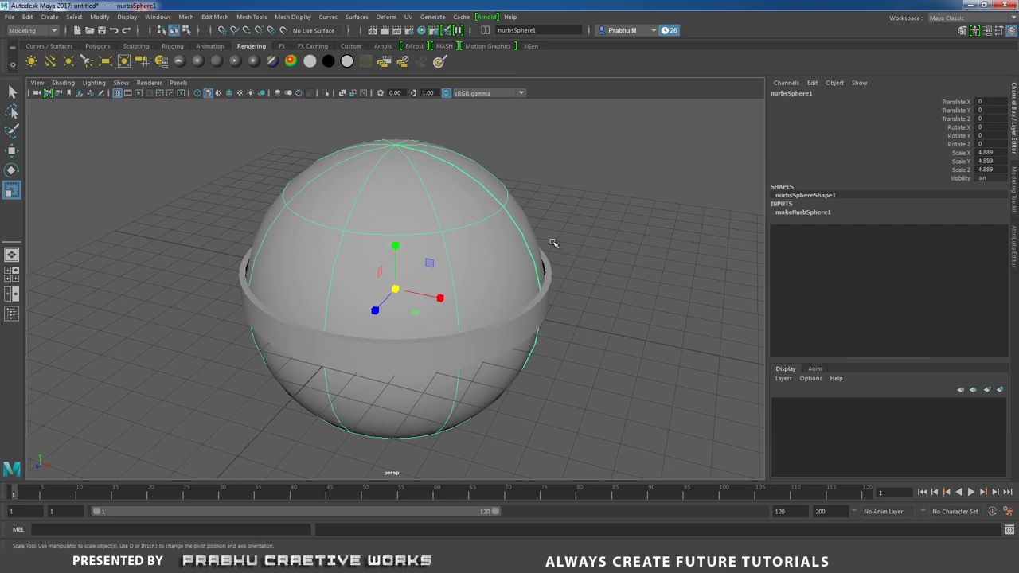
- Isolate the ring-shaped lens frame so only it is shown in the perspective view
click(539, 298)
alt+drag(596, 282, 554, 245)
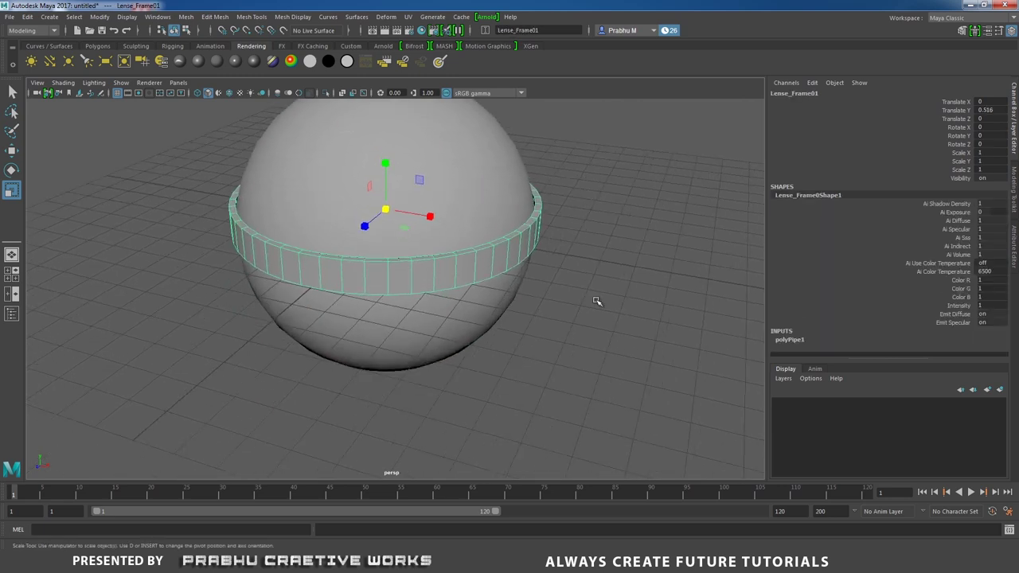
alt+drag(587, 289, 585, 316)
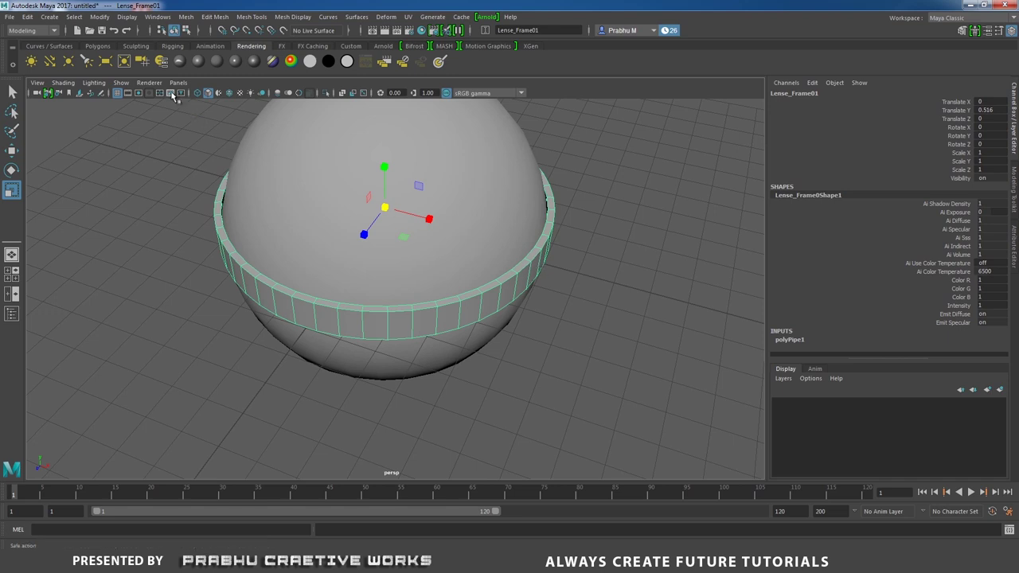
click(325, 94)
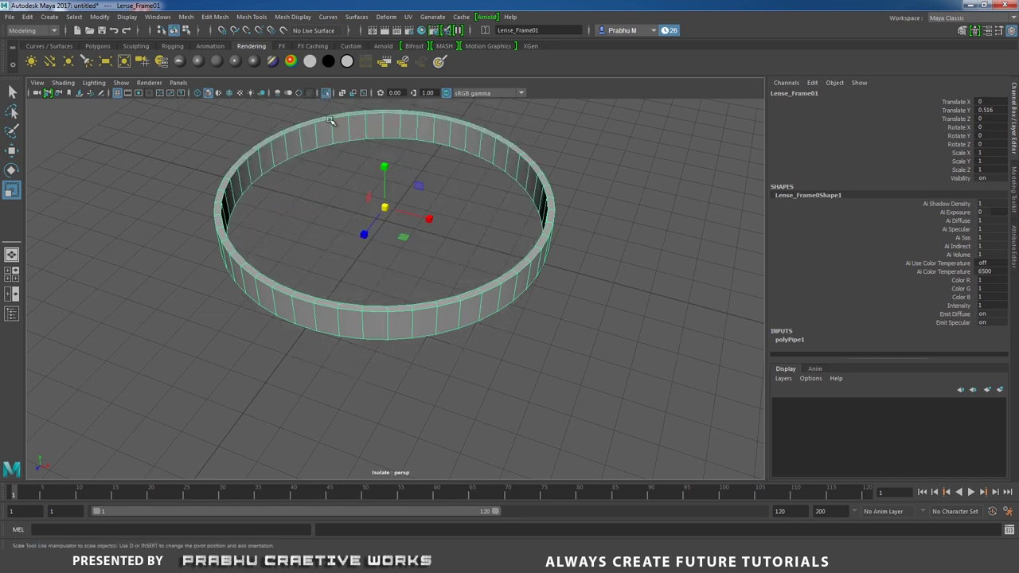
- Bevel the inner and outer circular edge loops on both rims of the lens frame
scroll(501, 300, up, 3)
right_drag(501, 301, 501, 232)
double_click(495, 300)
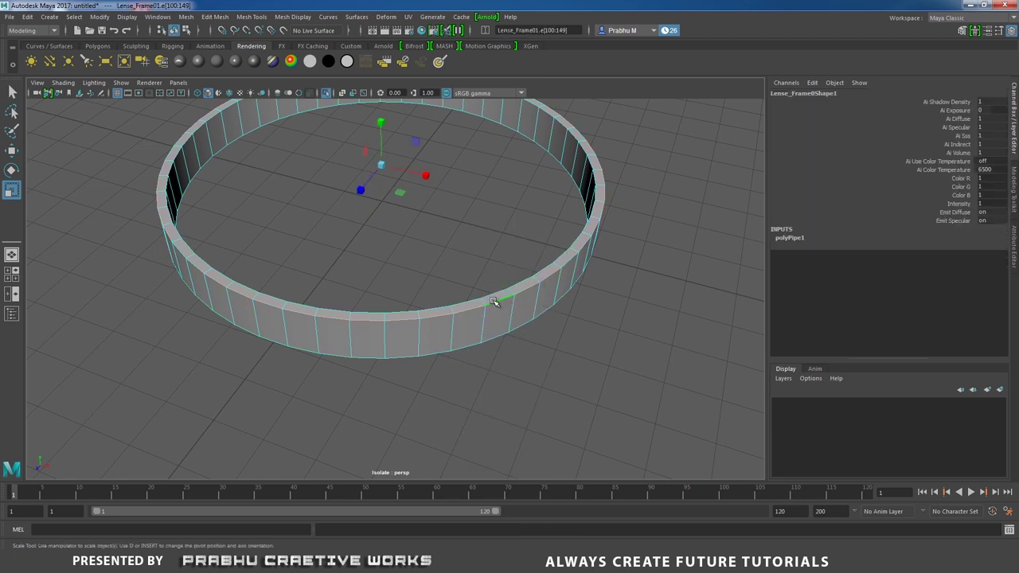
shift+double_click(500, 291)
shift+double_click(495, 125)
alt+drag(462, 237, 518, 311)
shift+double_click(434, 117)
shift+right_click(559, 314)
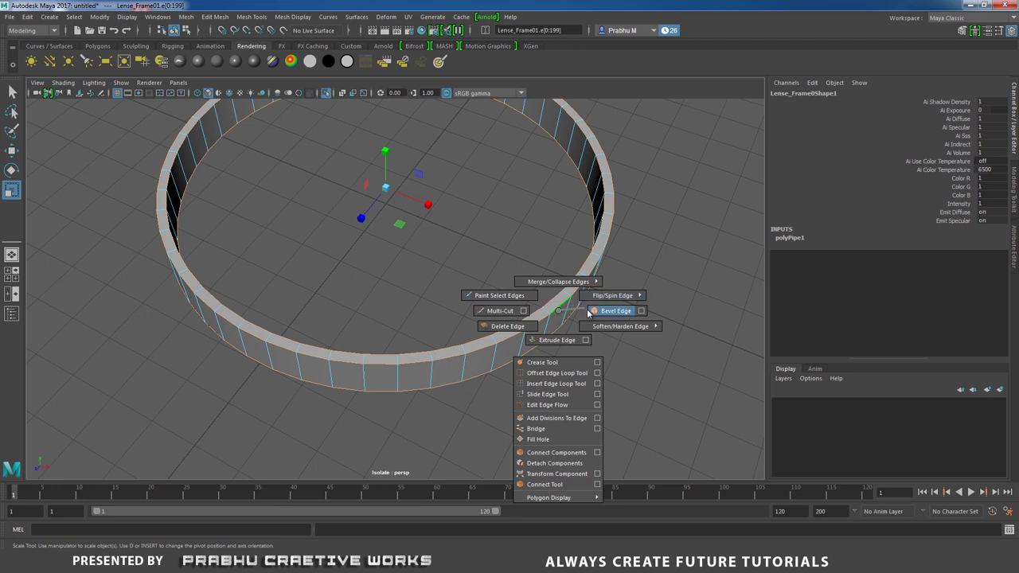
click(613, 311)
scroll(638, 358, up, 3)
alt+middle_drag(603, 267, 507, 250)
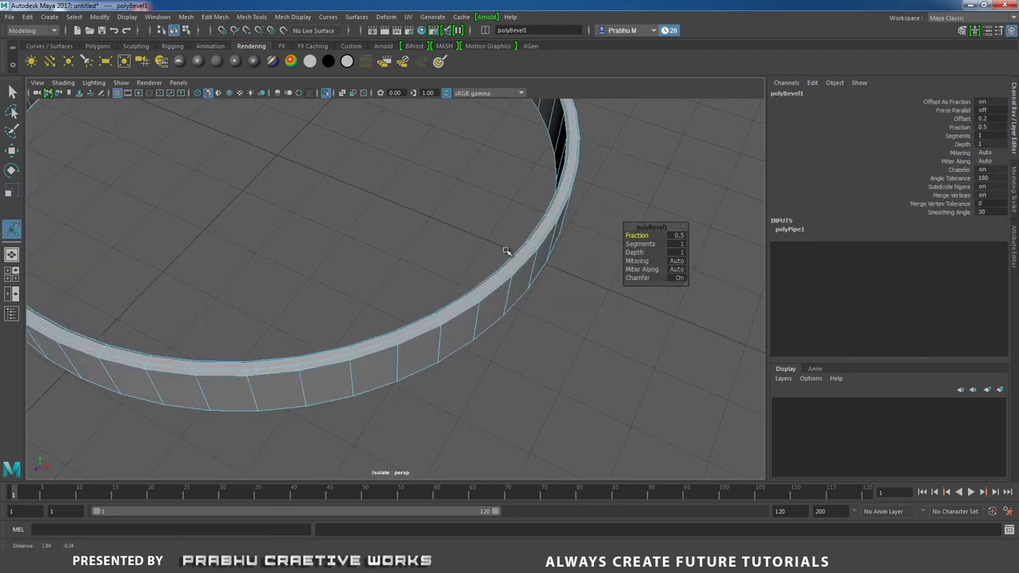
- Set the rim bevel's fraction to 0.2 and its segments to 2
click(678, 236)
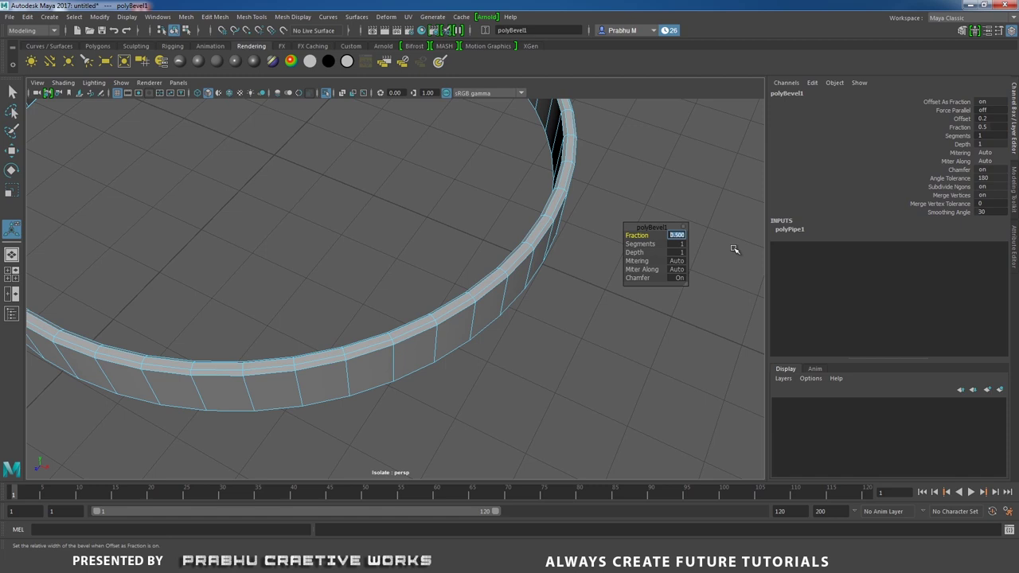
text(0.1)
key(Return)
click(682, 237)
text(0.2)
key(Return)
click(680, 244)
text(2)
key(Return)
- Return the lens frame to object mode and show the whole scene again
right_click(546, 211)
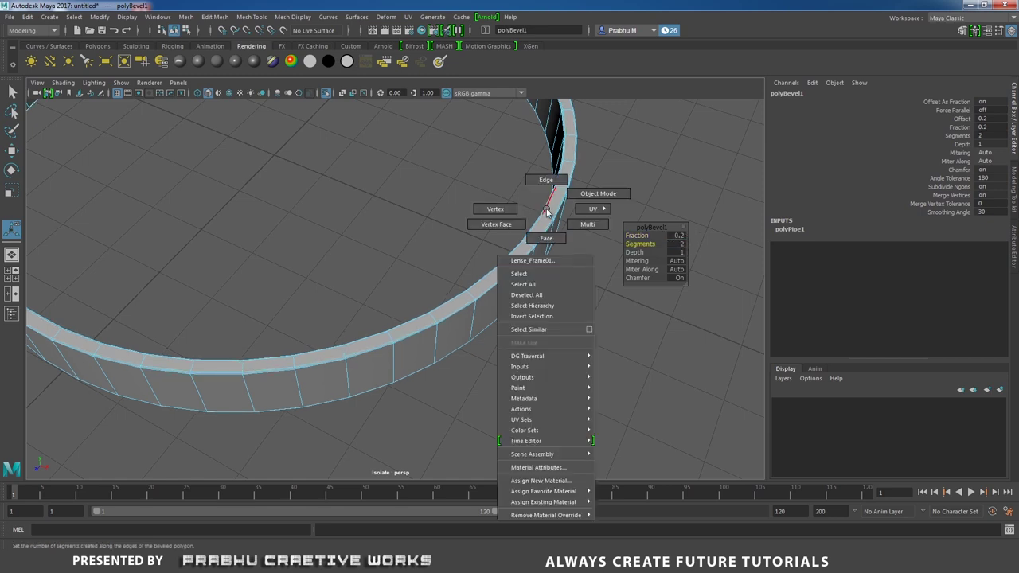
click(597, 194)
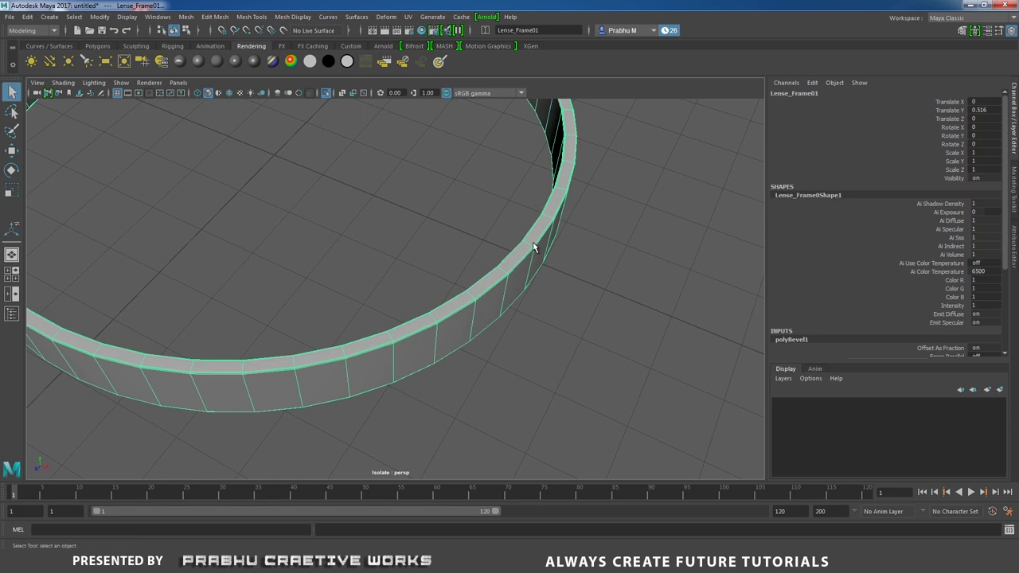
click(327, 93)
scroll(198, 188, down, 5)
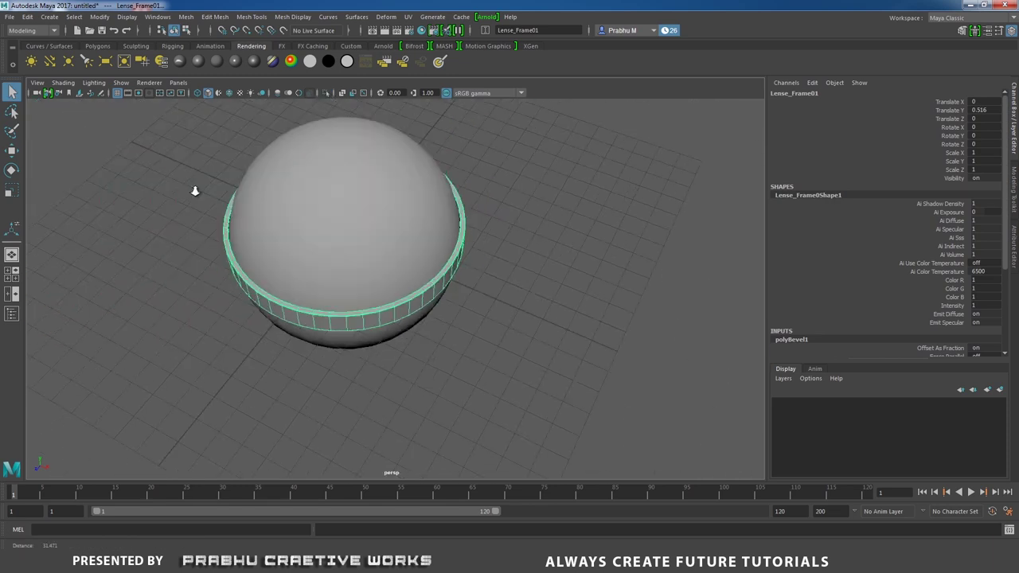
- Flatten the NURBS sphere into a lens shape by scaling it along Y to about 0.987
click(409, 227)
alt+drag(356, 190, 482, 265)
key(r)
key(space)
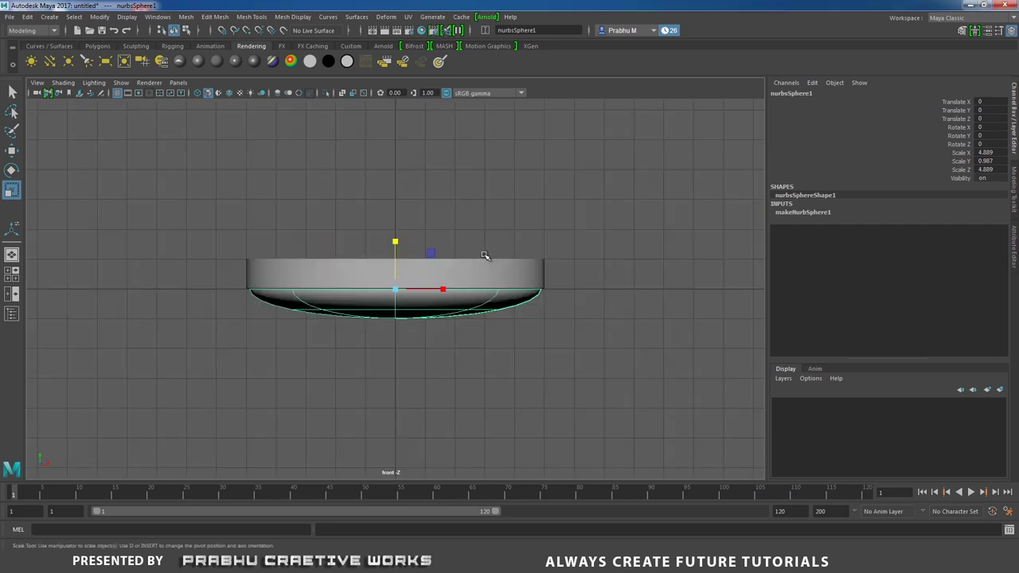
- Raise the lens sphere to about 0.532 in Y so it is centred in the frame's thickness
key(4)
alt+right_drag(466, 275, 584, 346)
key(w)
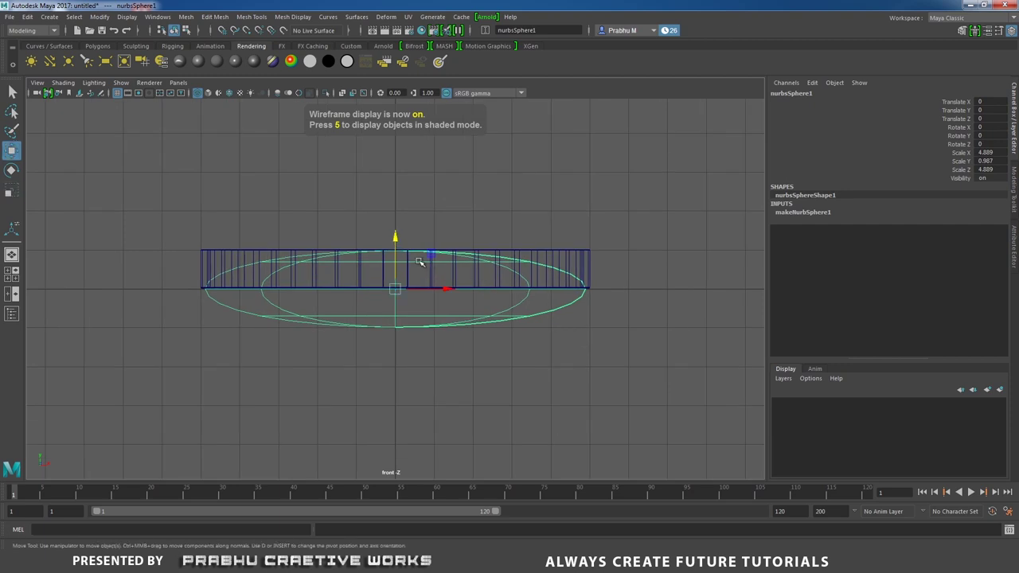
drag(396, 237, 396, 215)
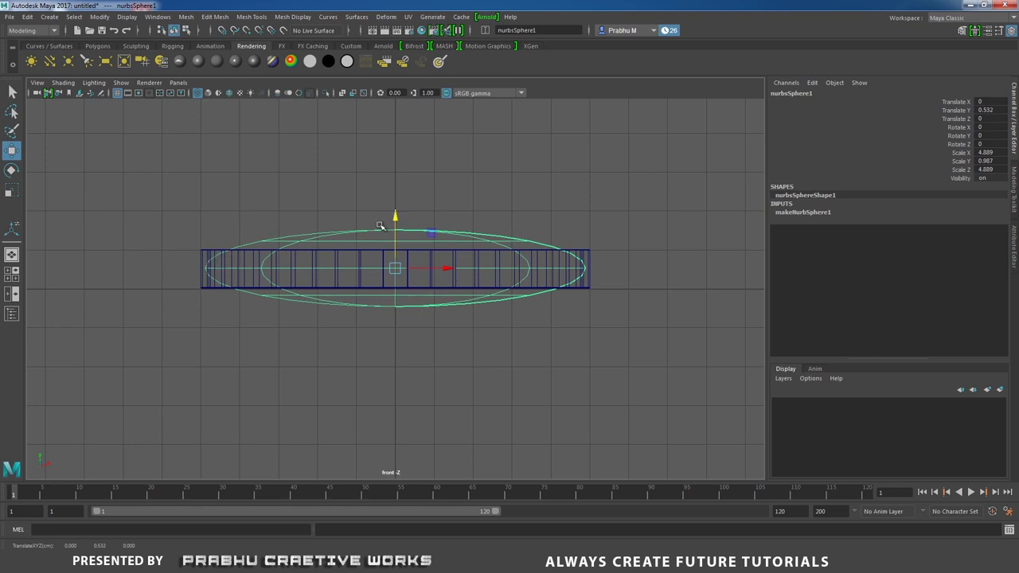
- Flatten the lens to a Y scale of about 0.406 and return to the shaded perspective view
key(r)
drag(396, 221, 396, 238)
drag(394, 243, 393, 250)
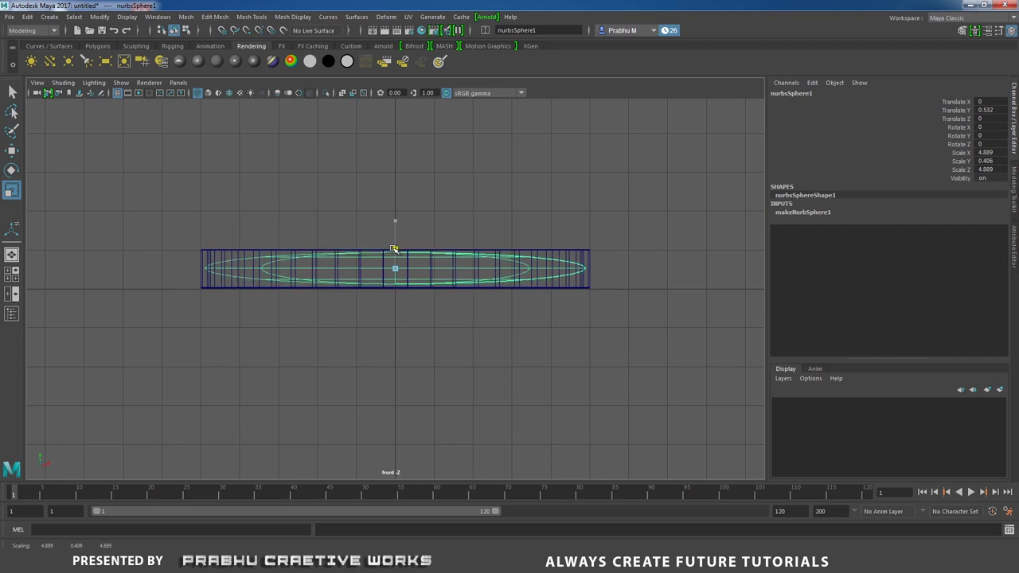
key(space)
drag(468, 284, 467, 253)
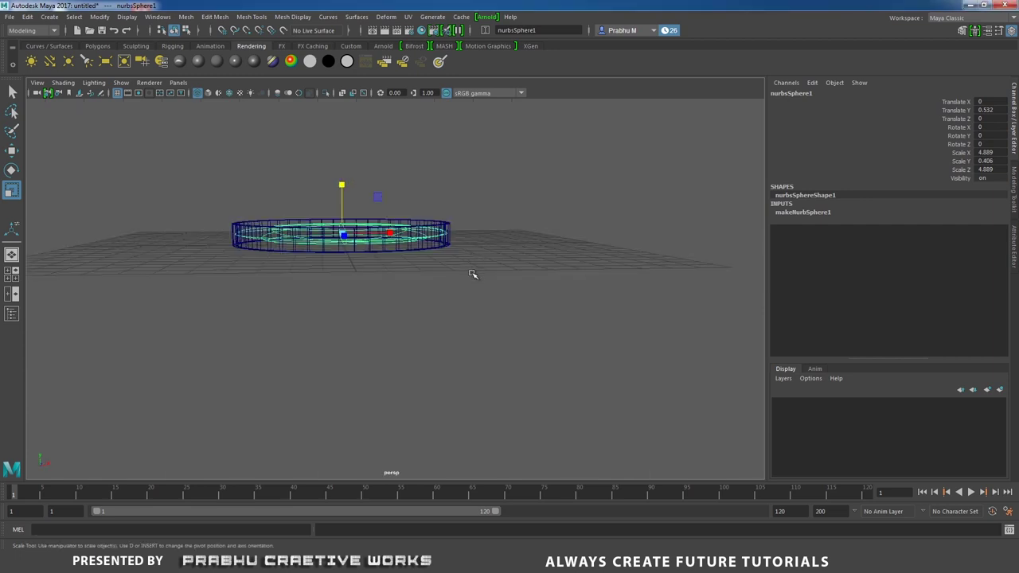
alt+drag(489, 323, 558, 364)
key(5)
mouse_move(527, 324)
alt+mouse_down()
mouse_move(487, 266)
mouse_move(478, 231)
alt+mouse_up()
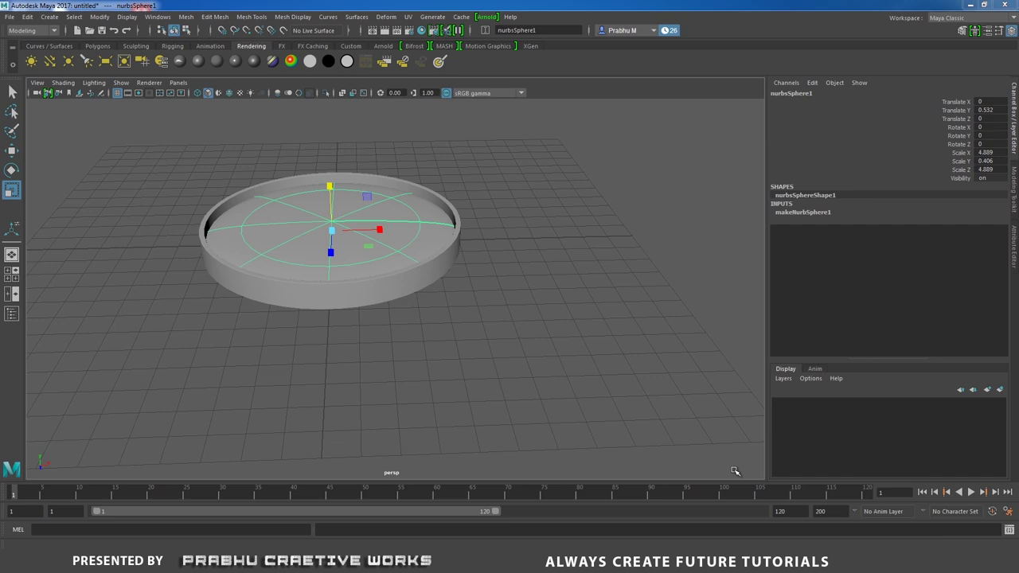
- Isolate the lens and insert two isoparms near its rim, at about U 1.376 and 2.51
click(325, 93)
alt+drag(362, 191, 359, 244)
right_click(311, 253)
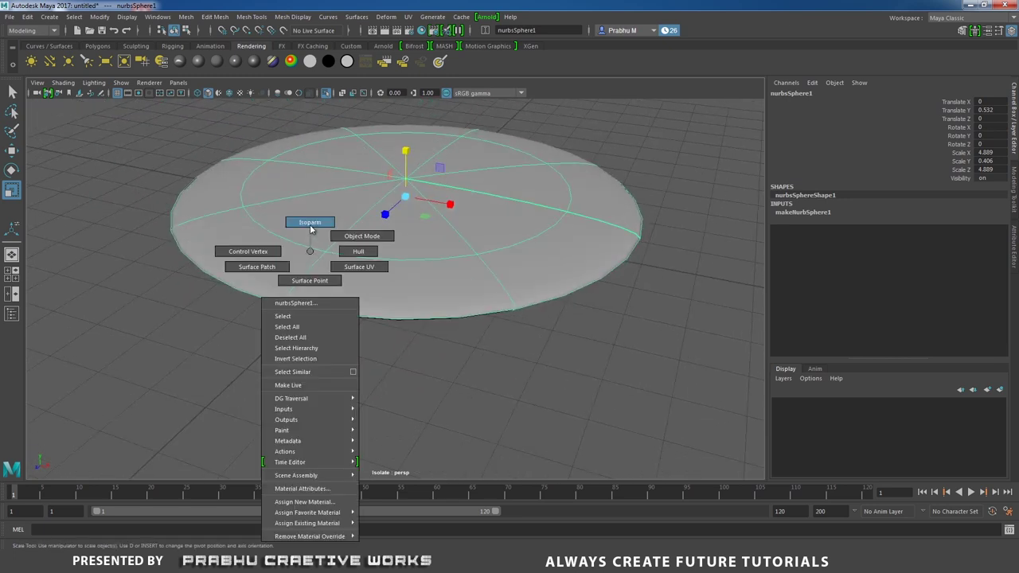
click(310, 223)
drag(307, 247, 275, 272)
key(ctrl+z)
mouse_move(249, 212)
mouse_down()
mouse_move(209, 237)
mouse_move(213, 219)
mouse_move(199, 223)
mouse_move(227, 120)
mouse_move(228, 221)
mouse_move(233, 156)
mouse_move(241, 207)
mouse_move(263, 213)
mouse_up()
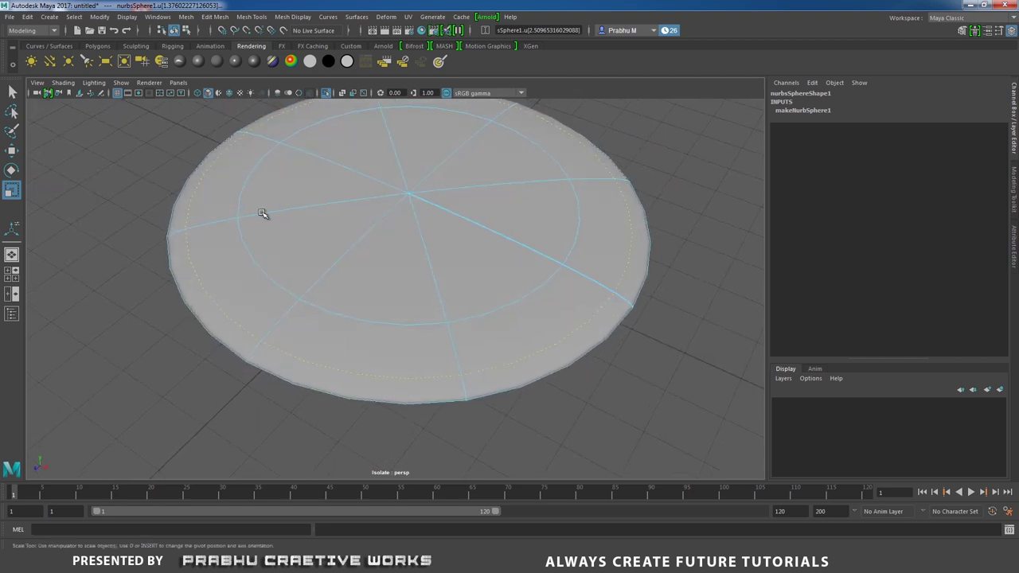
click(356, 17)
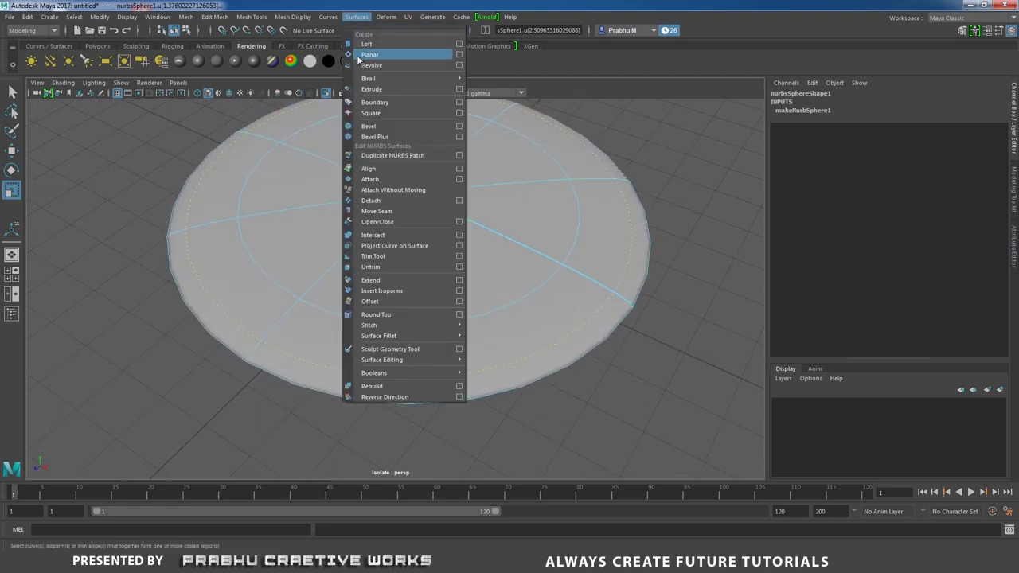
click(389, 290)
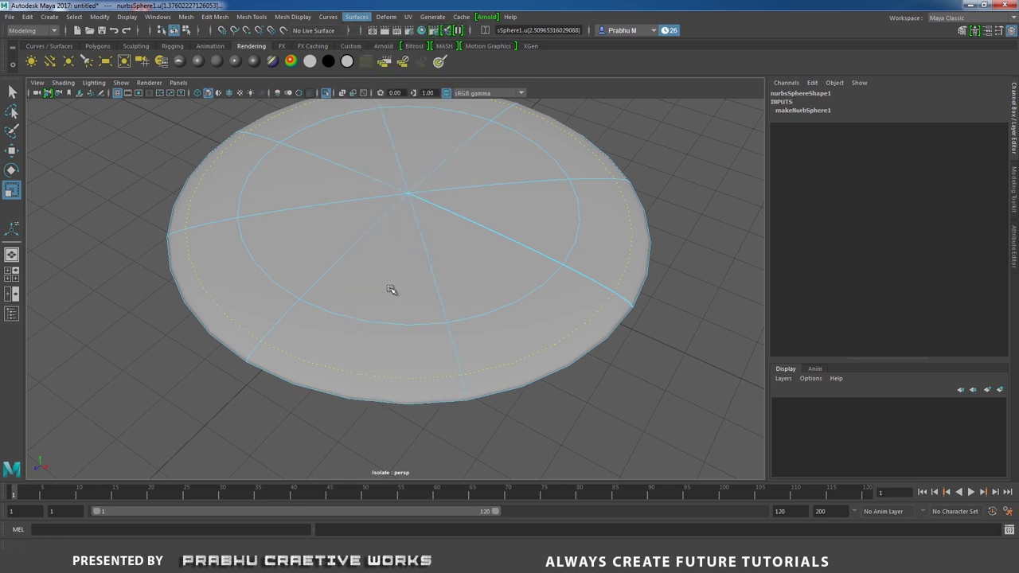
- Scale the lens's upper and lower hull rows outward together to widen its flat faces
alt+drag(284, 289, 273, 242)
right_drag(273, 242, 305, 245)
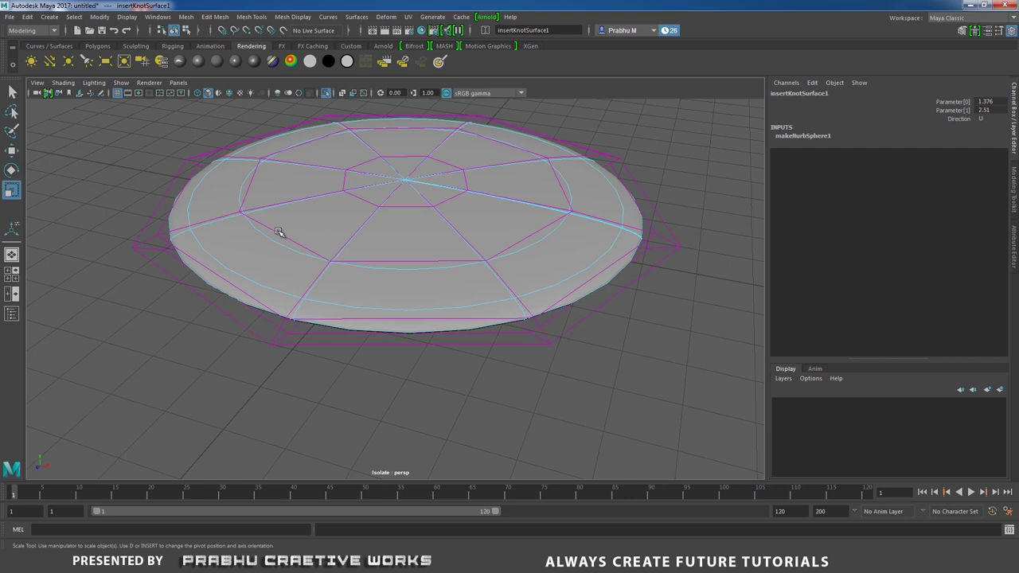
click(279, 231)
alt+drag(307, 247, 498, 207)
alt+drag(310, 200, 375, 283)
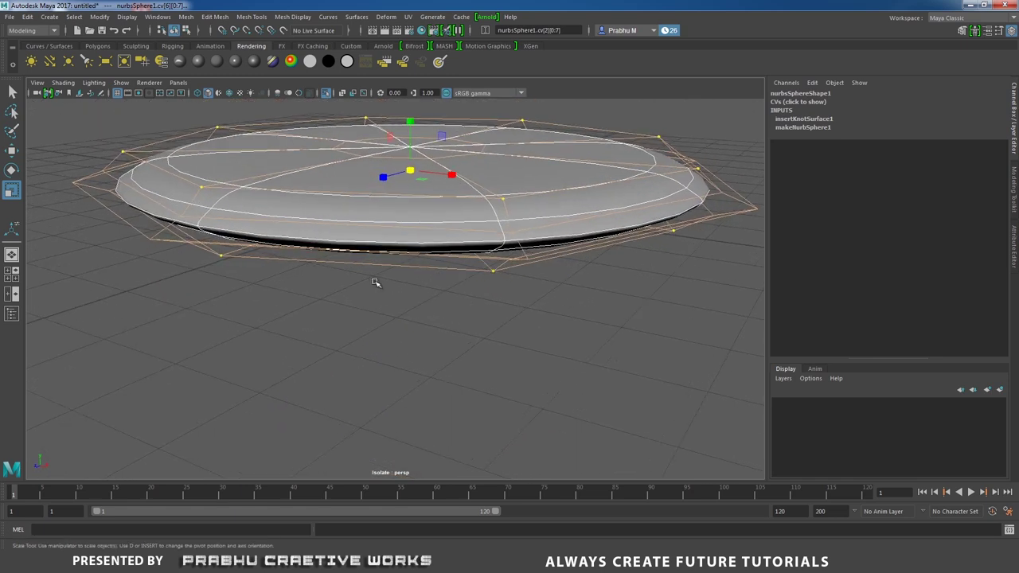
alt+drag(228, 214, 264, 257)
drag(414, 189, 431, 160)
- Scale the lens's outermost middle hull row slightly inward to blunt the rim
alt+drag(357, 282, 203, 269)
key(Down)
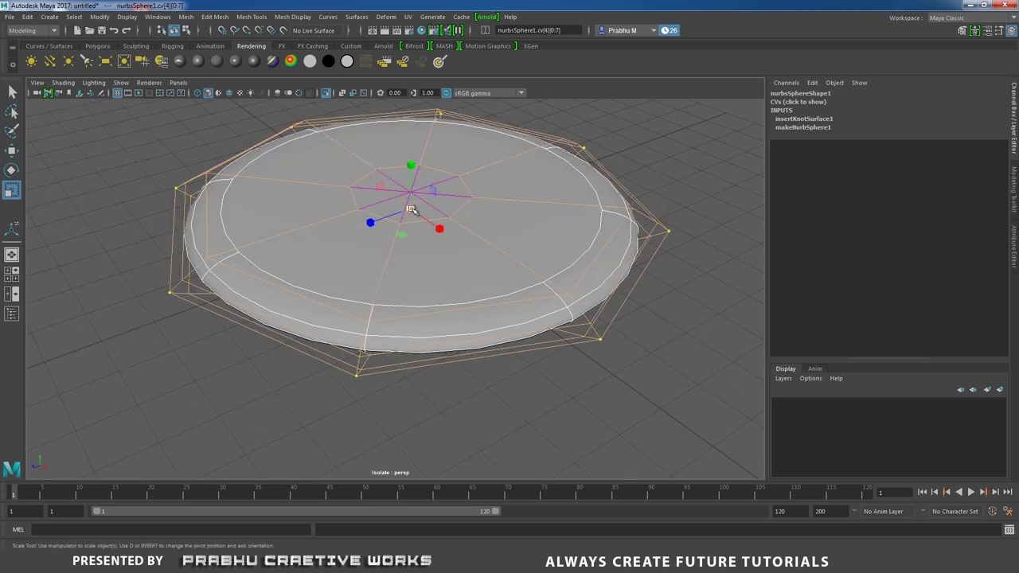
drag(409, 209, 390, 219)
- Return the lens to object mode and show the frame together with it again
alt+drag(475, 298, 473, 234)
right_drag(479, 224, 536, 210)
click(519, 239)
click(327, 94)
mouse_move(432, 230)
alt+mouse_down()
mouse_move(416, 212)
mouse_move(392, 268)
mouse_move(405, 264)
alt+mouse_up()
alt+drag(553, 250, 605, 215)
click(604, 216)
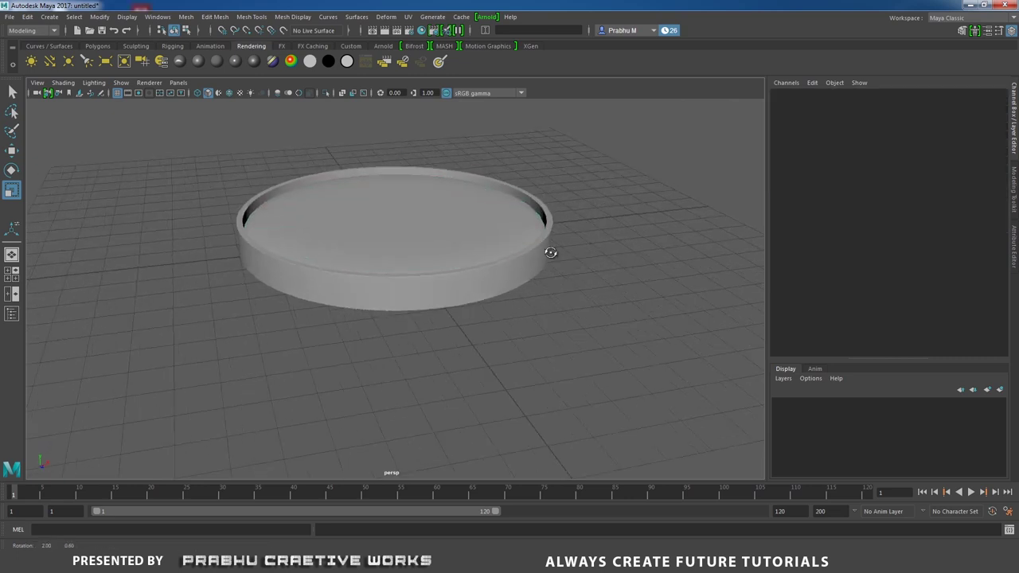
- Thicken the lens in the front view to a Y scale of about 0.428, then return to shaded perspective
click(430, 228)
key(space)
drag(518, 307, 519, 323)
key(4)
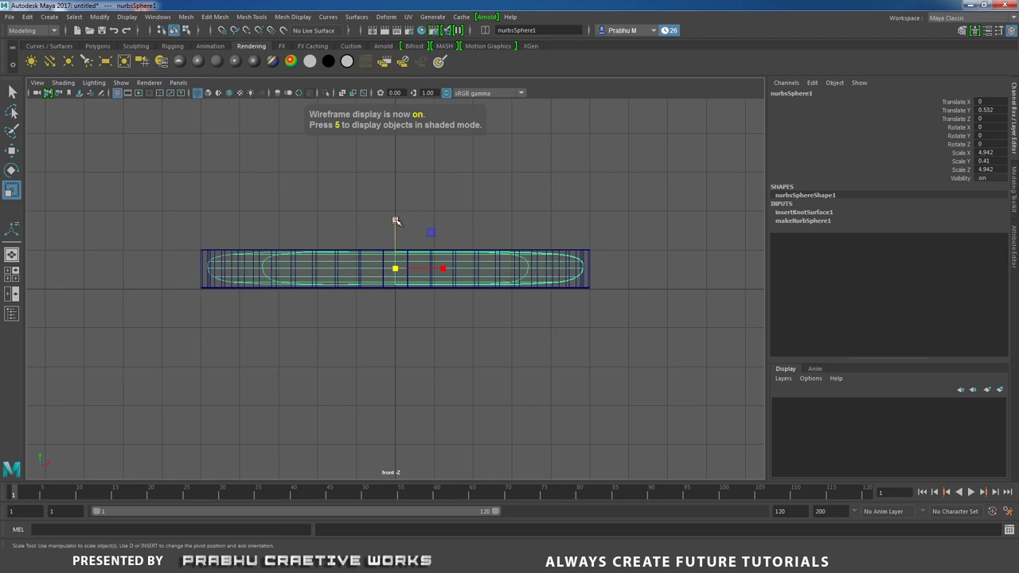
drag(396, 220, 395, 218)
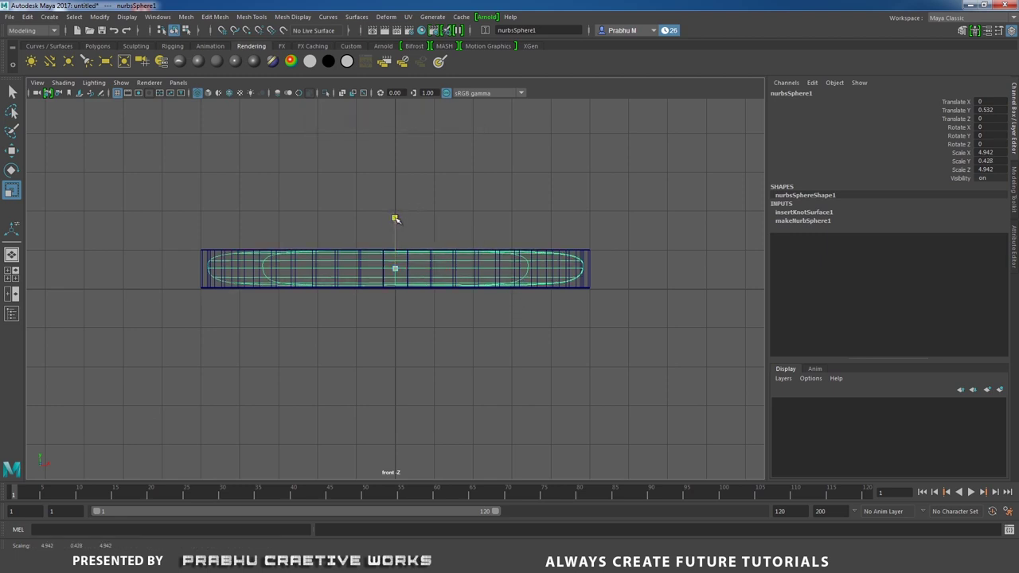
key(space)
drag(542, 299, 557, 321)
key(4)
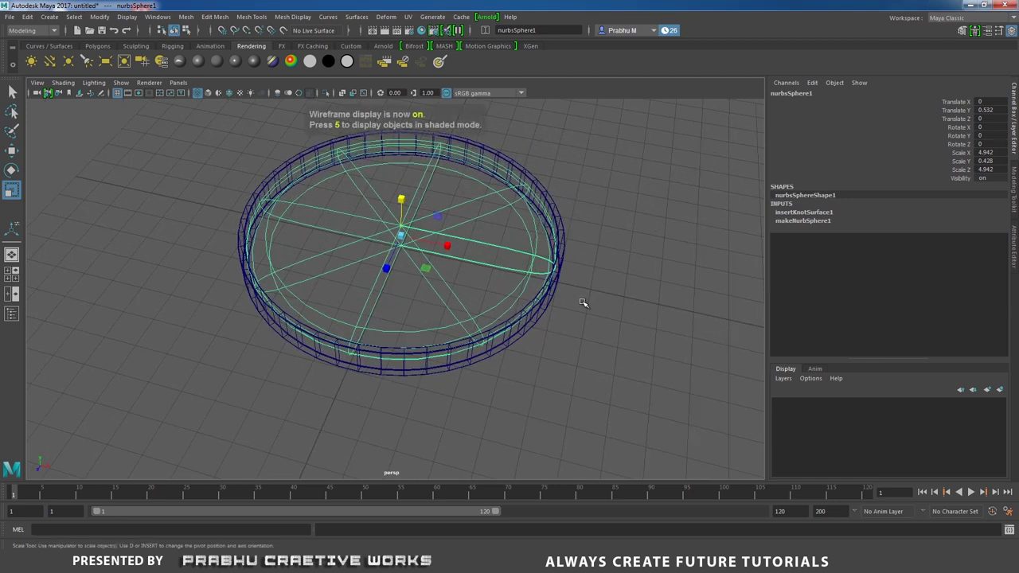
key(5)
- Rename the lens sphere as Lense01
click(594, 302)
click(478, 257)
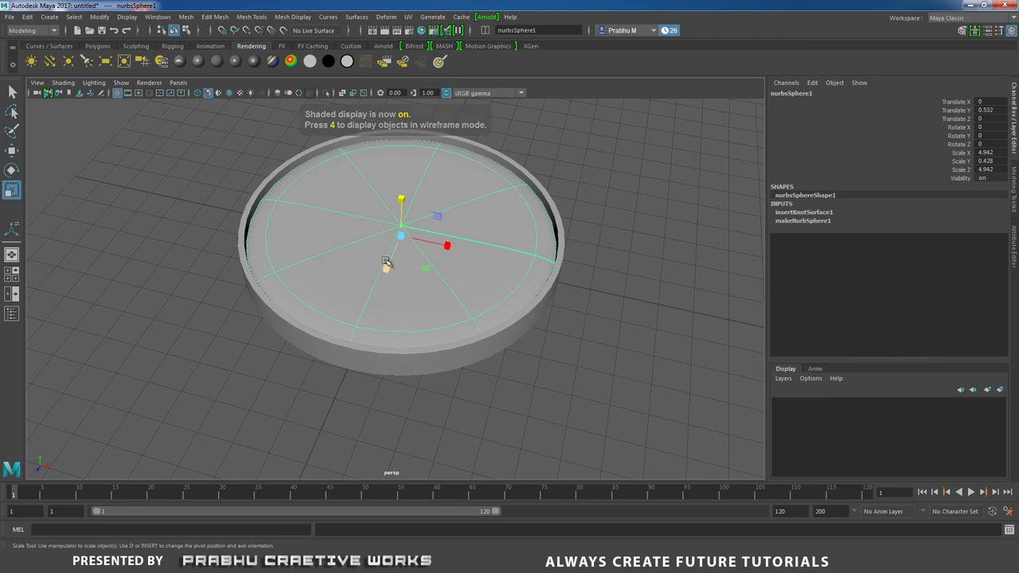
click(167, 17)
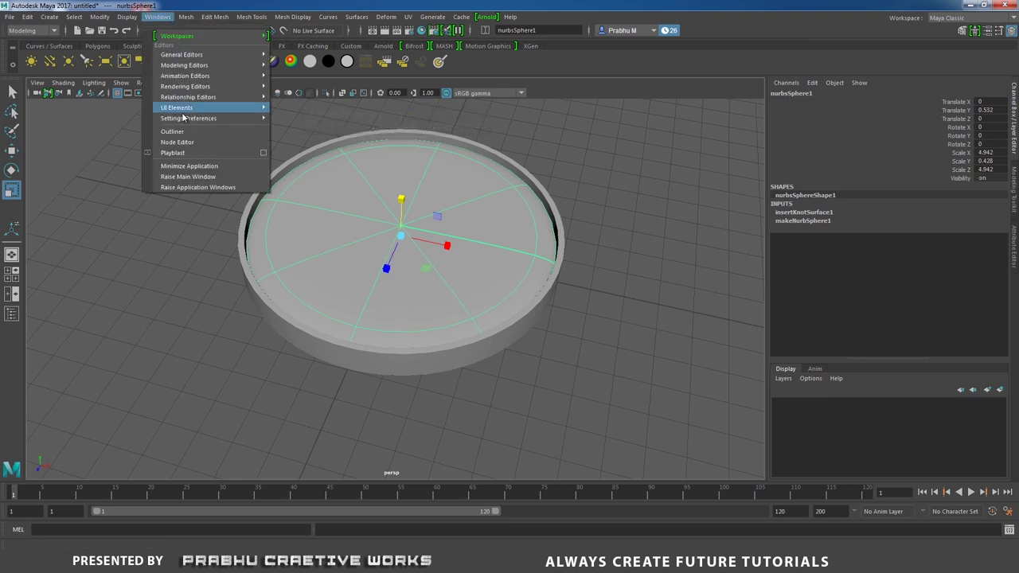
click(191, 132)
double_click(170, 207)
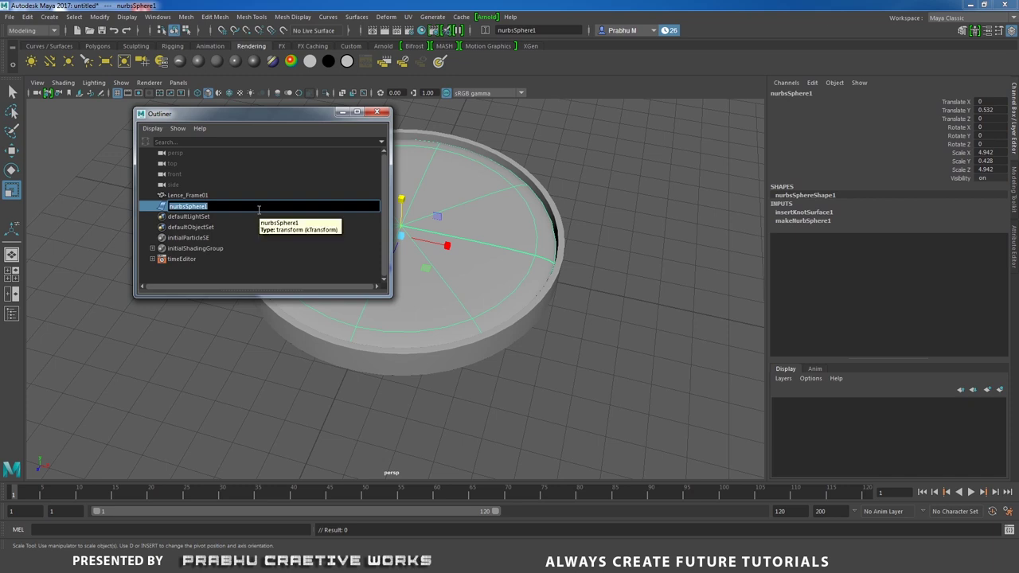
text(Lense01)
key(Return)
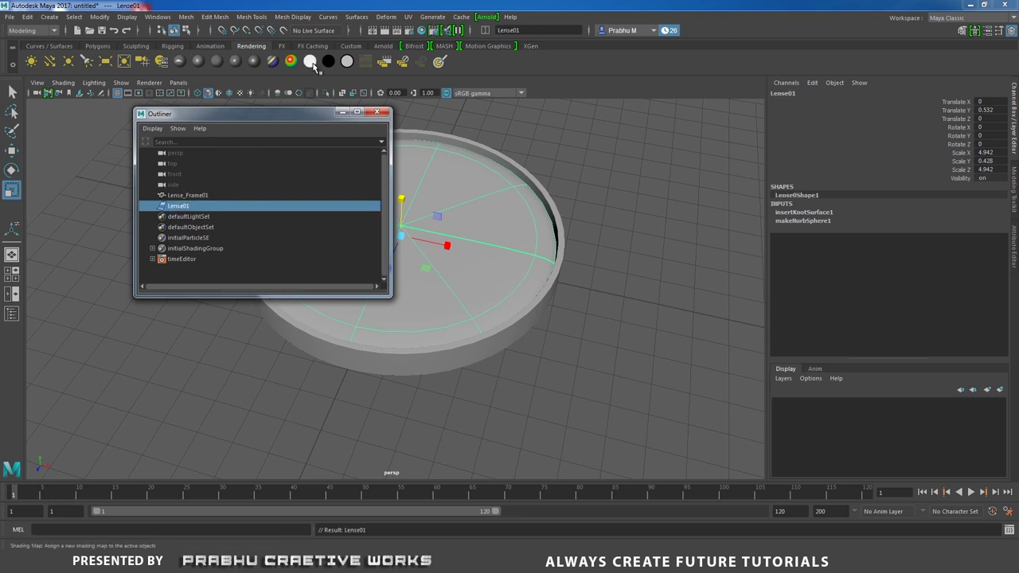
click(377, 112)
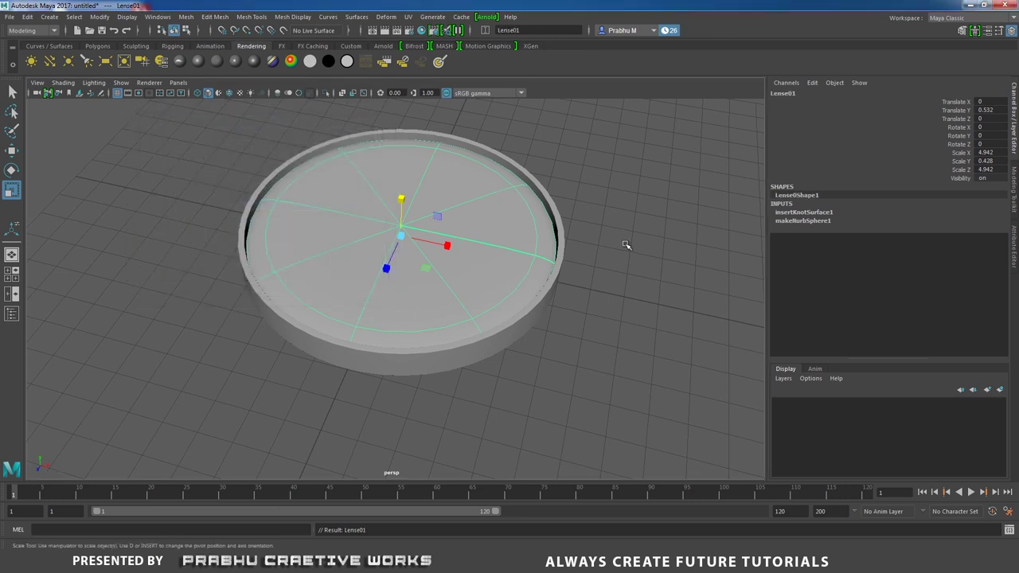
- Examine the lens and frame from above and in perspective
scroll(438, 209, down, 5)
key(space)
drag(532, 244, 509, 253)
alt+middle_drag(546, 278, 534, 178)
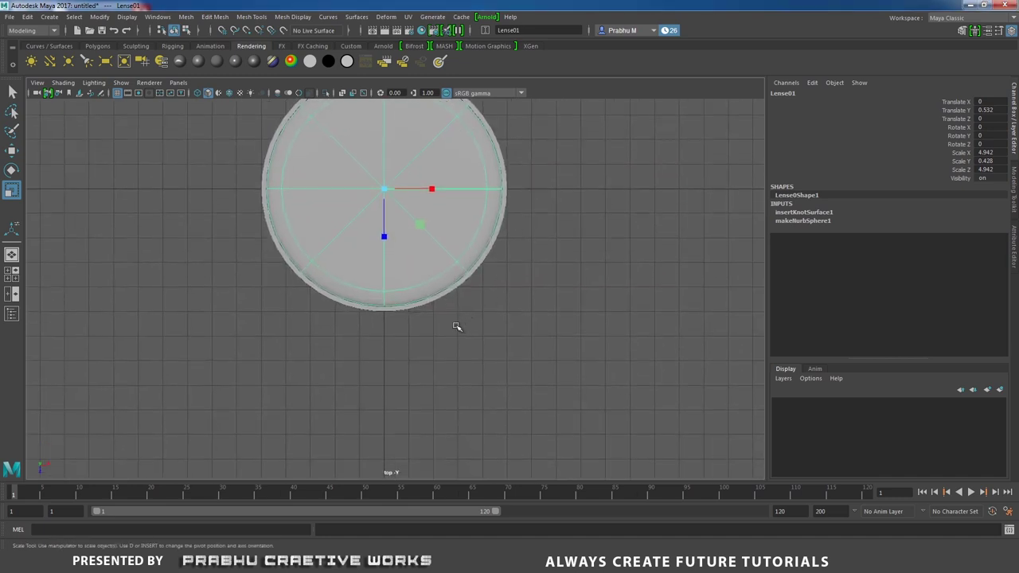
key(space)
drag(393, 334, 499, 286)
alt+right_drag(500, 286, 618, 382)
alt+middle_drag(618, 382, 448, 298)
alt+right_drag(448, 298, 598, 397)
alt+drag(598, 396, 526, 325)
alt+right_drag(525, 325, 414, 262)
alt+drag(414, 262, 387, 231)
alt+right_drag(365, 289, 494, 375)
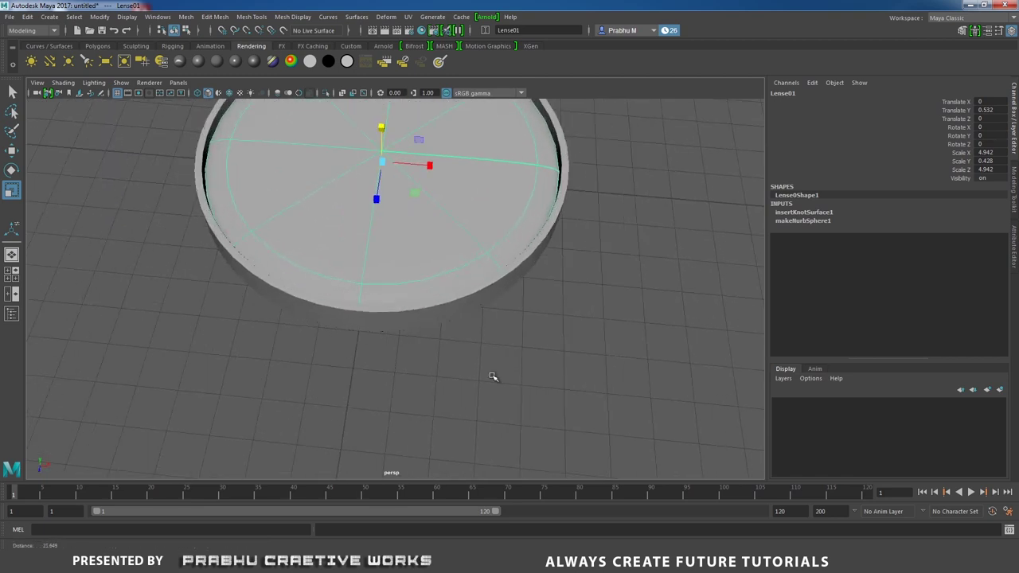
- Open the Outliner and duplicate four adjacent faces on the outer wall of the lens frame
click(418, 323)
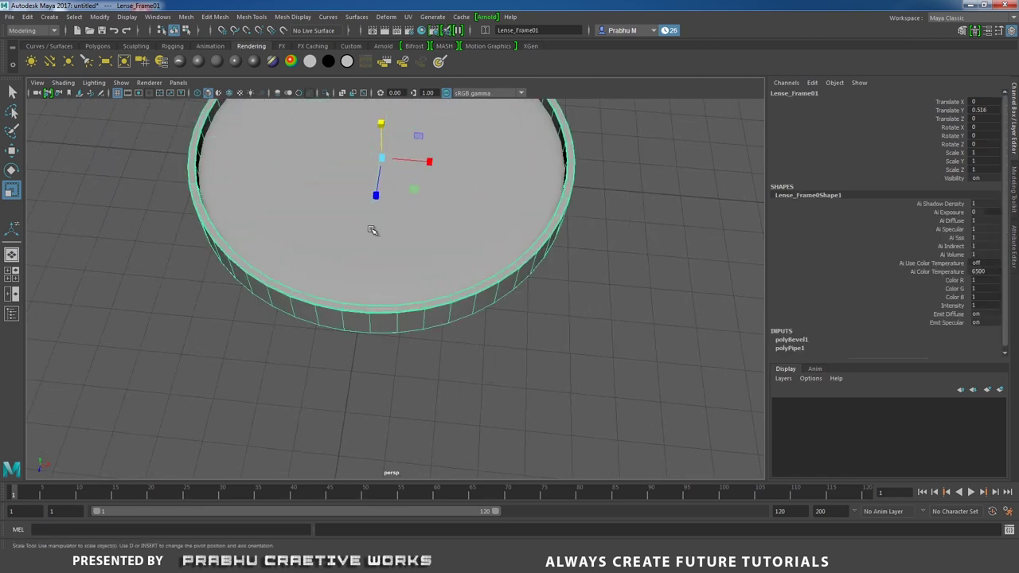
alt+drag(371, 274, 449, 241)
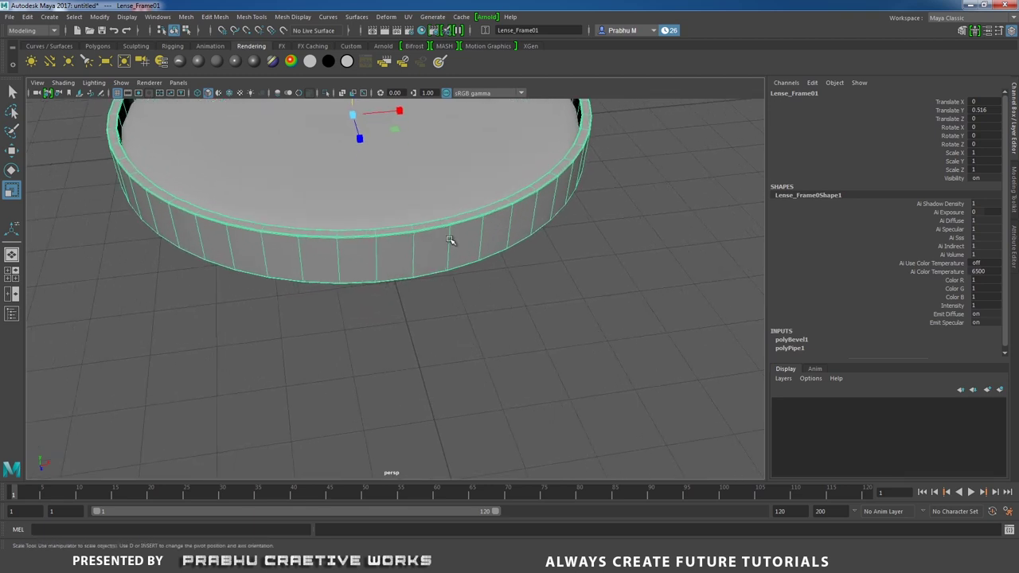
mouse_move(432, 276)
alt+mouse_down()
mouse_move(430, 291)
mouse_move(428, 282)
alt+mouse_up()
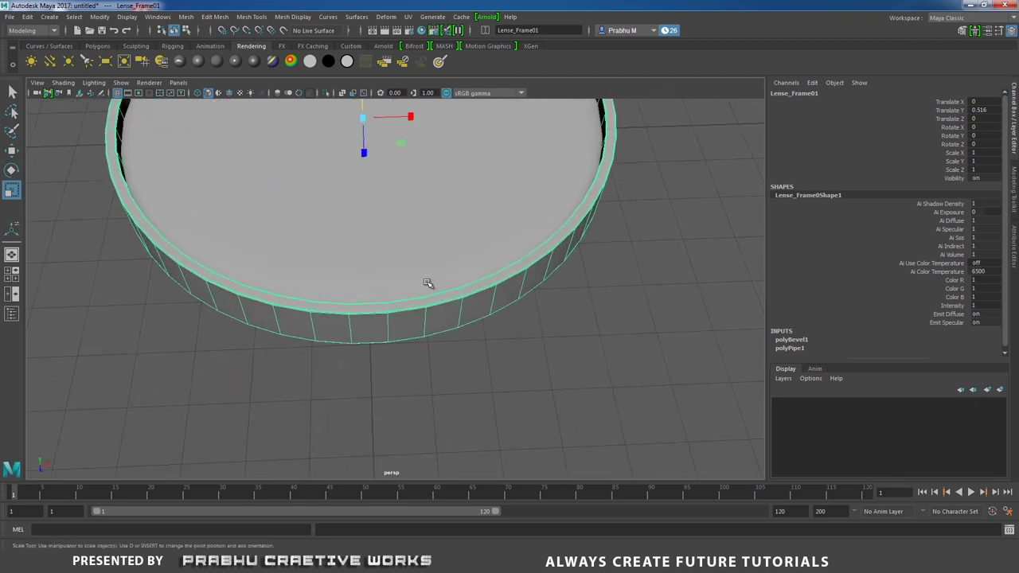
right_drag(447, 325, 445, 275)
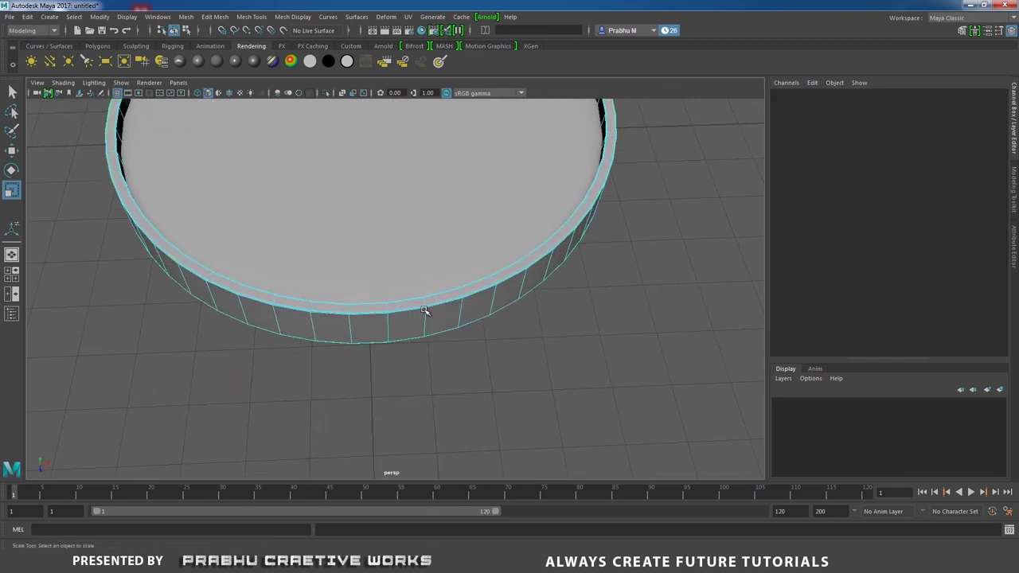
click(370, 333)
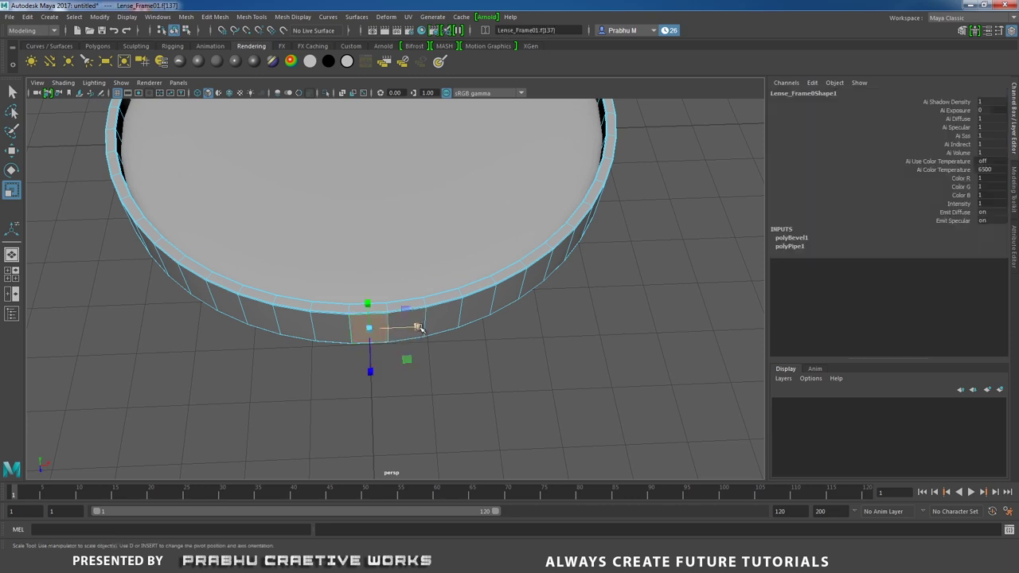
shift+click(408, 324)
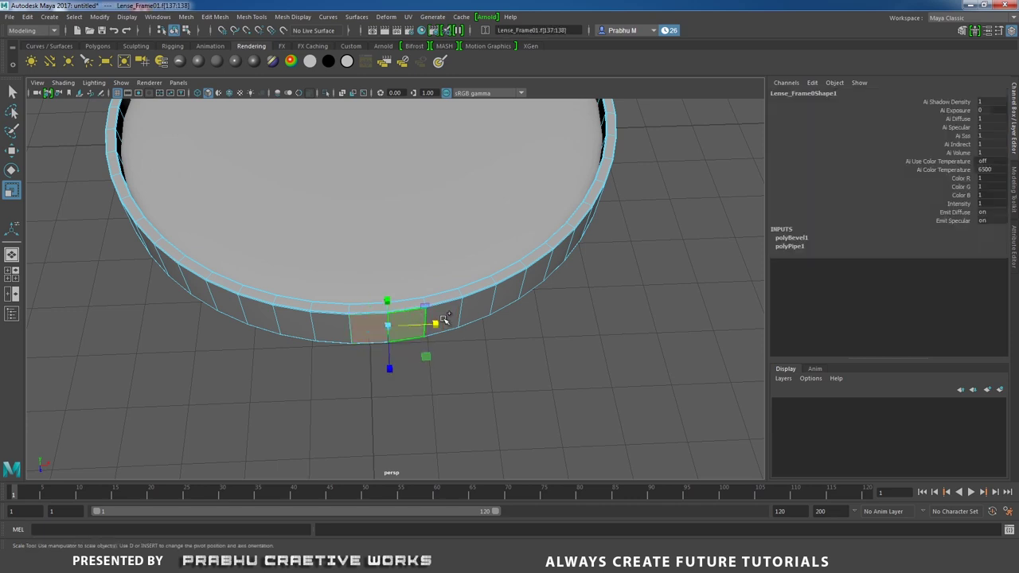
shift+click(450, 319)
shift+click(330, 326)
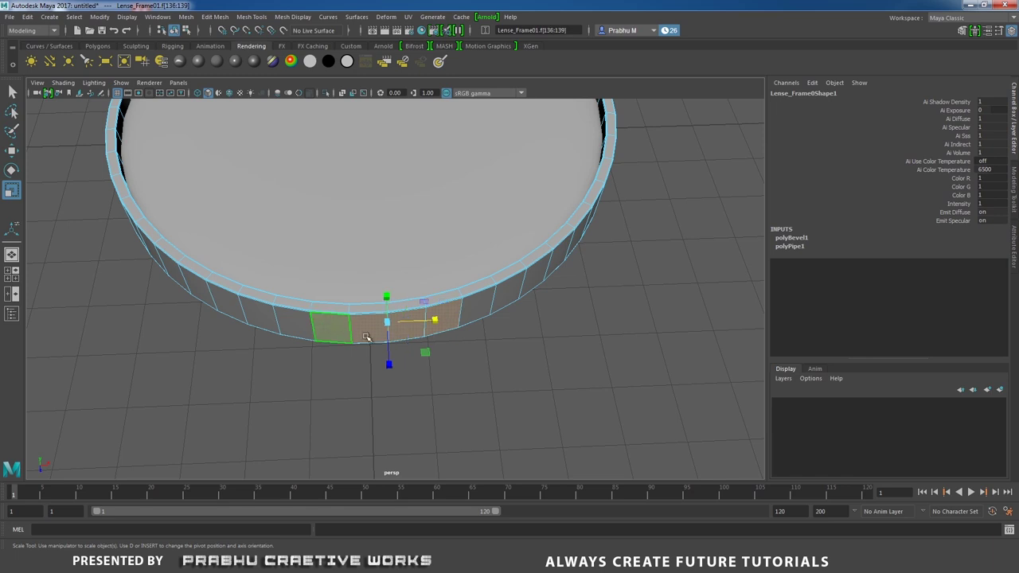
alt+drag(424, 332, 454, 328)
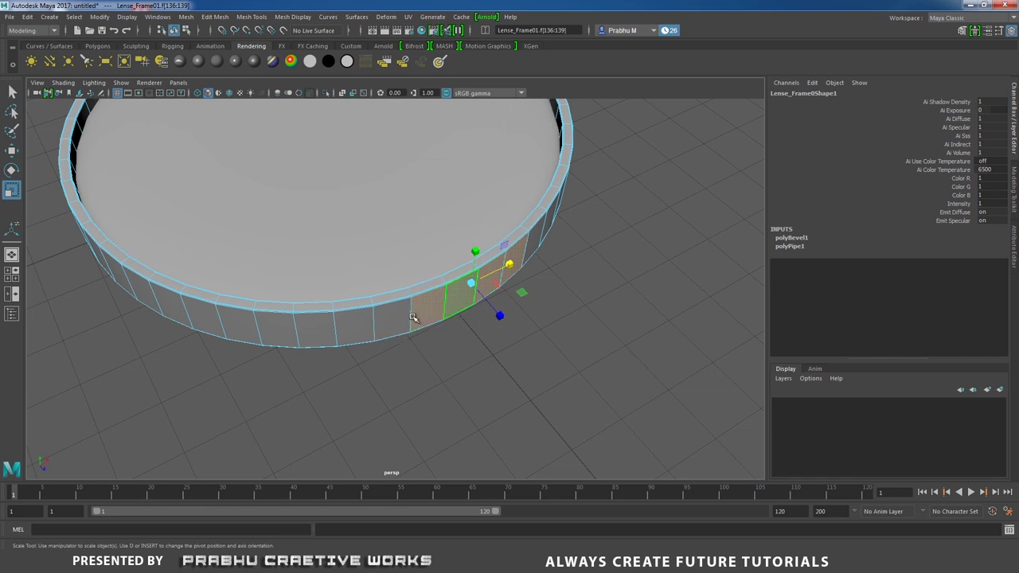
click(158, 17)
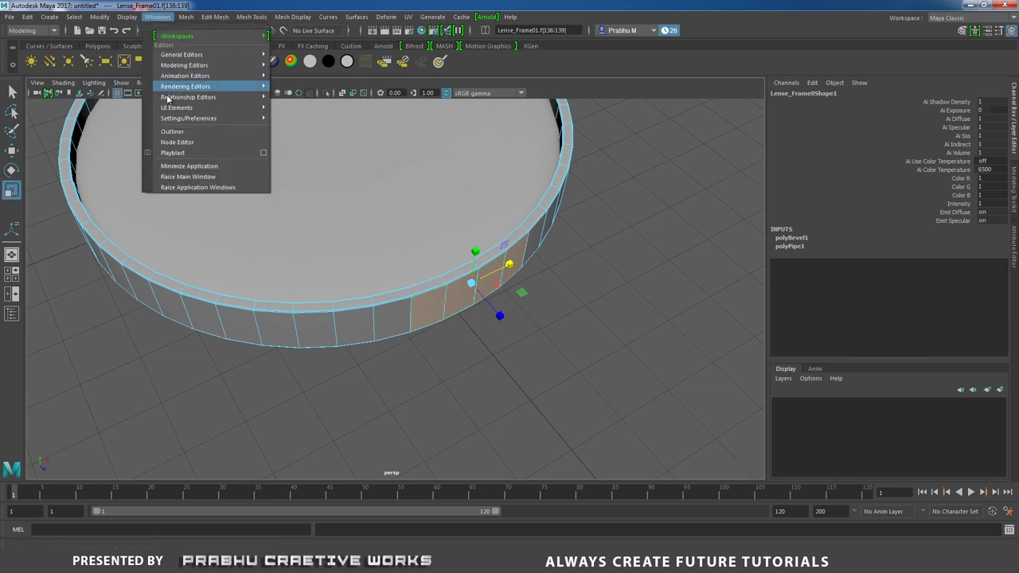
click(174, 132)
drag(258, 111, 200, 247)
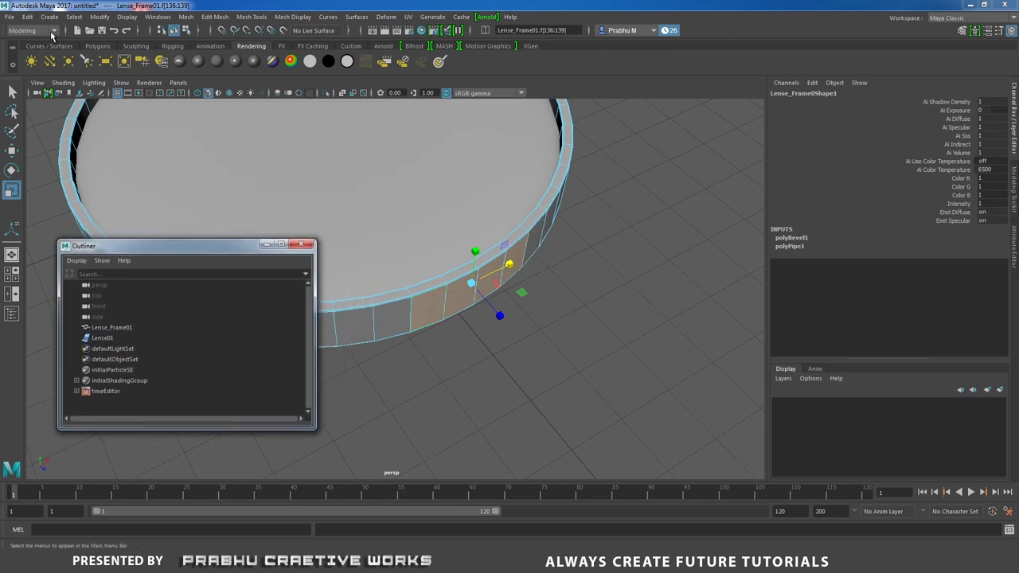
click(215, 18)
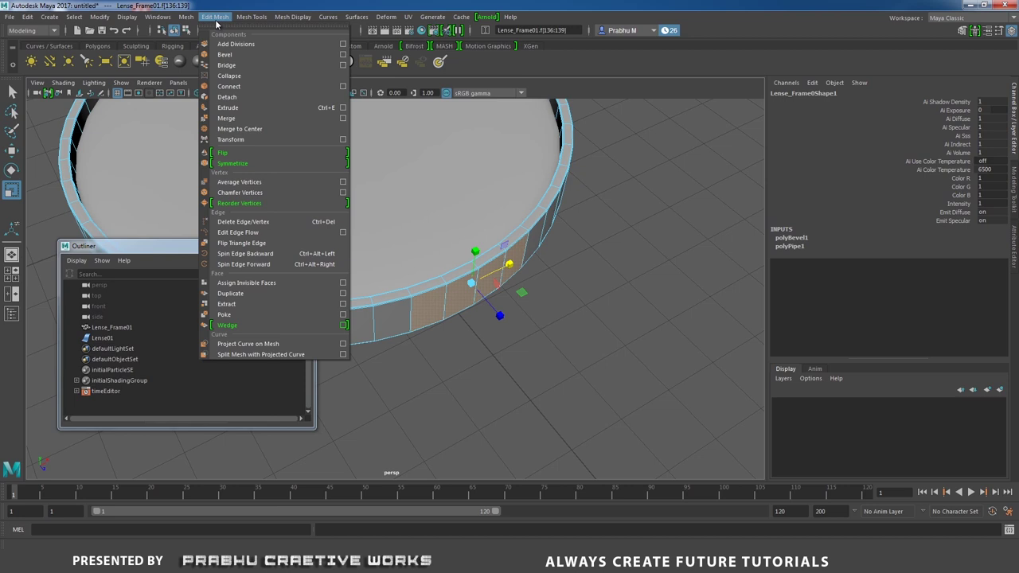
click(255, 294)
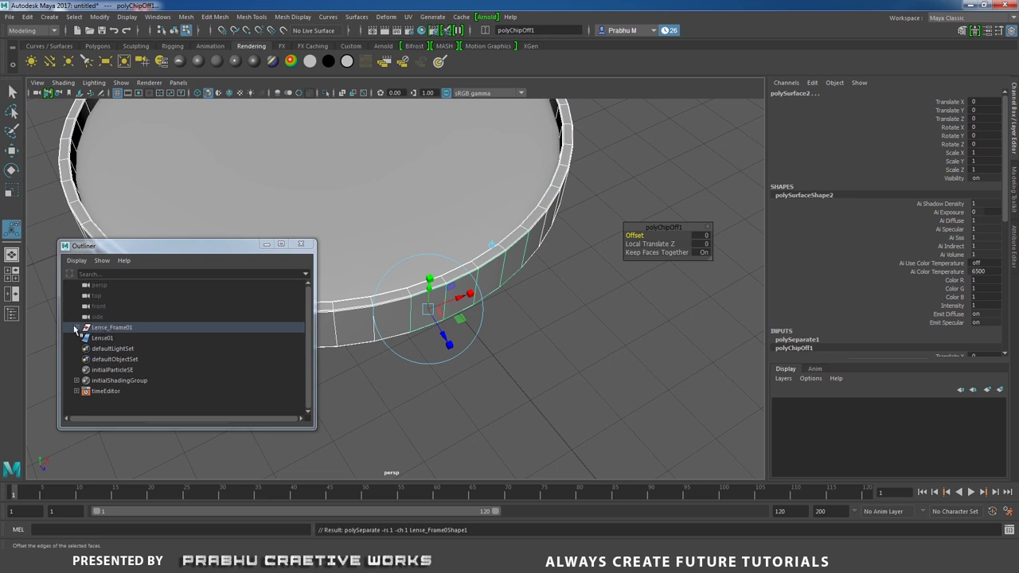
- Unparent both the ring surface and the duplicated face strip from the Lense_Frame01 group
click(77, 329)
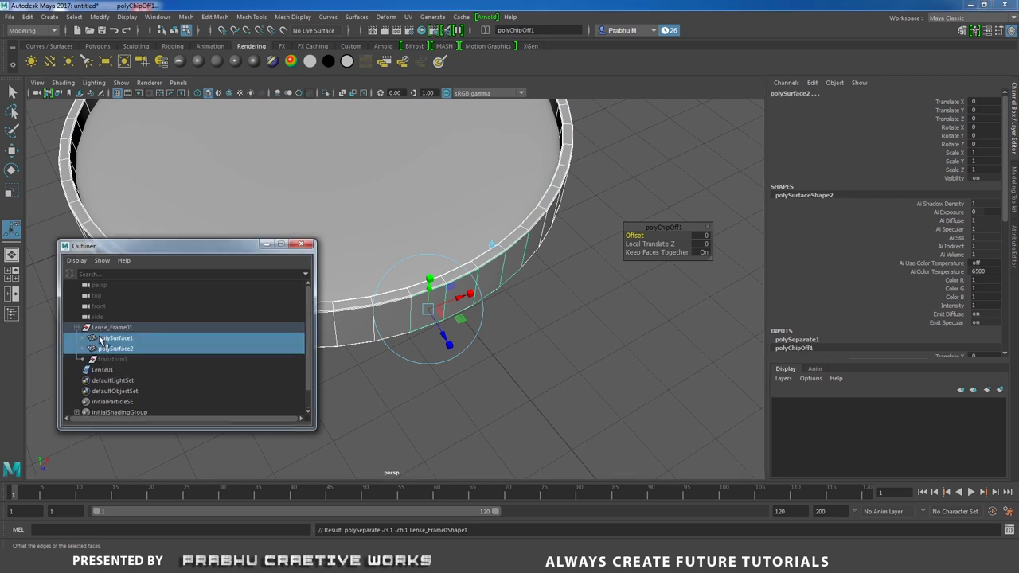
click(117, 339)
click(124, 348)
click(125, 338)
click(126, 349)
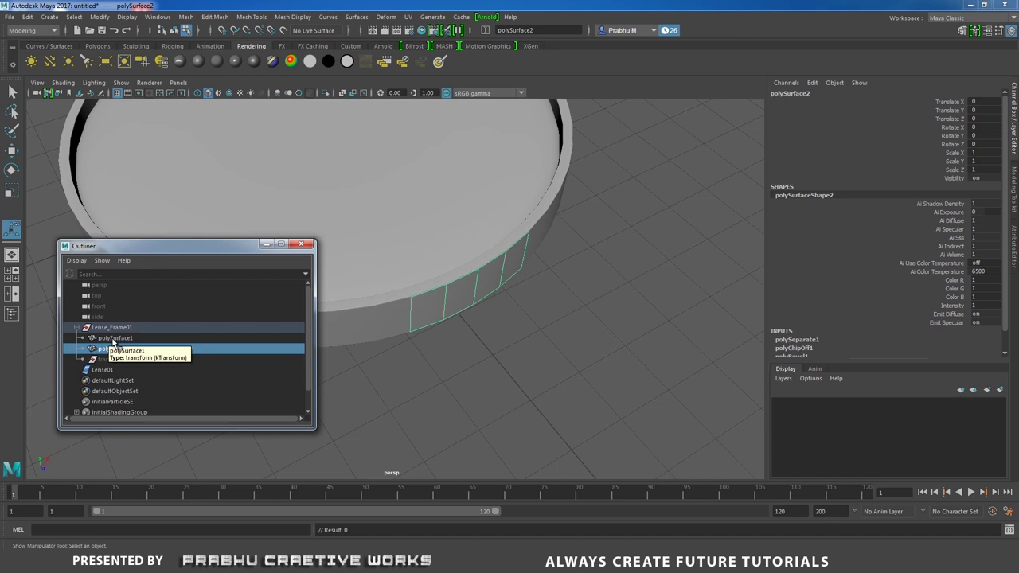
shift+click(113, 338)
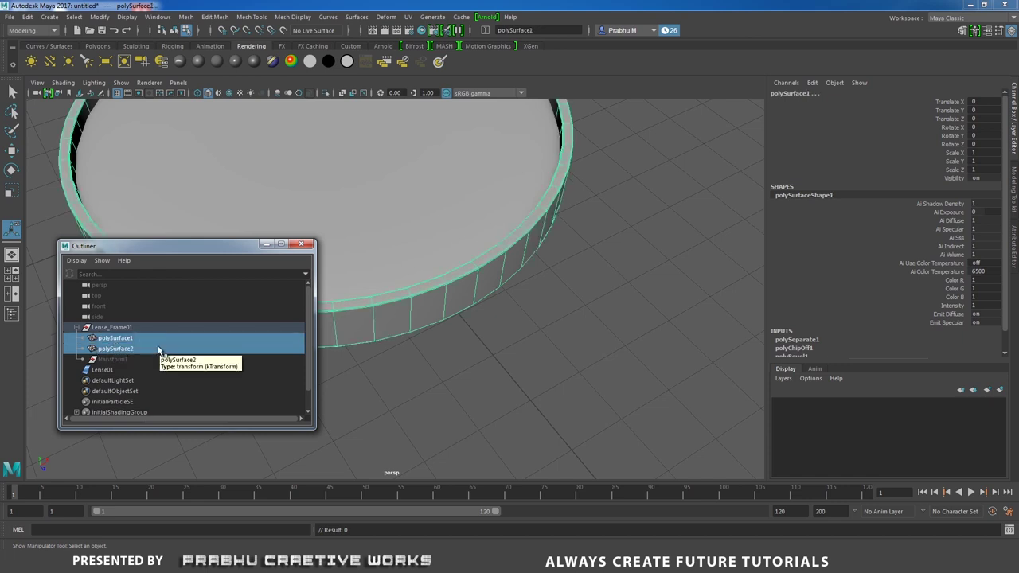
key(shift+p)
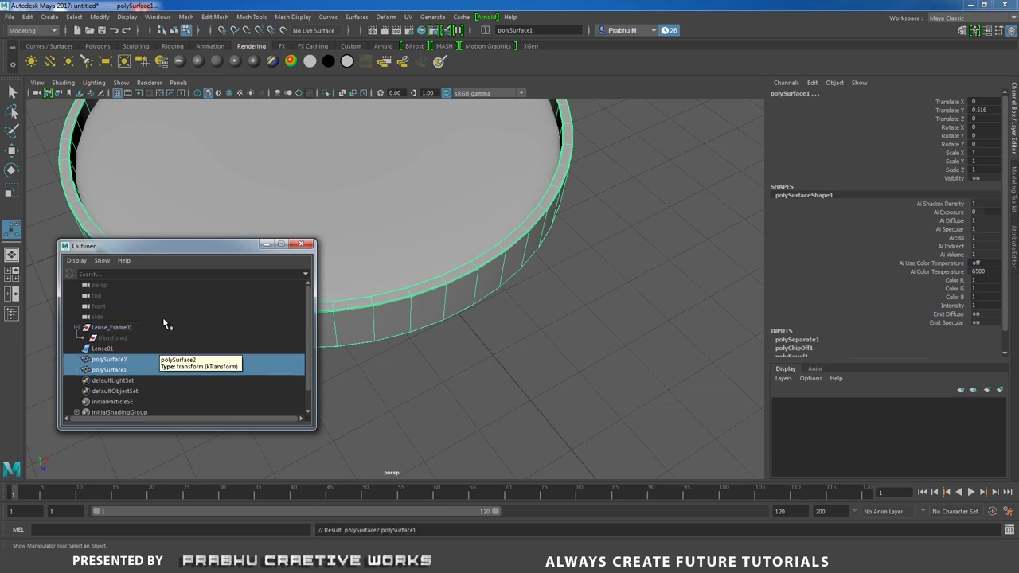
- Delete the construction history of the two unparented surfaces, polySurface1 and polySurface2
click(111, 361)
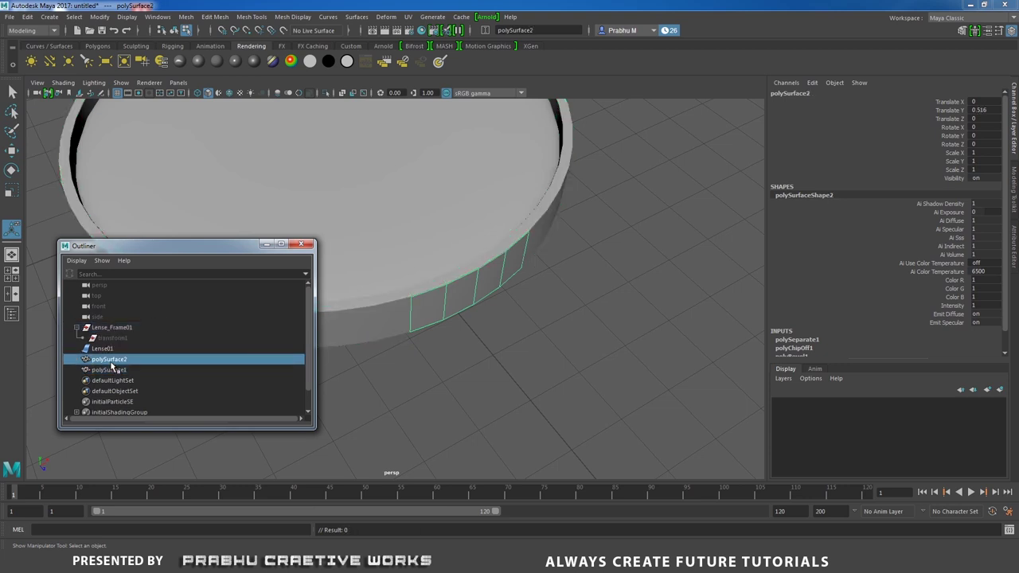
ctrl+click(113, 370)
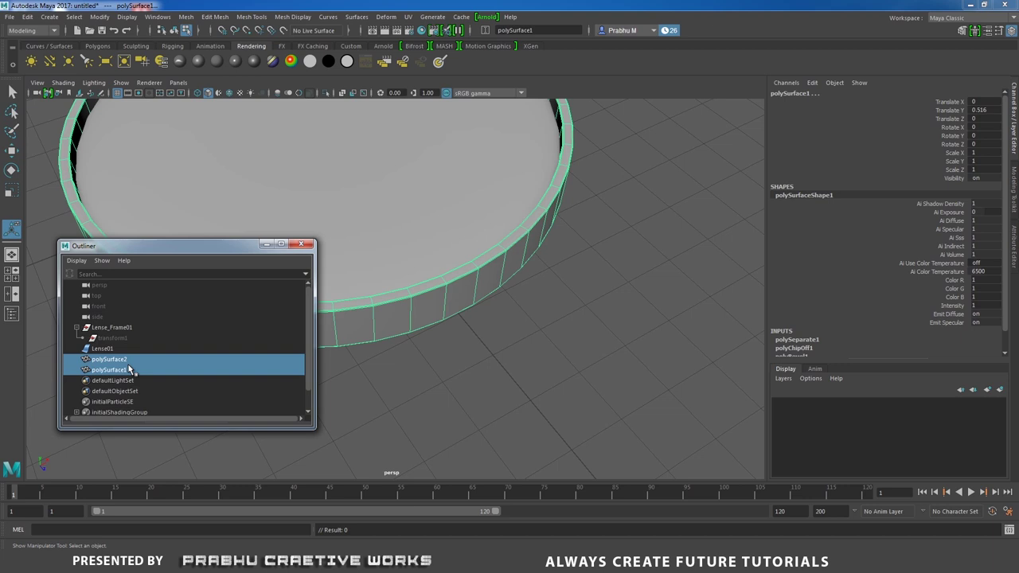
click(31, 19)
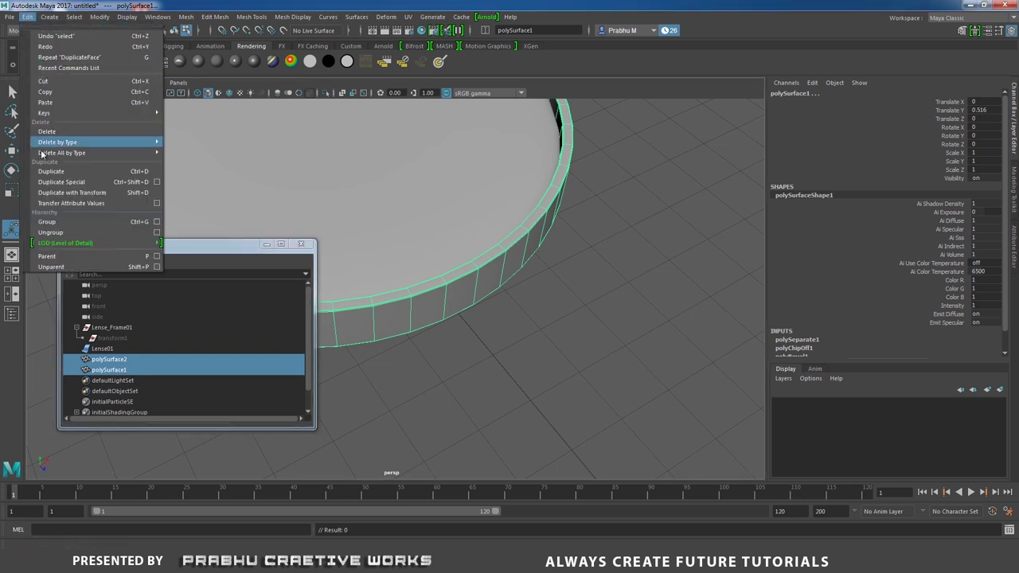
mouse_move(67, 144)
click(231, 151)
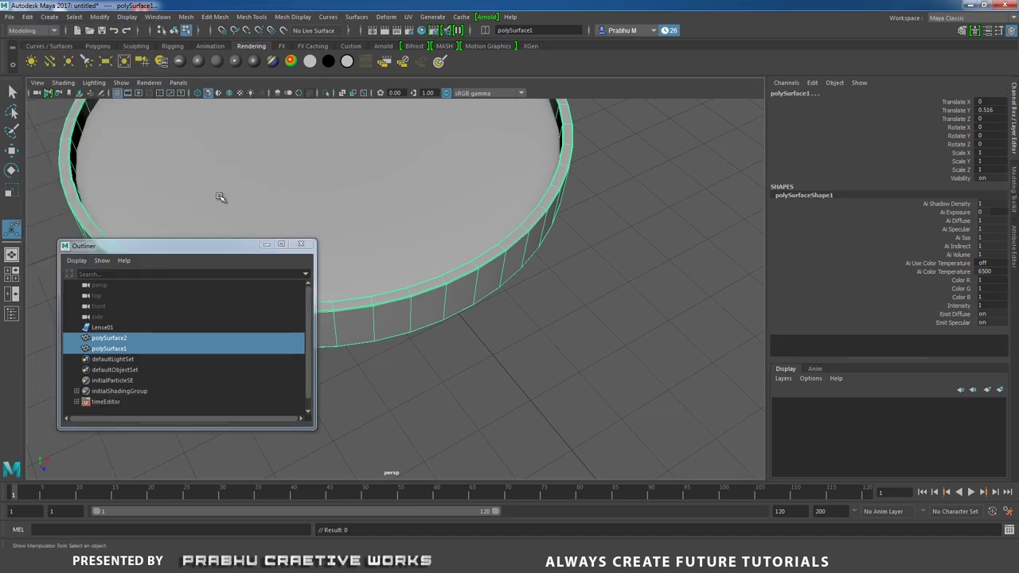
- Rename the ring surface polySurface1 as Lense_Frame01
ctrl+click(115, 349)
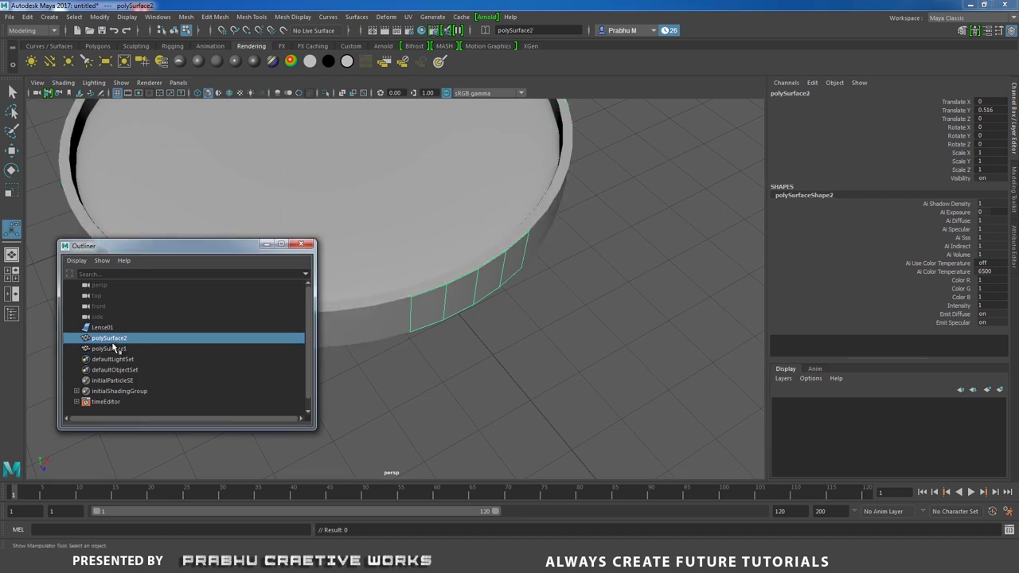
click(119, 349)
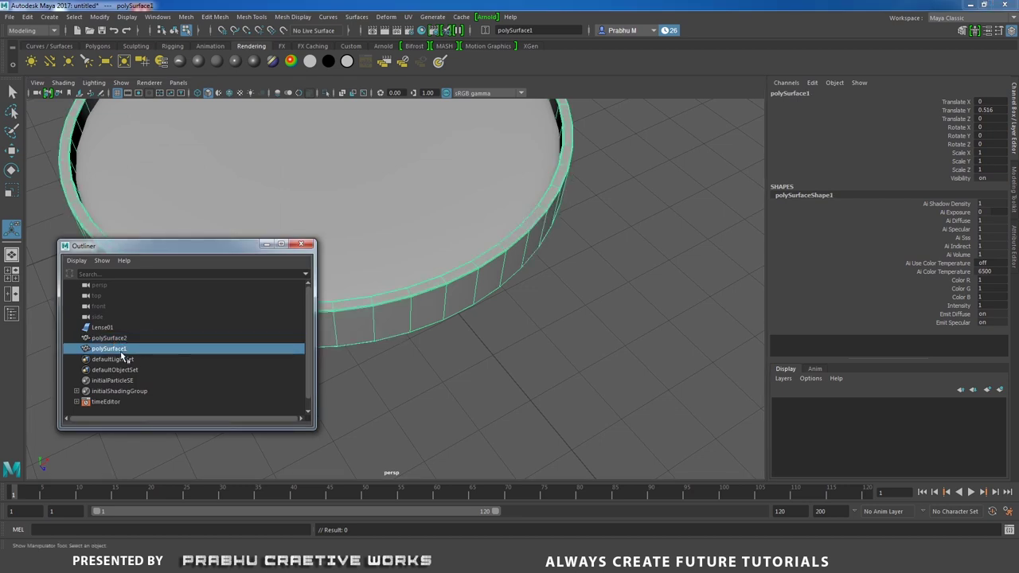
double_click(116, 352)
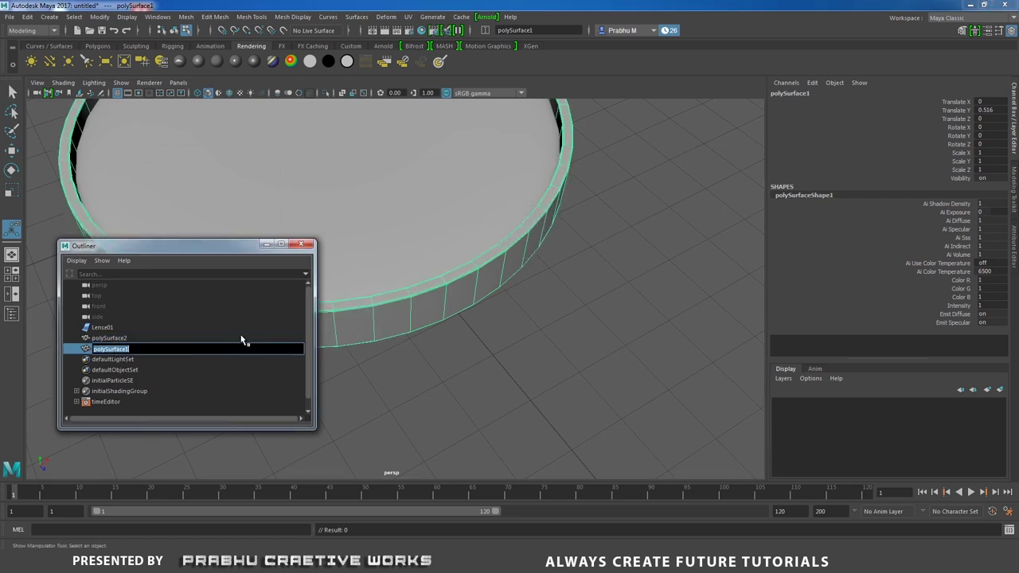
text(l)
text(ense_Frame01)
key(Return)
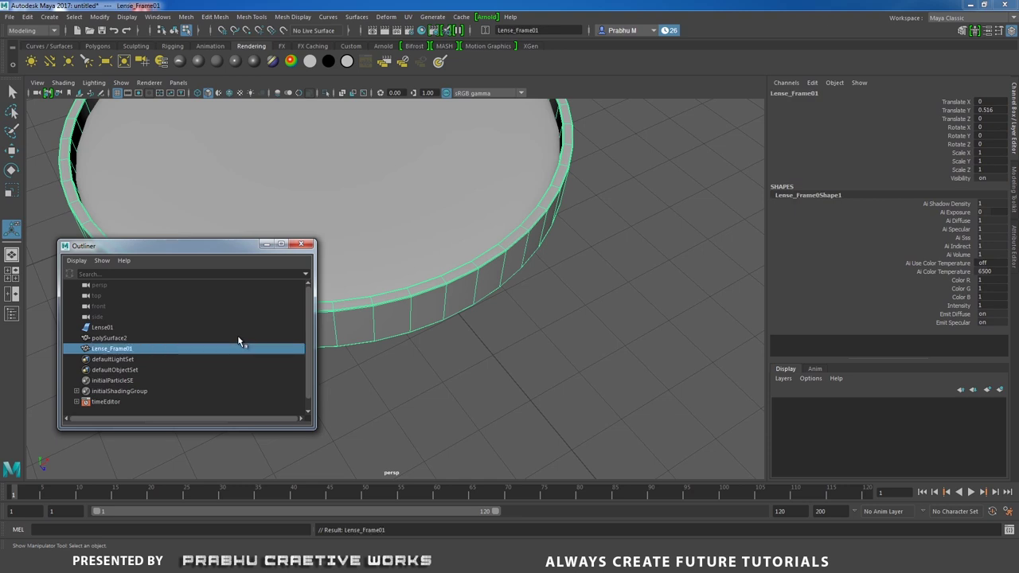
- Rename the duplicated face strip polySurface2 as Frame_holder01
click(128, 338)
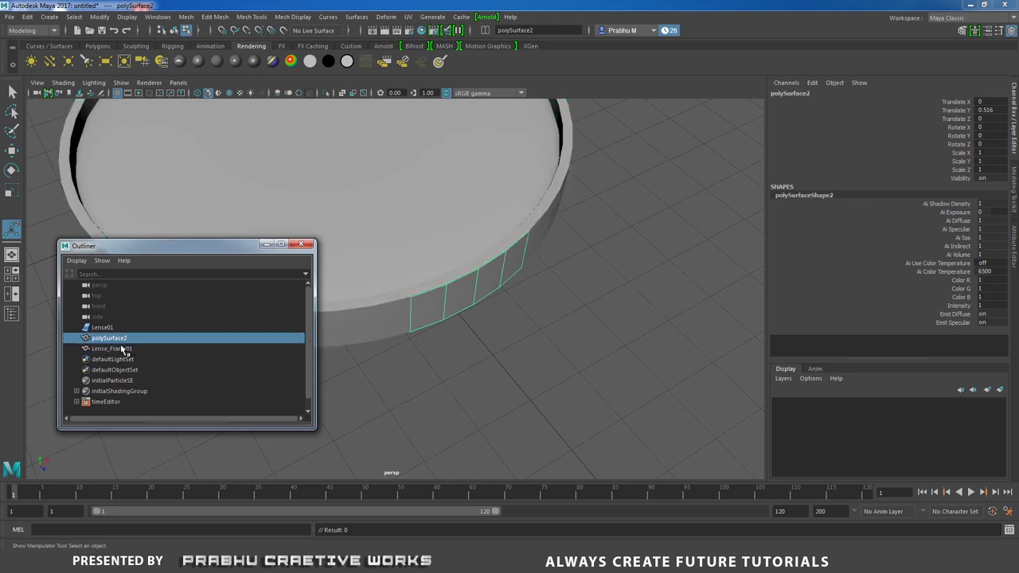
double_click(121, 340)
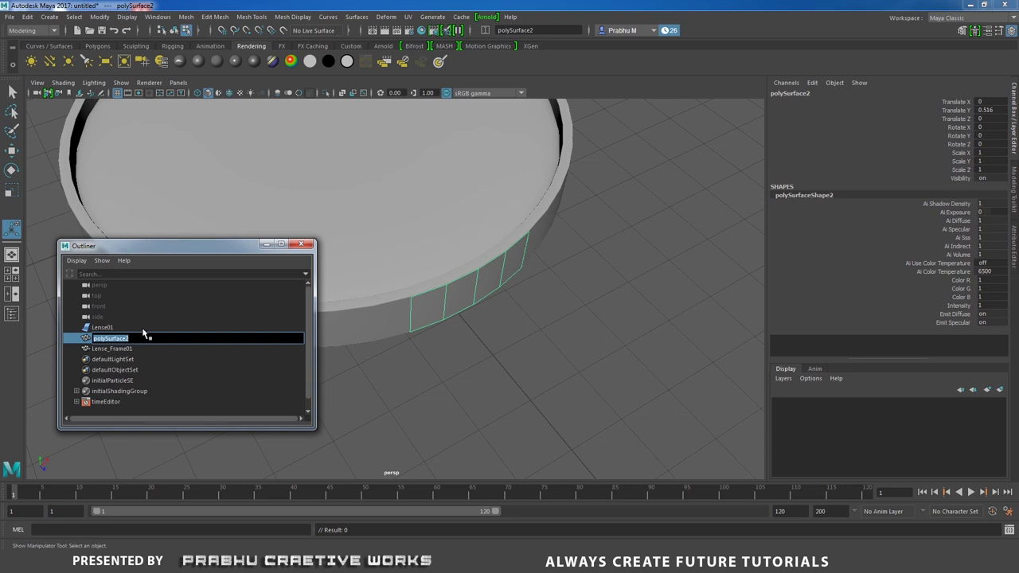
text(Ha)
text(1)
key(Return)
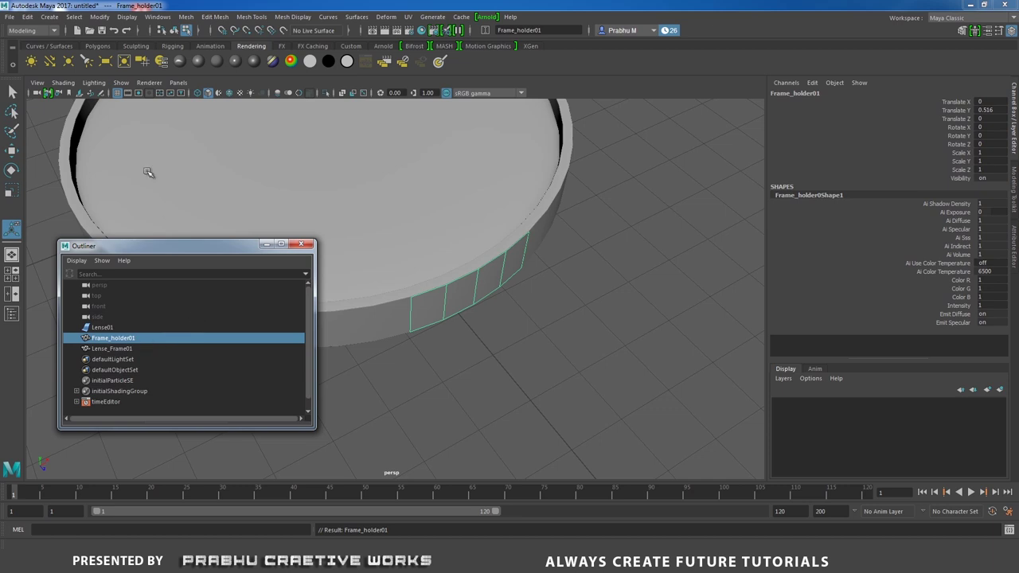
- Isolate Frame_holder01 and center its pivot on the face strip
click(326, 94)
alt+drag(488, 232, 518, 223)
key(w)
alt+drag(458, 193, 536, 288)
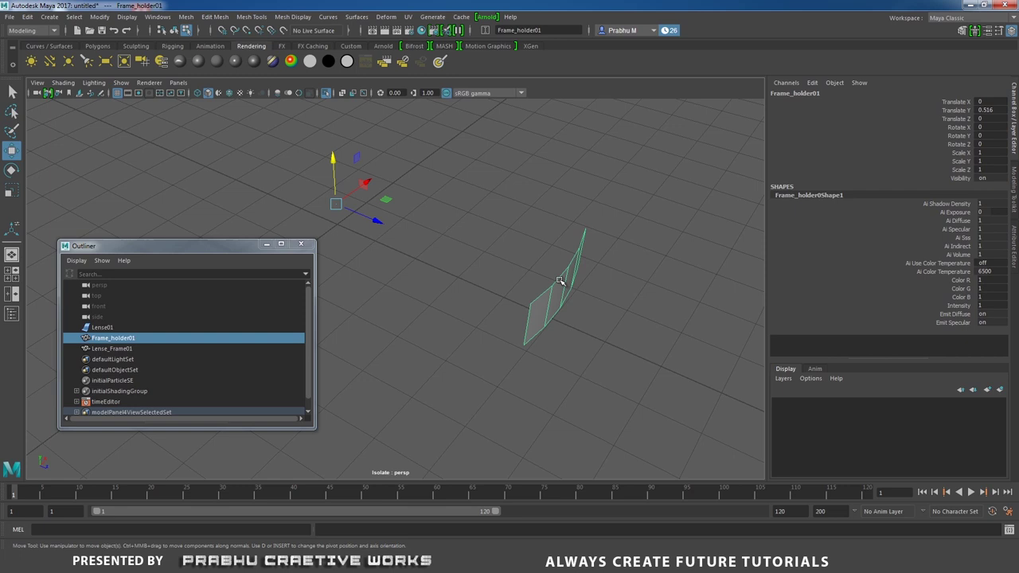
click(100, 17)
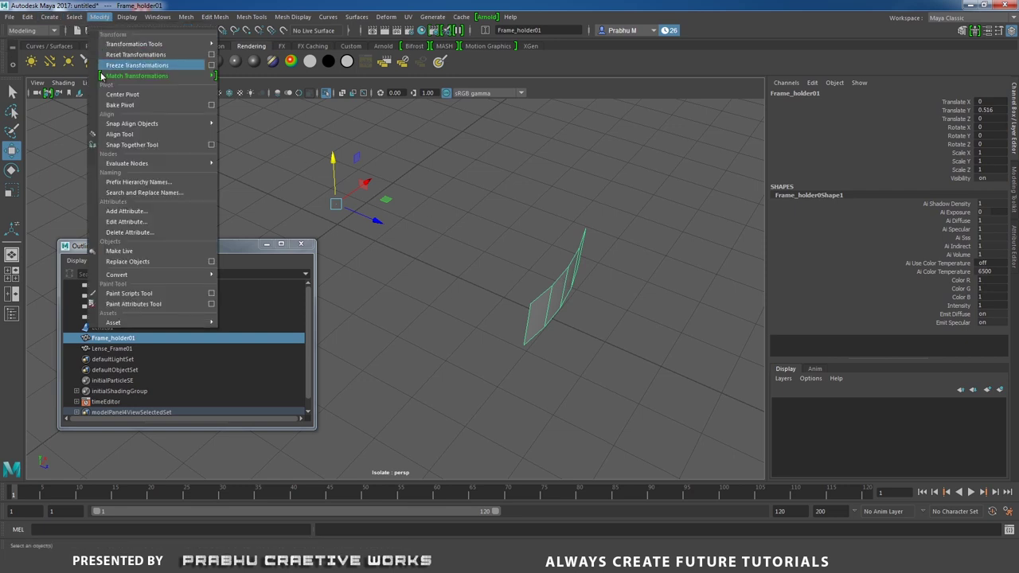
click(122, 94)
alt+drag(350, 227, 475, 283)
mouse_move(474, 283)
shift+right_down()
mouse_move(475, 310)
mouse_move(478, 285)
shift+right_up()
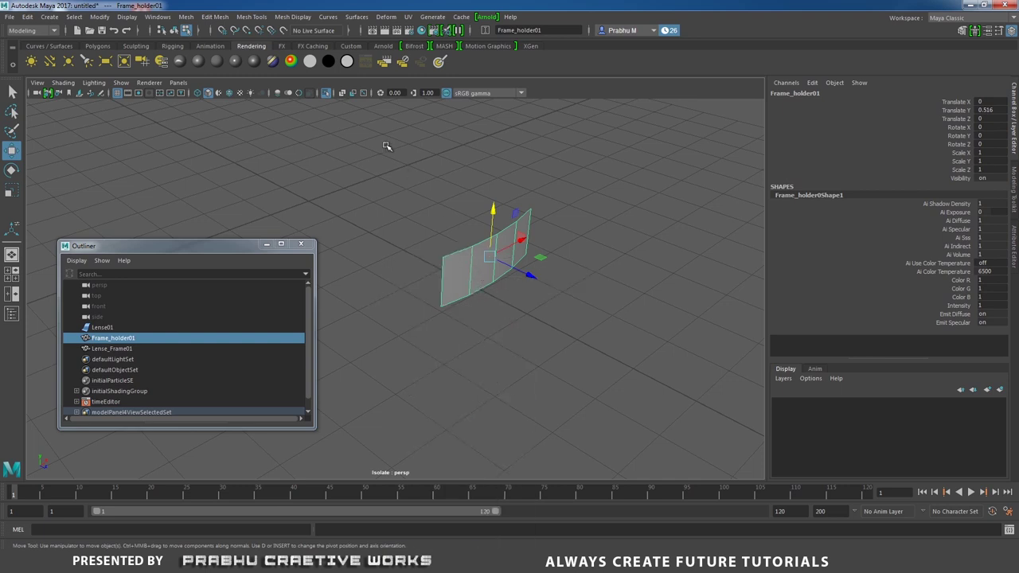
- Show the whole model again, offset the holder outward to about 0.011 in Z and scale it to about 1.063 in Y
click(325, 93)
alt+drag(438, 220, 525, 255)
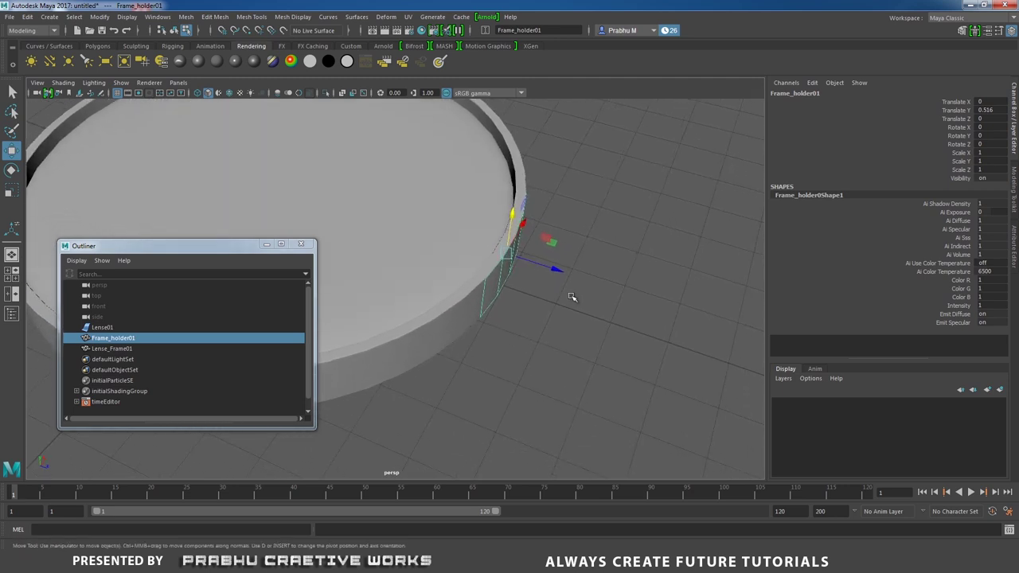
alt+right_drag(571, 297, 660, 298)
drag(616, 252, 610, 250)
mouse_move(518, 239)
alt+mouse_down()
mouse_move(509, 207)
mouse_move(521, 243)
alt+mouse_up()
key(r)
drag(535, 175, 533, 163)
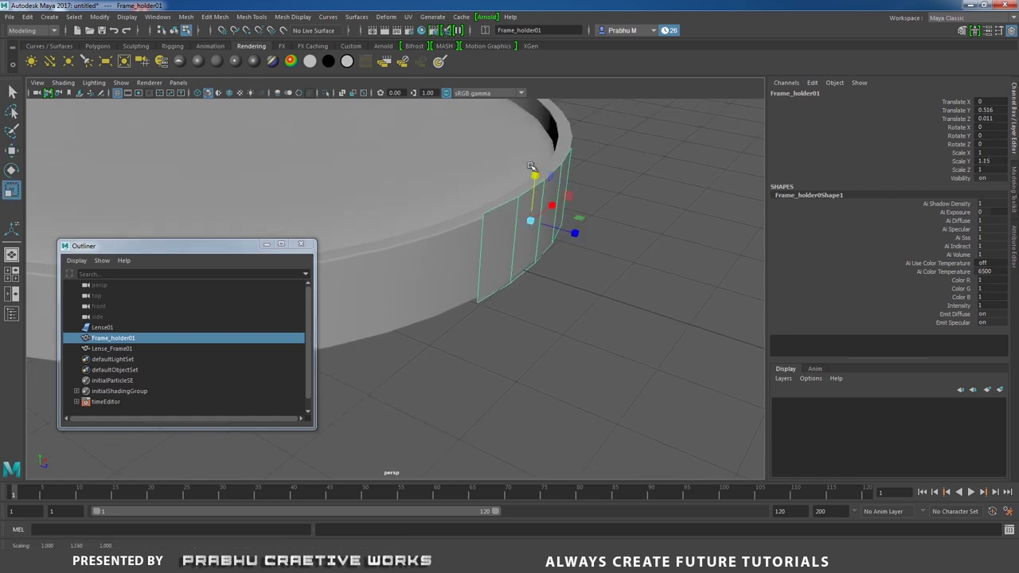
- Extrude the holder's upper and lower border edges inward over the frame rim to form two lips
alt+drag(445, 242, 302, 160)
alt+drag(326, 227, 612, 213)
right_drag(612, 213, 603, 193)
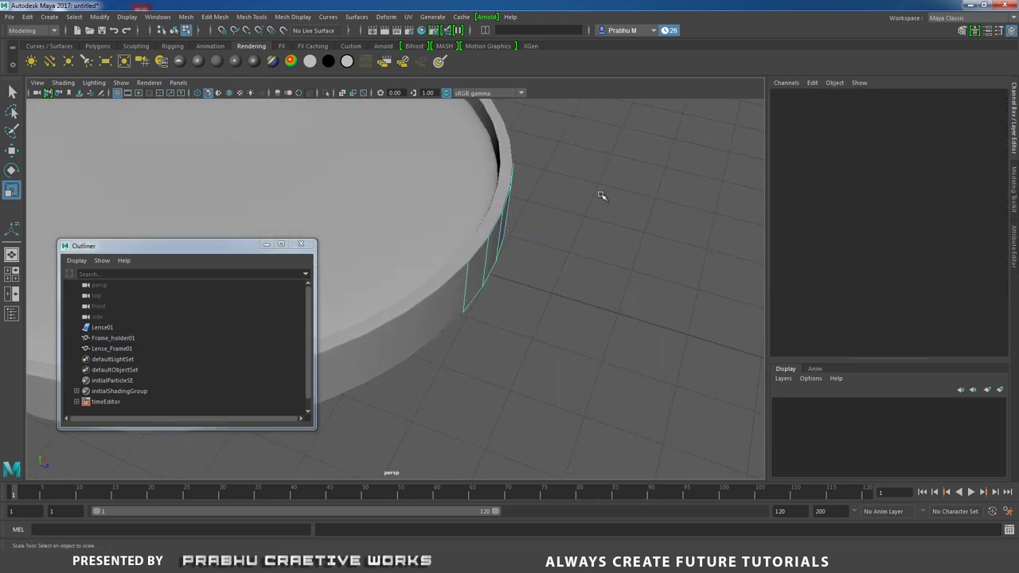
click(444, 237)
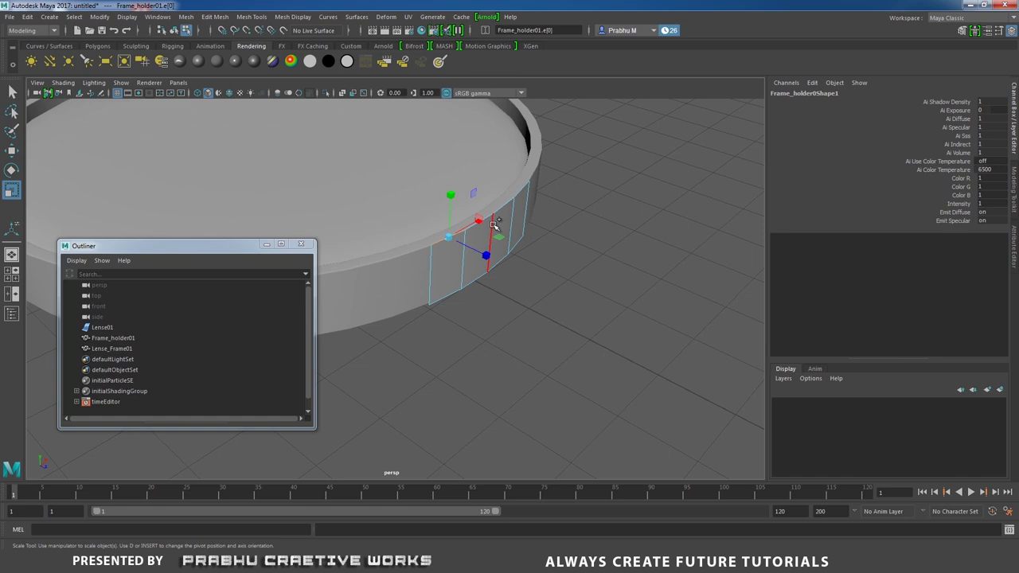
key(q)
click(476, 222)
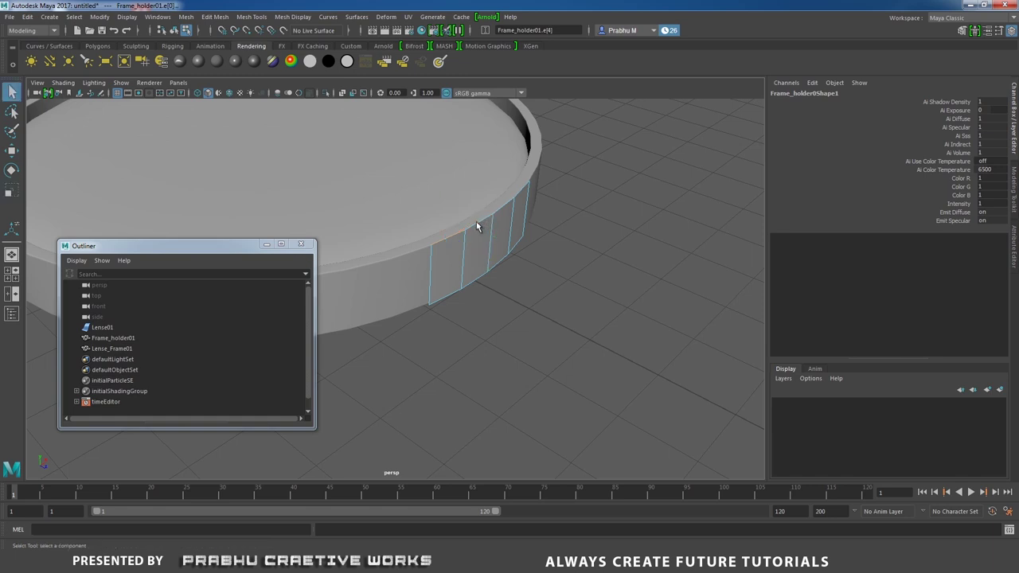
click(523, 191)
alt+drag(471, 229, 421, 252)
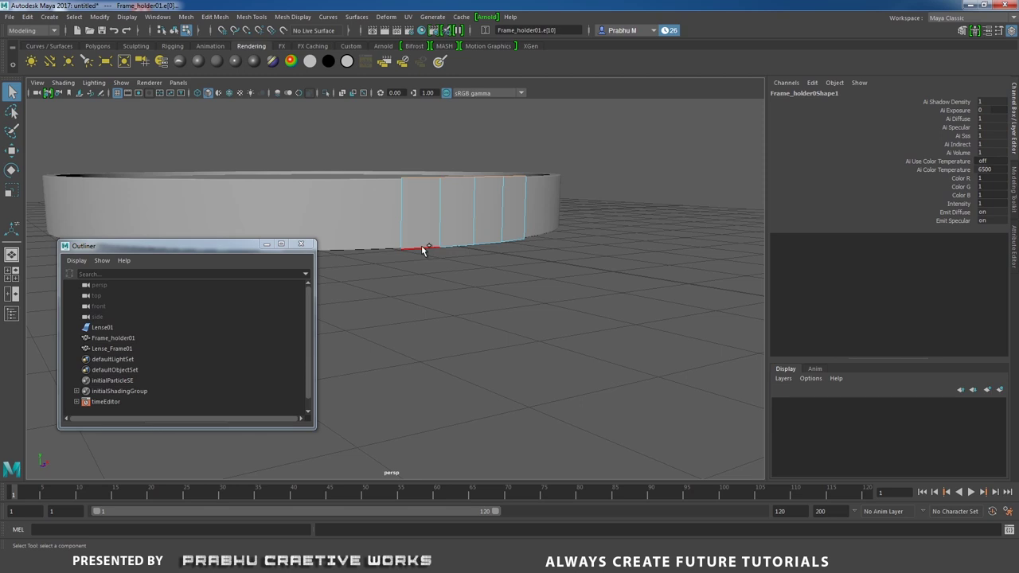
shift+click(509, 245)
alt+drag(519, 255, 535, 280)
shift+right_click(565, 253)
click(567, 282)
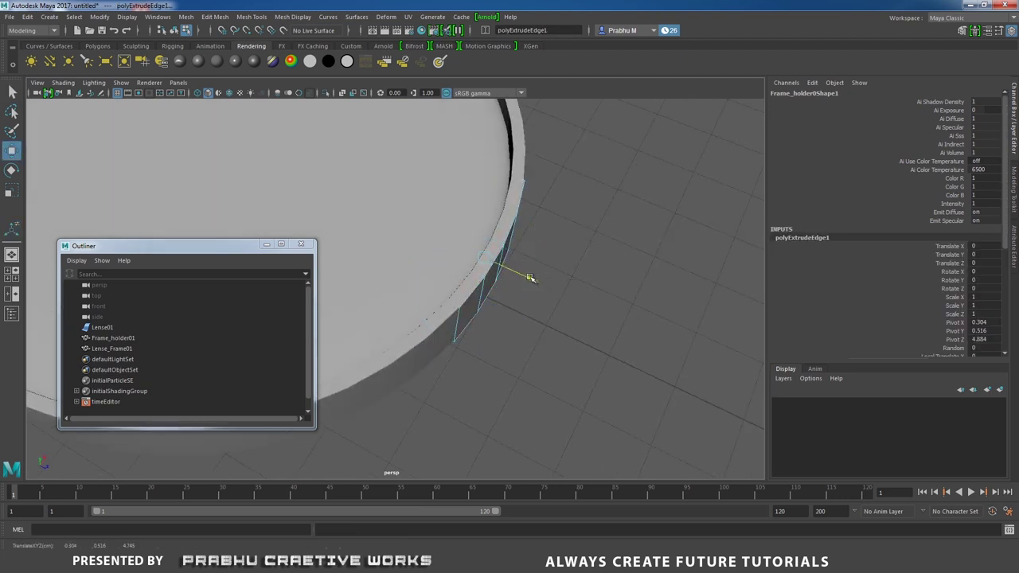
alt+drag(505, 311, 477, 263)
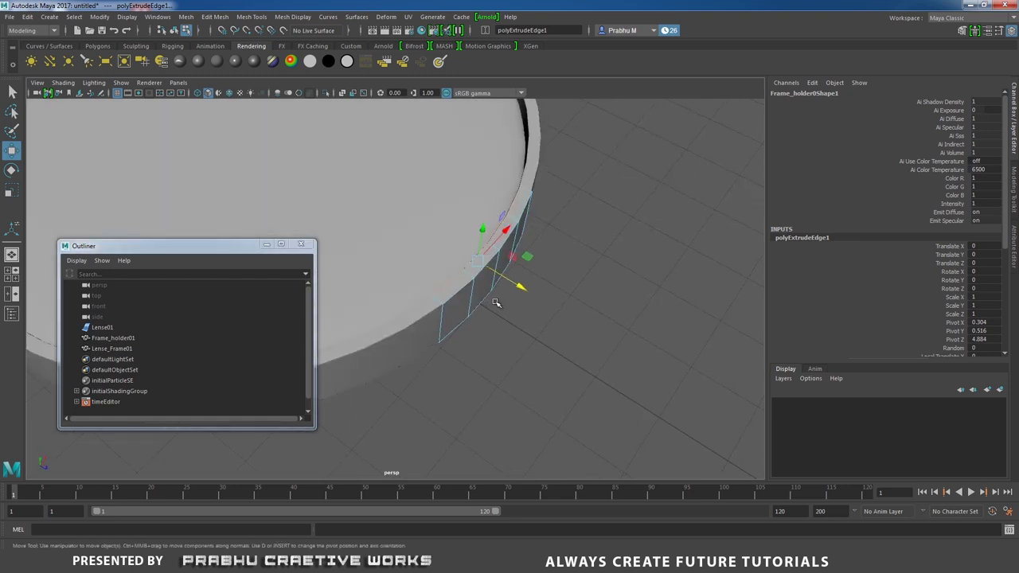
- Return Frame_holder01 to object mode and center its pivot again with the new lips included
right_drag(475, 257, 521, 241)
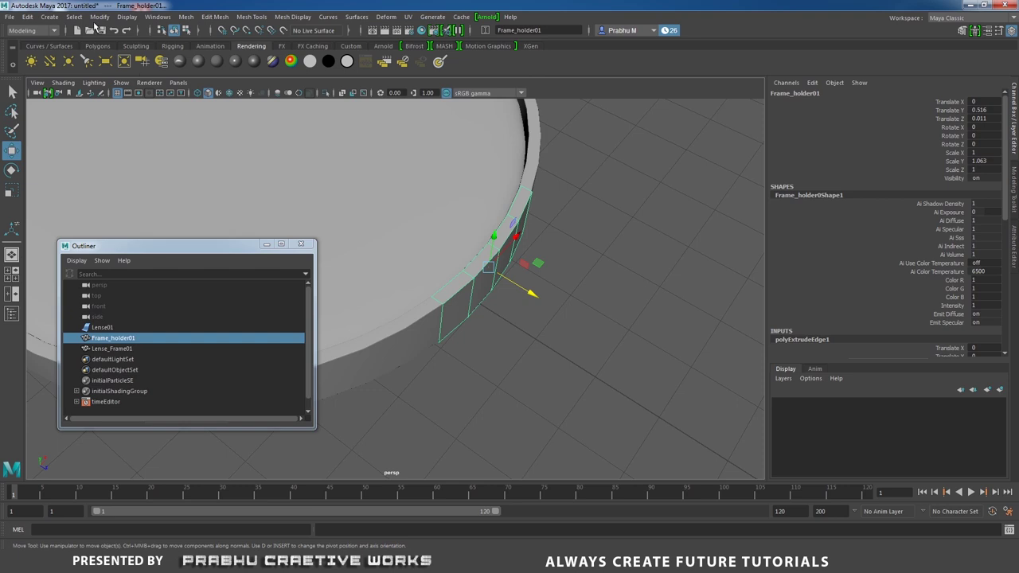
click(100, 17)
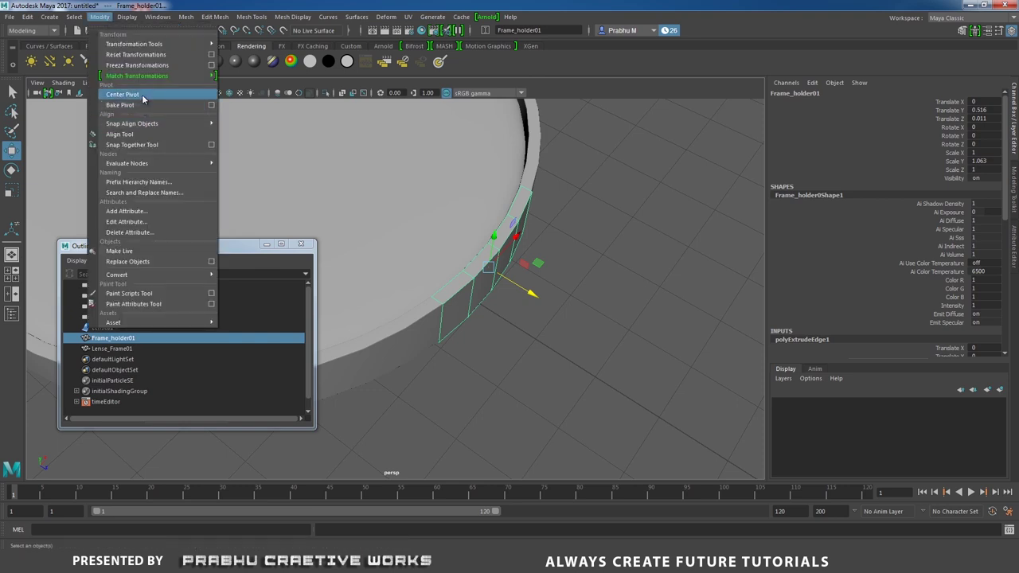
click(139, 94)
- Extrude the faces of the frame holder outward to give it thickness, then reselect it as an object
scroll(426, 265, down, 4)
shift+right_drag(480, 251, 449, 229)
alt+drag(478, 239, 510, 305)
mouse_move(510, 305)
alt+mouse_down()
mouse_move(493, 308)
mouse_move(506, 314)
alt+mouse_up()
alt+right_drag(507, 314, 596, 375)
alt+drag(596, 375, 494, 289)
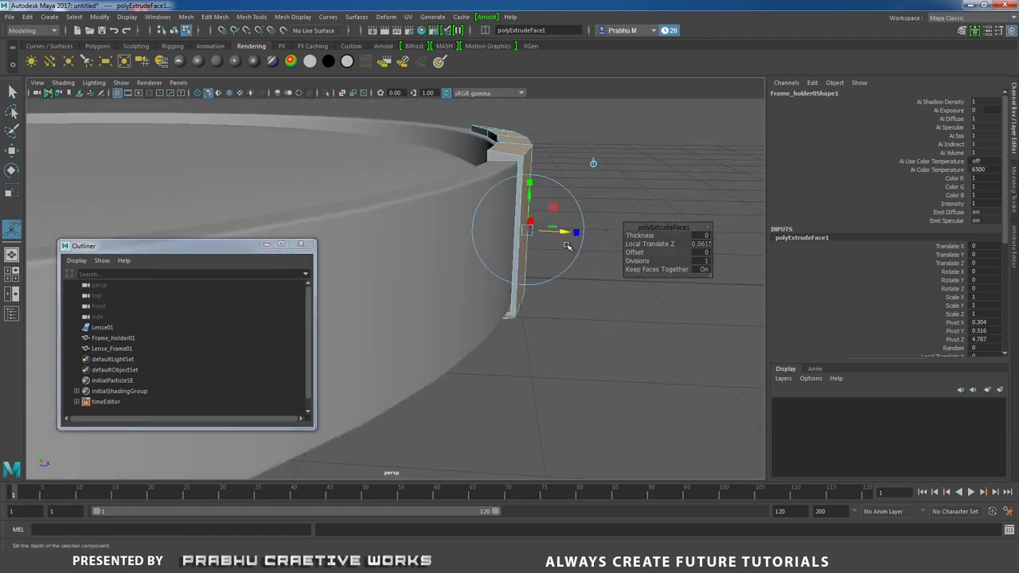
drag(566, 233, 566, 236)
click(553, 312)
right_drag(529, 166, 558, 148)
click(531, 169)
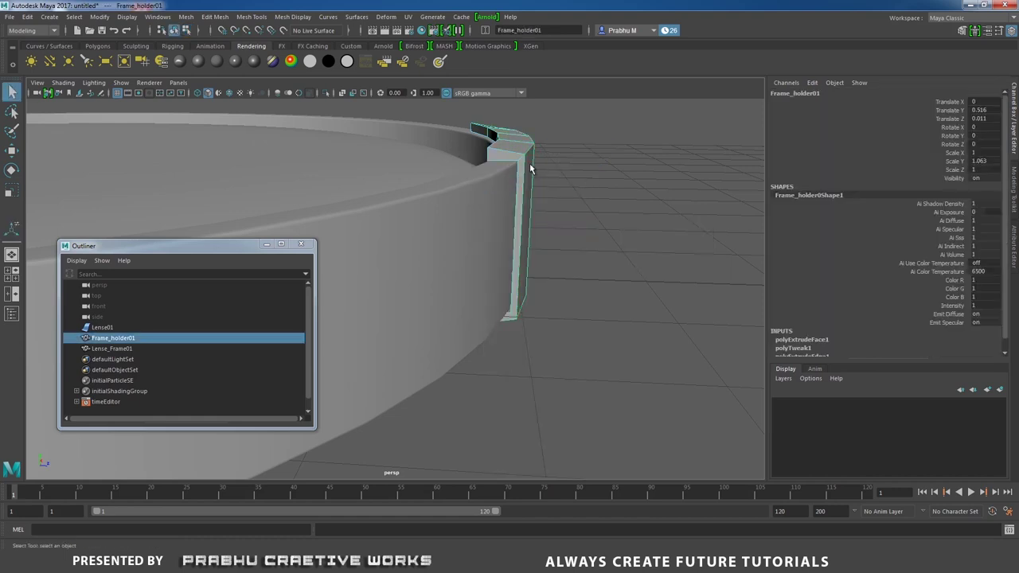
- Isolate the thickened holder and insert supporting edge loops close to the tips of its upper and lower lips
click(326, 95)
alt+drag(564, 216, 498, 189)
shift+right_drag(492, 170, 481, 166)
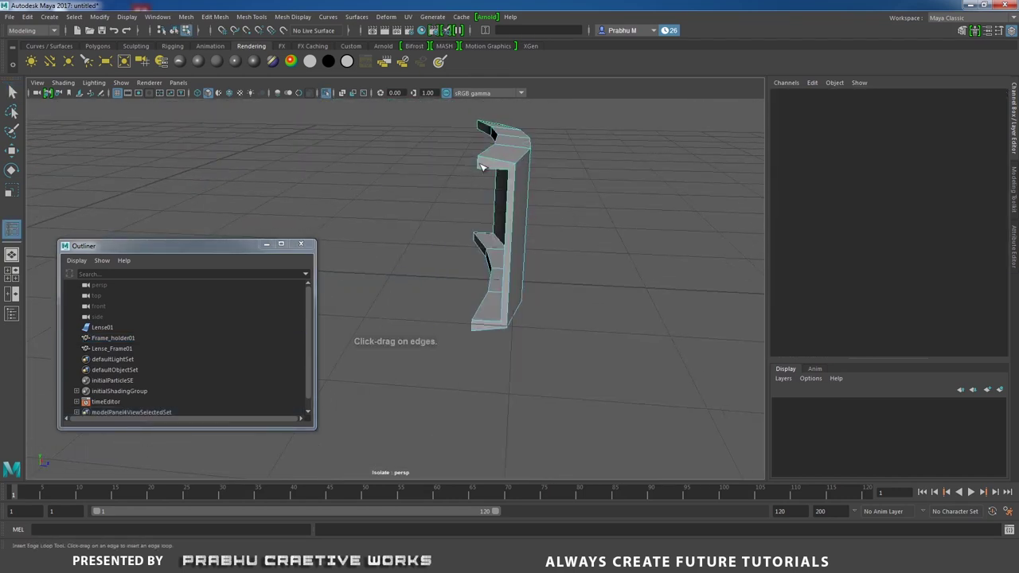
click(484, 158)
drag(482, 159, 483, 162)
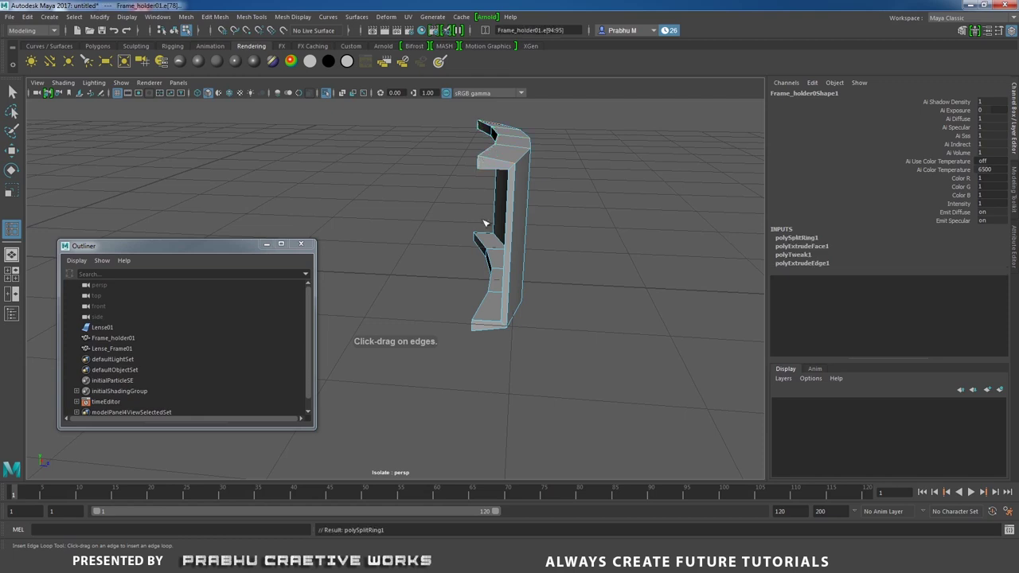
drag(482, 320, 489, 321)
- Insert further supporting edge loops close to the holder's remaining corners and ends
alt+drag(573, 310, 613, 260)
alt+drag(613, 260, 547, 239)
click(555, 196)
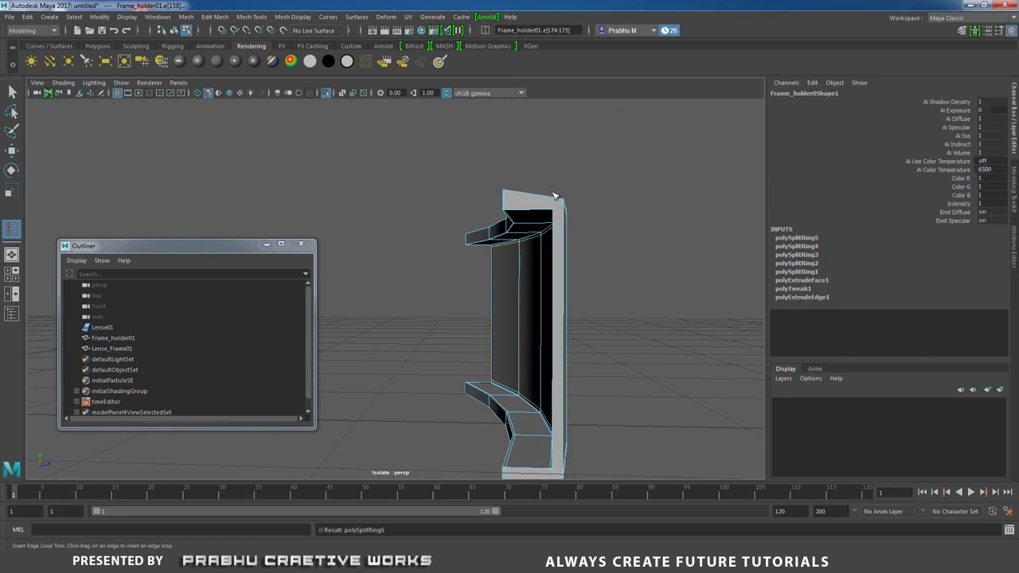
drag(555, 195, 561, 201)
alt+drag(560, 201, 378, 140)
- Return the holder to object mode and show it together with the lens and frame
key(w)
right_drag(480, 155, 527, 136)
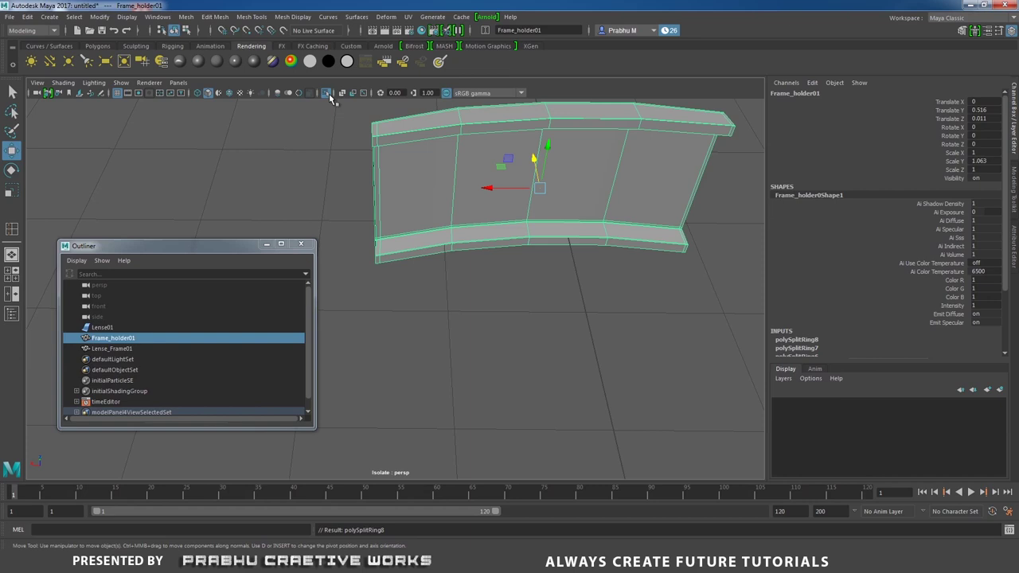
click(326, 93)
alt+drag(477, 199, 432, 225)
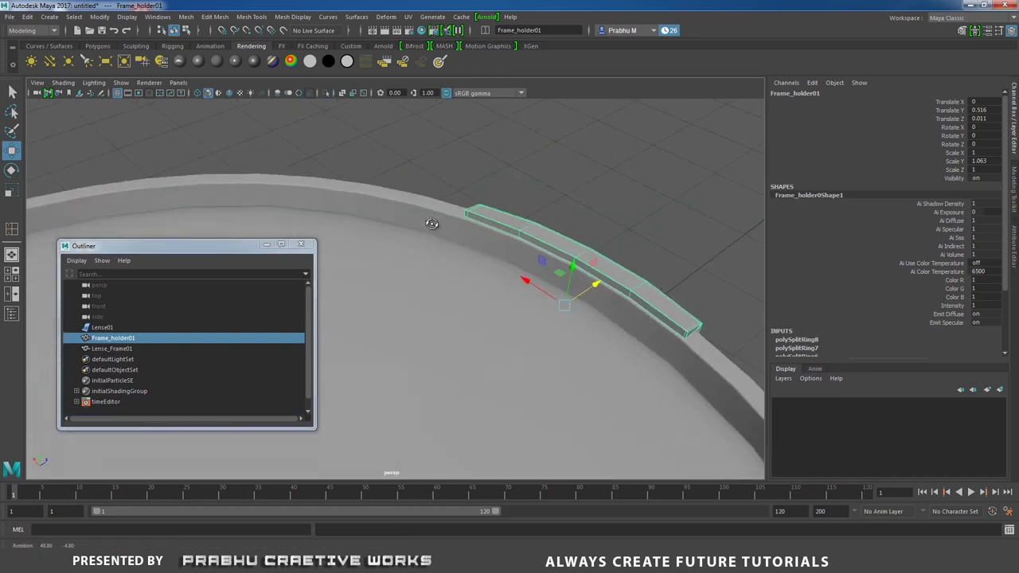
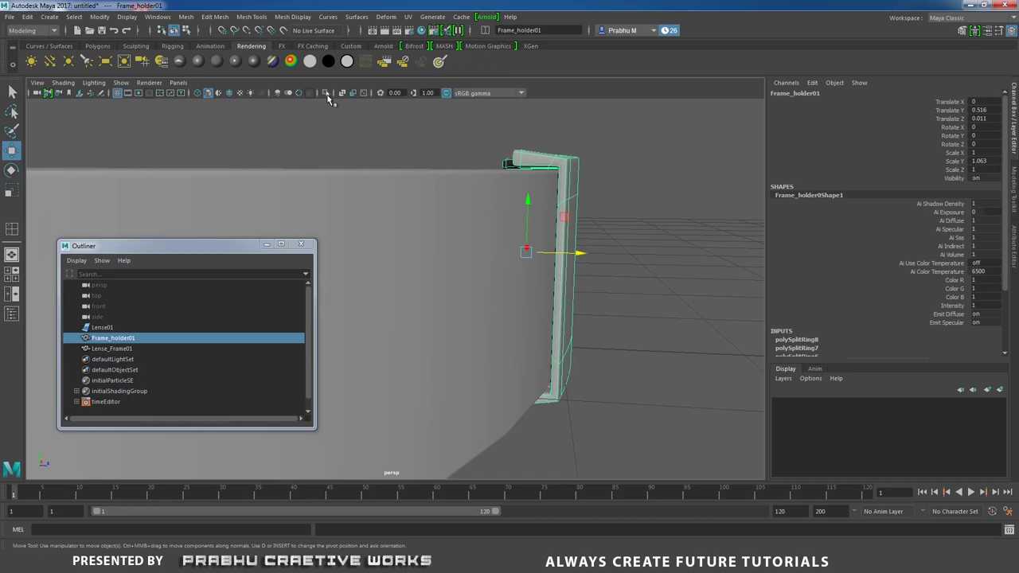
- Isolate the frame holder and begin an edge selection on its outer face, starting with the vertical edges near one end
click(326, 93)
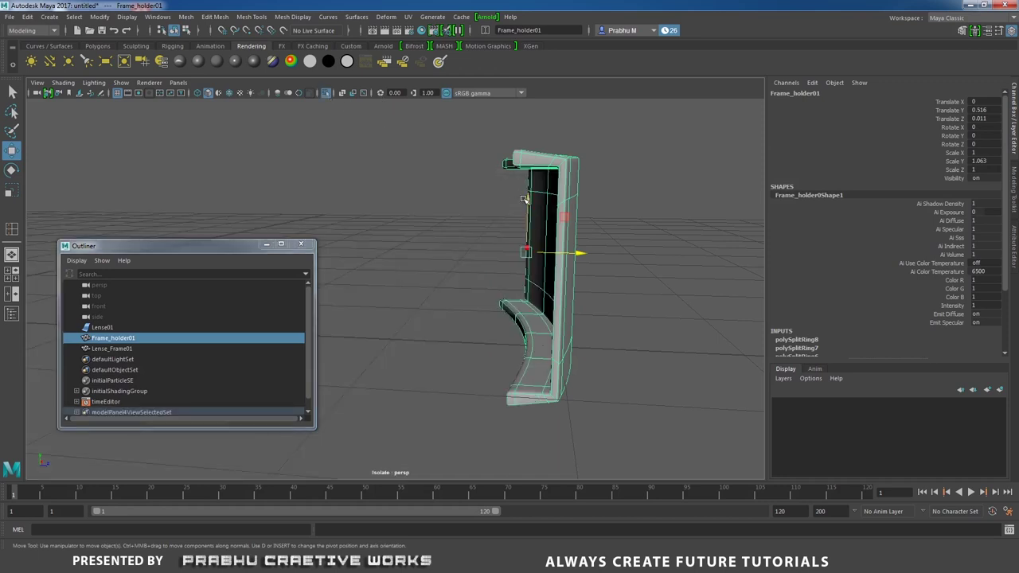
alt+drag(523, 199, 553, 201)
right_drag(469, 190, 467, 159)
click(443, 194)
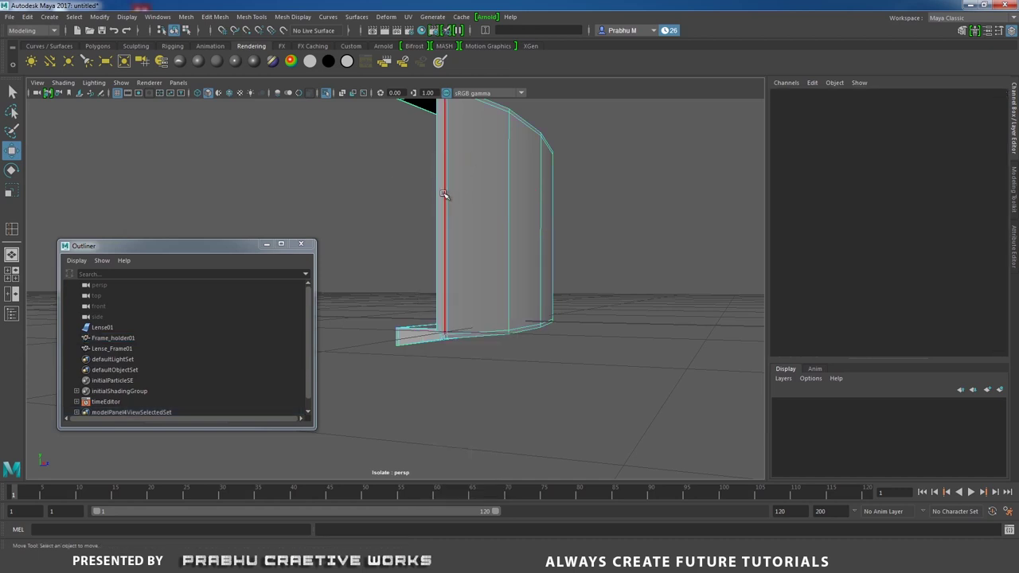
click(443, 194)
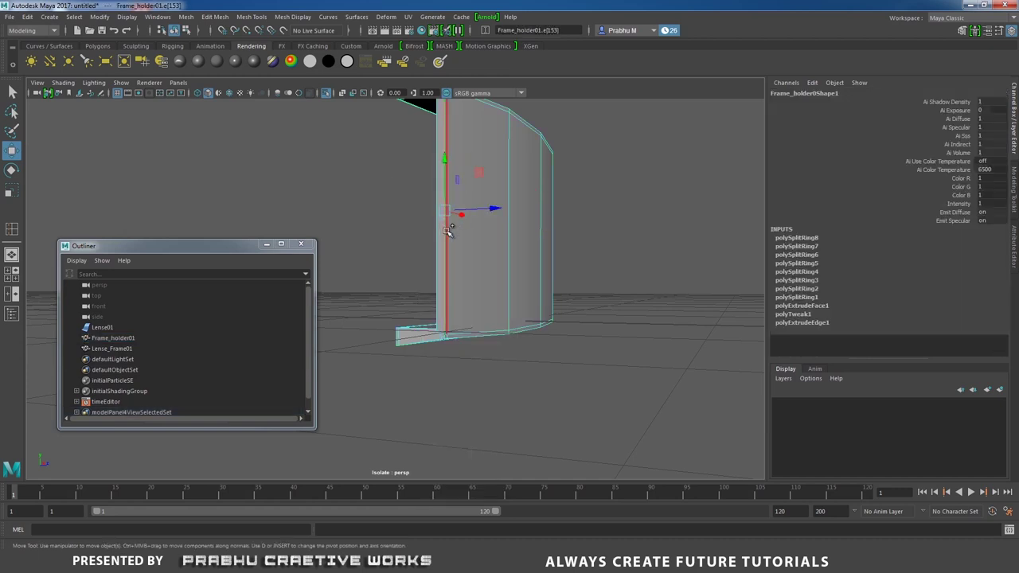
alt+drag(592, 282, 550, 302)
click(409, 287)
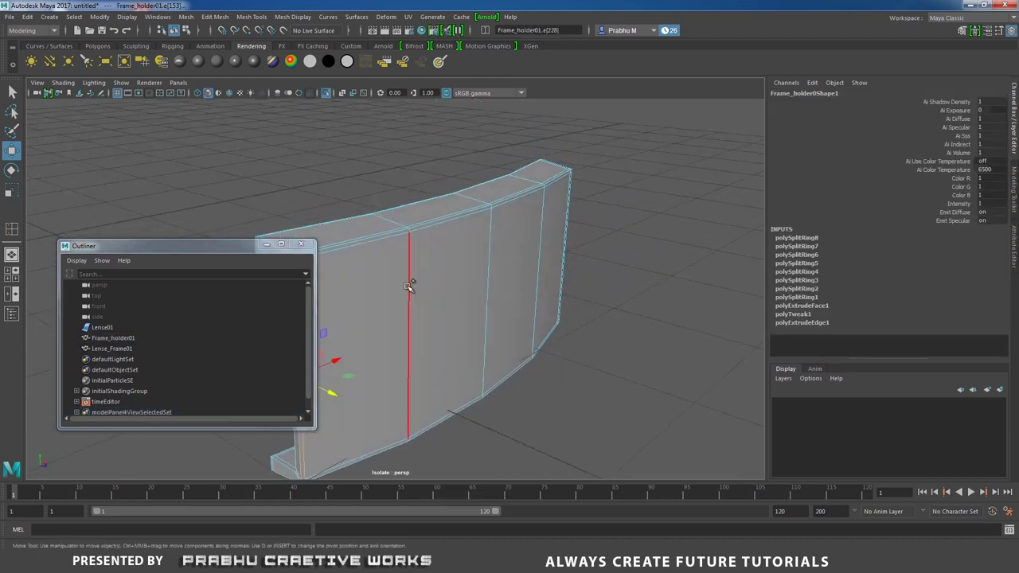
- Add the remaining vertical edges across the middle of the holder's outer face to the edge selection
alt+drag(421, 244, 562, 231)
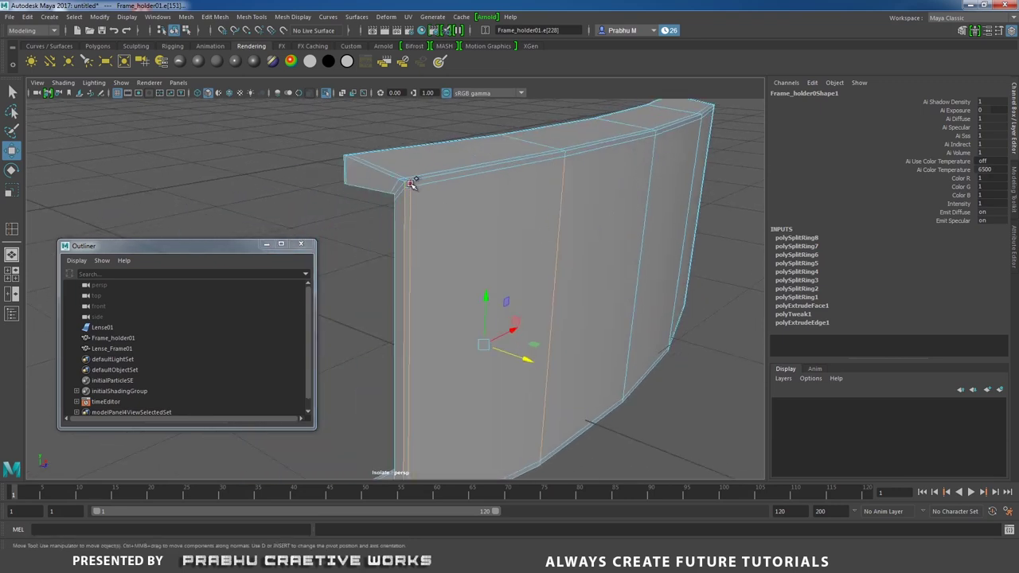
click(609, 145)
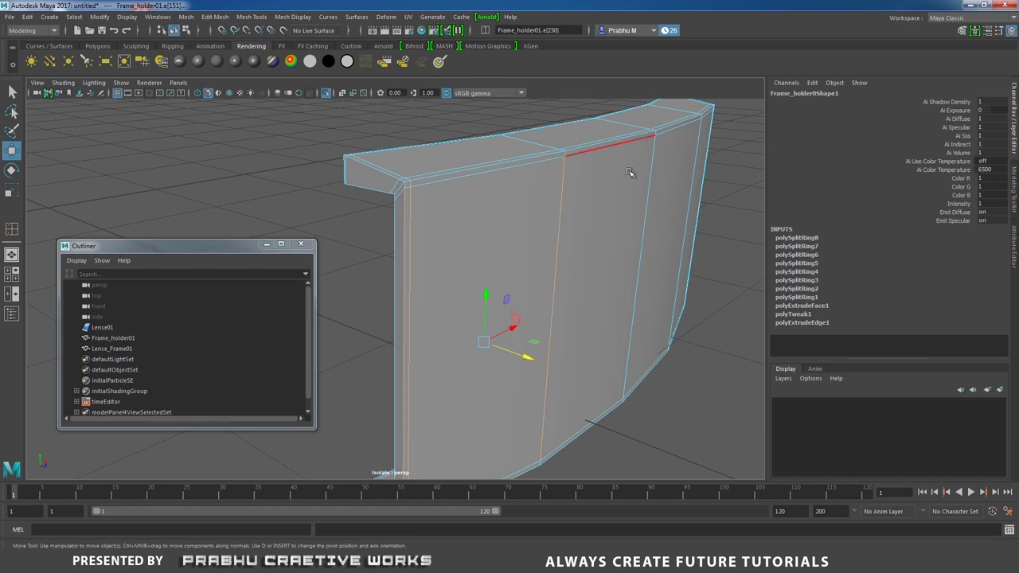
alt+drag(629, 172, 451, 236)
click(449, 239)
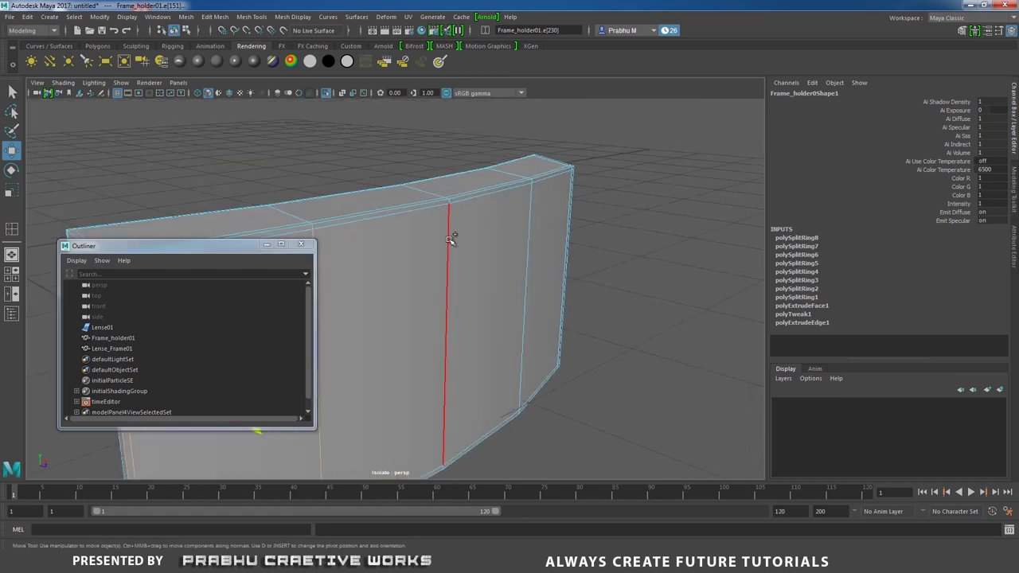
shift+click(540, 182)
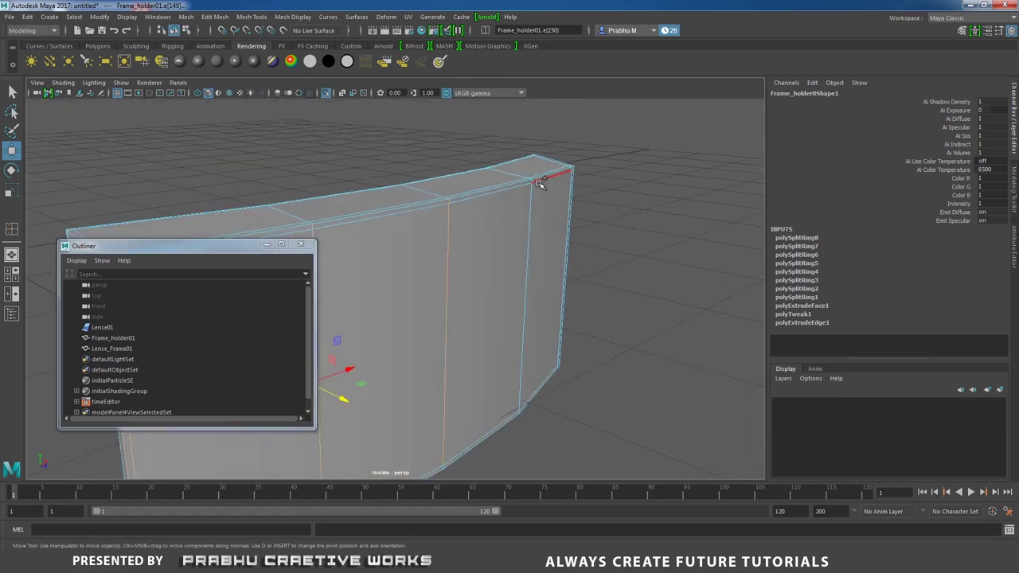
shift+click(538, 179)
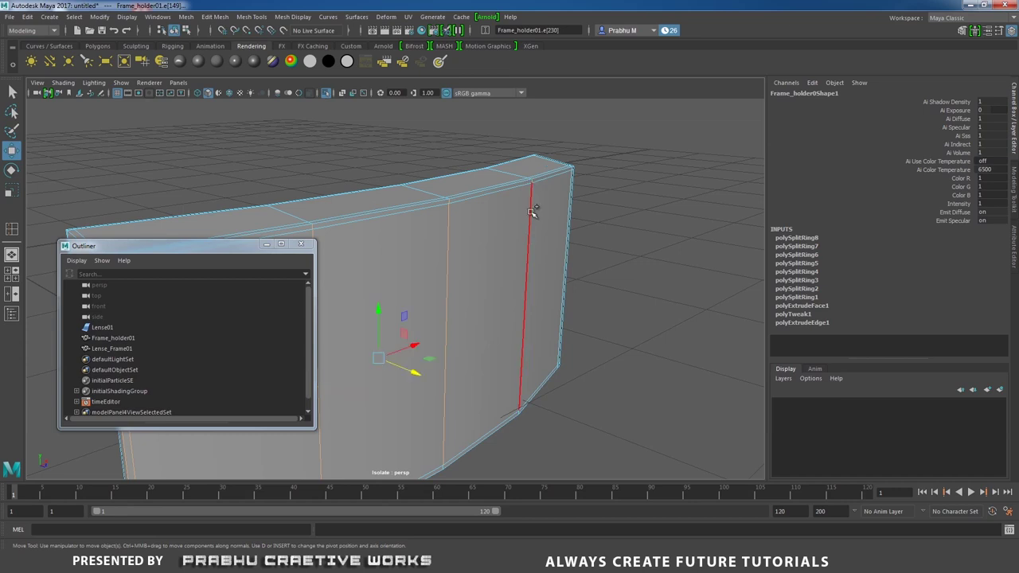
shift+click(533, 211)
alt+drag(533, 212, 489, 318)
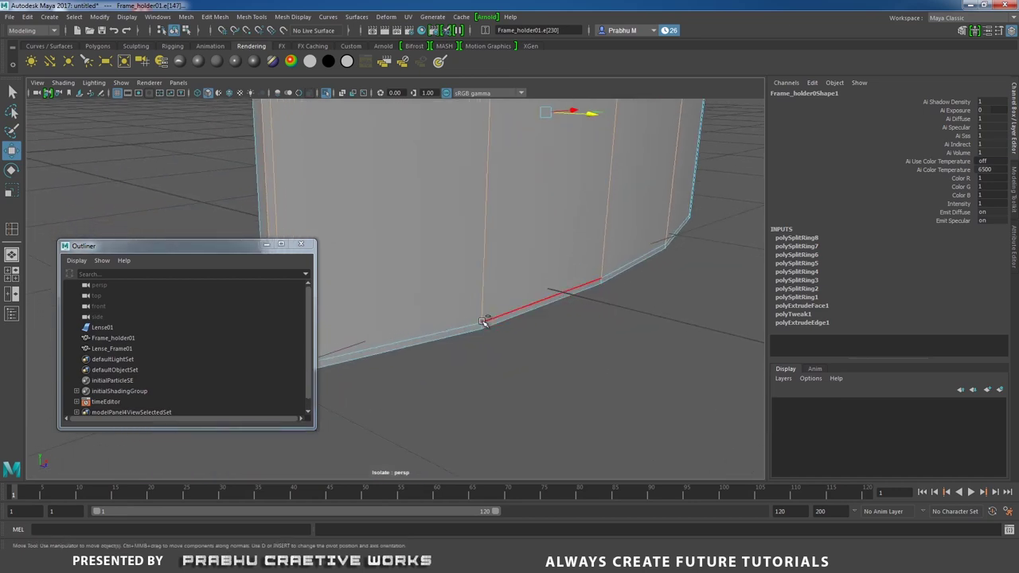
shift+click(518, 307)
alt+drag(605, 205, 528, 238)
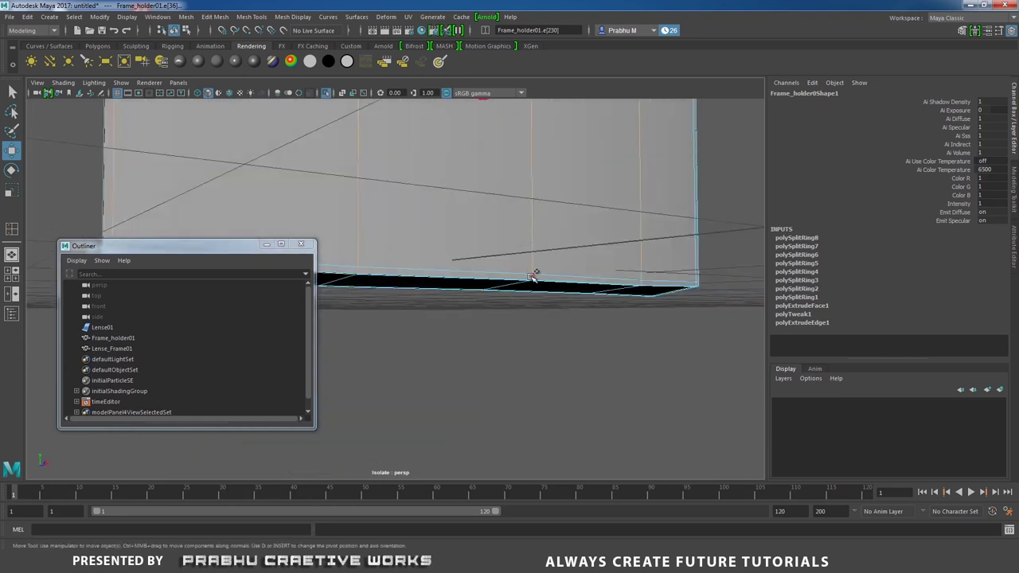
- Add the vertical edges at the holder's opposite end to the selection and move all selected edges slightly outward
alt+drag(607, 266, 466, 189)
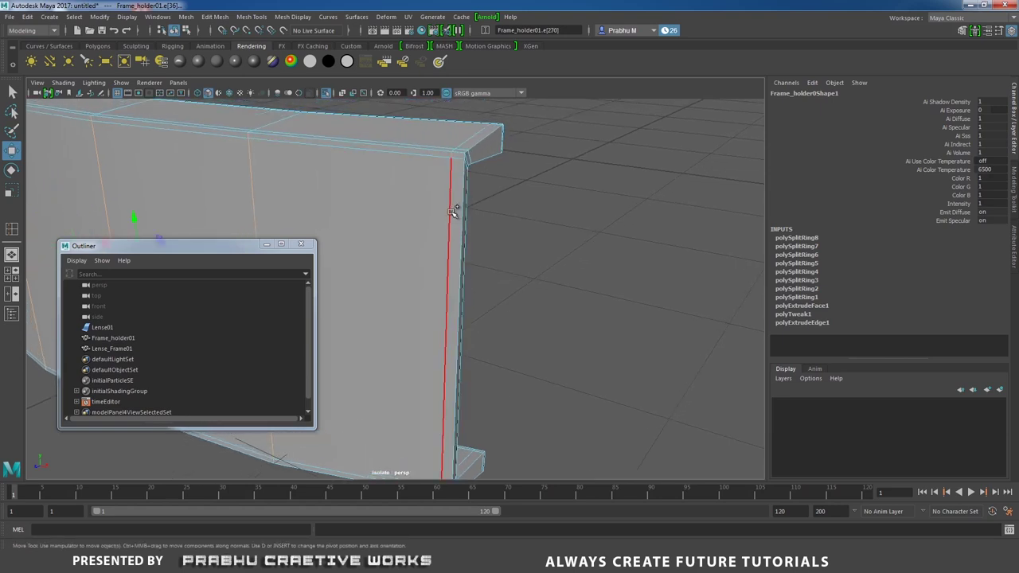
alt+drag(494, 207, 461, 278)
click(506, 279)
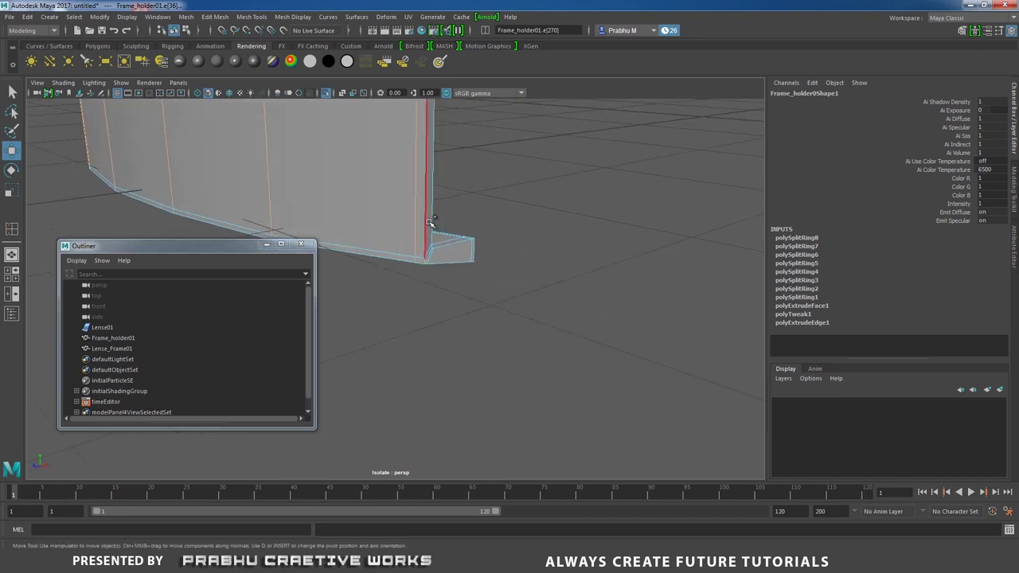
alt+drag(541, 137, 510, 310)
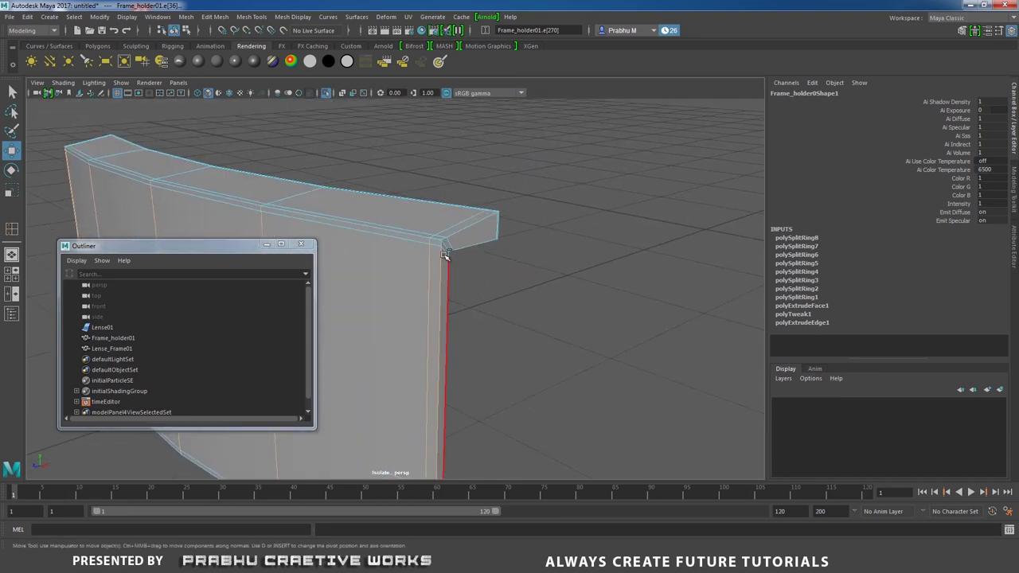
alt+drag(485, 257, 550, 234)
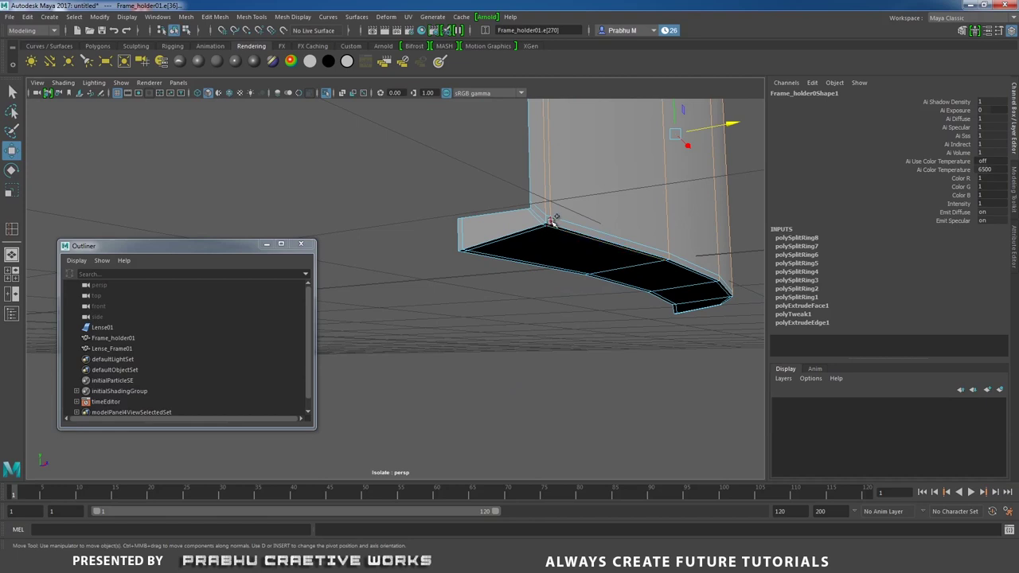
alt+drag(520, 166, 591, 214)
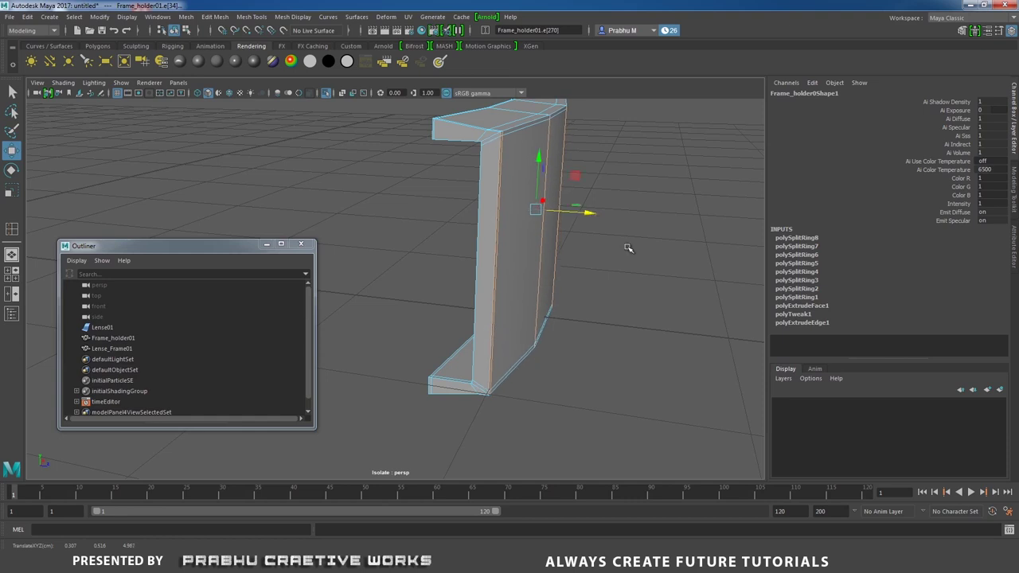
alt+drag(627, 245, 517, 221)
- Return the holder to object mode, turn on its smooth mesh preview and show it together with the lens and frame
right_drag(480, 179, 513, 181)
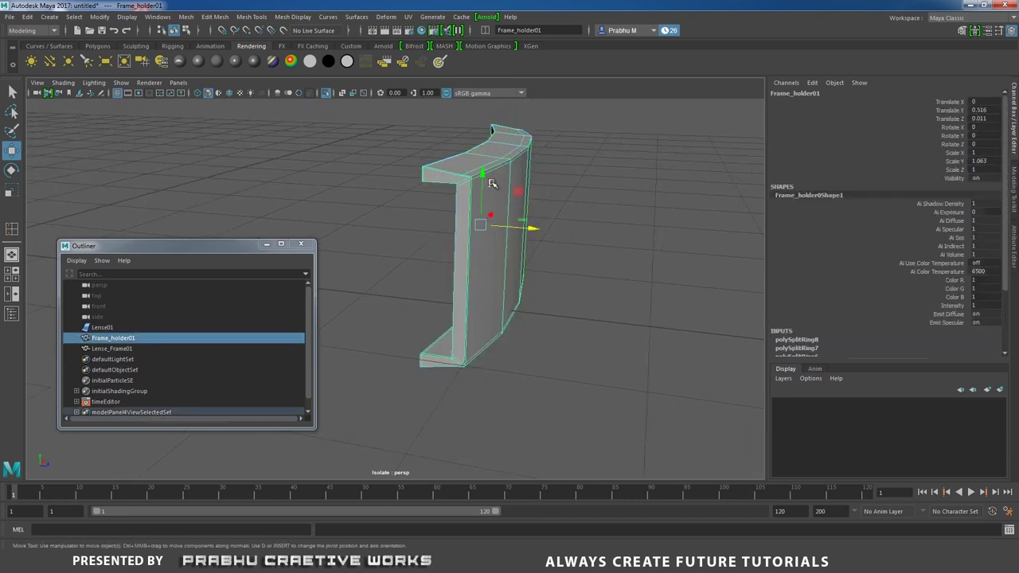
key(3)
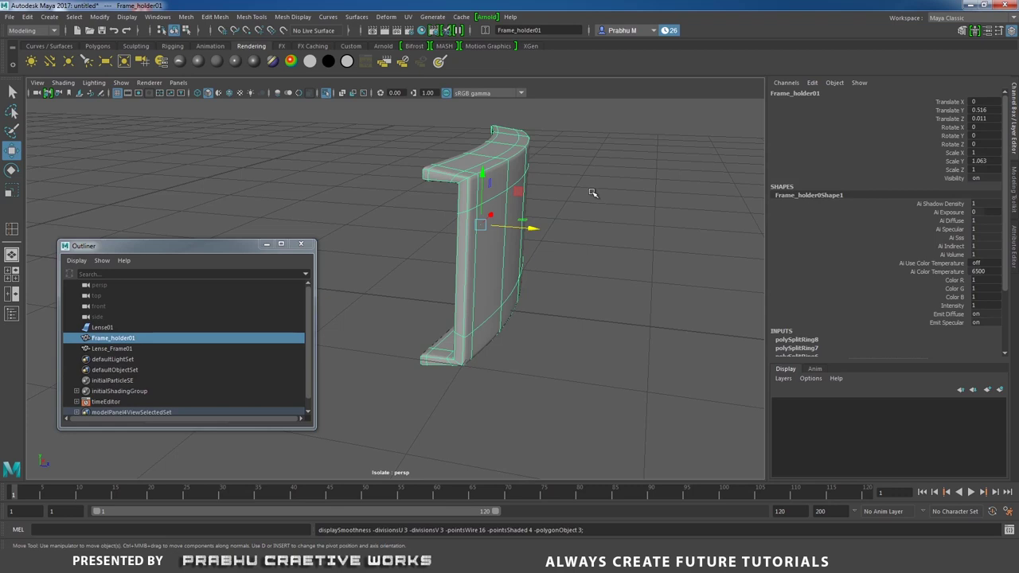
click(592, 192)
alt+drag(550, 211, 528, 214)
click(326, 93)
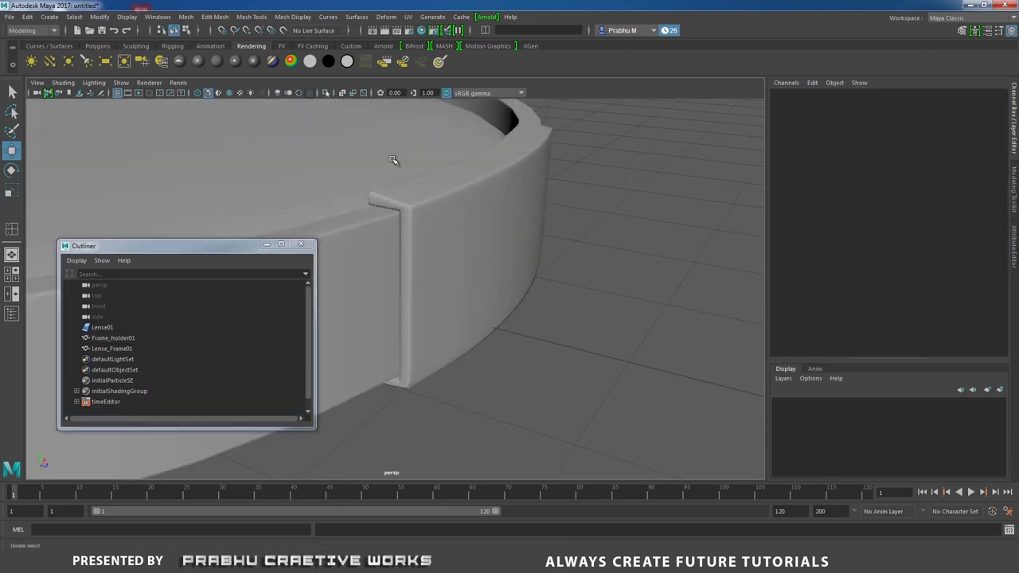
alt+drag(393, 159, 555, 263)
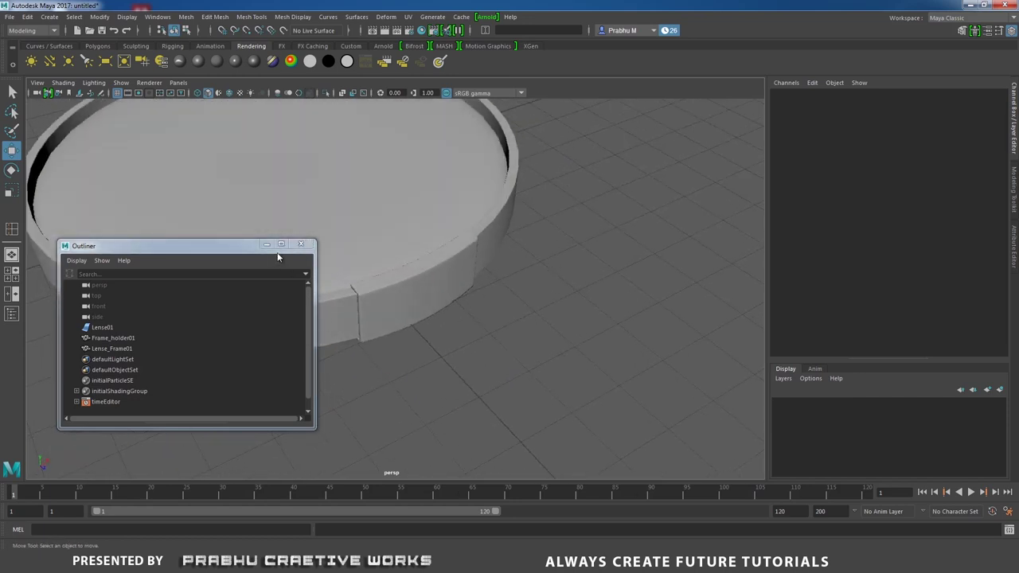
- Close the Outliner, switch to the top view and save the scene as Modelling01.ma in Magnifying_Glass\scenes
click(301, 243)
alt+drag(427, 293, 480, 314)
key(space)
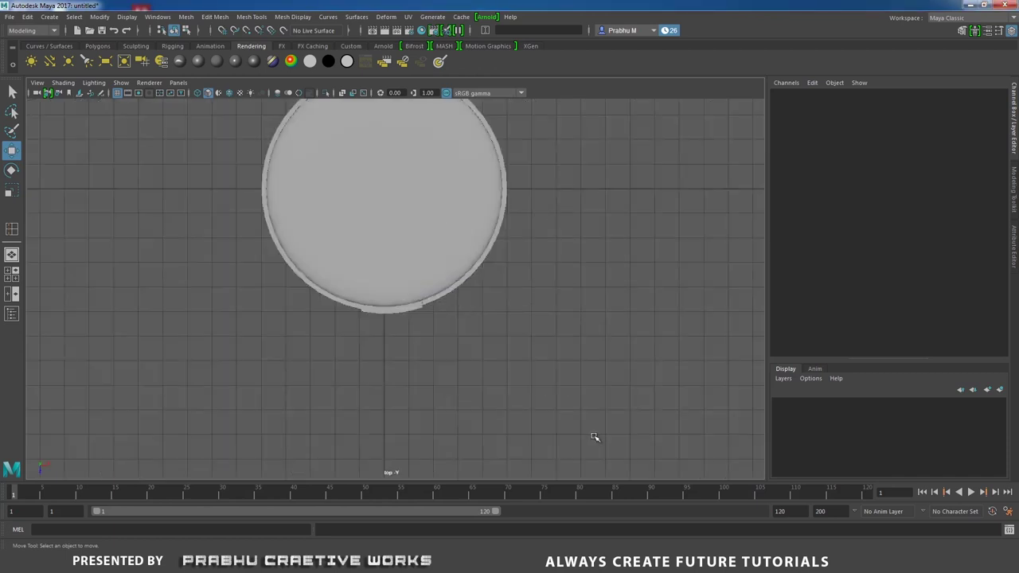
key(ctrl+s)
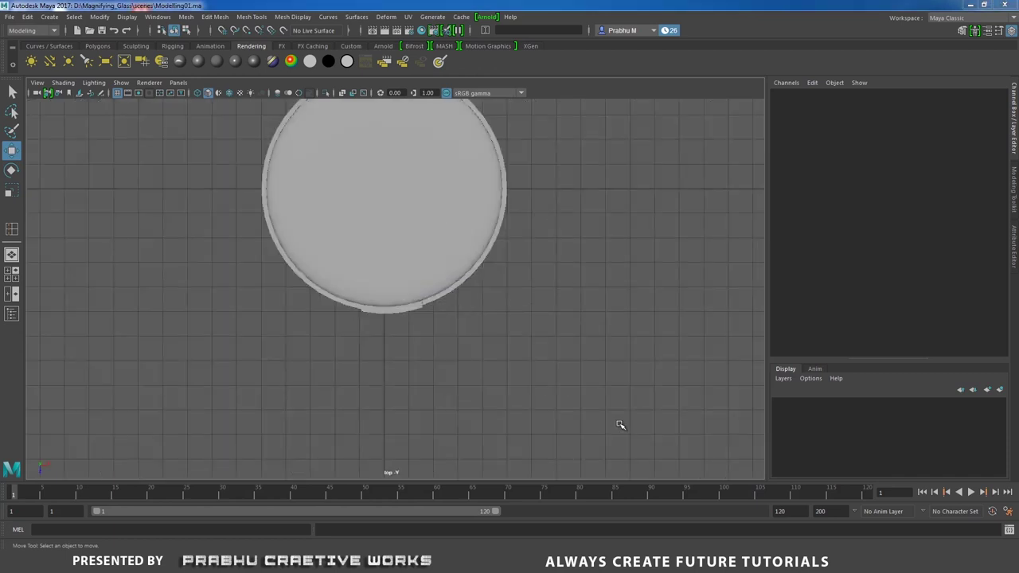
- Display the top view in wireframe and move the frame holder's pivot to the centre of the lens
key(4)
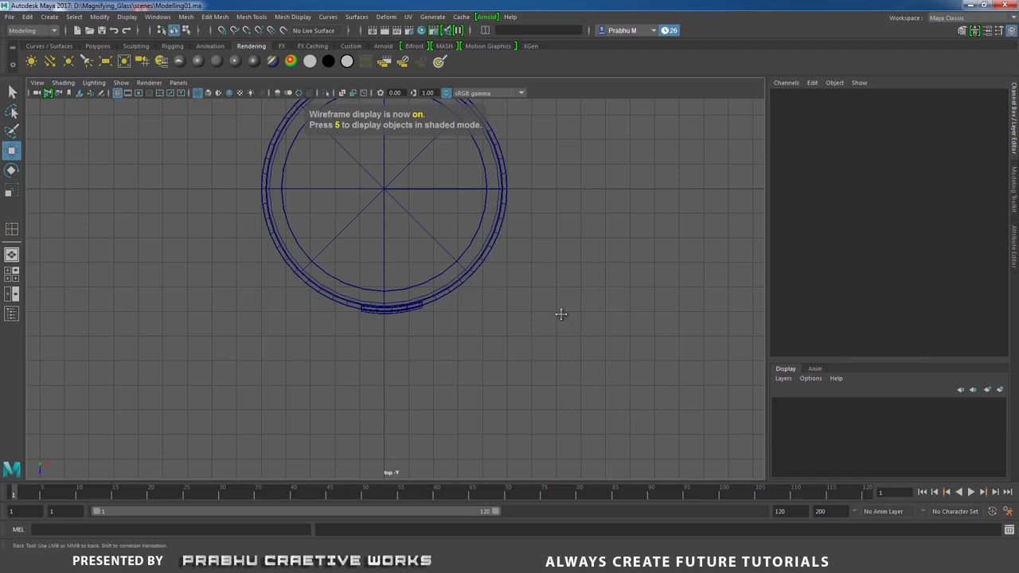
alt+middle_drag(554, 311, 594, 368)
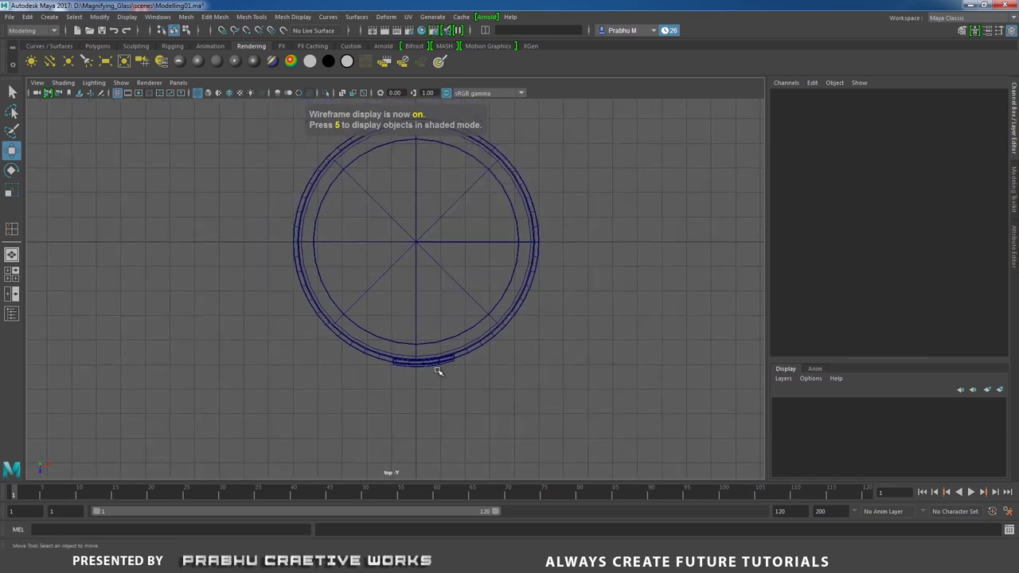
scroll(602, 422, up, 3)
alt+middle_drag(519, 341, 552, 337)
scroll(579, 350, up, 2)
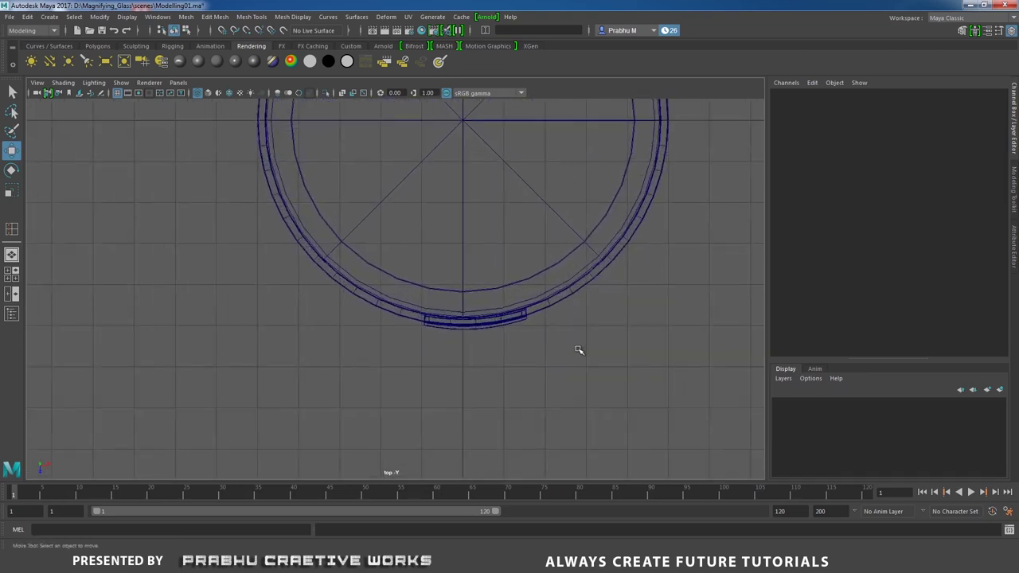
click(521, 321)
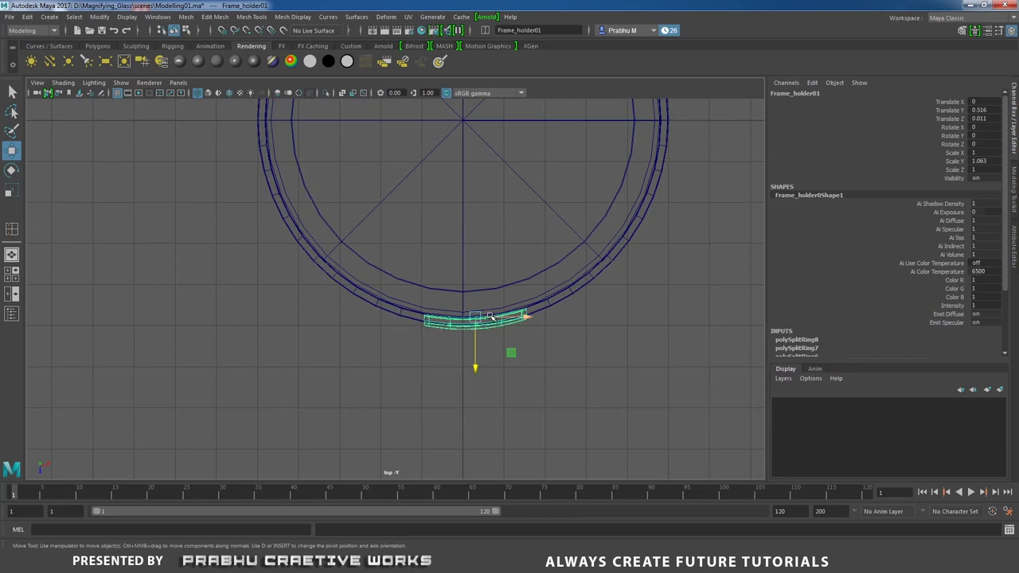
alt+middle_drag(570, 232, 558, 319)
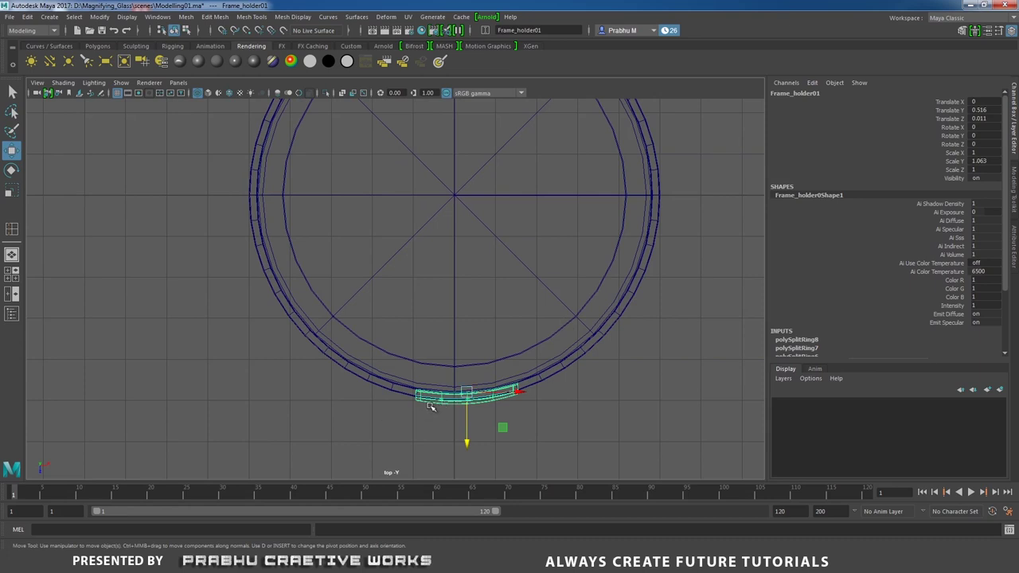
key(d)
click(468, 394)
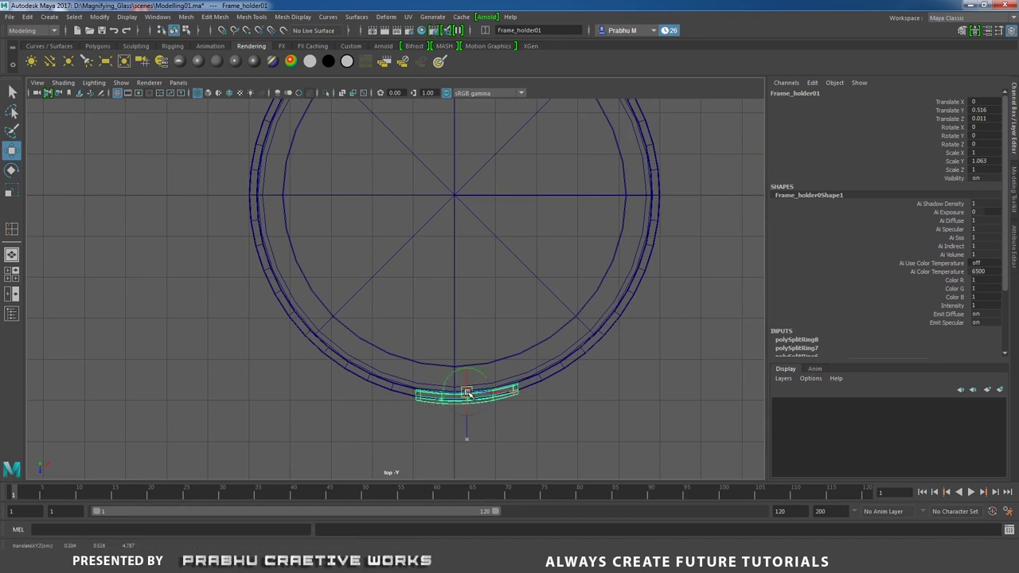
drag(468, 393, 454, 194)
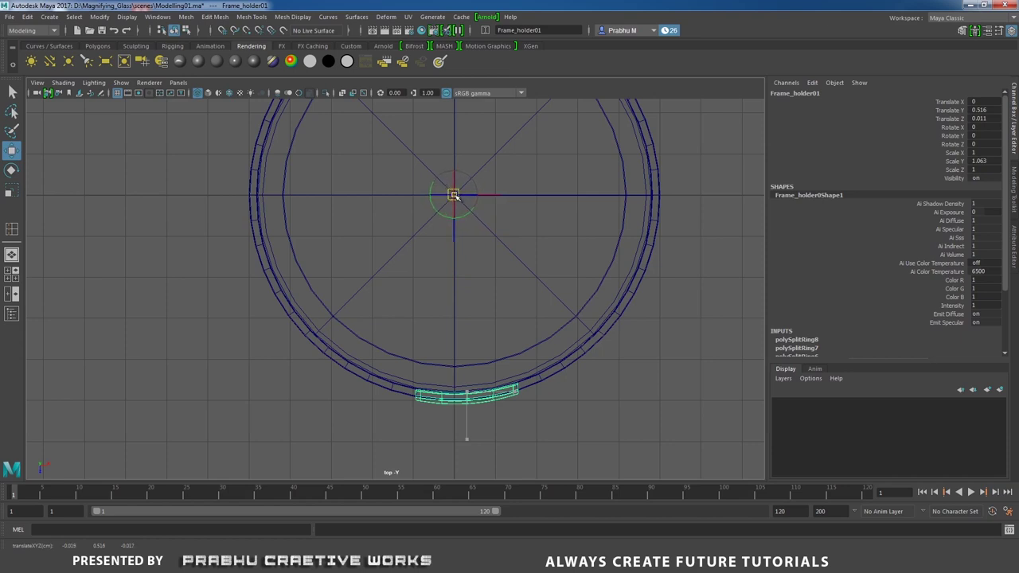
key(d)
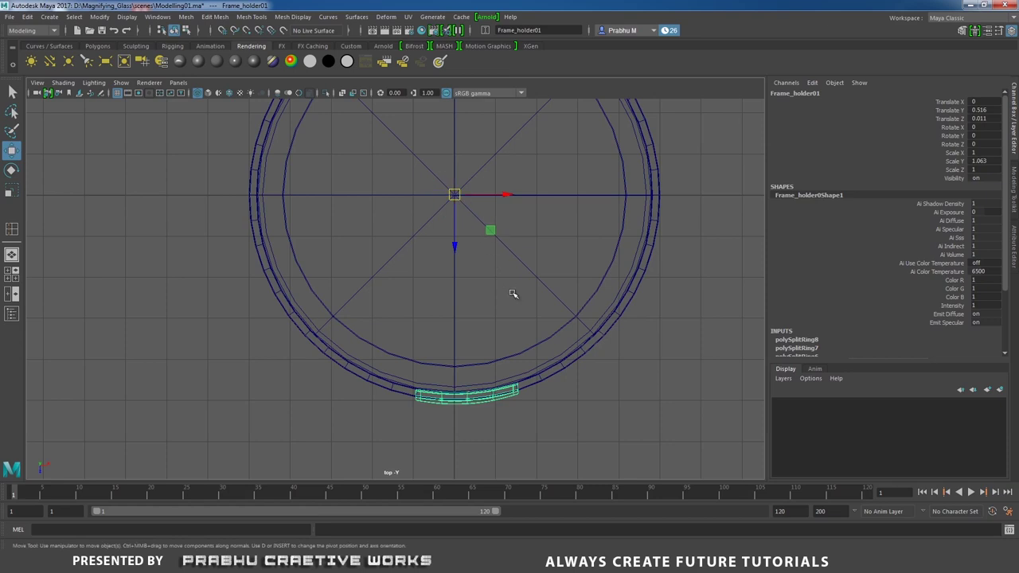
- Rotate the frame holder about the lens centre to a Rotate Y of -3.392, centring it on the vertical axis
key(e)
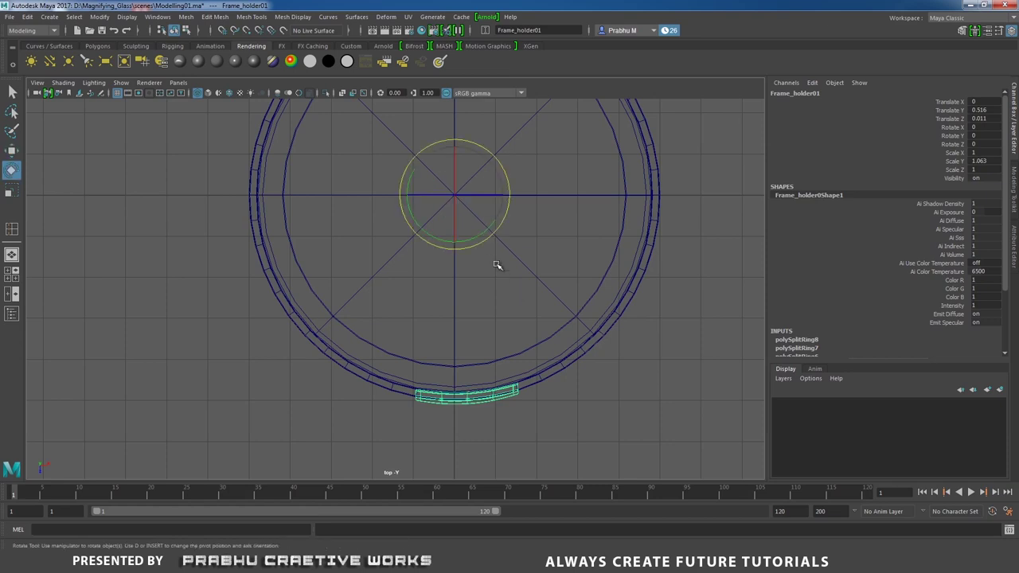
drag(481, 235, 477, 235)
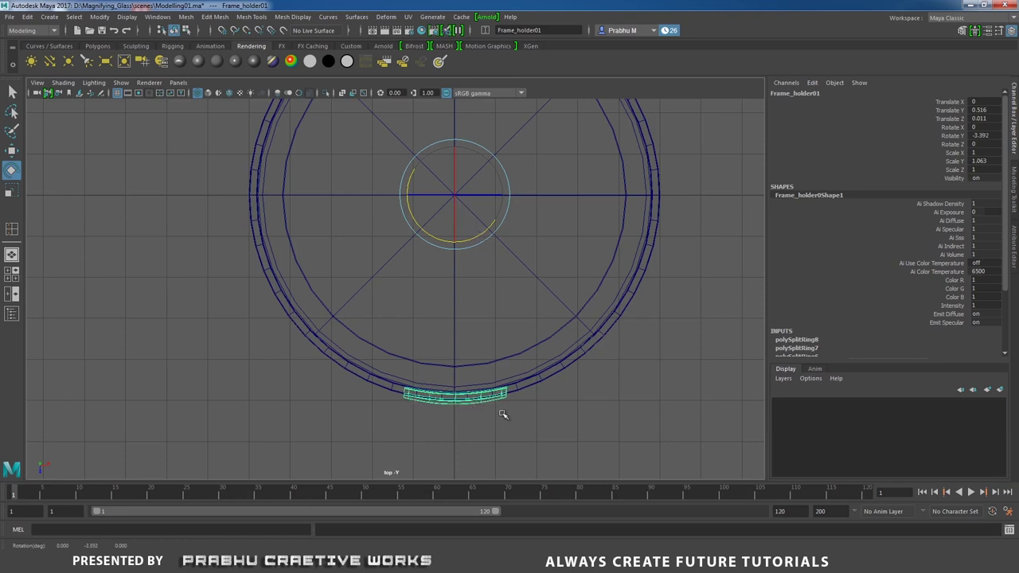
- Centre the pivot of the frame holder on its own geometry and deselect the holder
key(w)
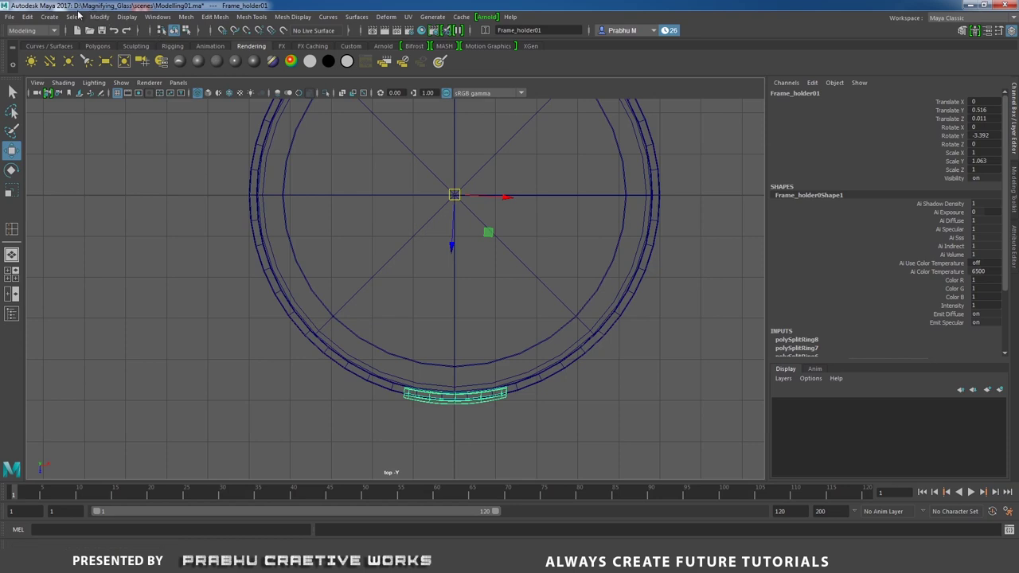
click(108, 18)
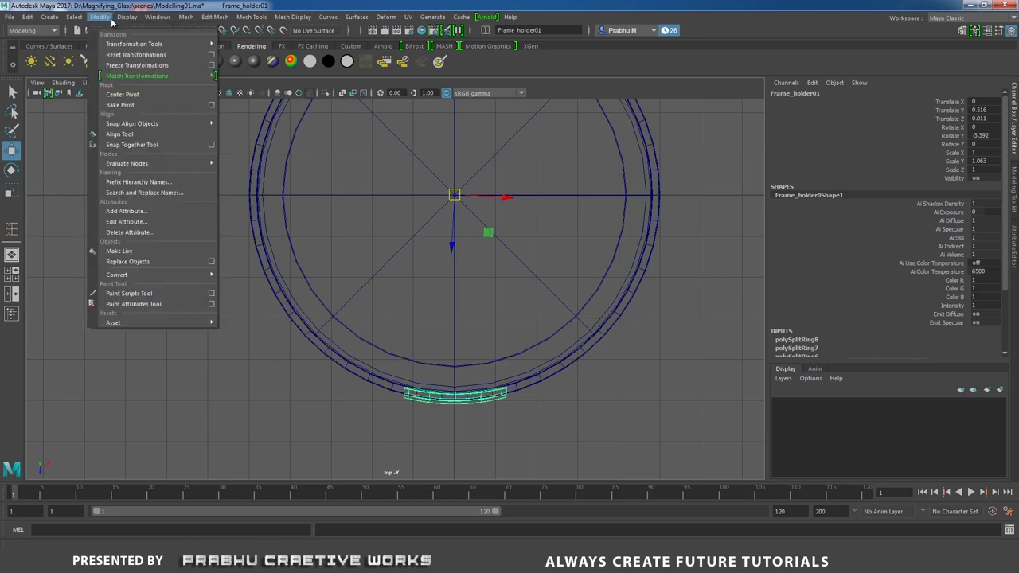
click(159, 95)
alt+middle_drag(403, 368, 411, 297)
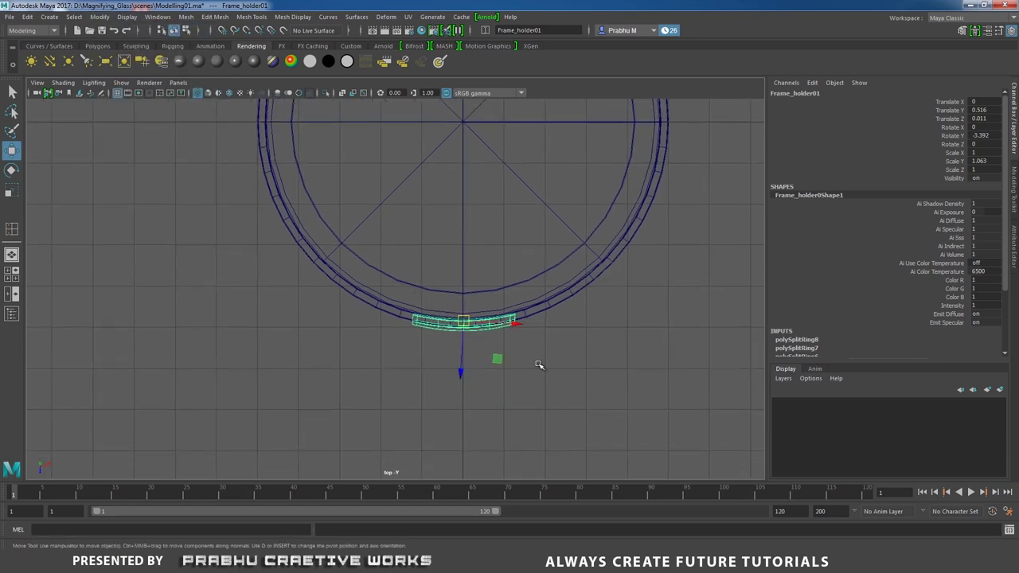
click(584, 376)
- Start a 3 Cubic CV curve on the centre line below the frame holder and draw its short upper edge outward
alt+middle_drag(496, 271, 492, 183)
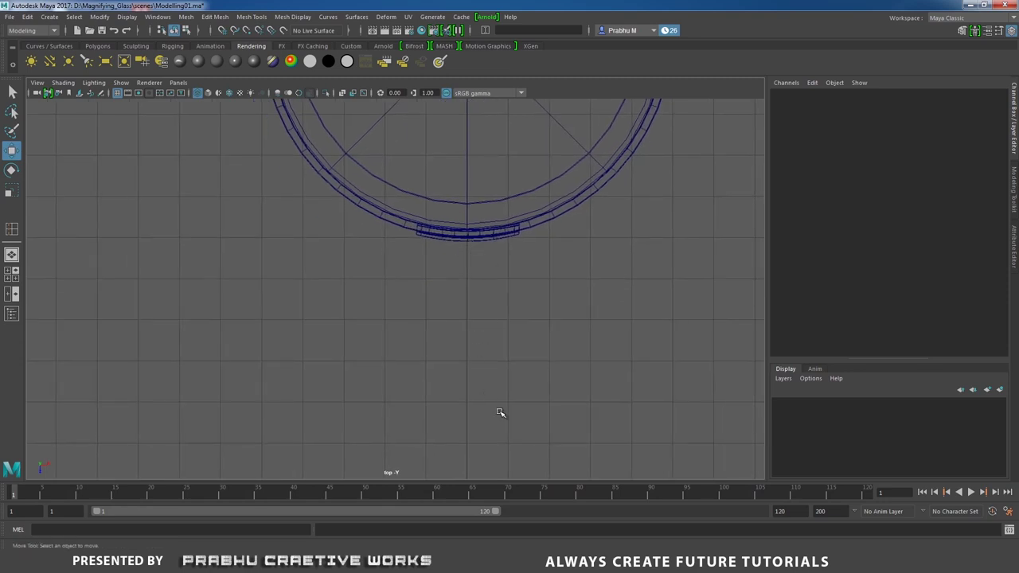
scroll(544, 279, down, 3)
scroll(527, 298, up, 3)
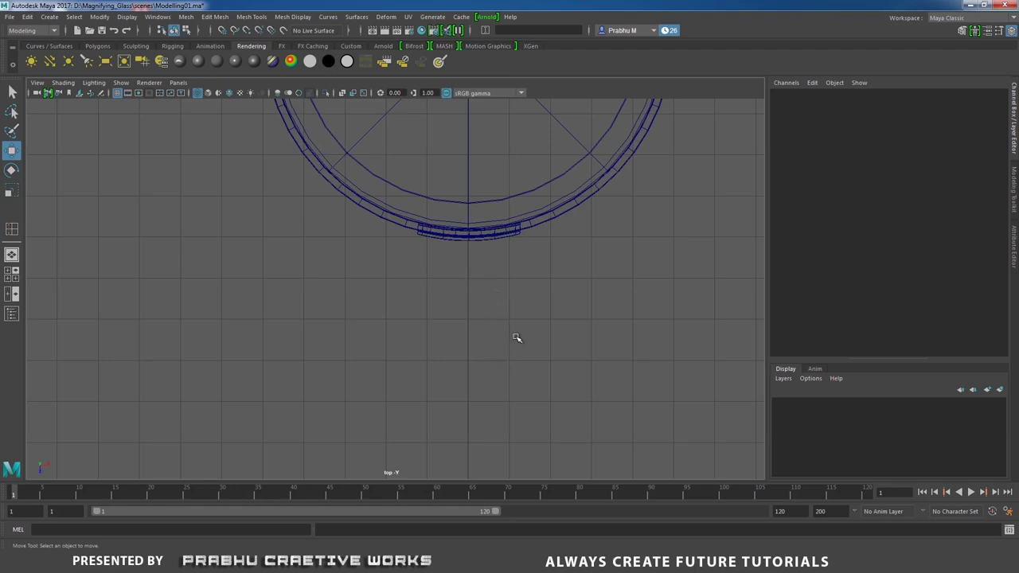
alt+middle_drag(516, 338, 528, 314)
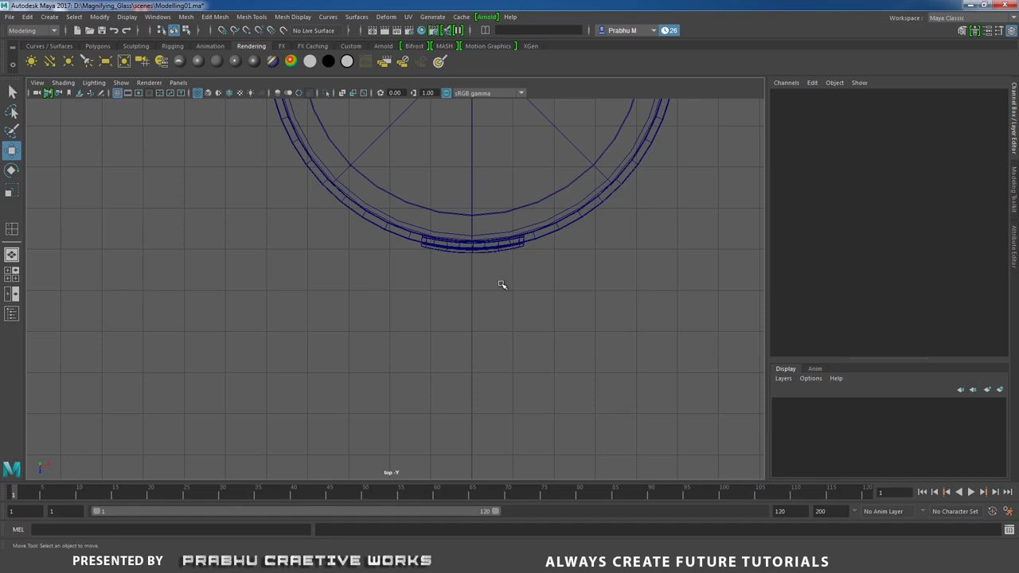
click(49, 17)
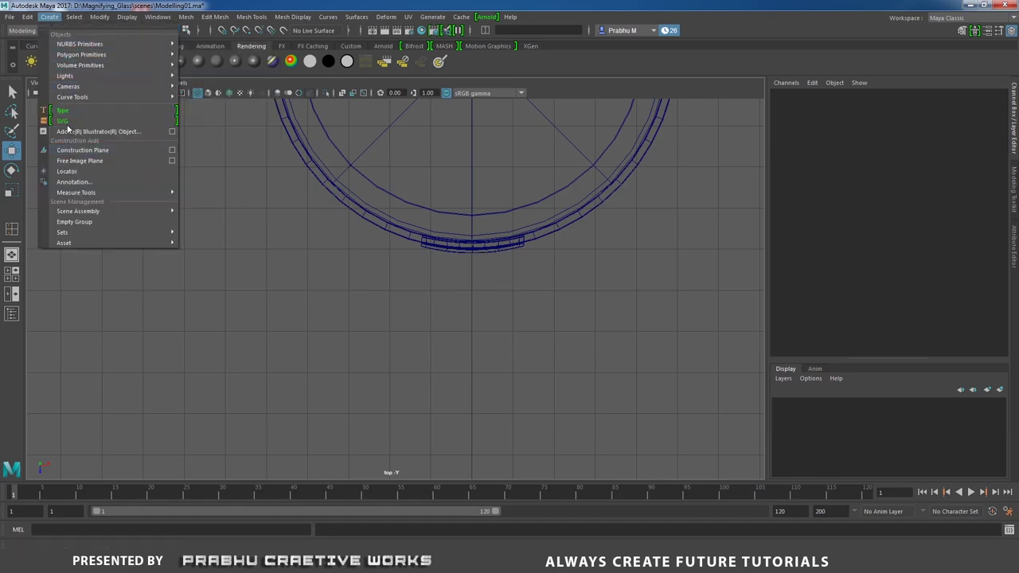
mouse_move(77, 99)
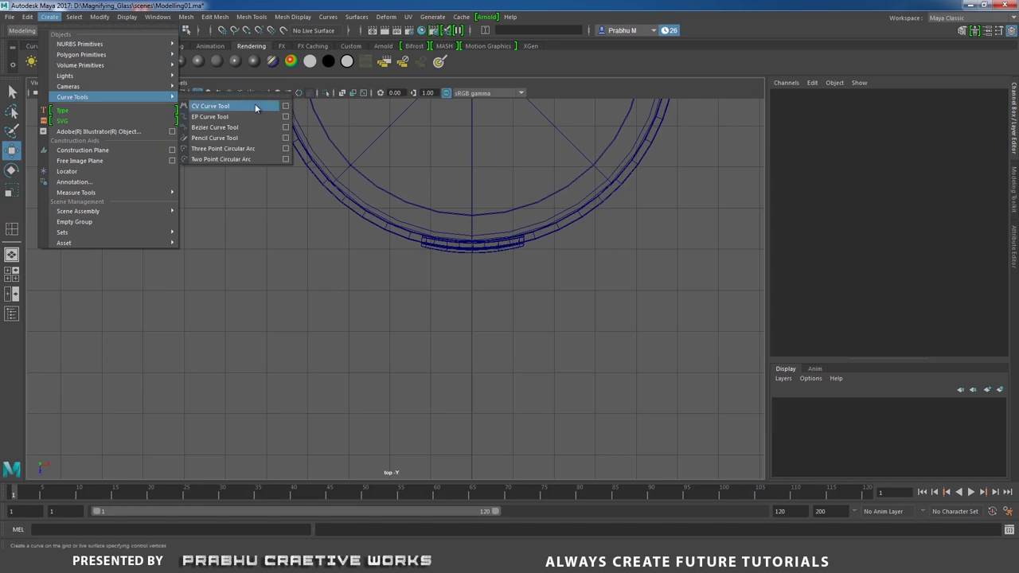
click(285, 106)
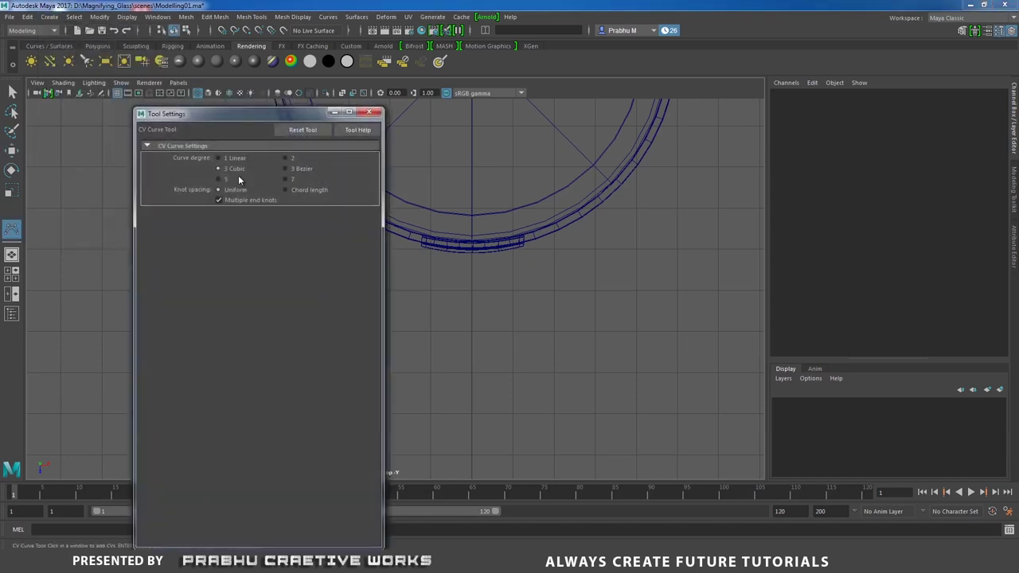
click(369, 113)
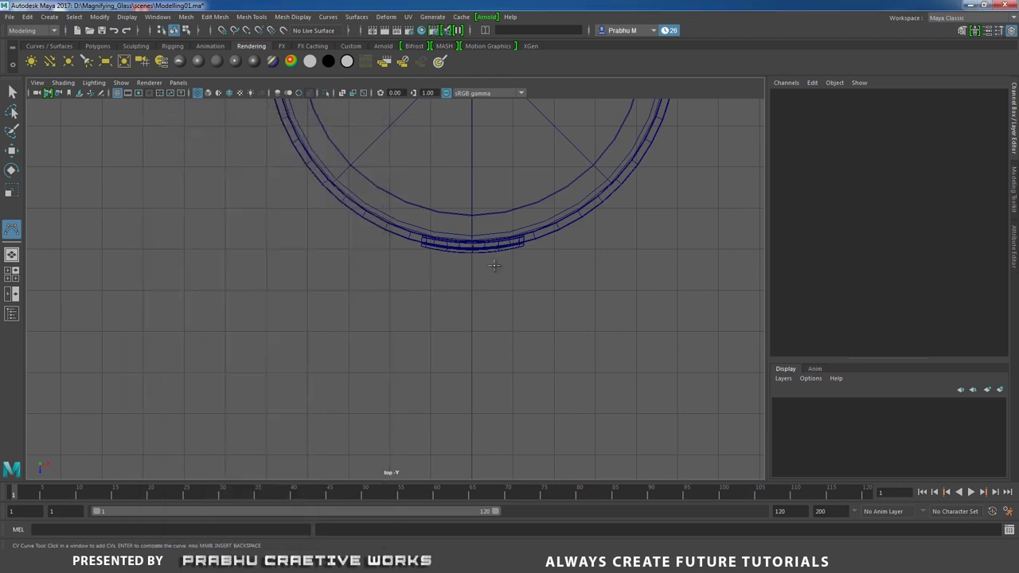
scroll(637, 337, up, 2)
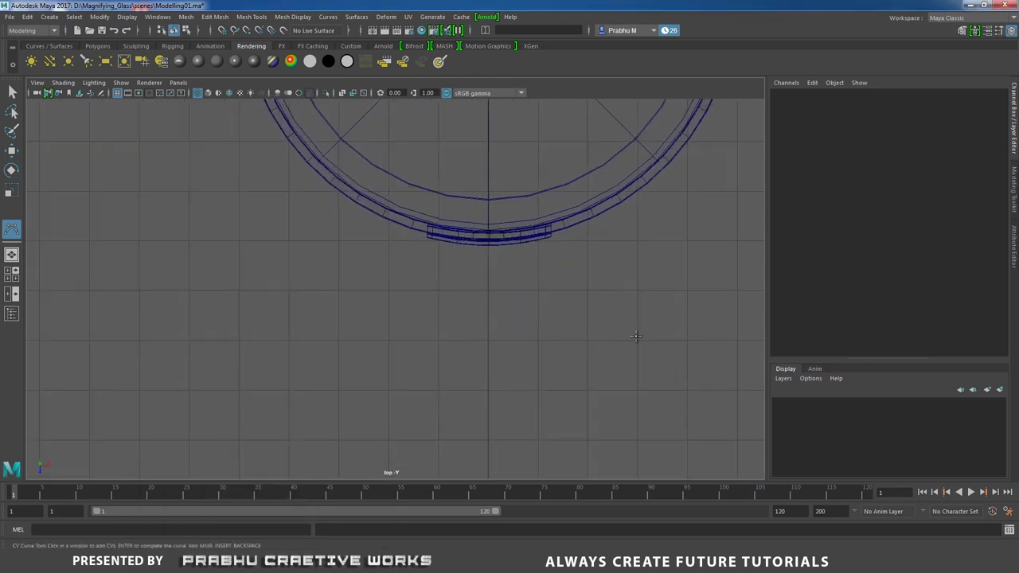
click(488, 243)
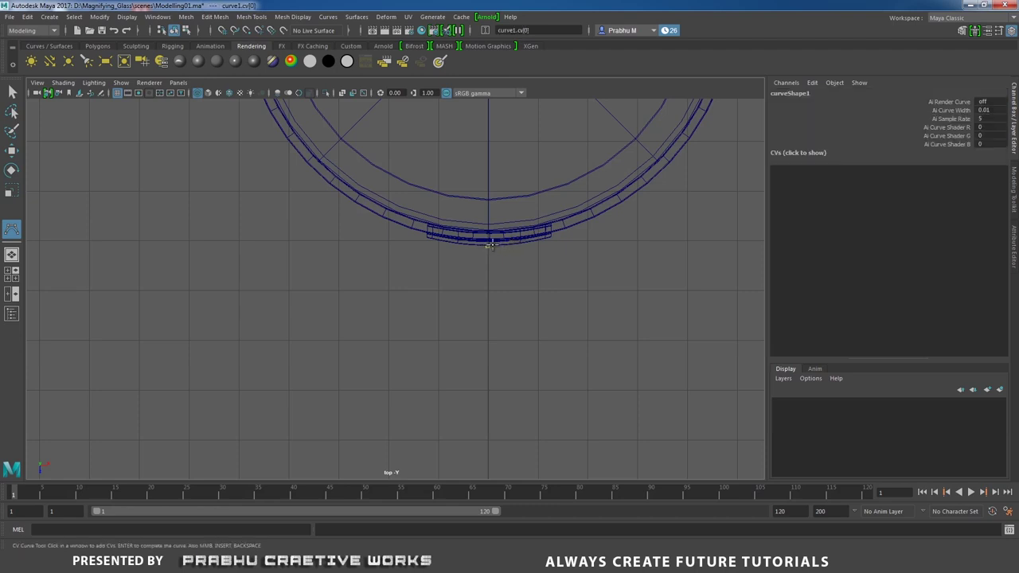
click(506, 244)
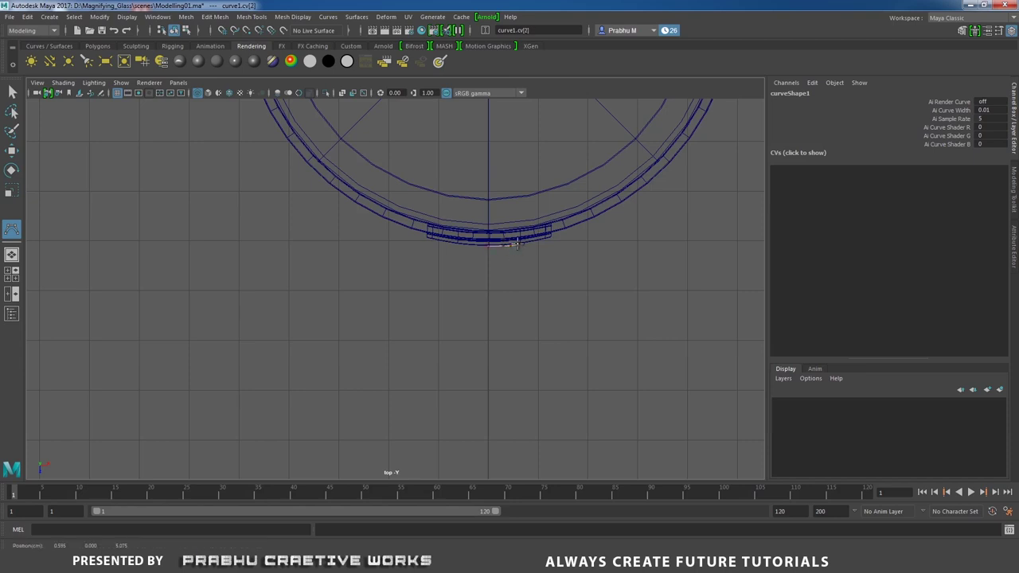
click(519, 247)
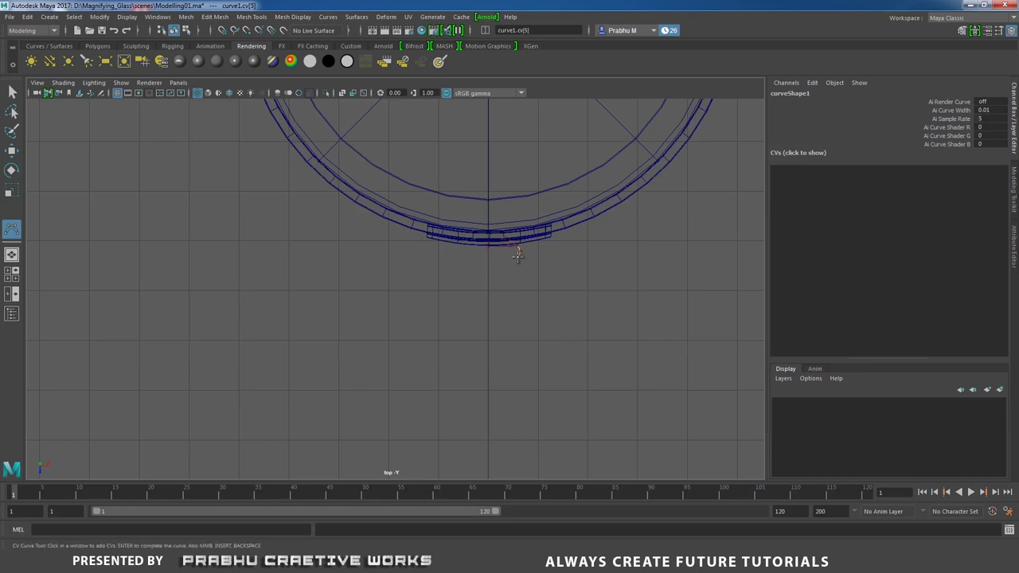
- Continue the curve down in a wavy side profile, bring its lower edge back to the centre line and finish it
click(515, 257)
click(516, 262)
click(515, 268)
click(514, 273)
click(517, 291)
click(513, 297)
click(516, 303)
click(518, 316)
click(502, 318)
click(488, 318)
click(488, 320)
key(Return)
key(w)
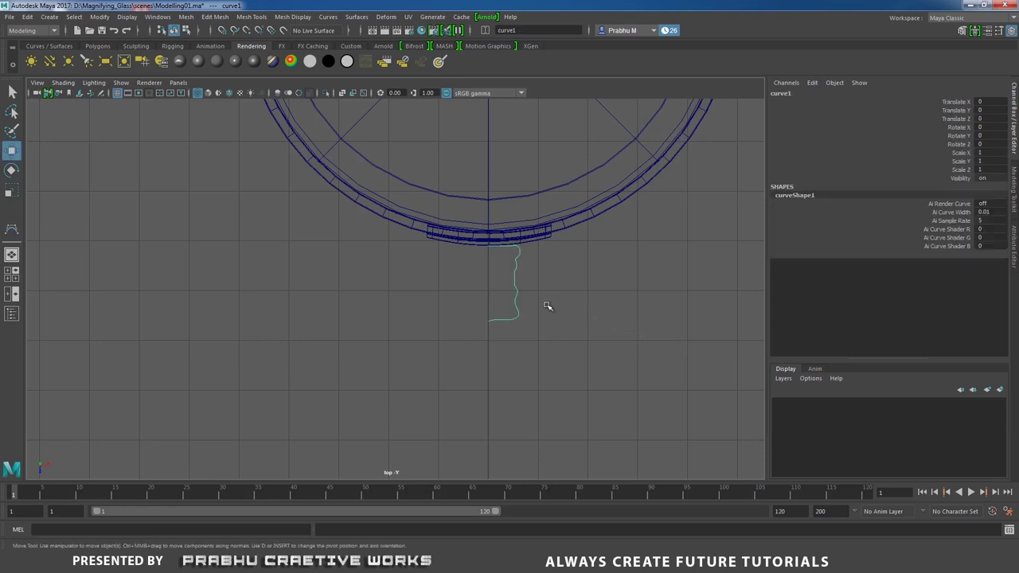
- Level the curve's last CV with its lower edge, move the first four CVs up against the frame holder and leave component mode
alt+right_drag(537, 280, 642, 288)
drag(551, 329, 570, 391)
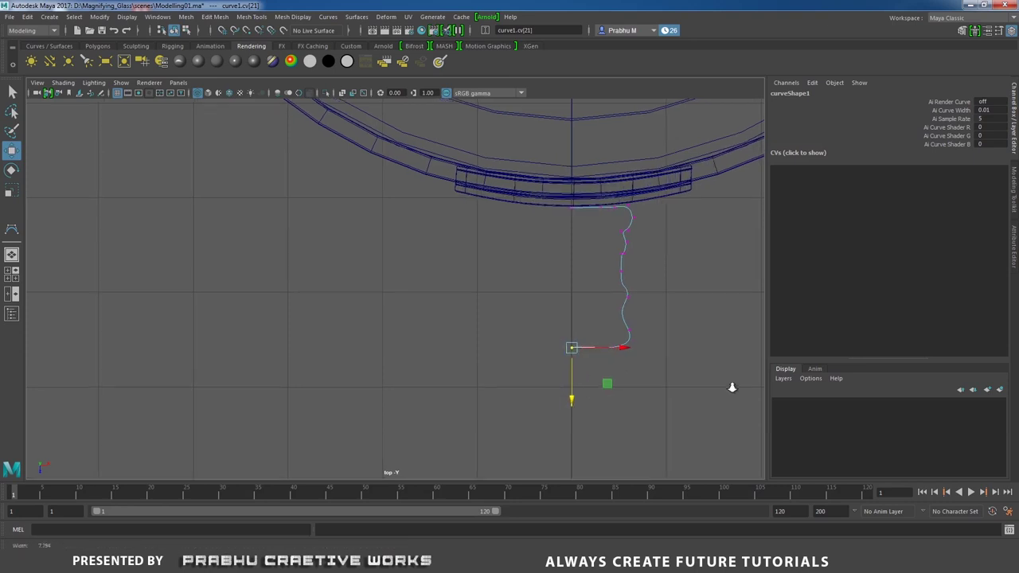
alt+right_drag(732, 387, 636, 291)
alt+middle_drag(637, 291, 523, 208)
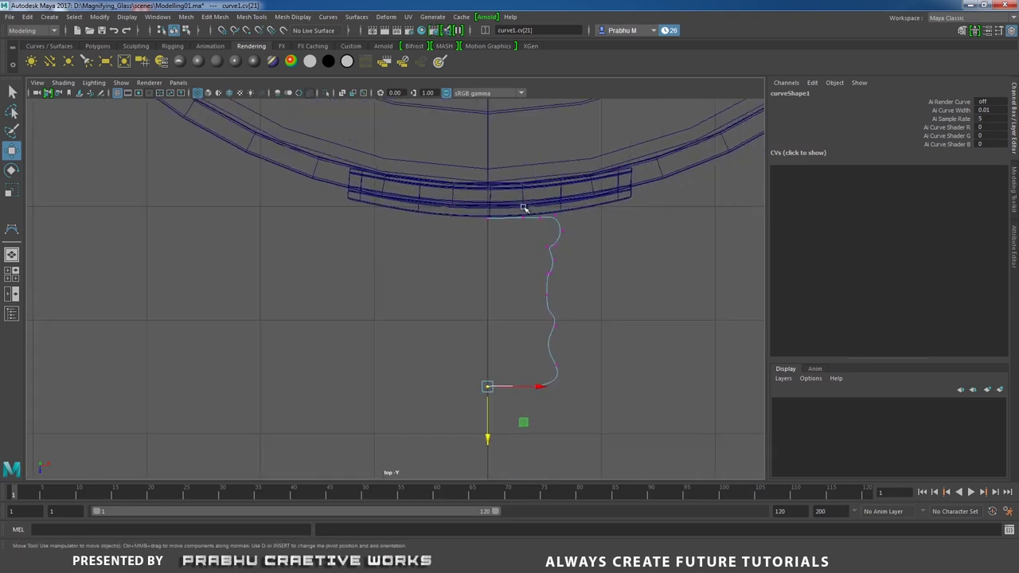
click(579, 225)
drag(461, 200, 582, 231)
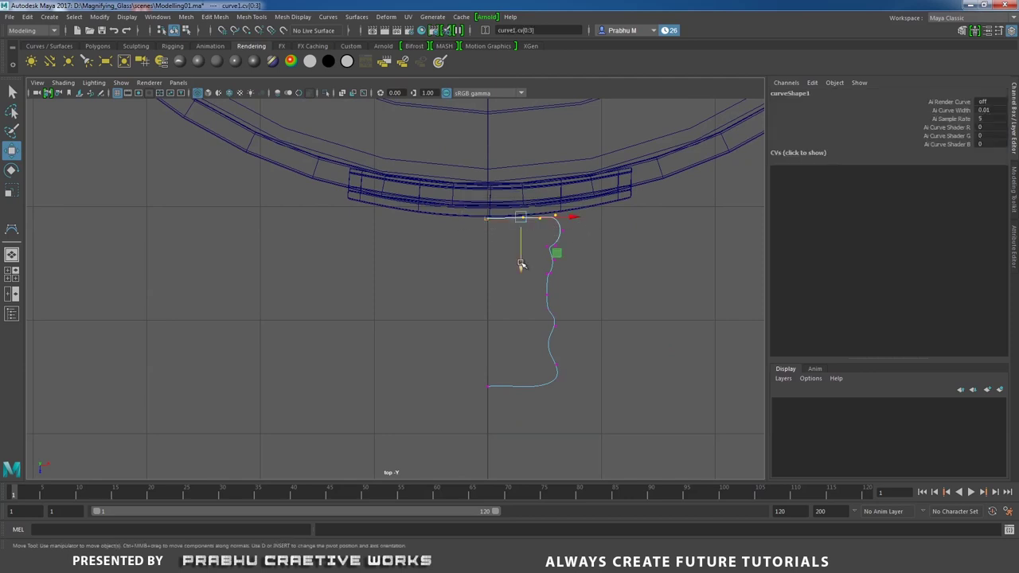
drag(520, 264, 519, 263)
right_drag(547, 291, 596, 275)
click(590, 298)
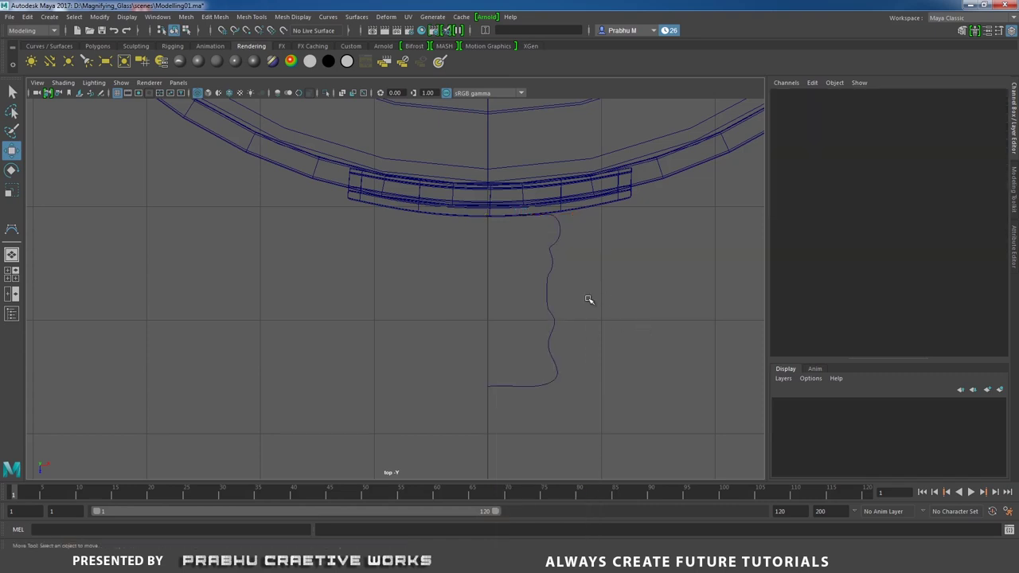
- Select the profile curve and show it in the perspective view with shaded display
mouse_move(530, 265)
mouse_down()
mouse_move(600, 318)
mouse_move(592, 267)
mouse_move(495, 280)
mouse_up()
key(space)
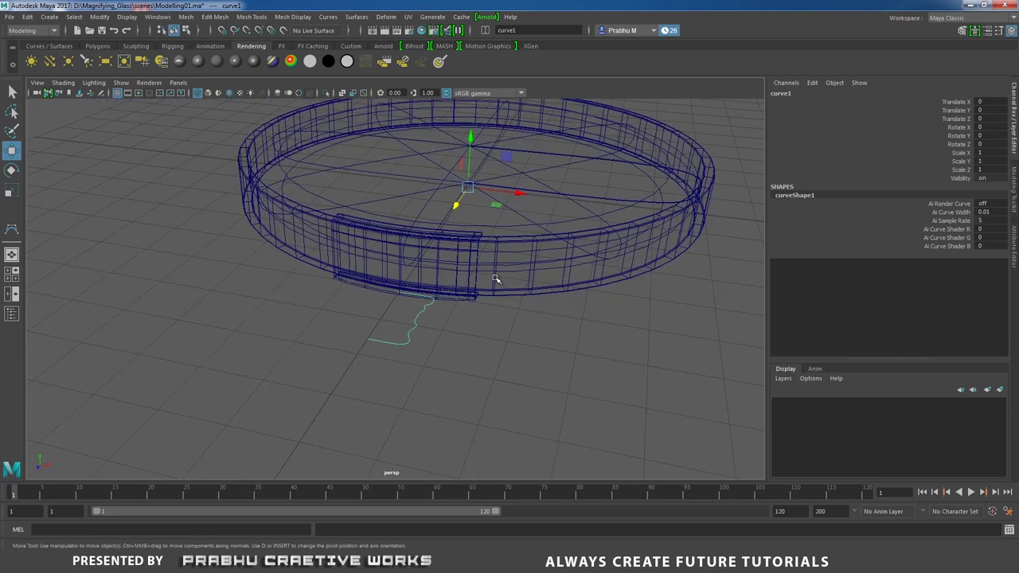
key(5)
alt+right_drag(404, 332, 391, 357)
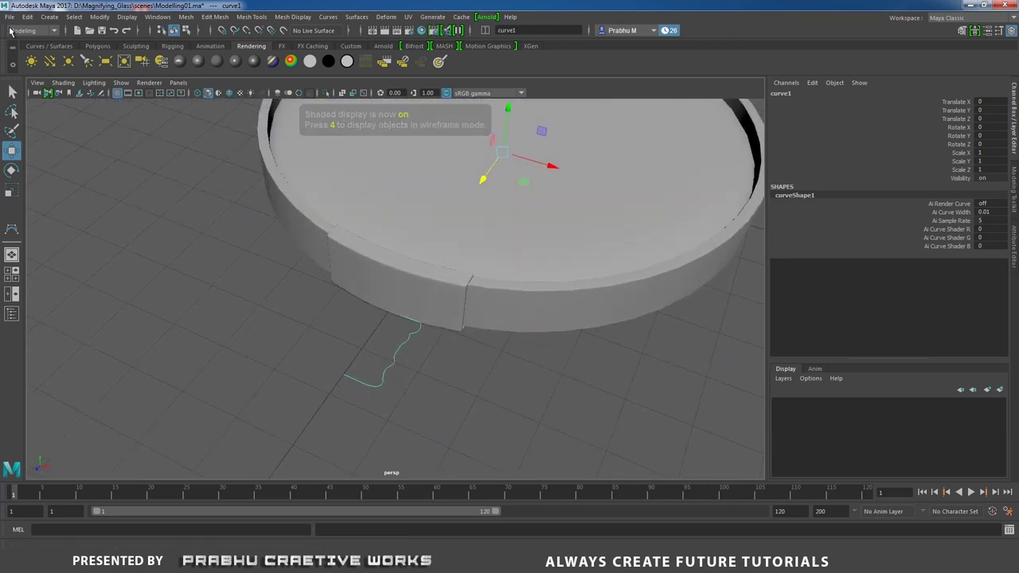
- Try revolving the profile curve 360 degrees about the Y axis as NURBS with 12 segments, and undo the revolve
click(356, 17)
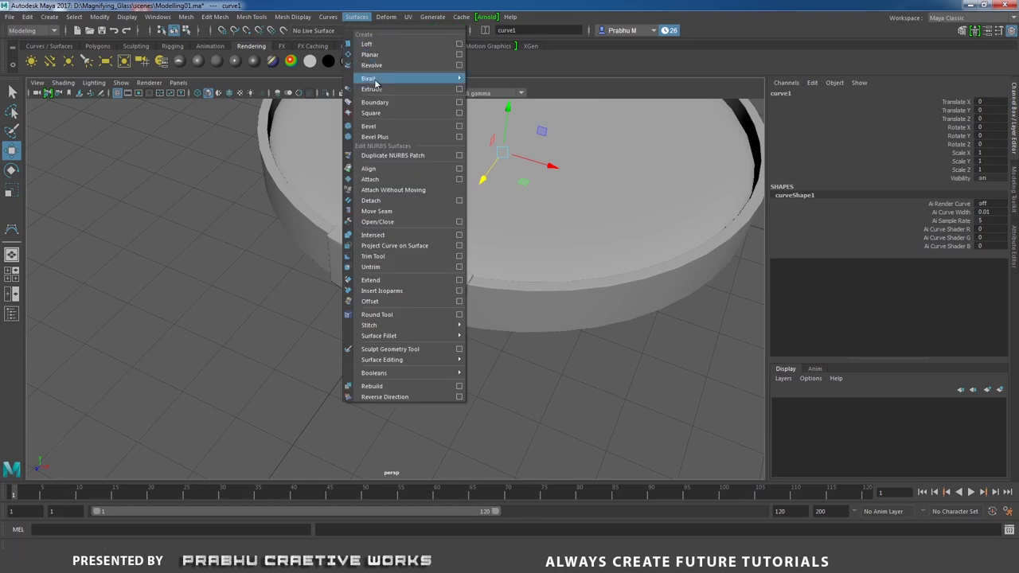
click(459, 66)
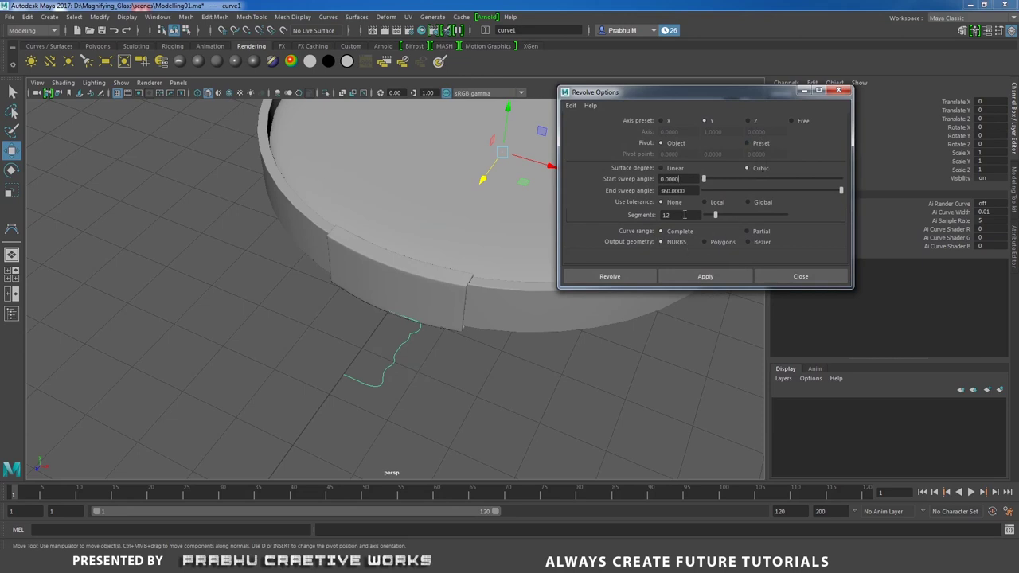
click(613, 276)
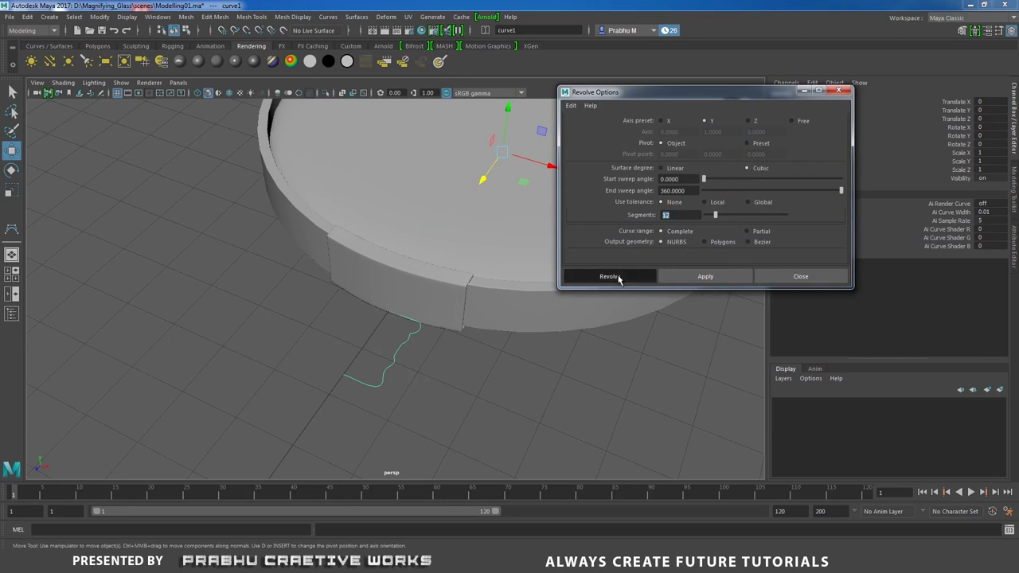
scroll(478, 247, down, 5)
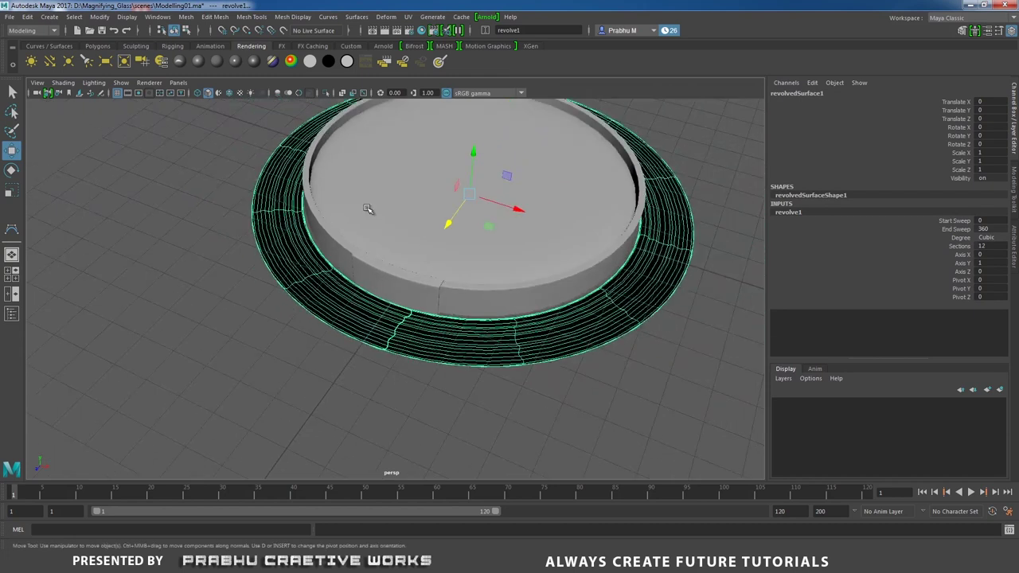
alt+drag(368, 210, 510, 238)
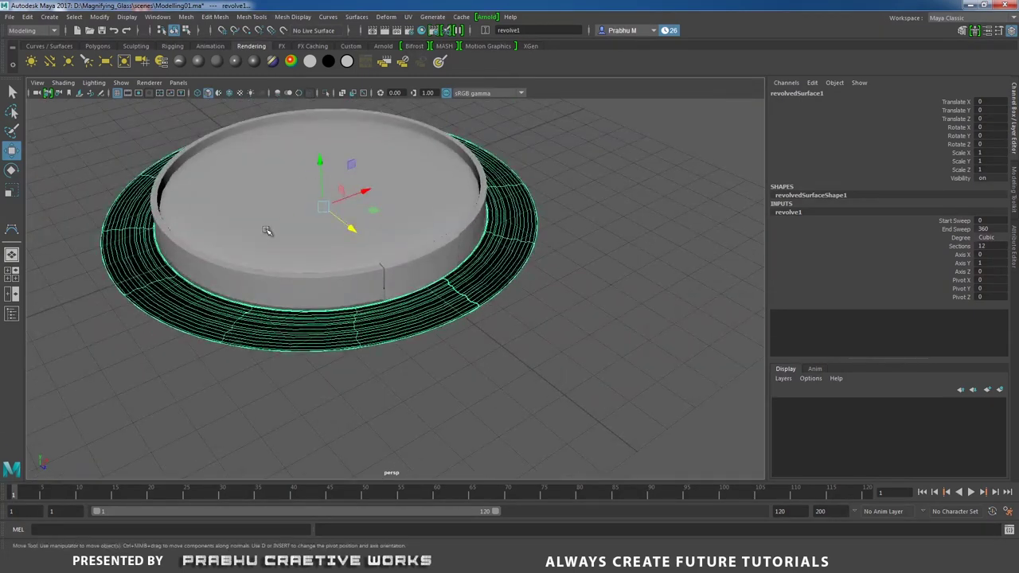
key(ctrl+z)
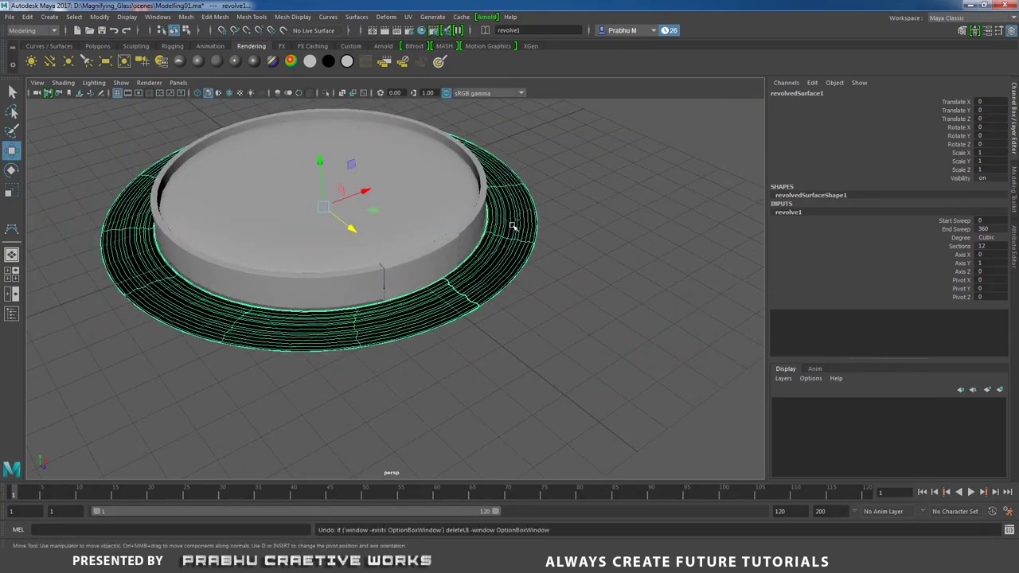
key(ctrl+z)
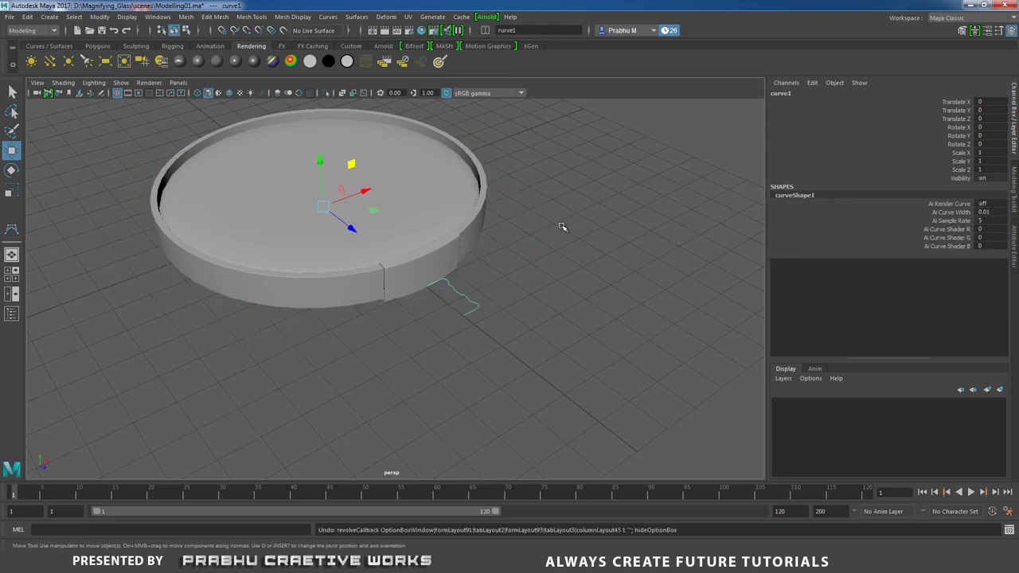
- Revolve the profile curve 360 degrees about the Z axis as a NURBS surface with 12 segments, and deselect it
key(e)
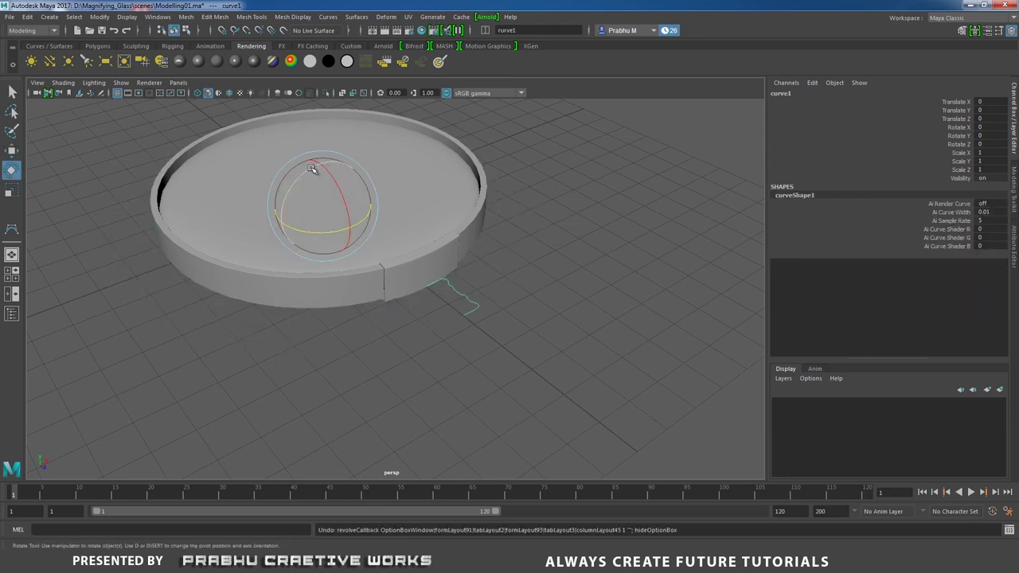
click(355, 18)
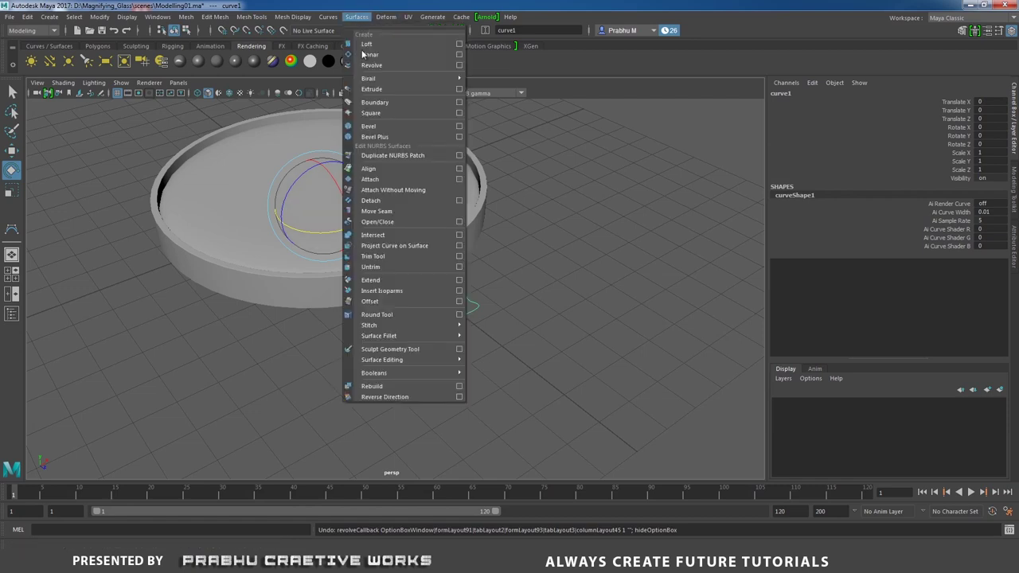
click(458, 66)
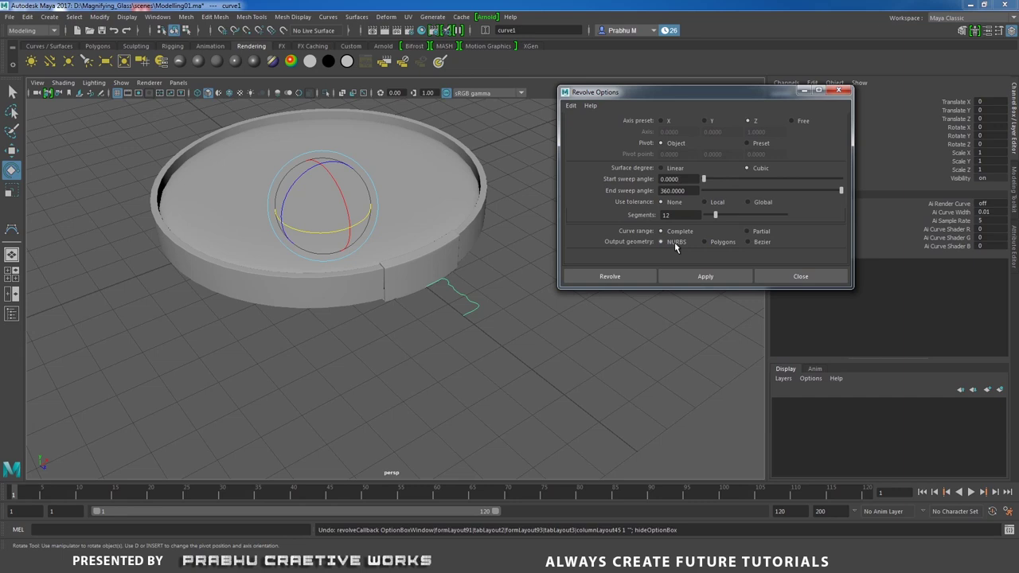
click(629, 276)
click(600, 237)
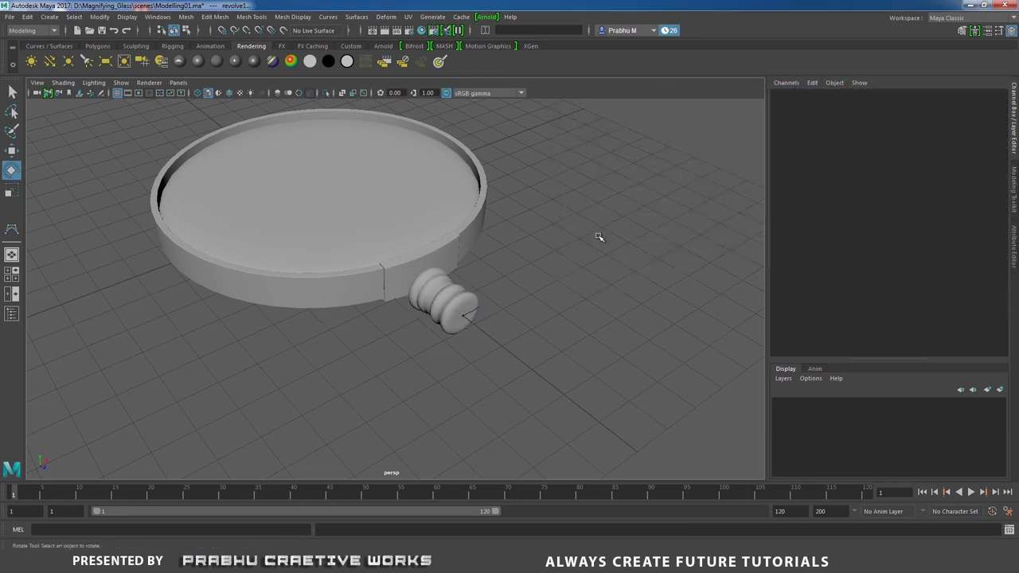
- Examine the revolved connector below the frame holder, especially the centre of its end face, up close
alt+drag(600, 237, 543, 226)
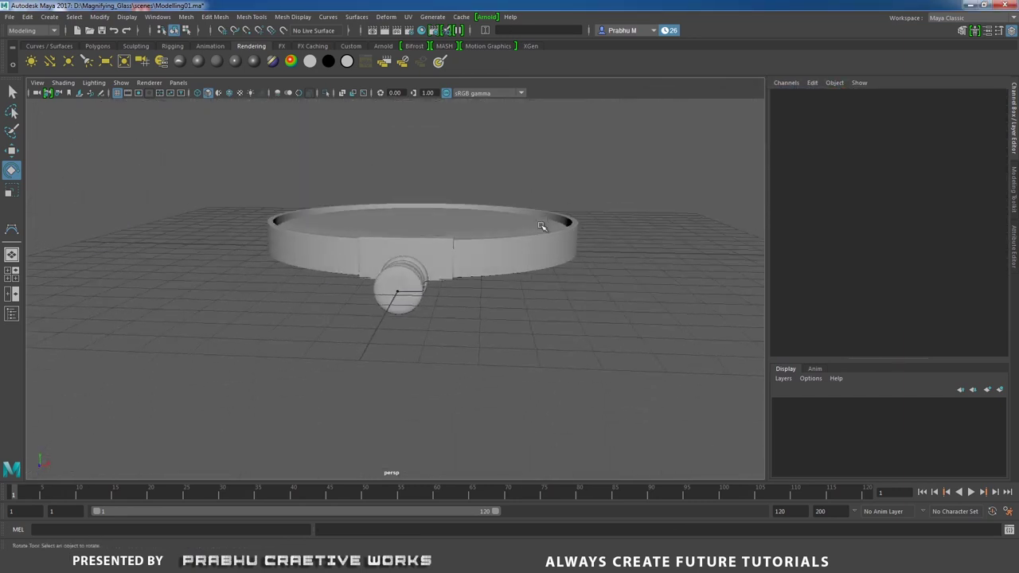
alt+right_drag(544, 226, 720, 326)
alt+drag(720, 327, 424, 270)
alt+middle_drag(424, 270, 411, 219)
alt+drag(410, 220, 598, 358)
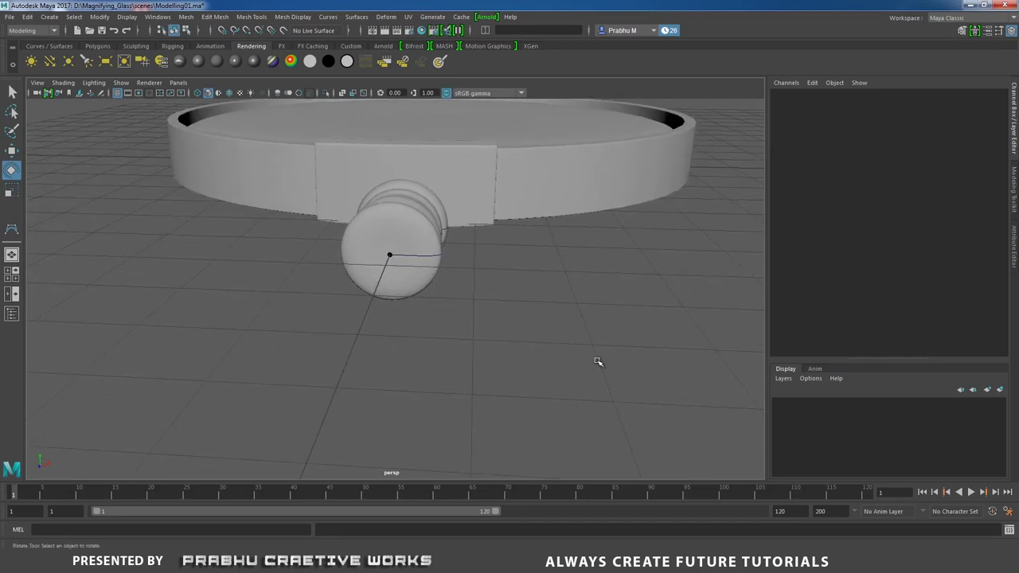
scroll(530, 220, up, 10)
alt+middle_drag(499, 222, 496, 229)
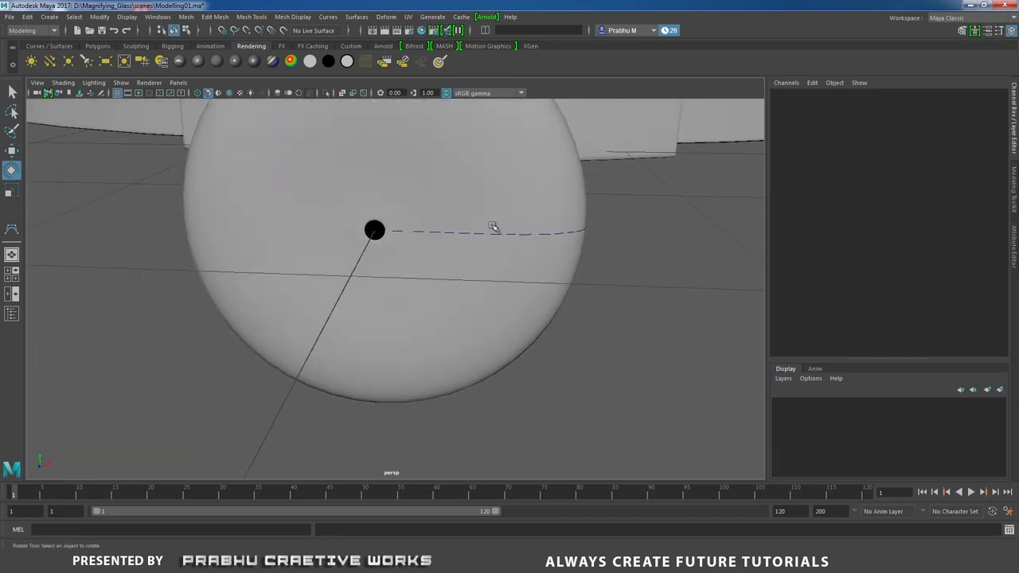
- Try to select the profile curve directly at the centre of the revolved connector's end face
click(487, 234)
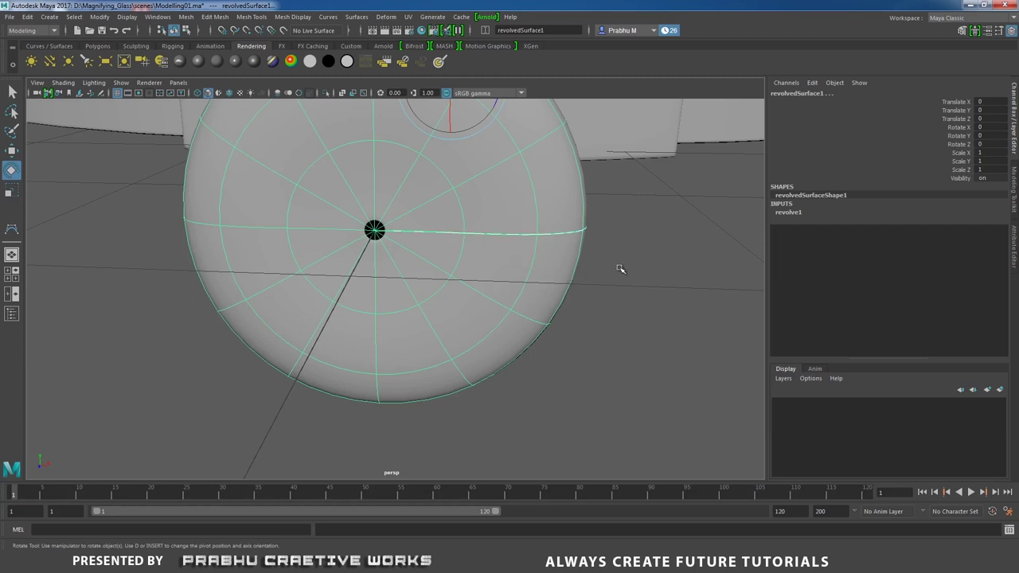
click(583, 232)
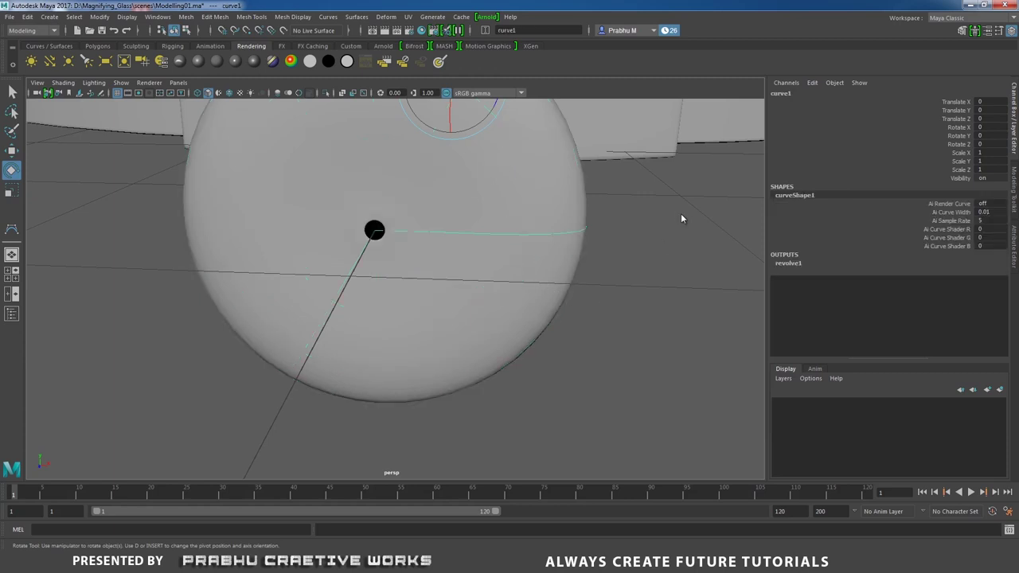
right_drag(682, 219, 635, 213)
alt+drag(390, 210, 350, 274)
click(387, 324)
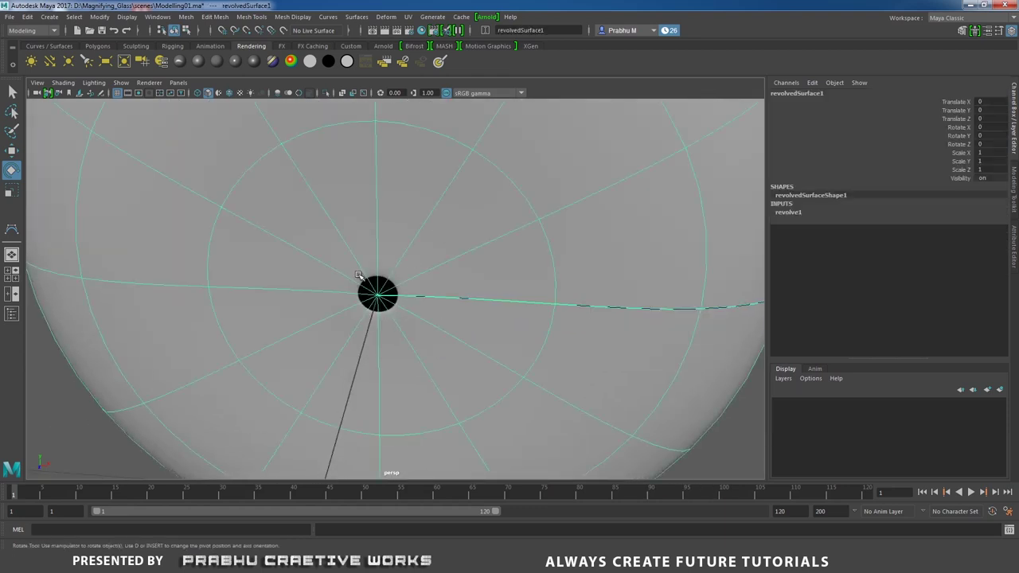
shift+click(392, 298)
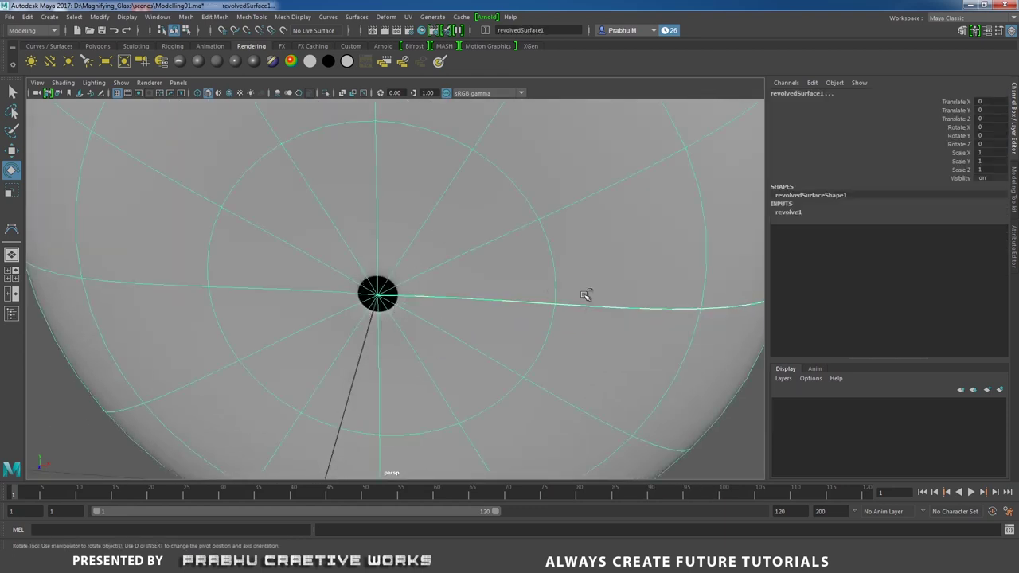
scroll(361, 223, down, 5)
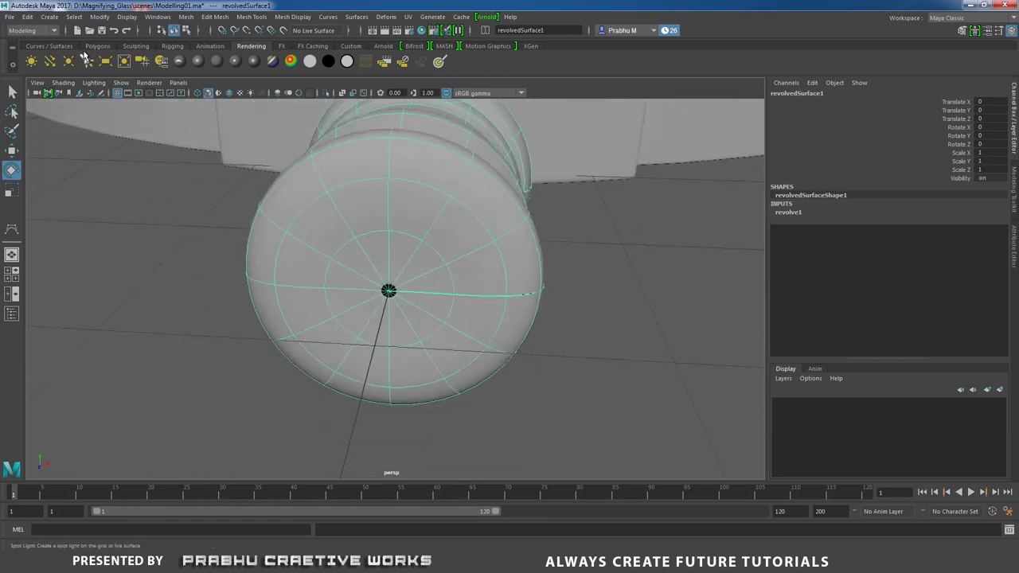
- Select curve1 in the Outliner, display its control vertices, and minimise the Outliner
click(158, 16)
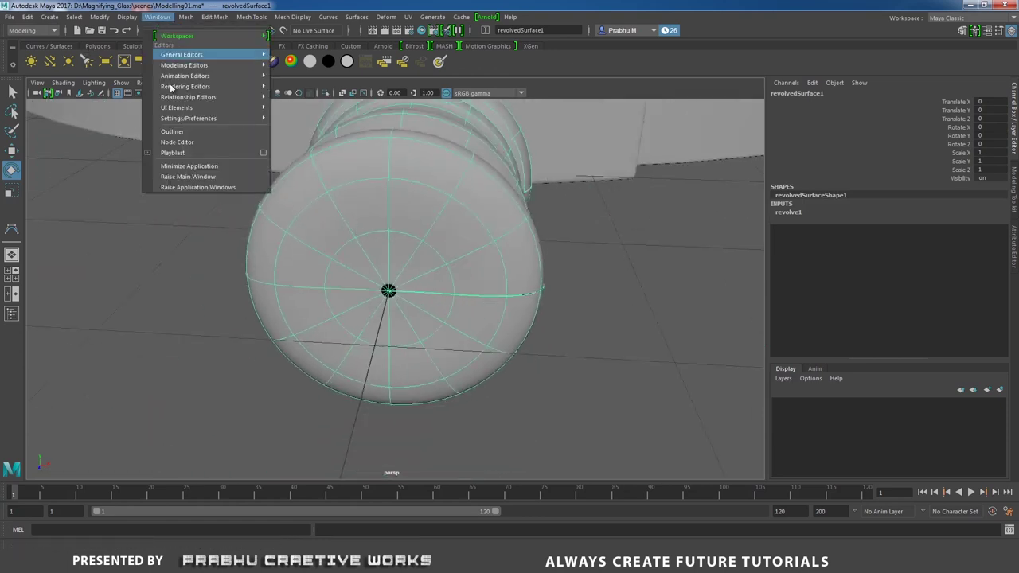
click(168, 132)
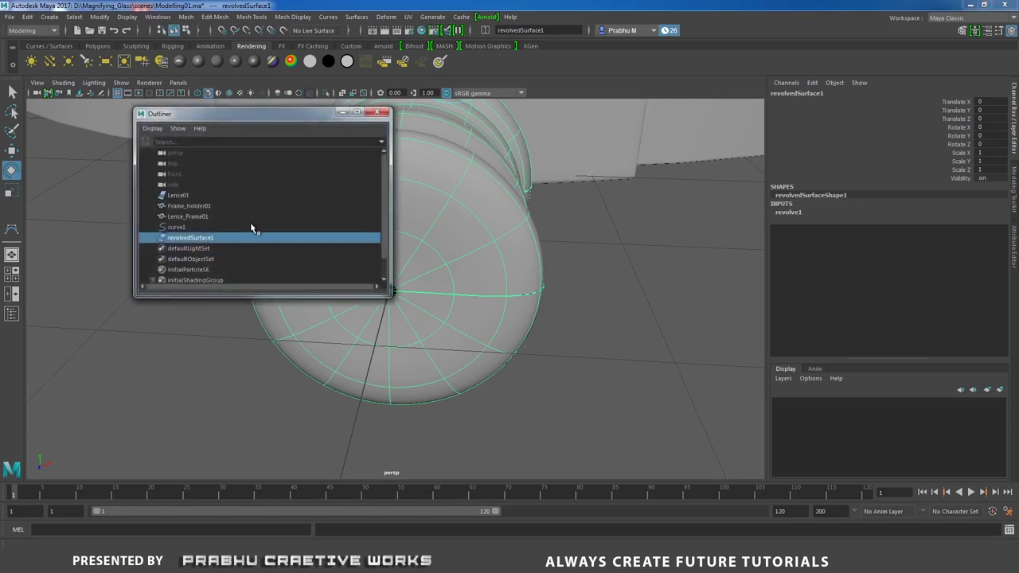
click(179, 228)
right_click(646, 265)
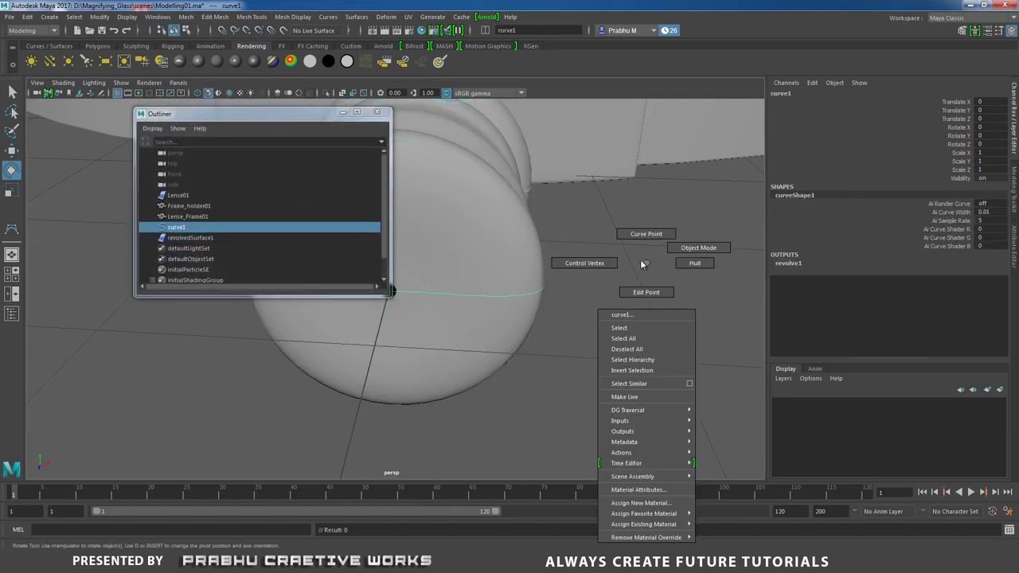
click(599, 263)
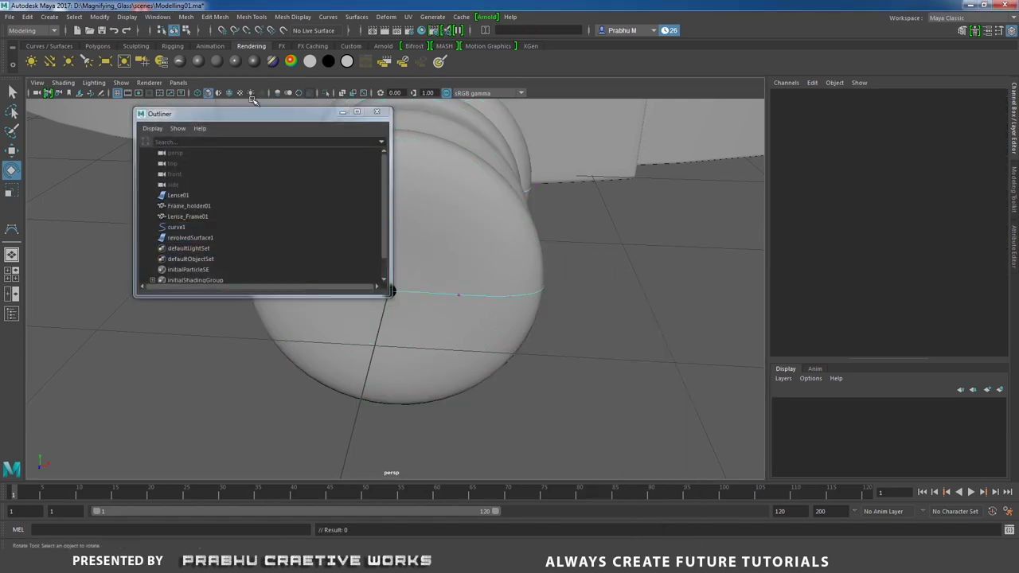
drag(281, 119, 216, 150)
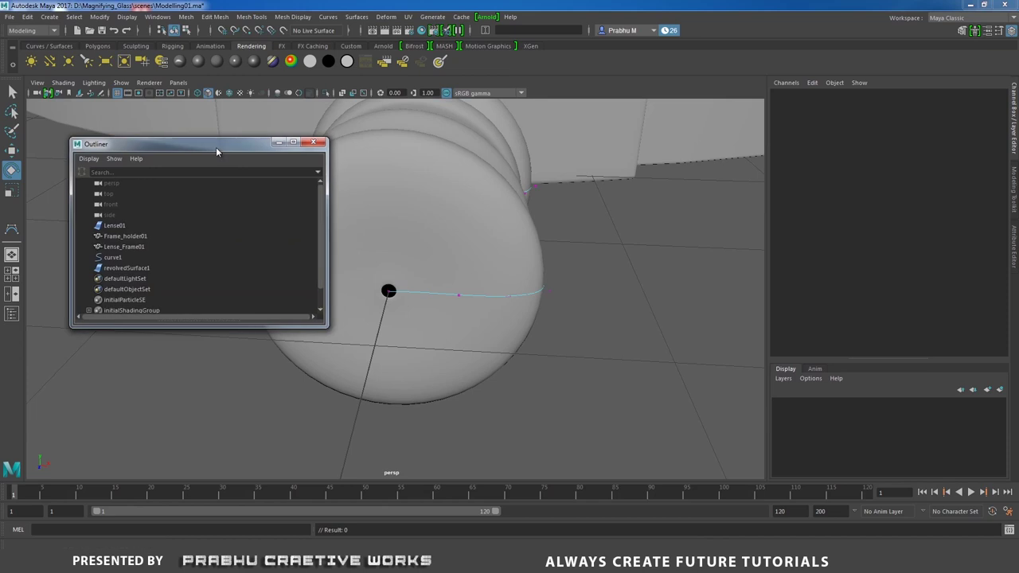
click(278, 143)
- Move the curve's end control vertex slightly along X to close the hole in the connector's end face
drag(337, 242, 407, 306)
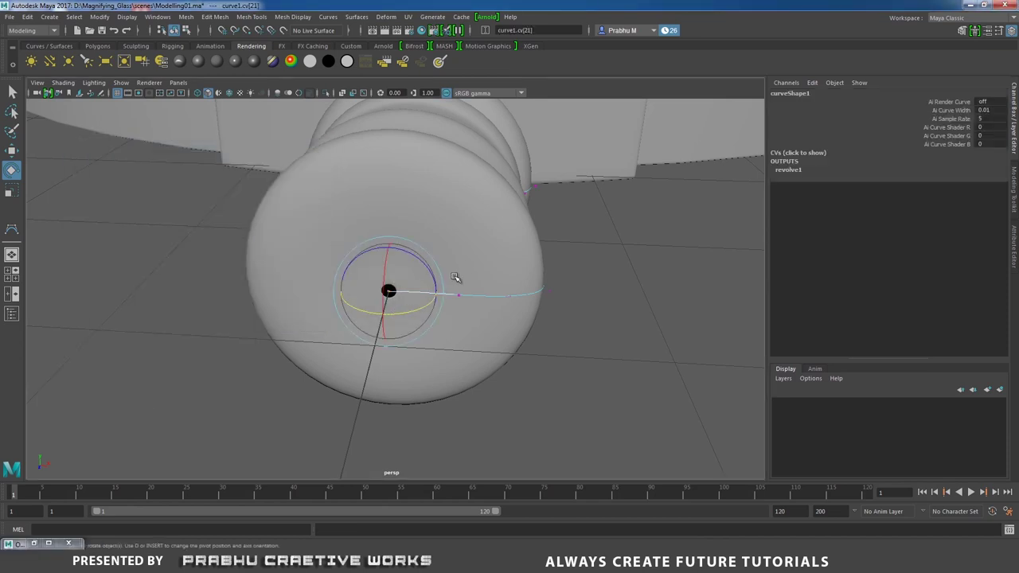
key(w)
key(f)
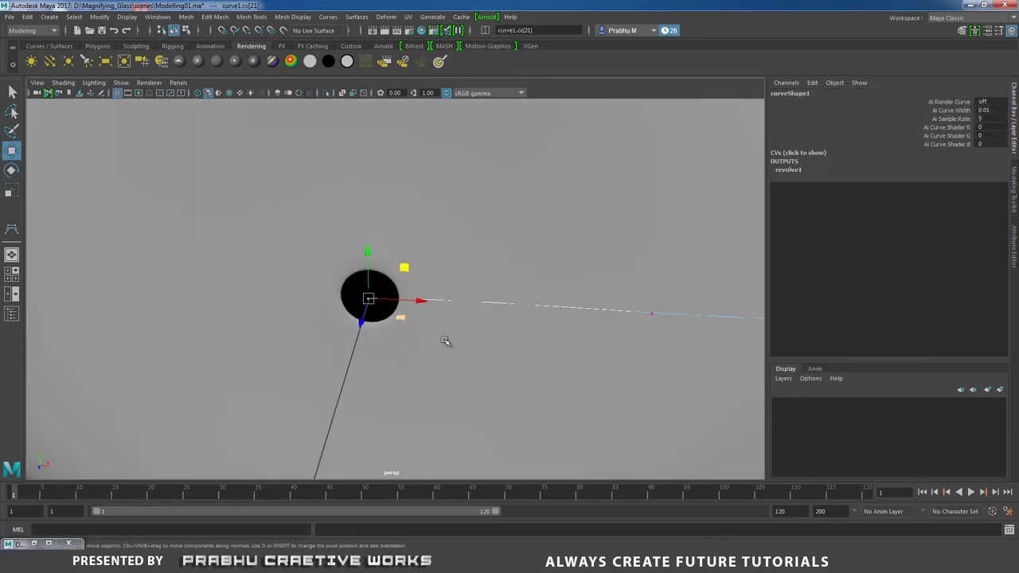
drag(421, 302, 425, 298)
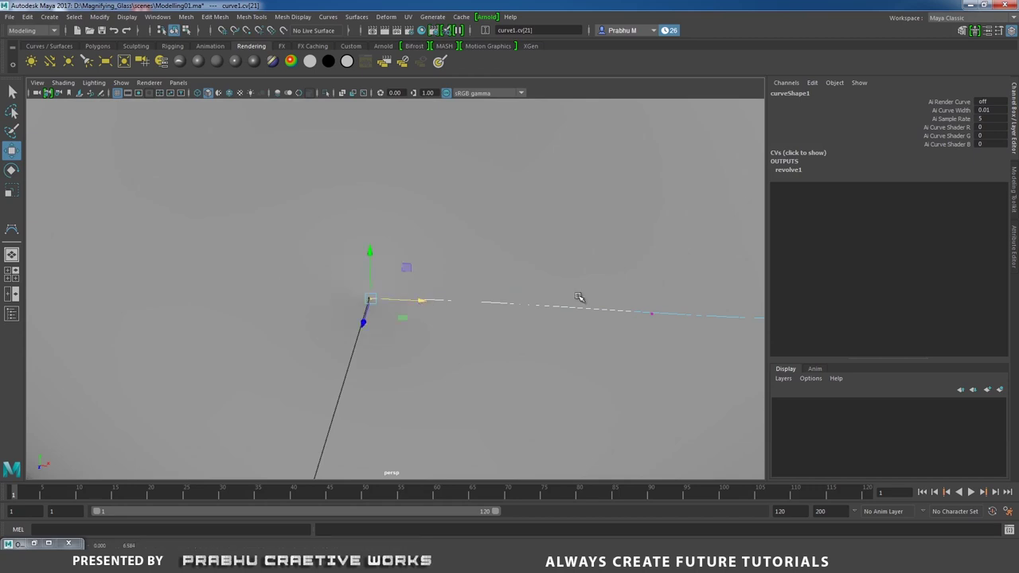
- Try moving the revolved connector about -0.339 along X, away from its profile curve, and undo the move
scroll(289, 200, down, 5)
scroll(289, 200, down, 1)
right_drag(428, 213, 472, 197)
alt+drag(472, 197, 355, 339)
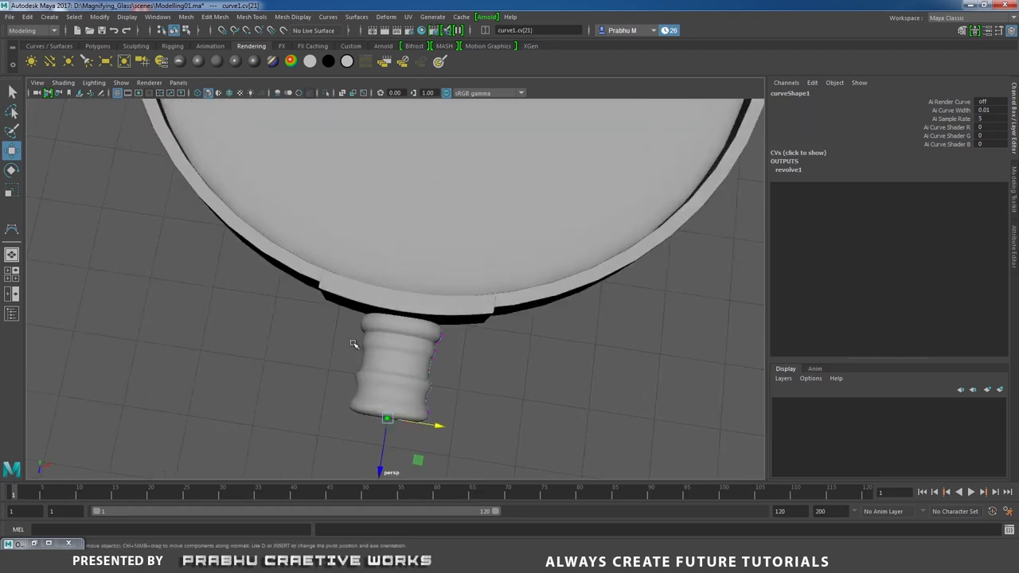
click(378, 354)
middle_drag(378, 354, 450, 130)
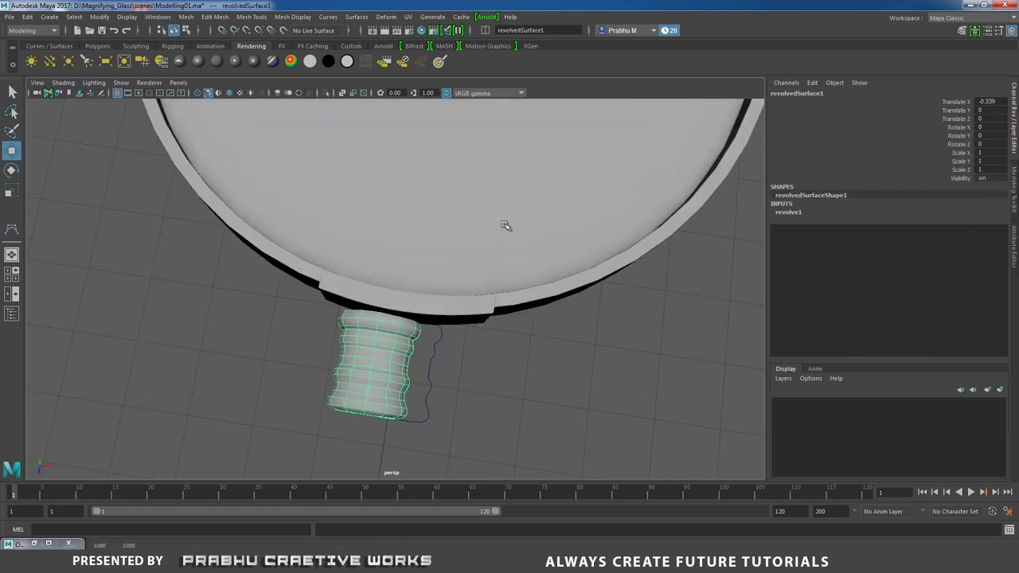
key(ctrl+z)
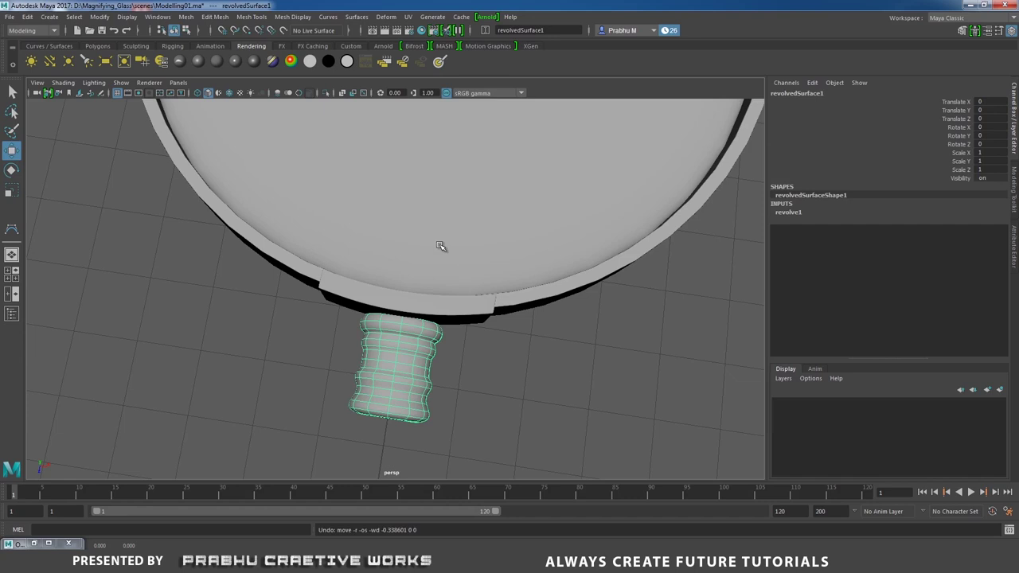
- Delete the revolved connector's construction history and delete the profile curve curve1
click(28, 17)
mouse_move(69, 152)
click(180, 156)
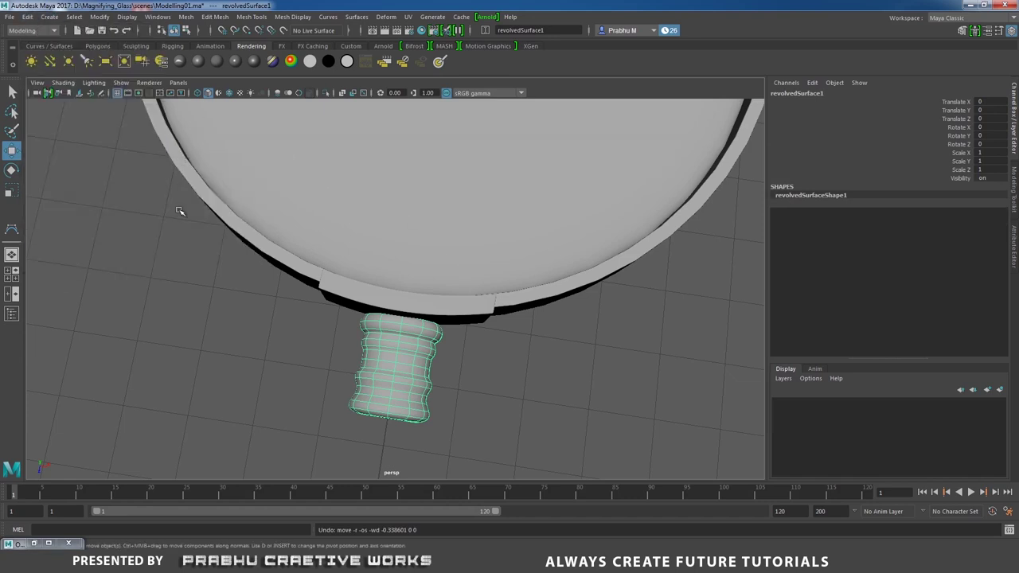
click(33, 543)
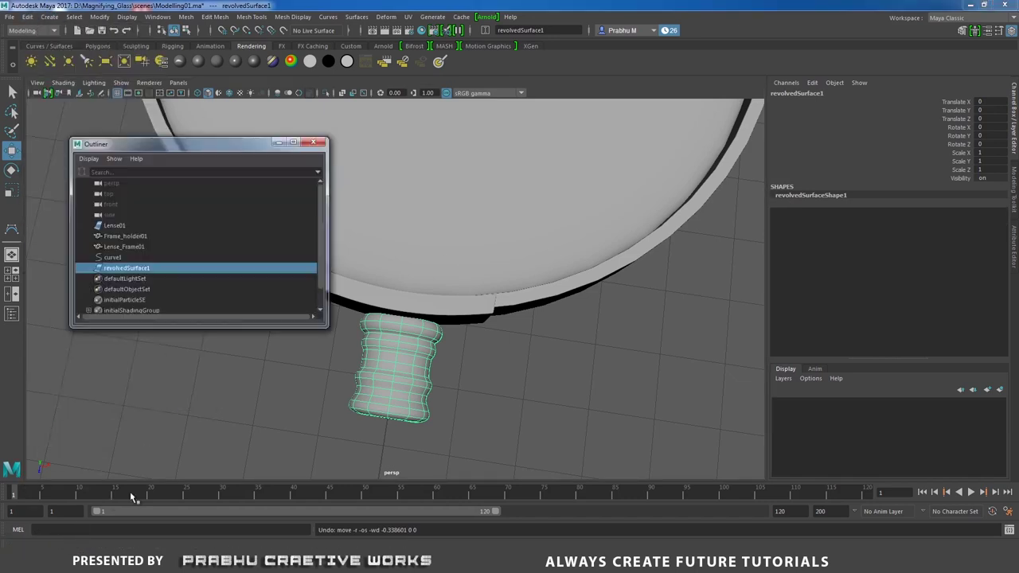
click(115, 257)
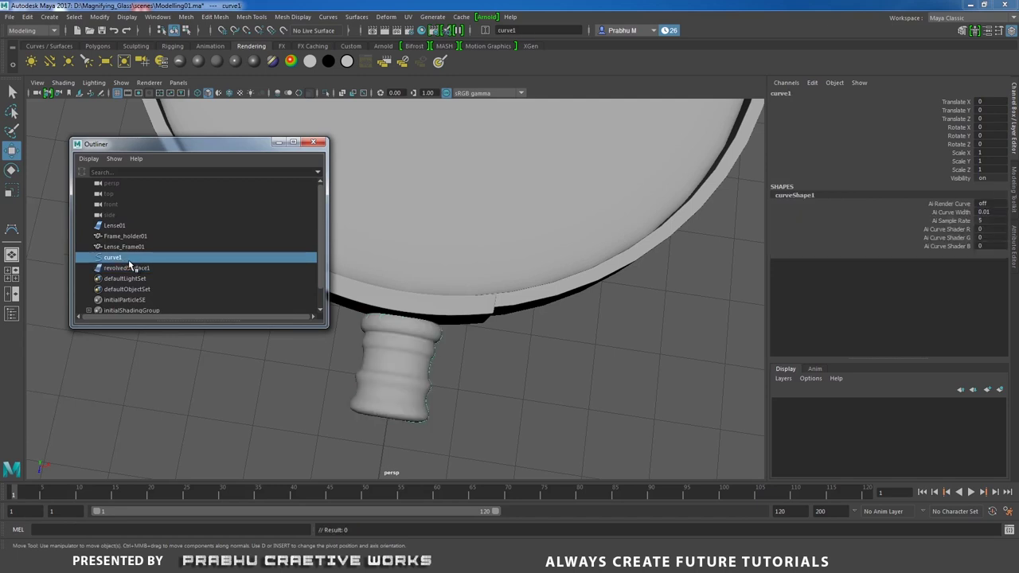
key(Delete)
- Raise revolvedSurface1 to about 0.572 in Y against the frame holder, using the front view in wireframe
click(124, 260)
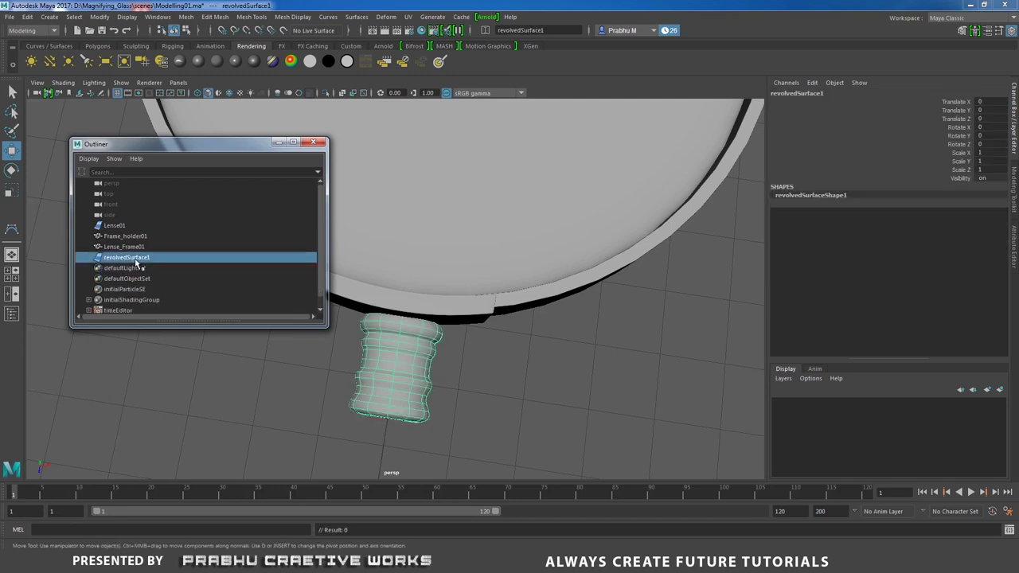
alt+drag(429, 263, 550, 312)
key(space)
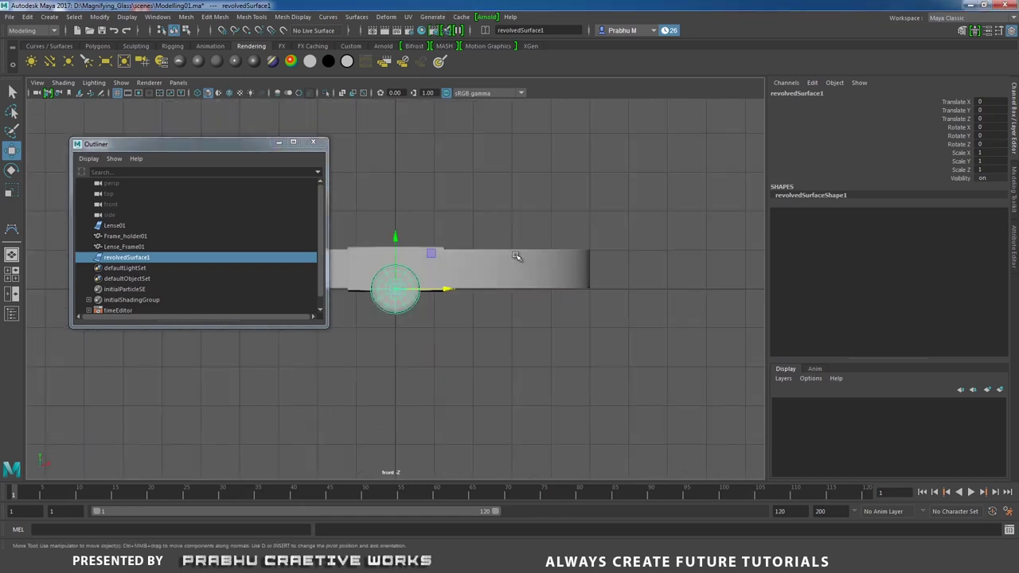
key(4)
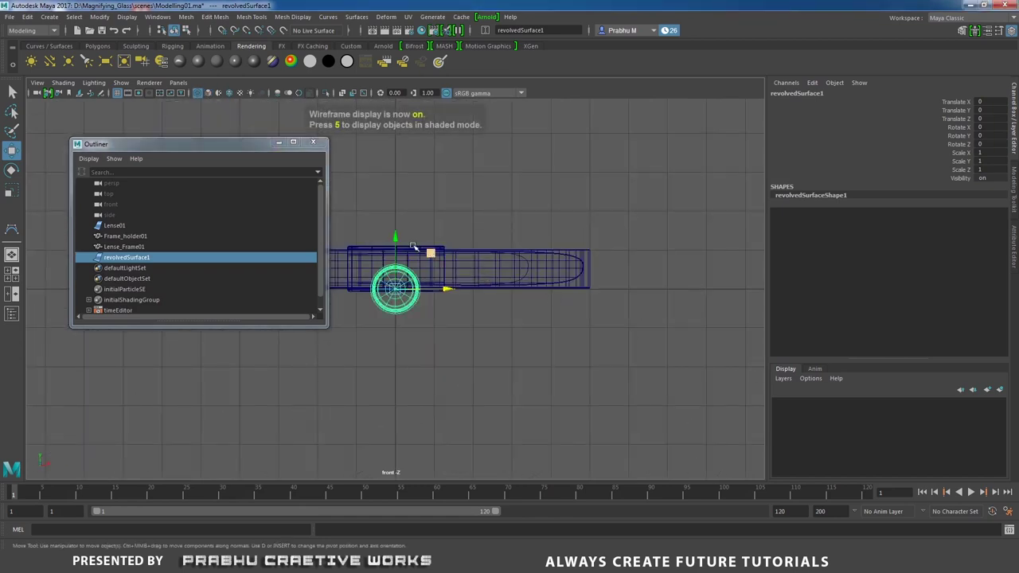
drag(394, 237, 399, 215)
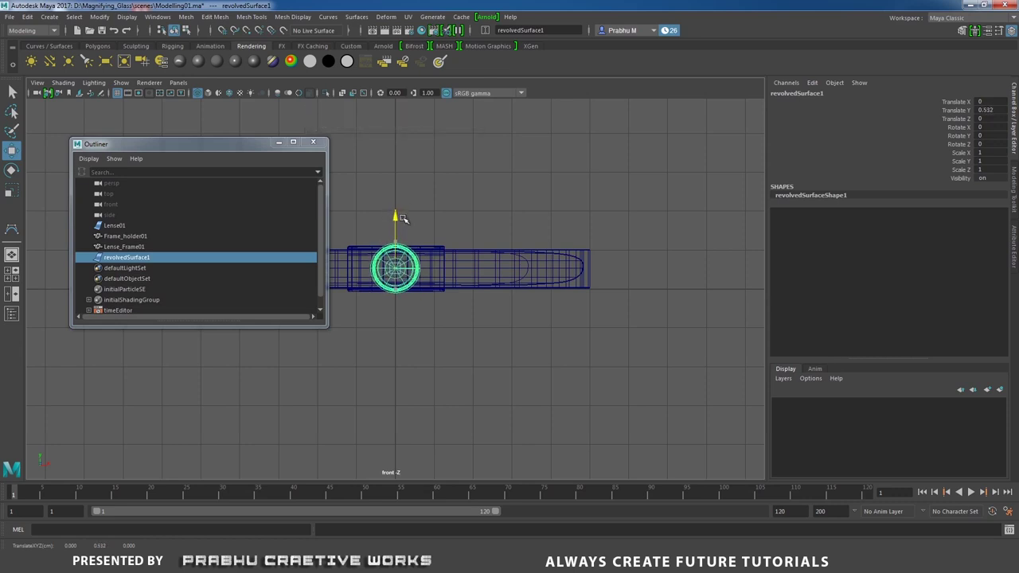
scroll(523, 284, up, 3)
alt+middle_drag(523, 284, 543, 254)
alt+right_drag(542, 253, 693, 354)
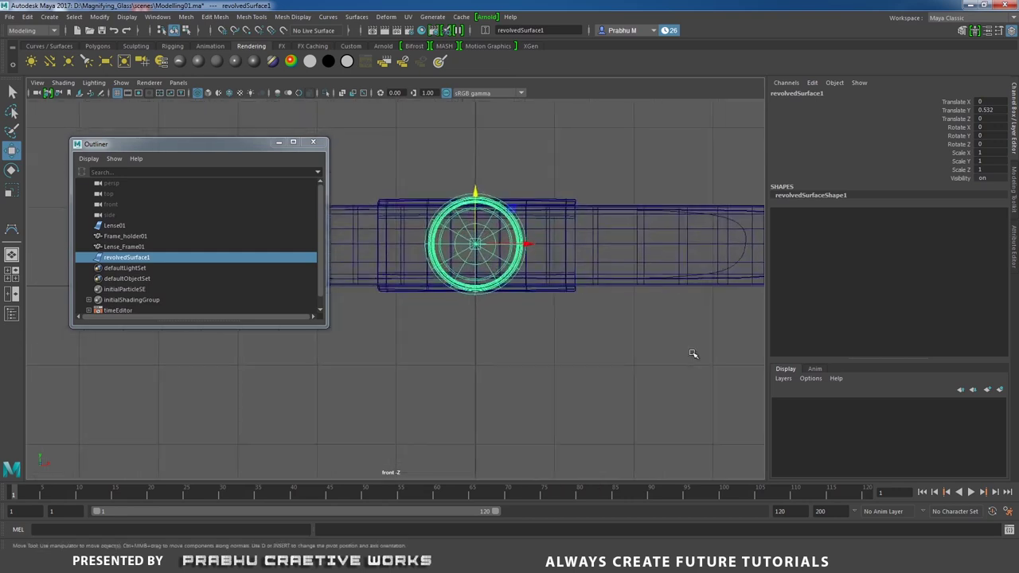
drag(474, 188, 475, 184)
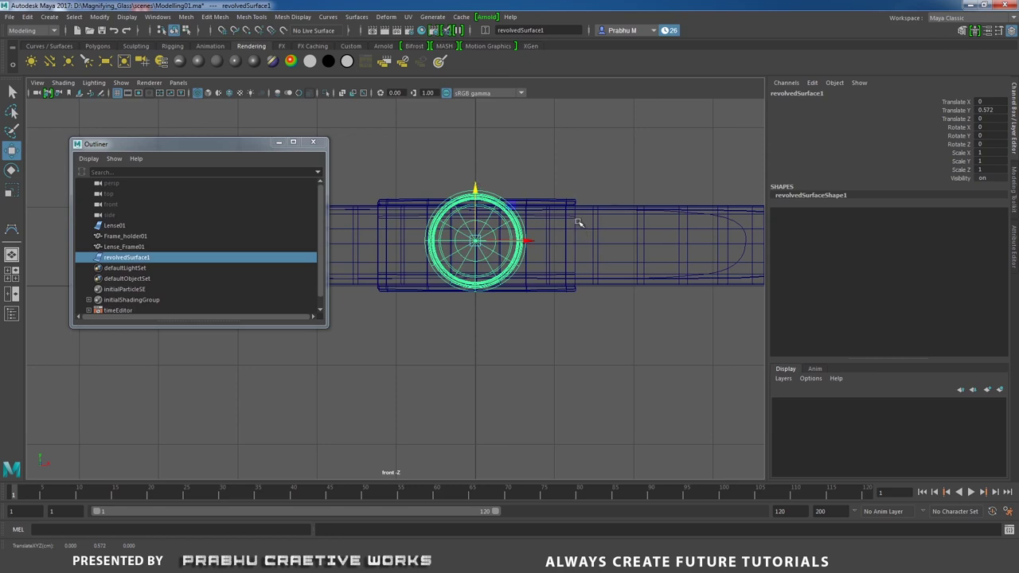
- Align the parts vertically by raising the connector to Y 0.638 and the lens, frame and holder together, with the holder at about Y 0.632
drag(562, 188, 619, 335)
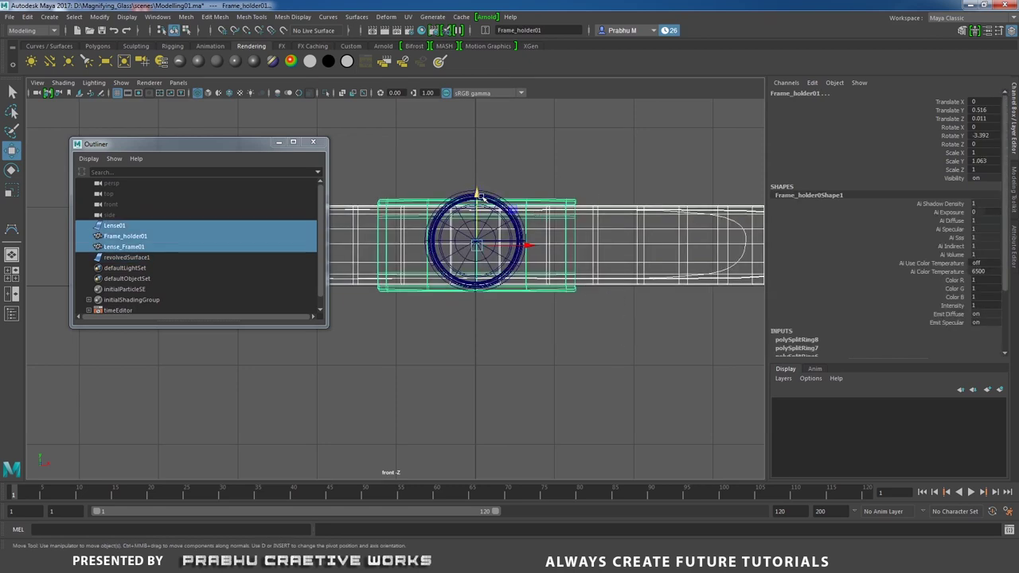
drag(476, 194, 500, 164)
click(476, 290)
scroll(593, 313, up, 2)
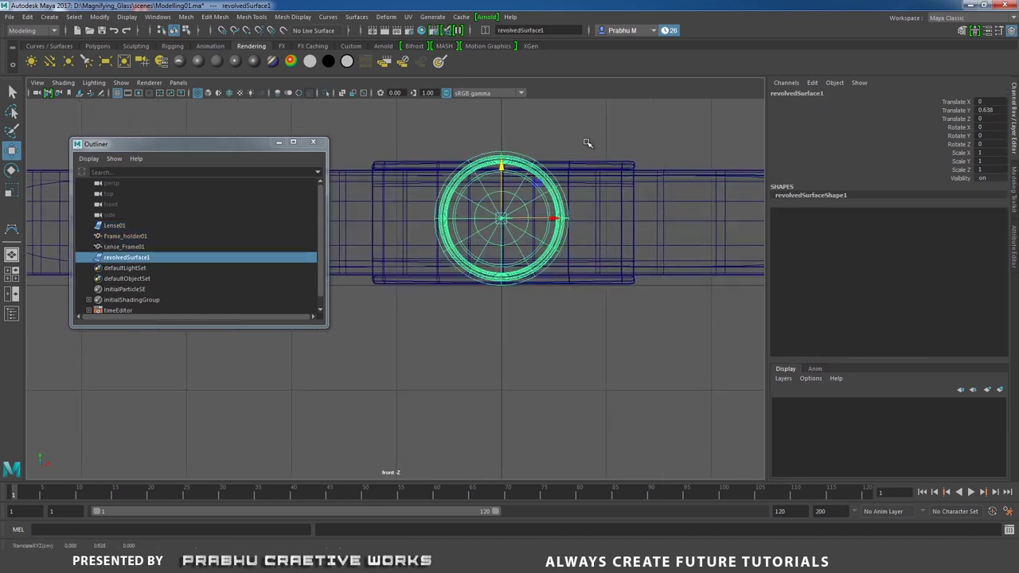
drag(587, 148, 651, 308)
drag(502, 170, 503, 165)
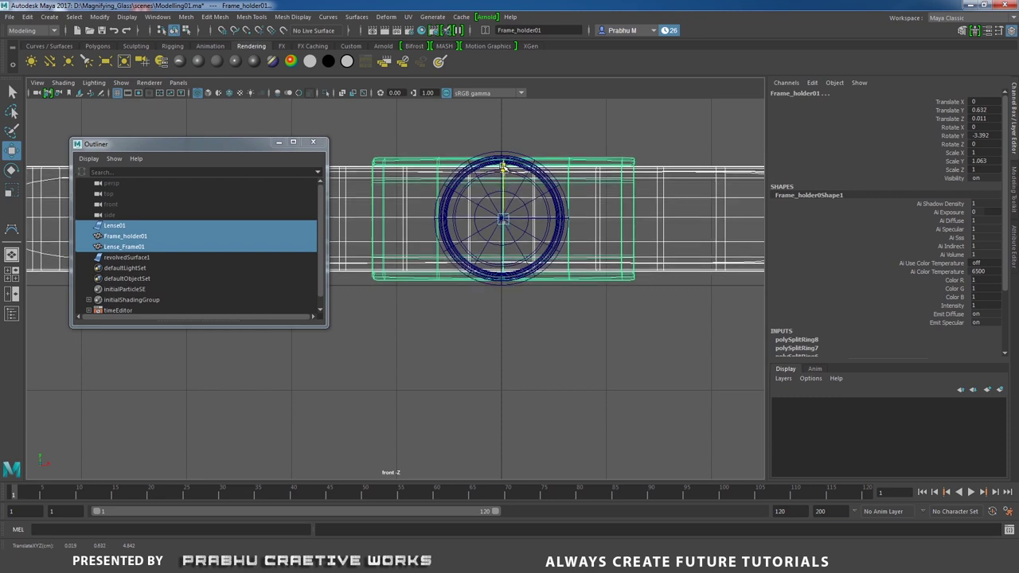
- Return to the shaded perspective view and rename revolvedSurface1 as Handle_steel01
key(space)
mouse_move(568, 284)
mouse_down()
mouse_move(570, 302)
mouse_move(551, 319)
mouse_move(516, 325)
mouse_move(546, 353)
mouse_move(532, 304)
mouse_move(478, 323)
mouse_up()
key(5)
click(546, 353)
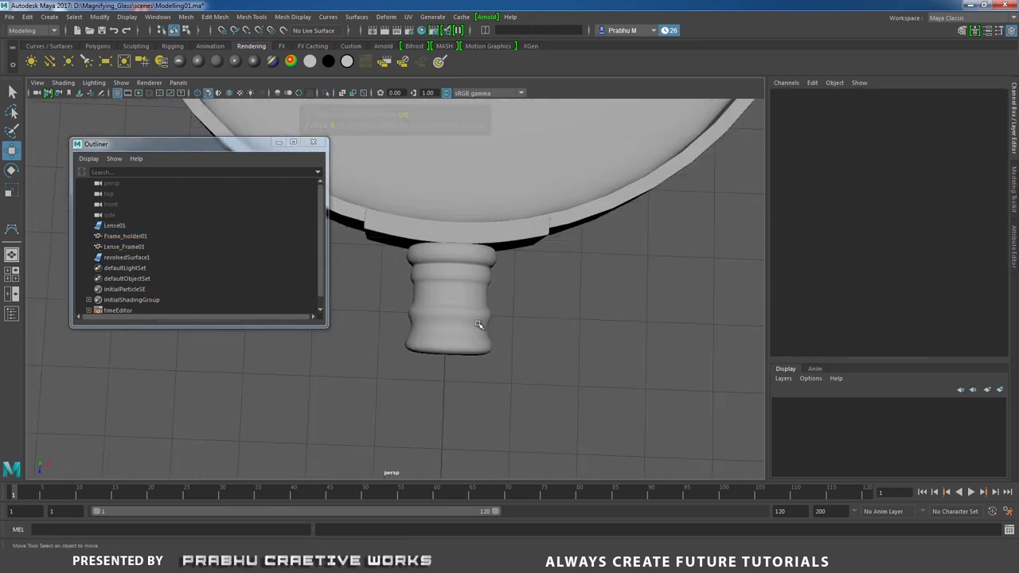
click(477, 324)
double_click(137, 260)
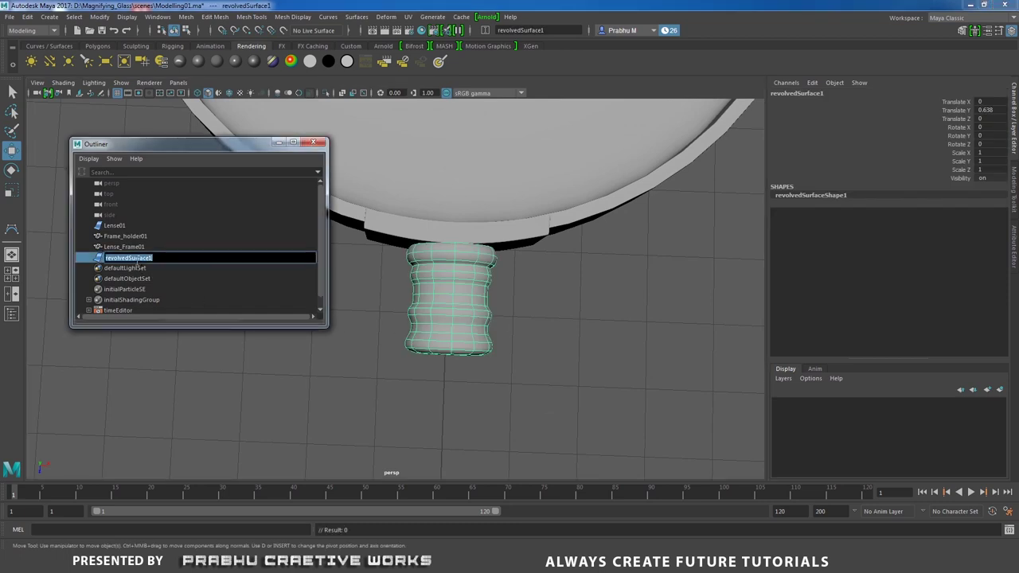
key(BackSpace)
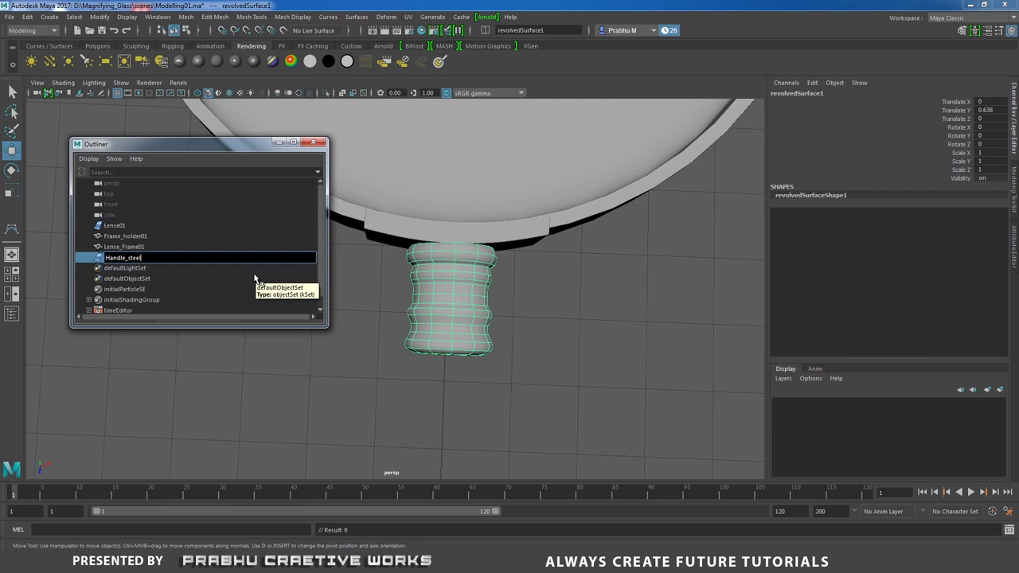
key(Return)
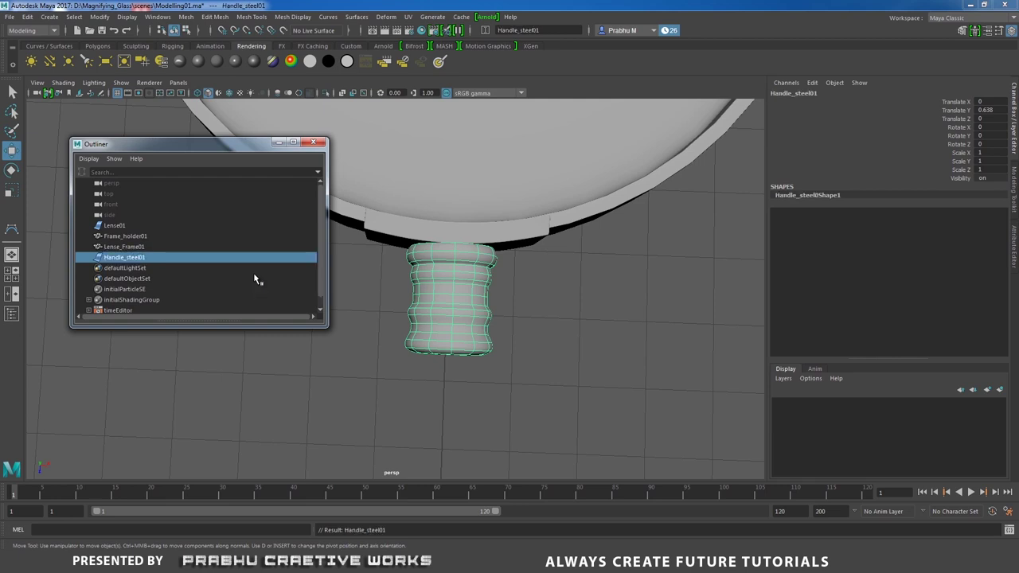
- Create a polygon cylinder for the handle and move it to about 7.707 in Z, just beyond the steel connector
scroll(422, 221, down, 5)
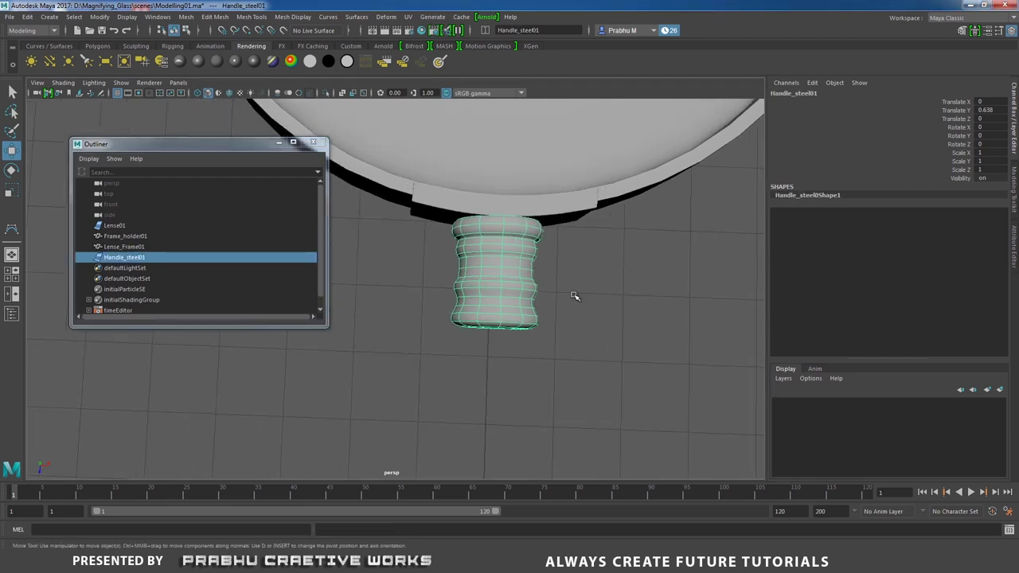
click(558, 315)
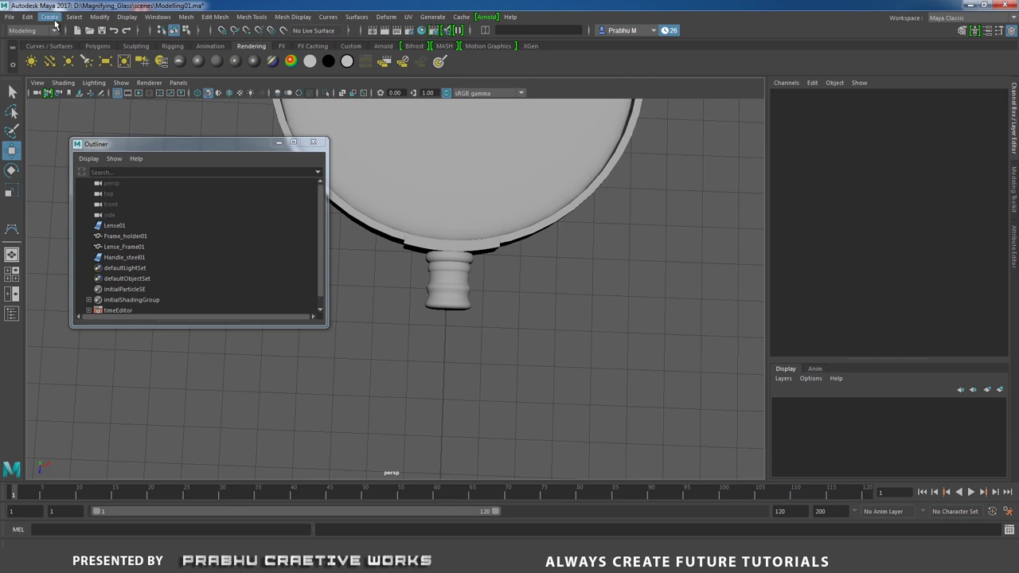
click(94, 46)
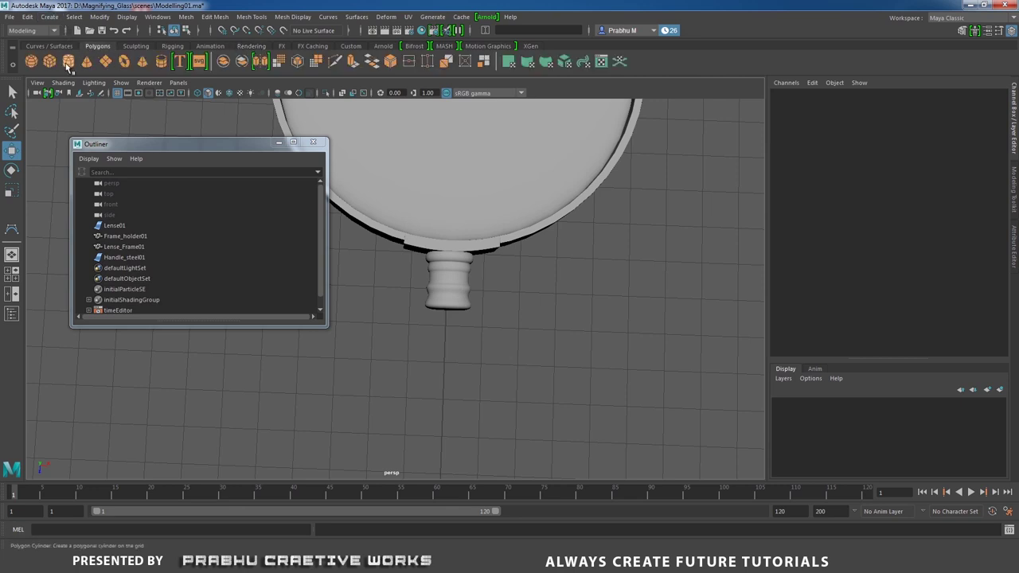
click(68, 64)
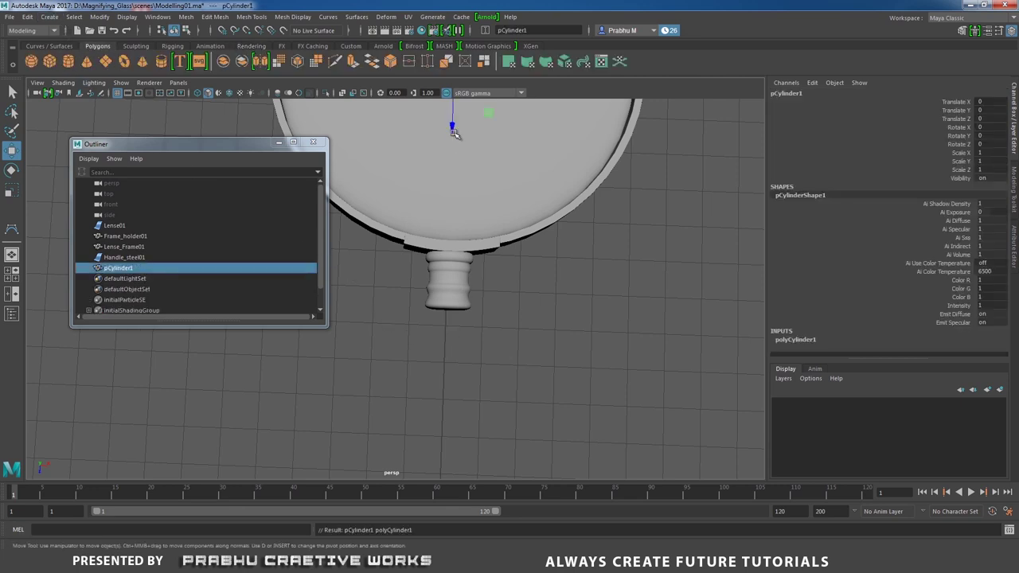
middle_drag(460, 299, 487, 379)
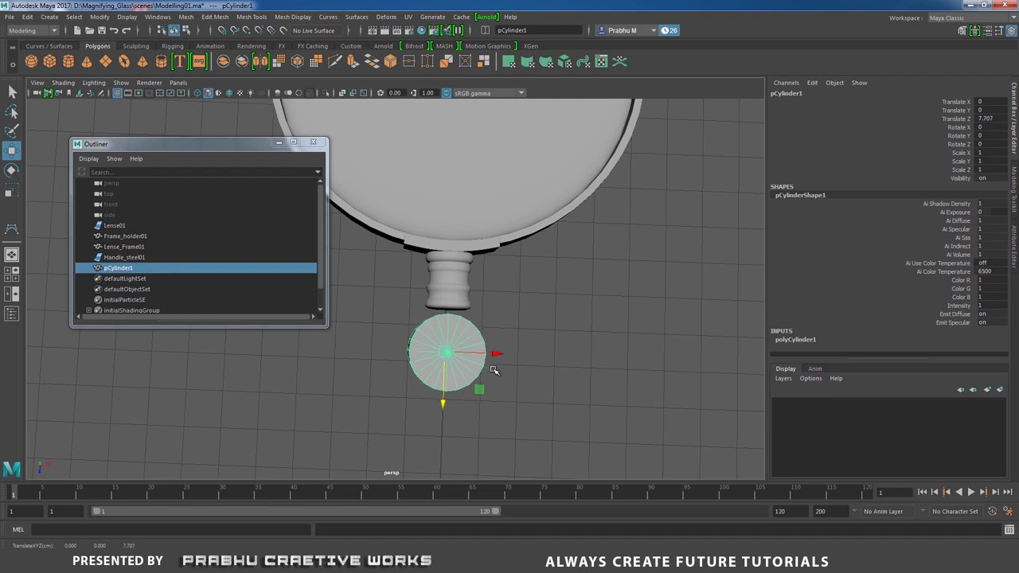
- Rotate the cylinder to exactly -90 in X so that it lies in line with the connector
key(e)
alt+drag(477, 385, 530, 332)
drag(496, 292, 527, 206)
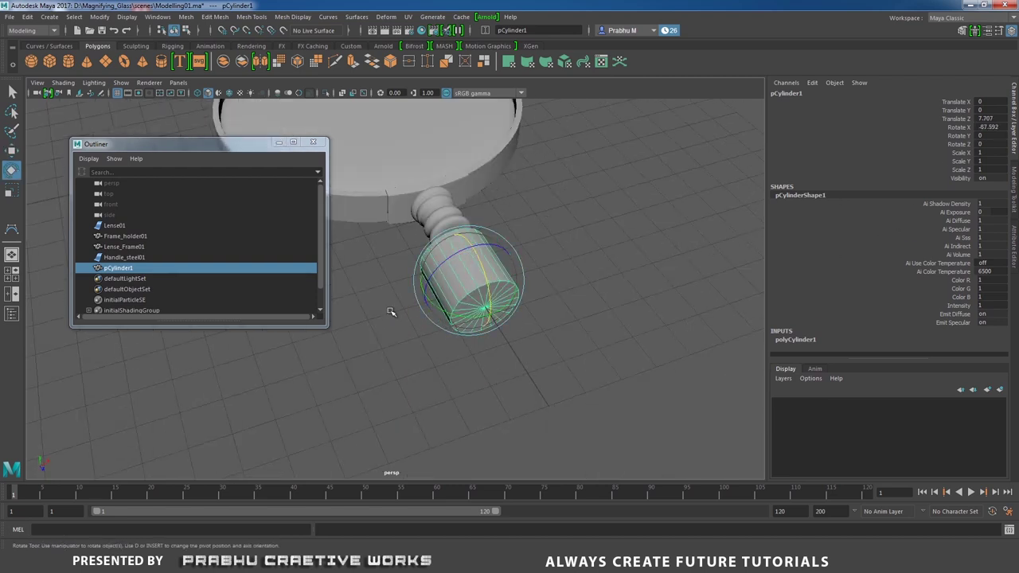
alt+drag(392, 312, 551, 272)
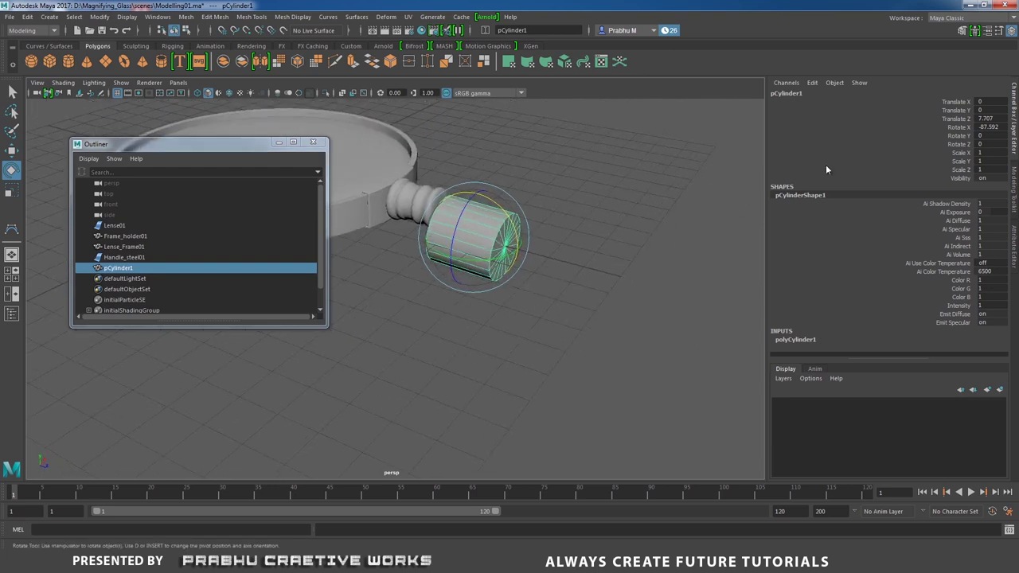
double_click(983, 126)
key(BackSpace)
key(Return)
- Scale the cylinder uniformly to about 0.539, then lengthen it along its axis to a Scale Y of about 1.9
alt+drag(697, 231, 641, 314)
key(r)
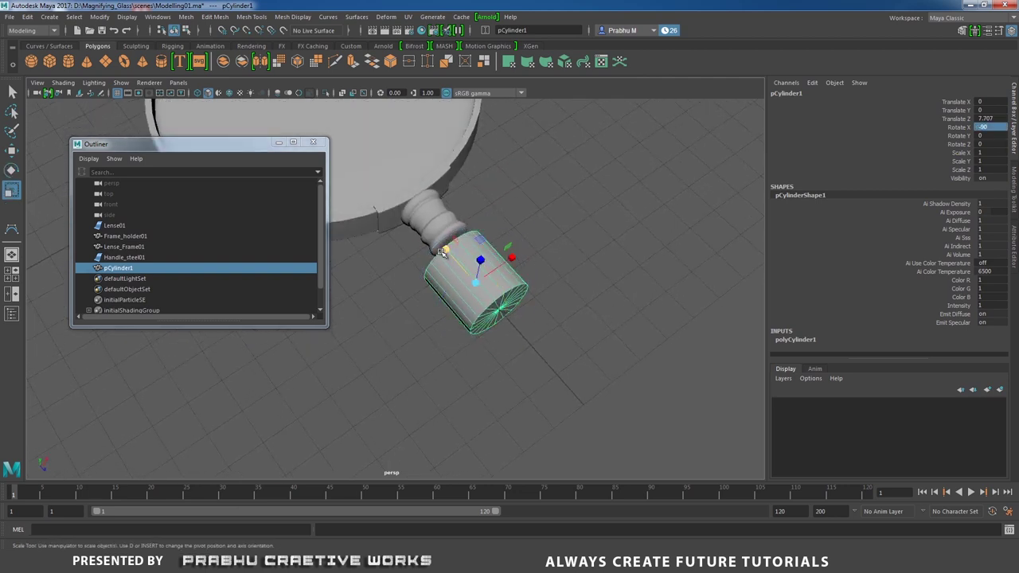
drag(473, 285, 441, 288)
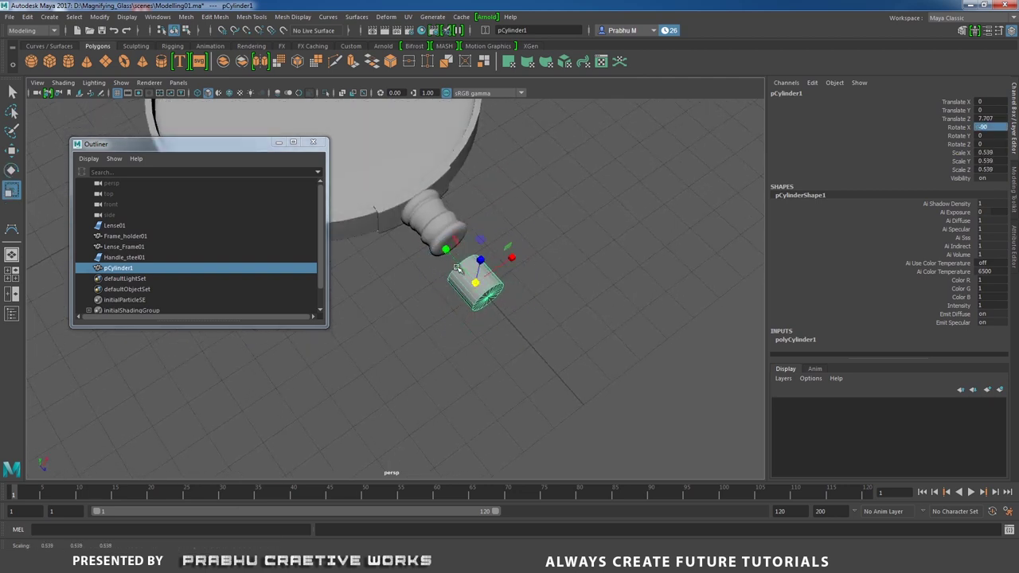
drag(445, 249, 401, 119)
alt+drag(478, 199, 557, 319)
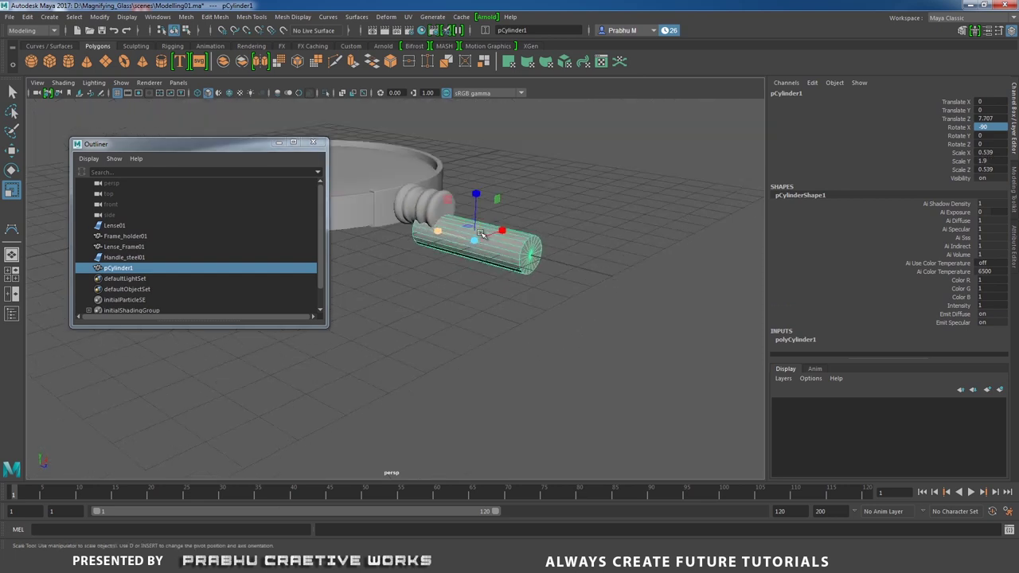
mouse_move(558, 319)
alt+right_down()
mouse_move(644, 393)
mouse_move(542, 309)
alt+right_up()
alt+drag(542, 309, 620, 315)
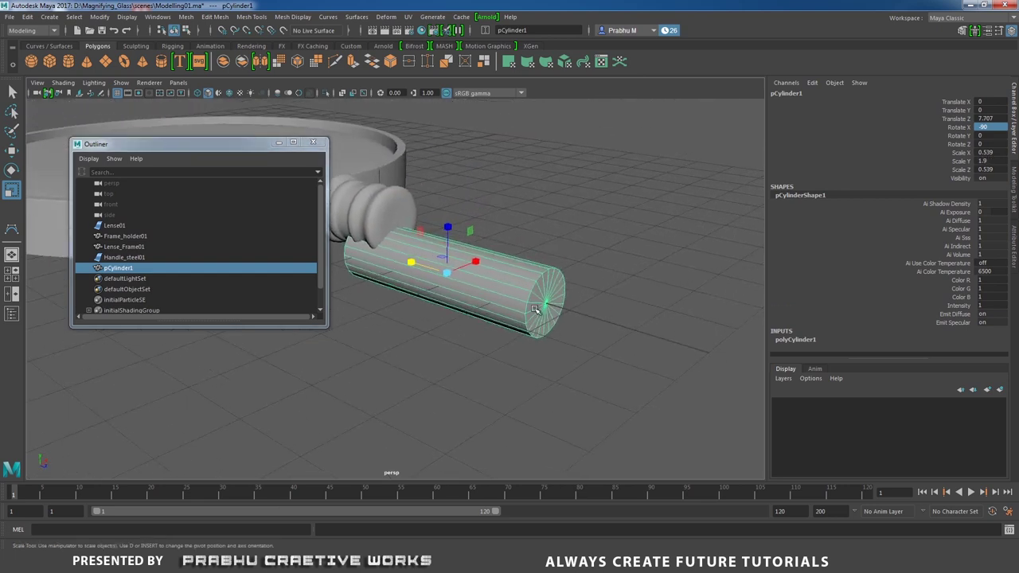
- Set the cylinder's Subdivisions Axis to 40 and deselect it
click(802, 344)
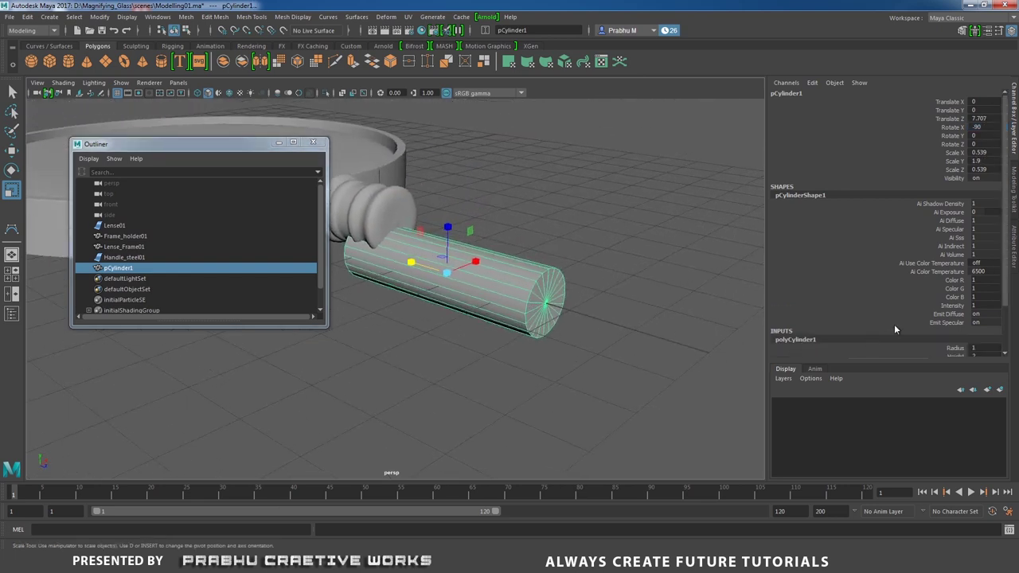
scroll(895, 324, down, 2)
click(984, 311)
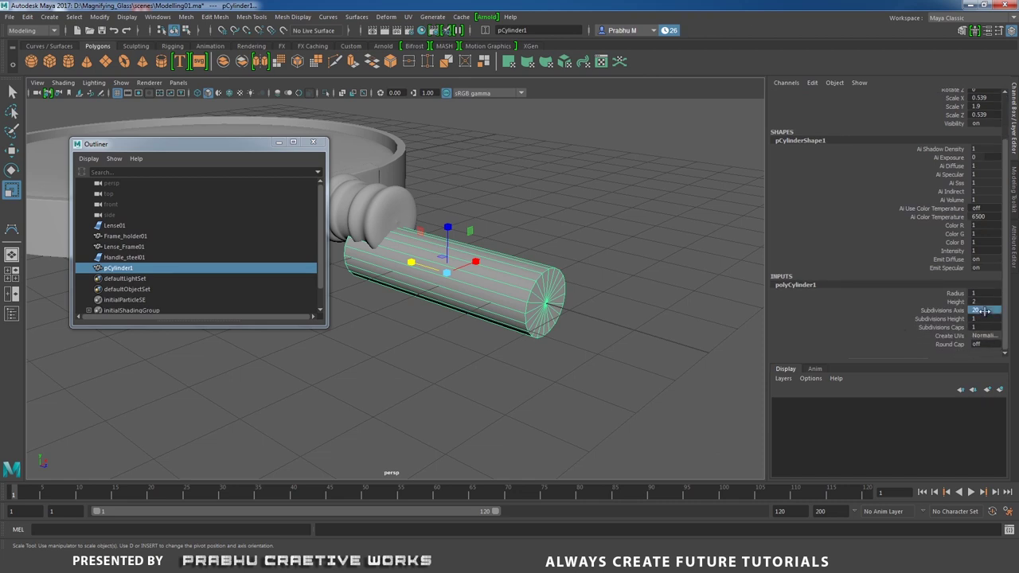
click(984, 311)
key(Return)
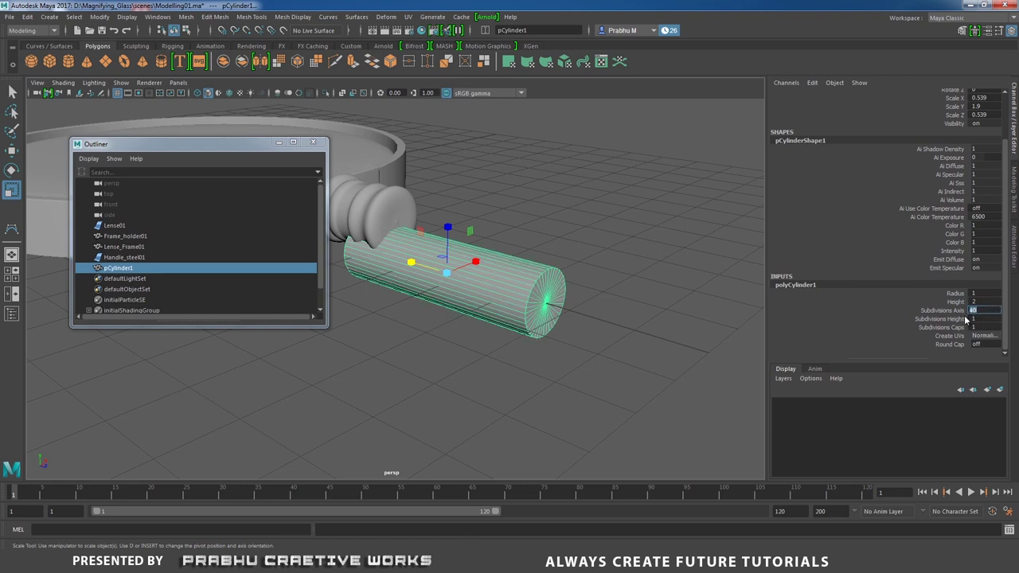
click(616, 301)
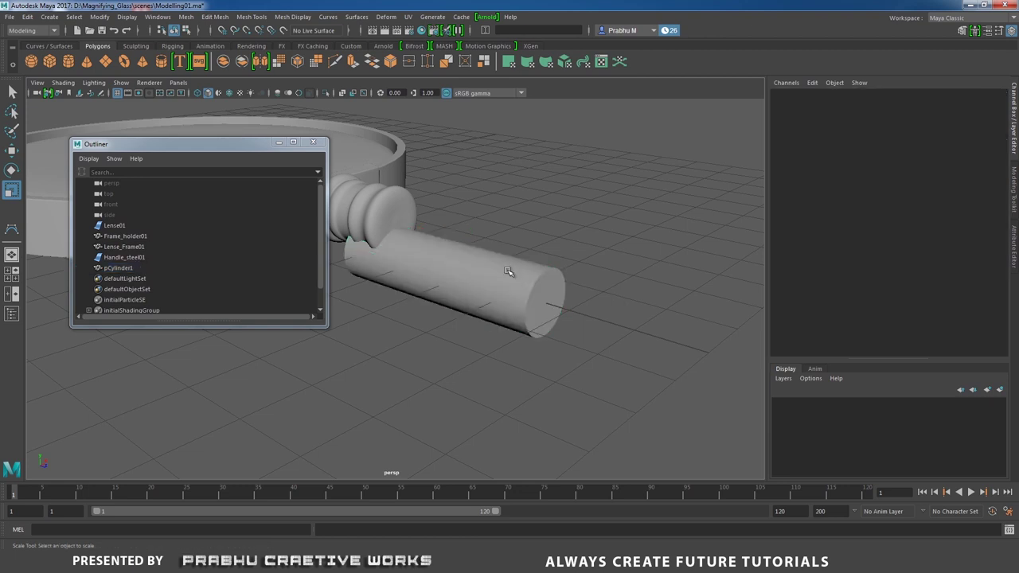
- Raise the cylinder to about 0.632 in Y in the front view, centring it on the connector, and return to perspective
click(525, 307)
alt+middle_drag(579, 311, 593, 337)
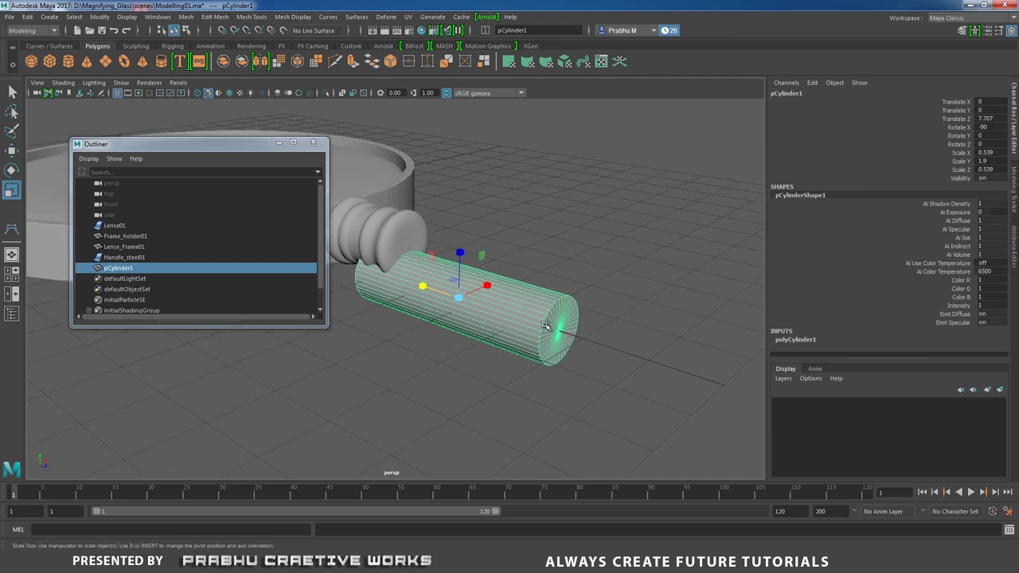
alt+drag(614, 347, 740, 345)
click(778, 340)
scroll(955, 326, down, 2)
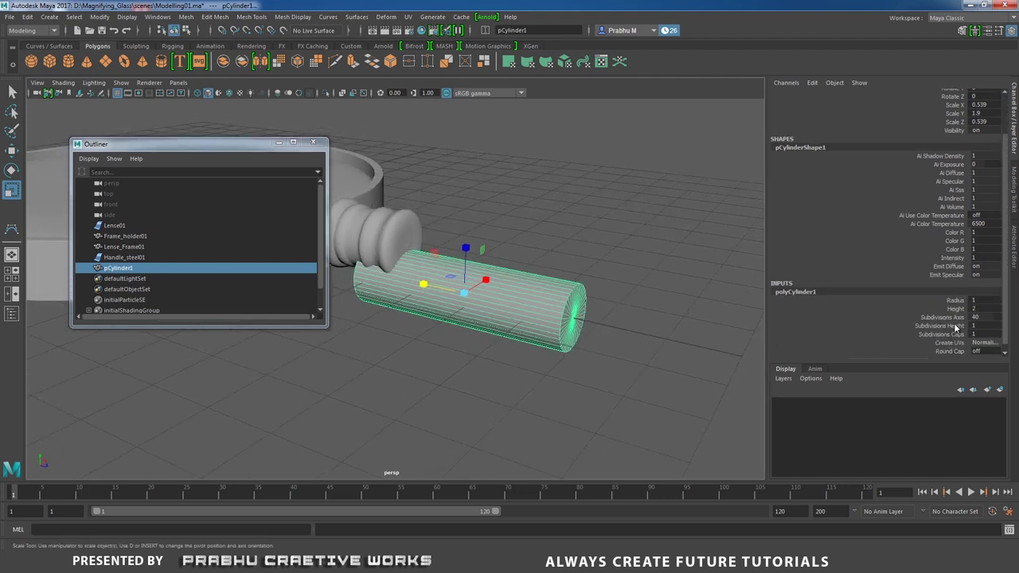
alt+drag(705, 316, 676, 334)
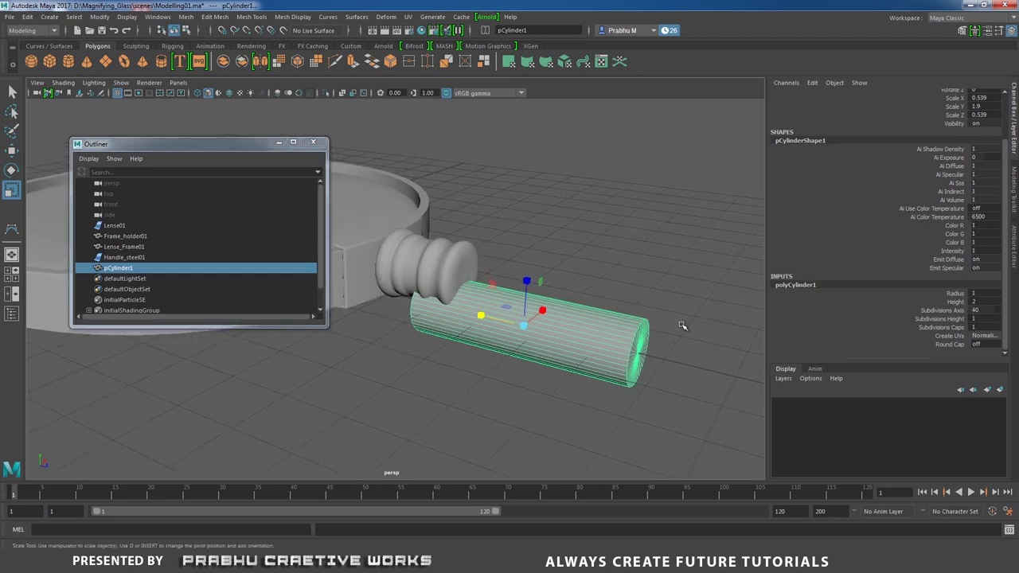
key(space)
click(681, 350)
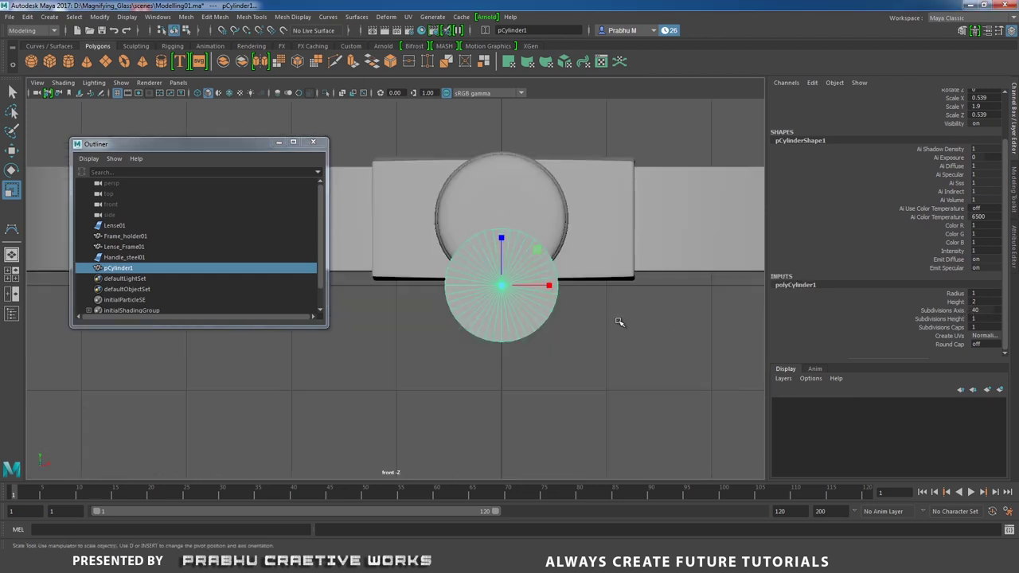
key(w)
drag(499, 230, 506, 163)
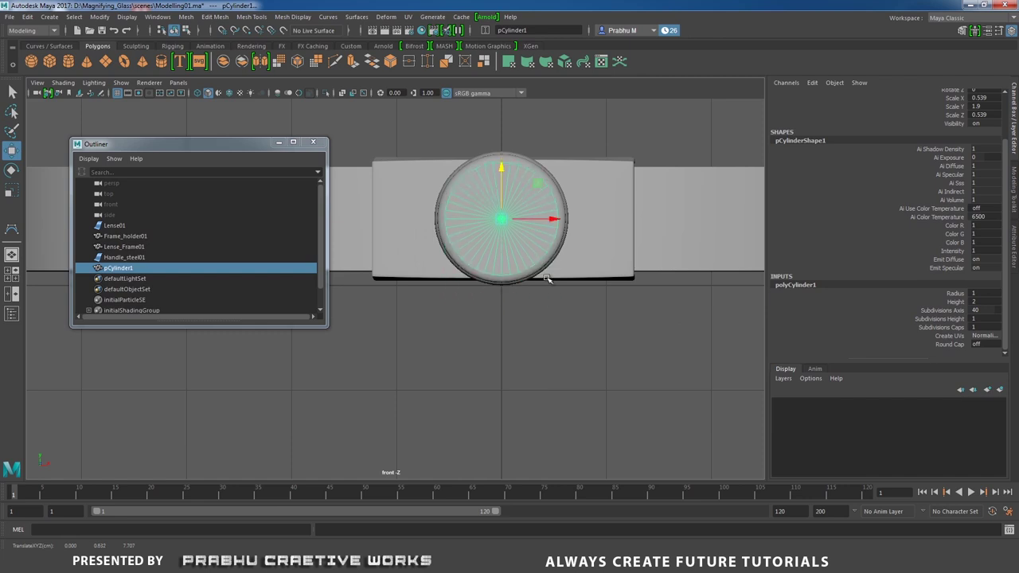
key(space)
drag(542, 269, 579, 291)
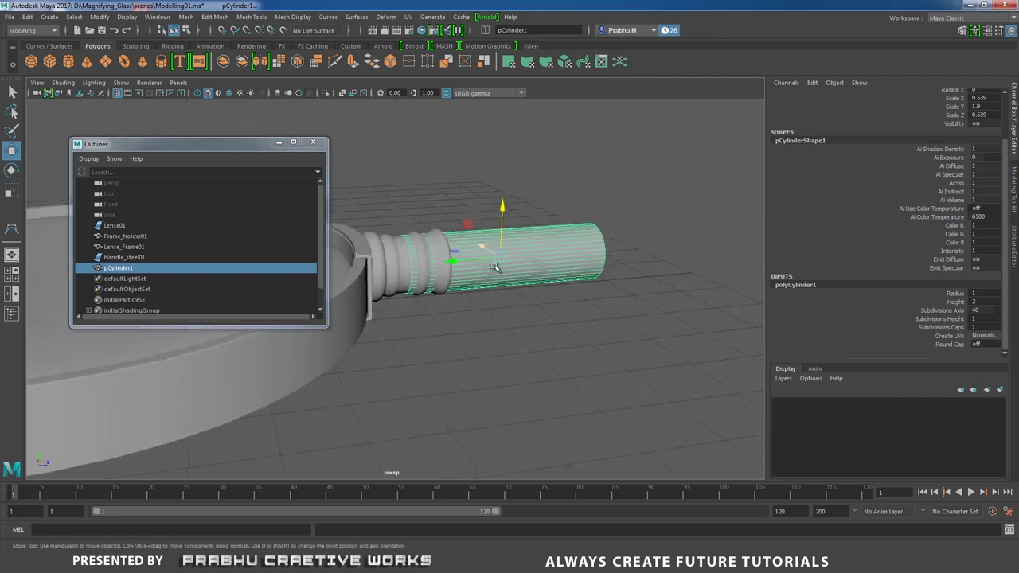
- Move the cylinder against the connector's end and stretch it to a Scale Y of about 5.592 as a long handle
drag(454, 261, 498, 313)
key(r)
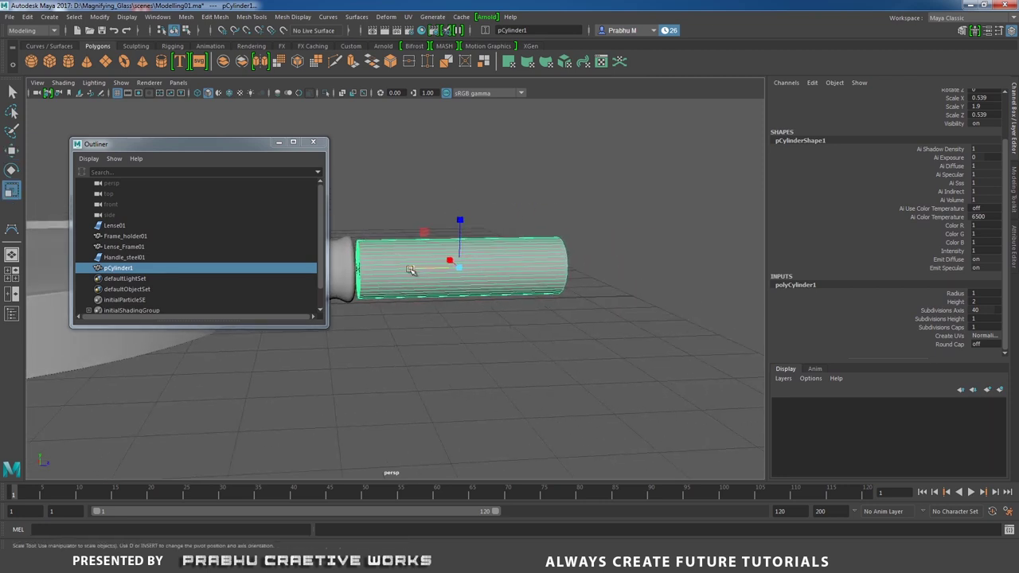
drag(409, 269, 549, 338)
scroll(350, 262, down, 3)
drag(460, 276, 562, 277)
key(w)
alt+drag(677, 339, 567, 323)
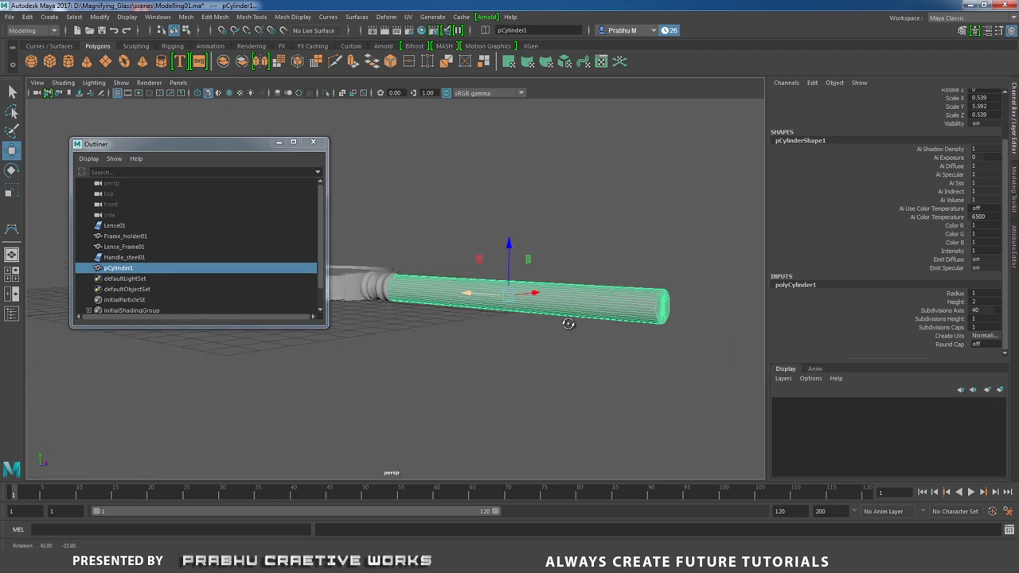
- Enlarge the ring of vertices at the handle's outer end to the connector's outer diameter, using the front view in wireframe
right_drag(622, 279, 602, 251)
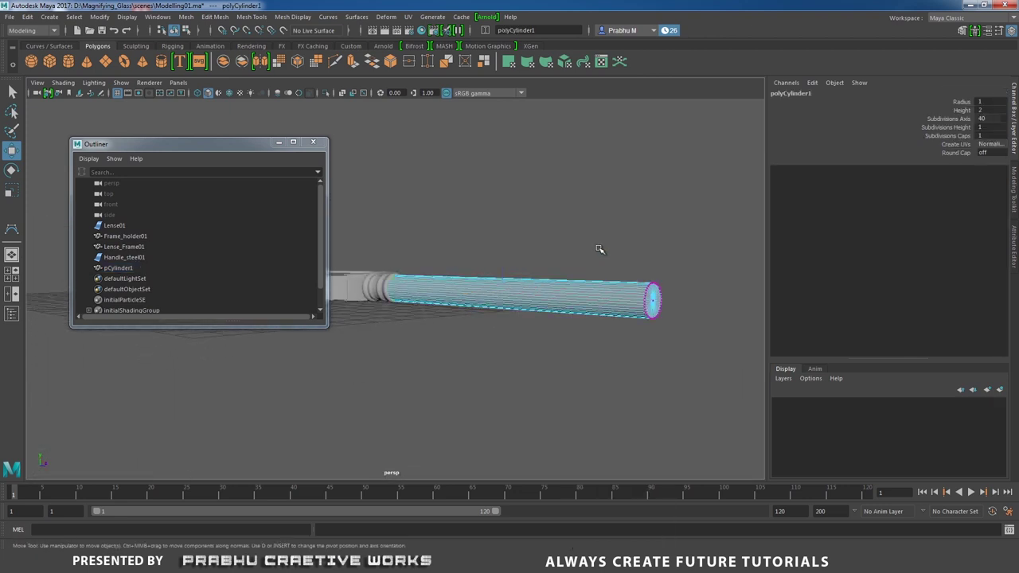
drag(609, 248, 698, 371)
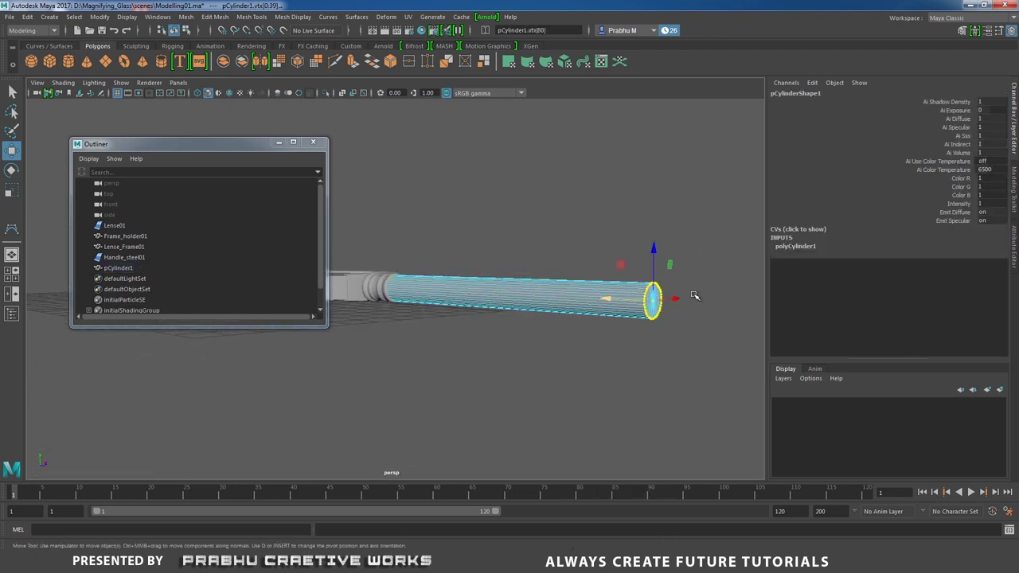
key(r)
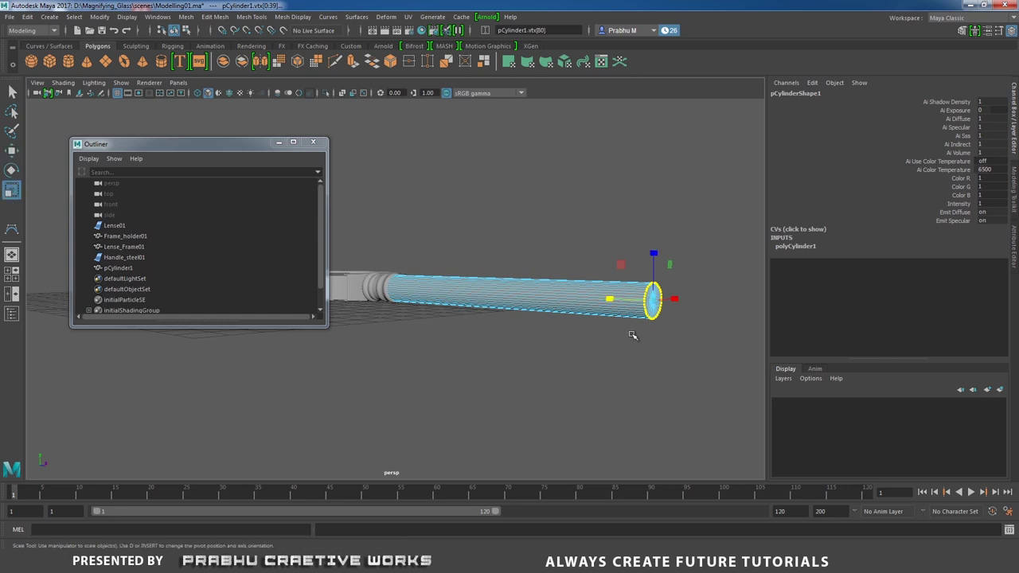
key(space)
drag(632, 334, 648, 356)
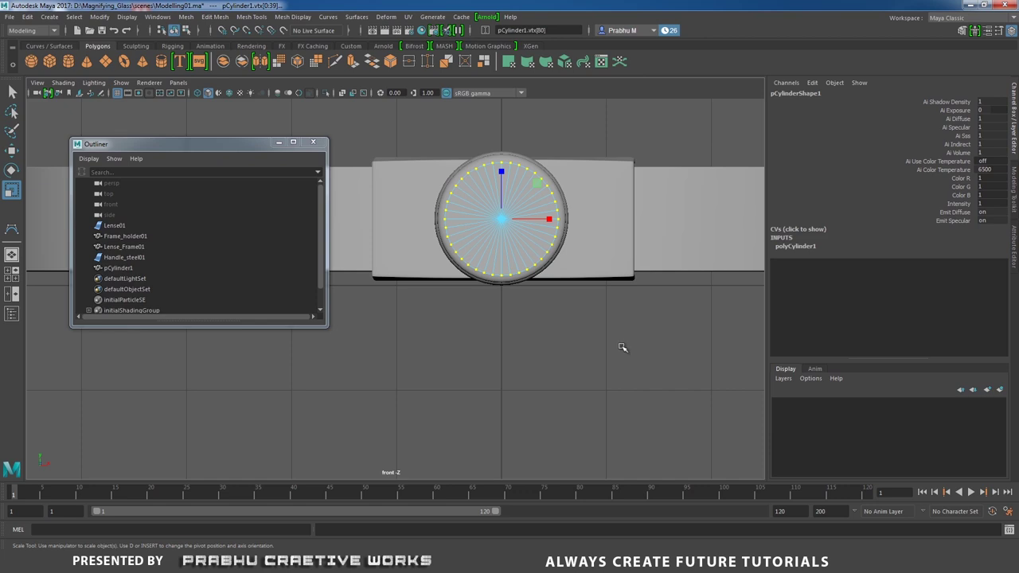
key(4)
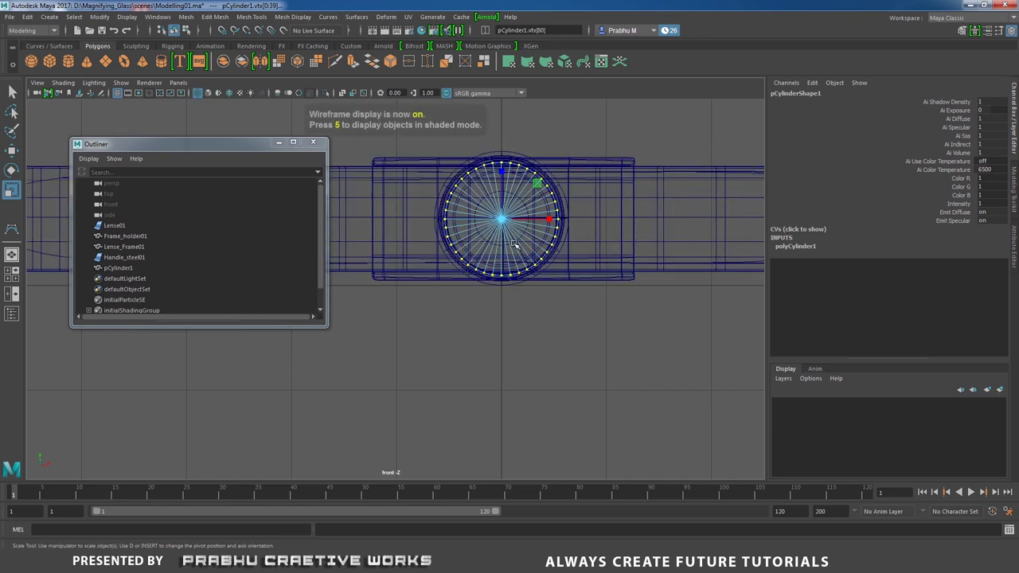
drag(502, 219, 514, 209)
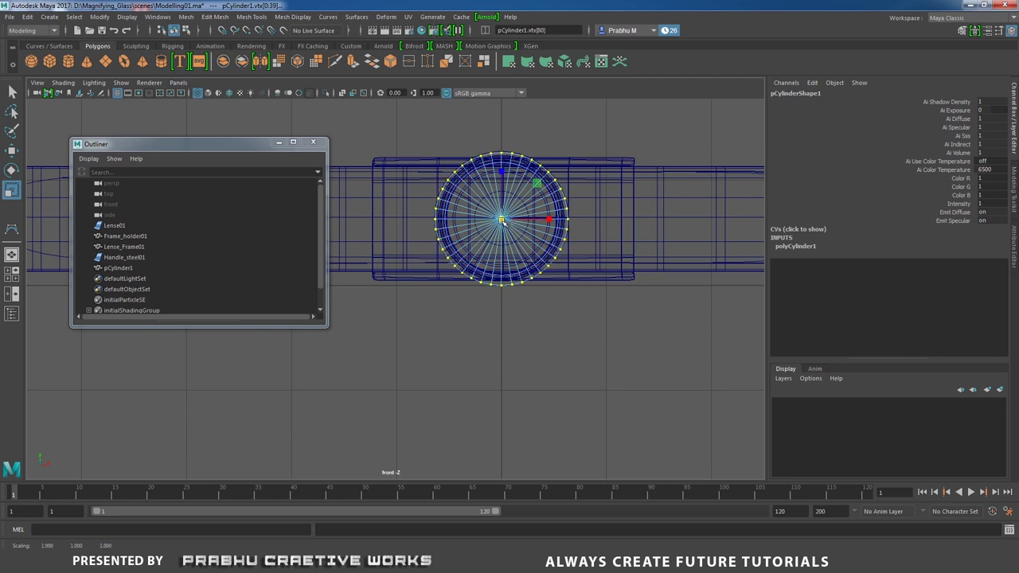
- Return to the shaded perspective view and shorten the handle slightly by moving its outer end vertices toward the lens
key(space)
mouse_move(539, 273)
mouse_down()
mouse_move(543, 248)
mouse_move(571, 309)
mouse_move(585, 305)
mouse_move(626, 371)
mouse_move(663, 405)
mouse_up()
key(5)
key(w)
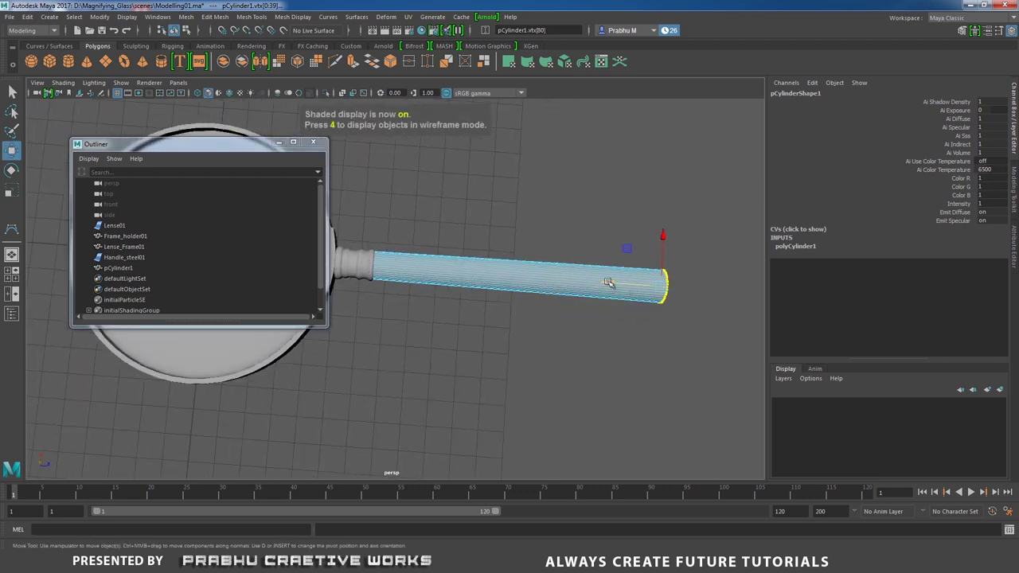
drag(611, 282, 594, 283)
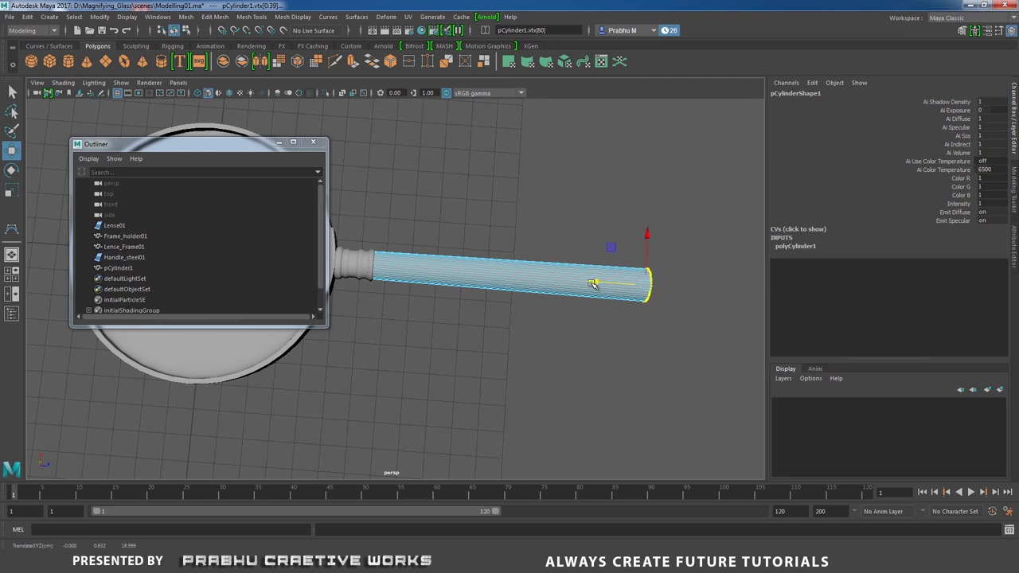
- Bevel the edge loop around the handle's outer end with a Fraction of 0.1
alt+drag(555, 341, 523, 301)
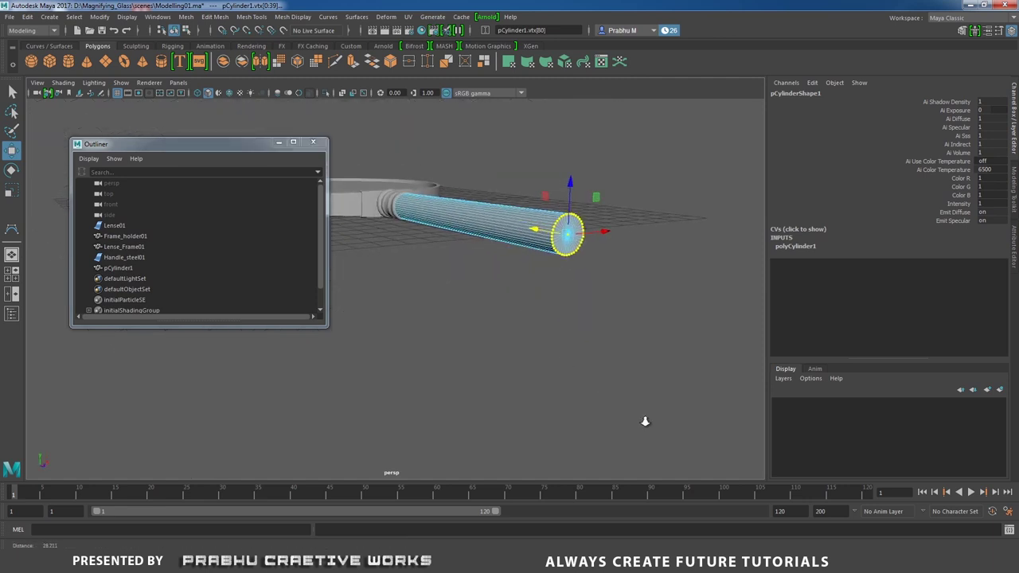
alt+drag(645, 419, 689, 325)
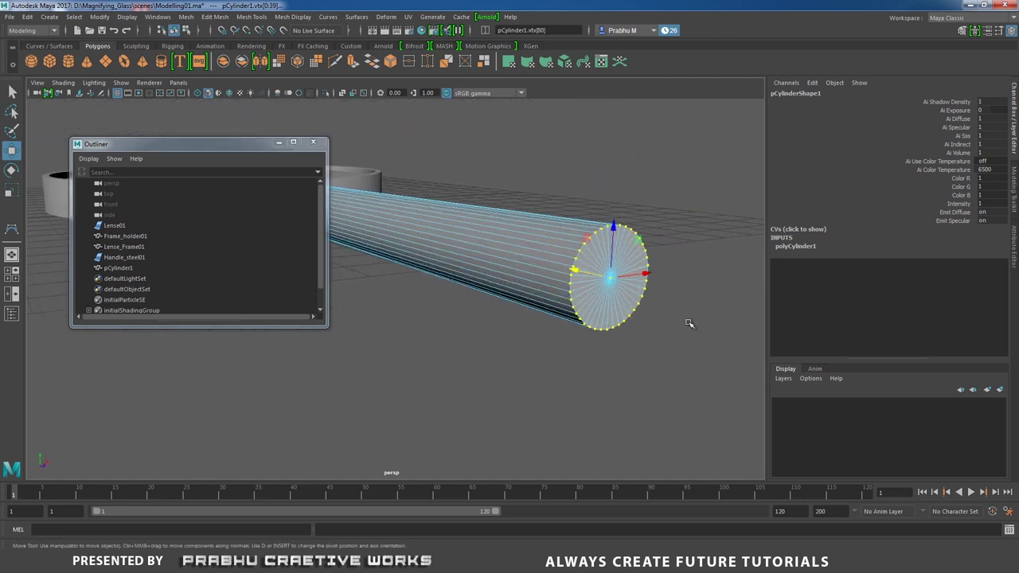
click(690, 323)
right_drag(601, 263, 596, 229)
click(575, 261)
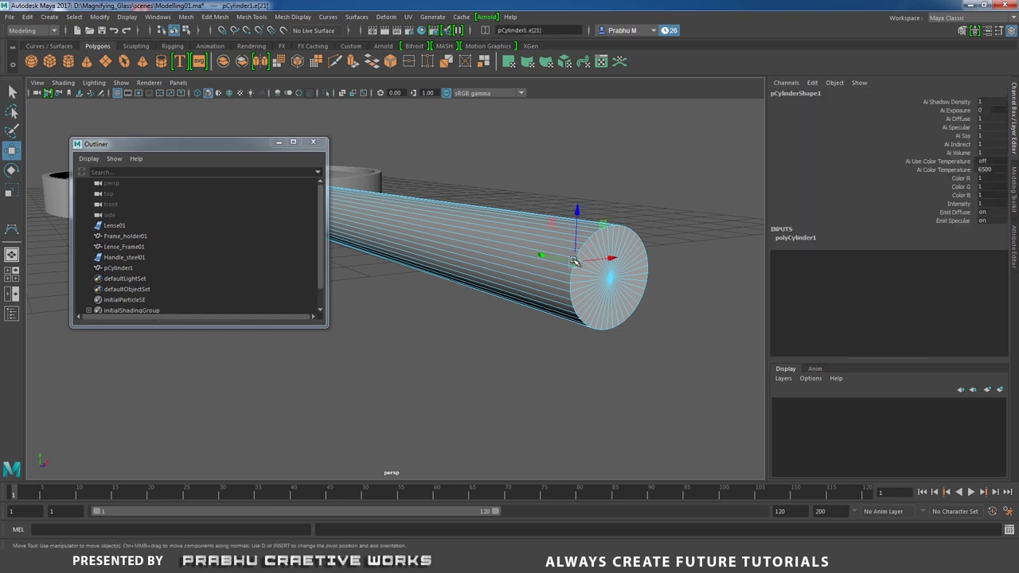
double_click(575, 261)
shift+right_drag(575, 301, 598, 302)
click(678, 236)
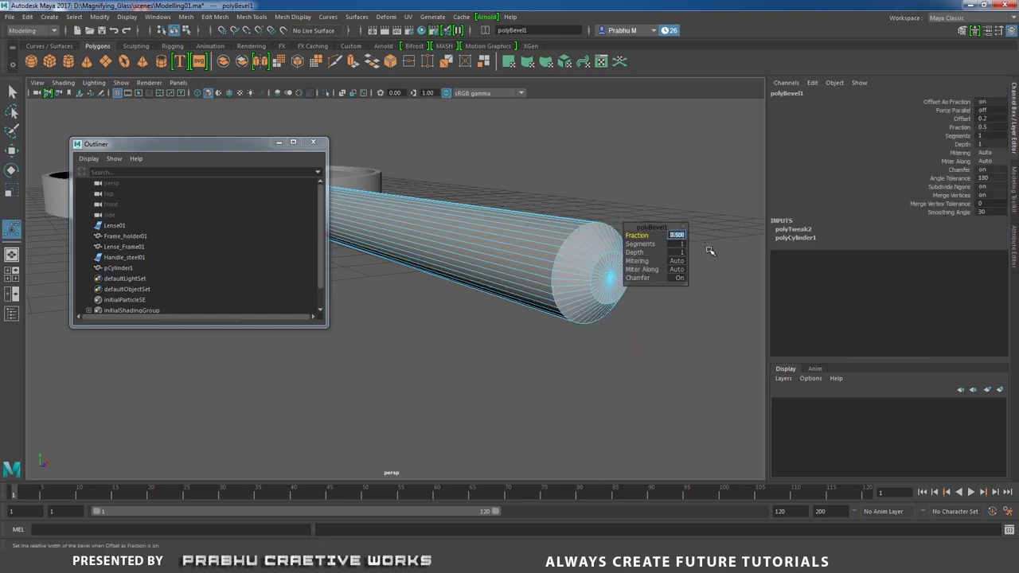
key(Return)
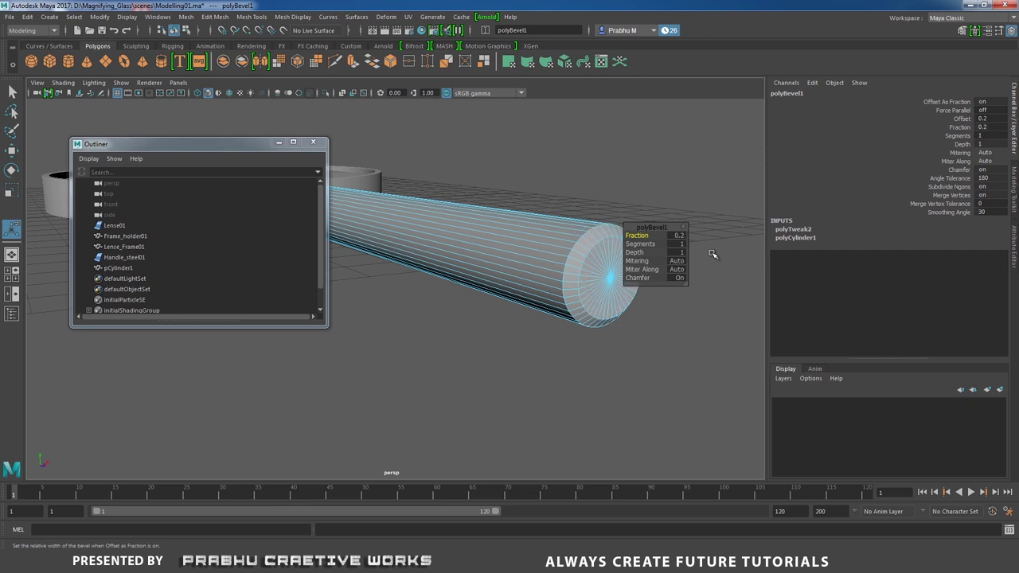
click(677, 236)
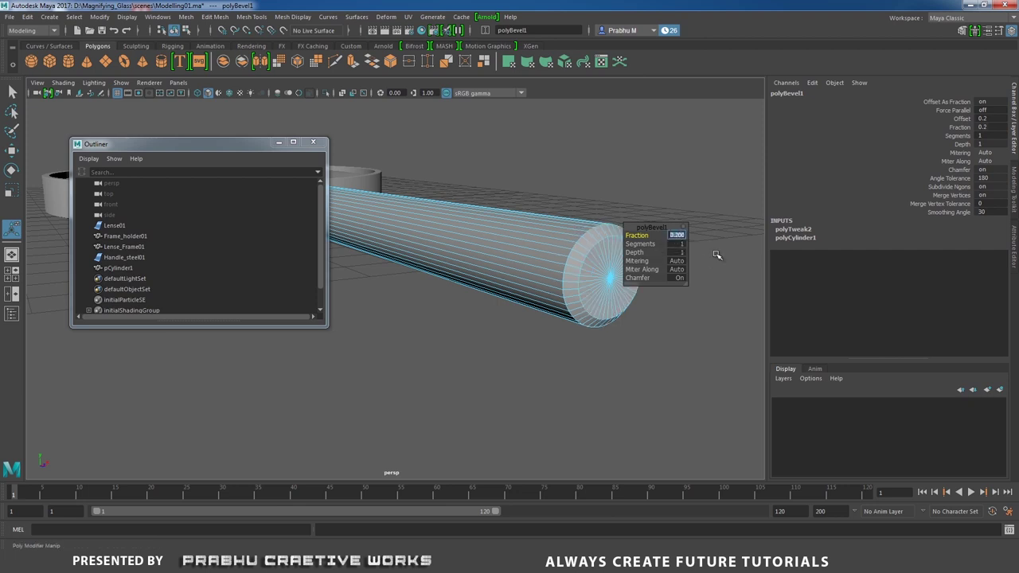
text(0.1)
key(Return)
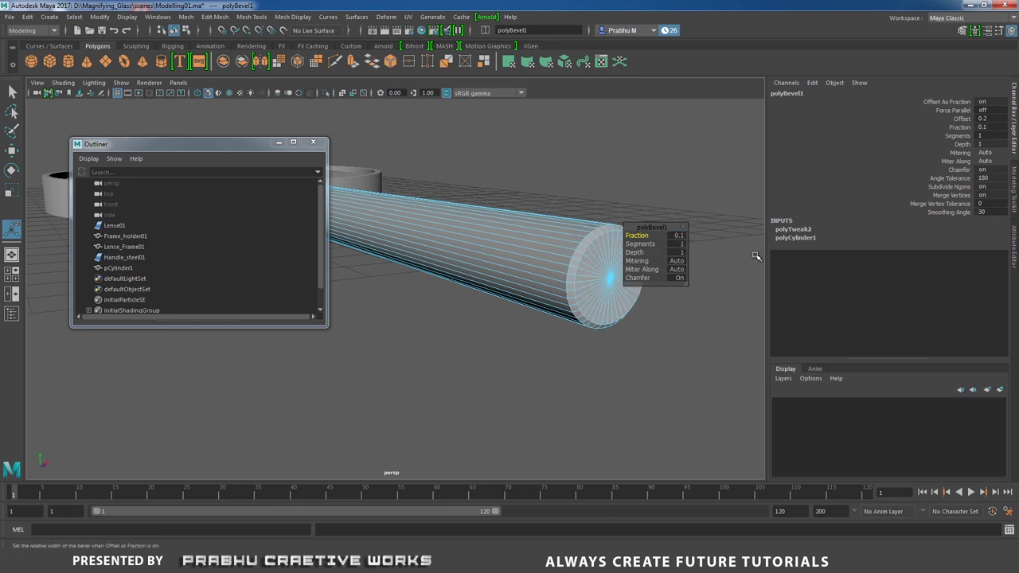
- Raise the end bevel's Segments to 4 and return the handle to object mode
click(679, 244)
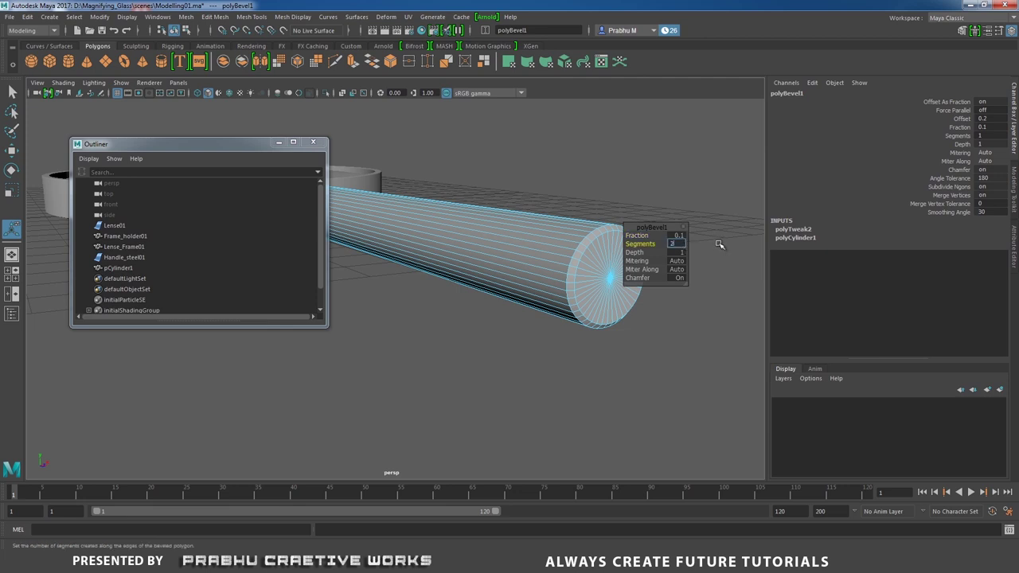
text(2)
key(Return)
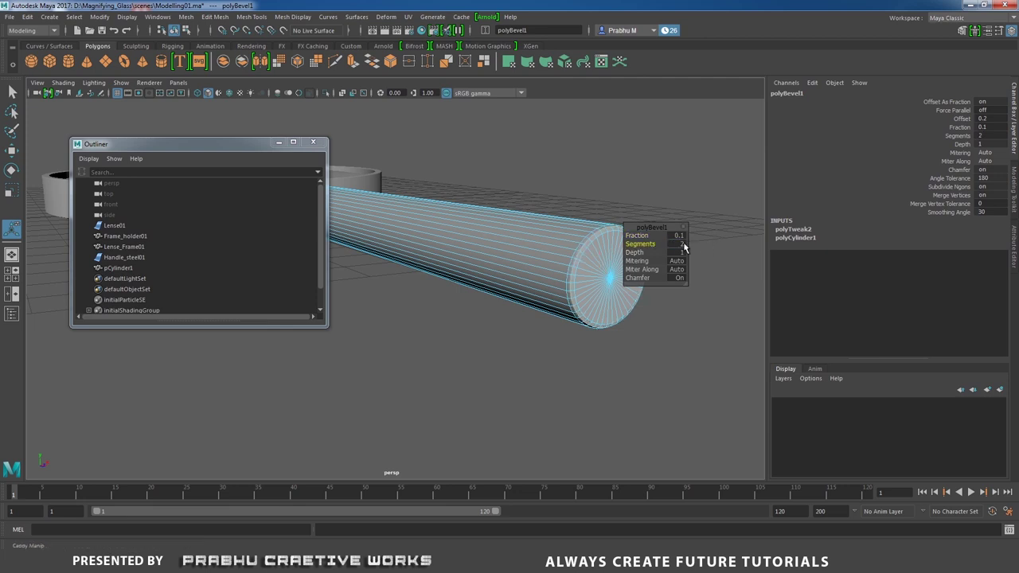
click(681, 245)
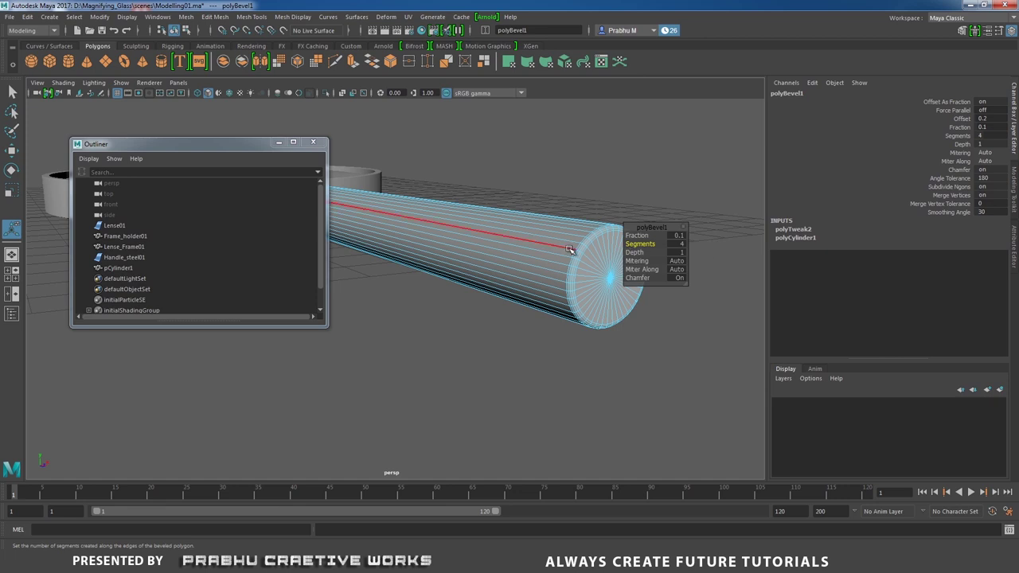
right_drag(609, 251, 613, 209)
- Isolate the handle and delete the cap faces at its connector end, selecting them from the cap's centre vertex
alt+drag(605, 269, 511, 214)
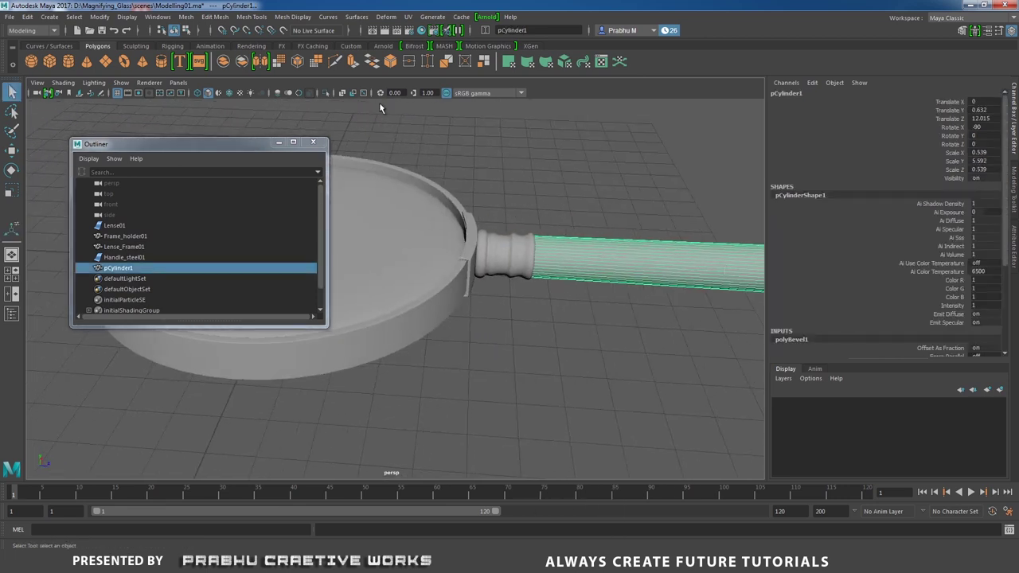
click(325, 92)
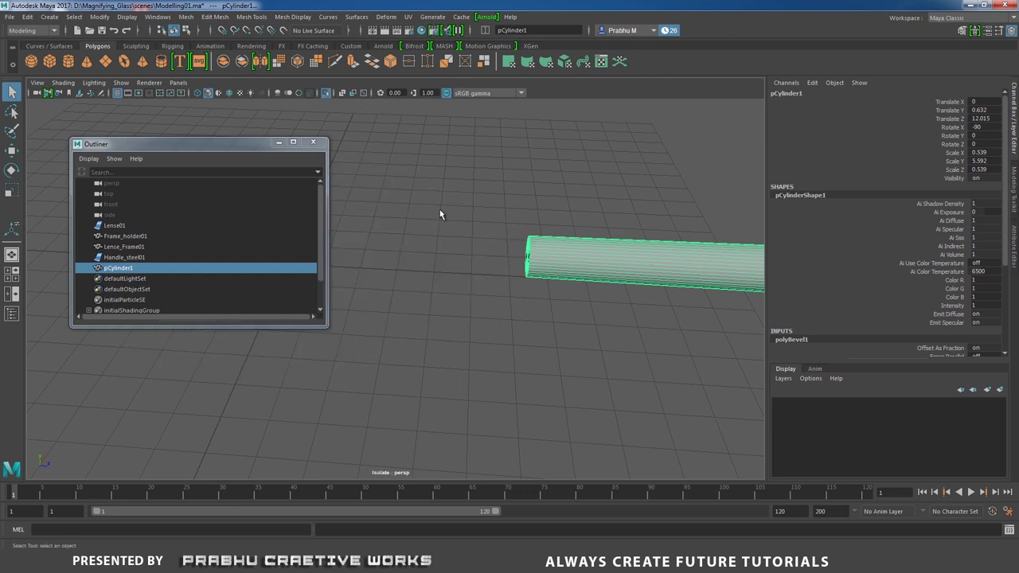
alt+drag(438, 214, 549, 237)
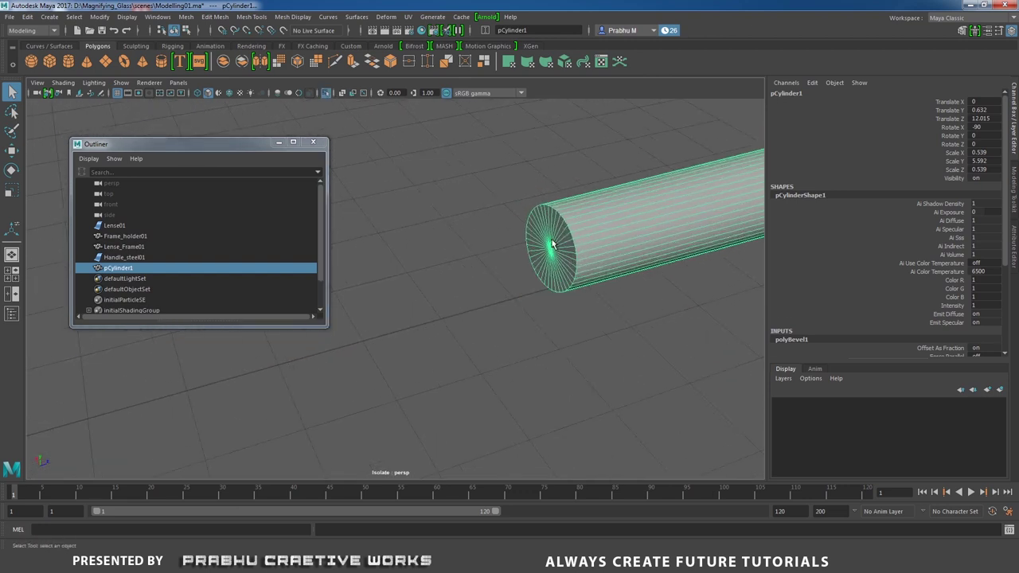
right_click(550, 234)
right_drag(550, 235, 499, 233)
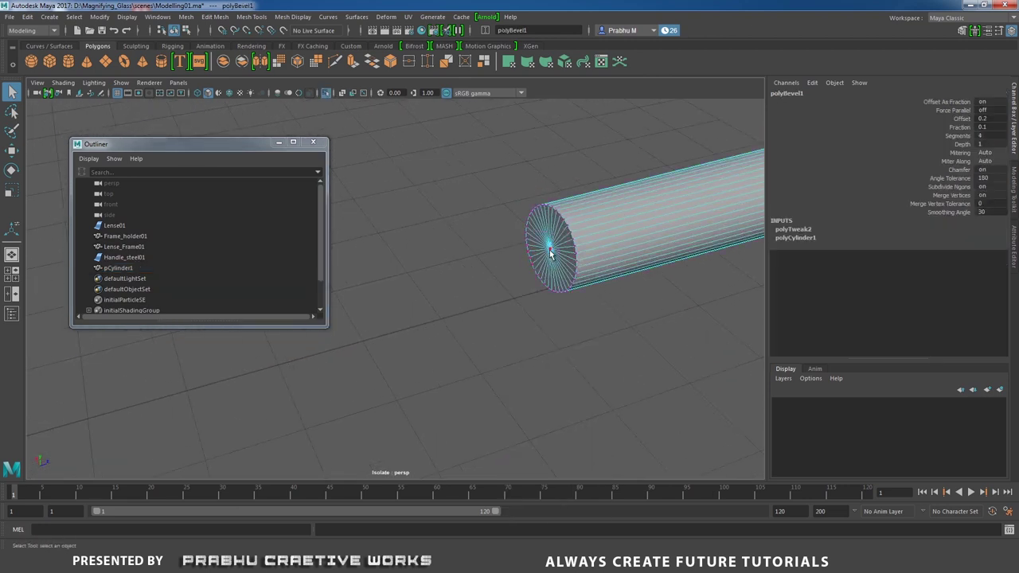
click(549, 252)
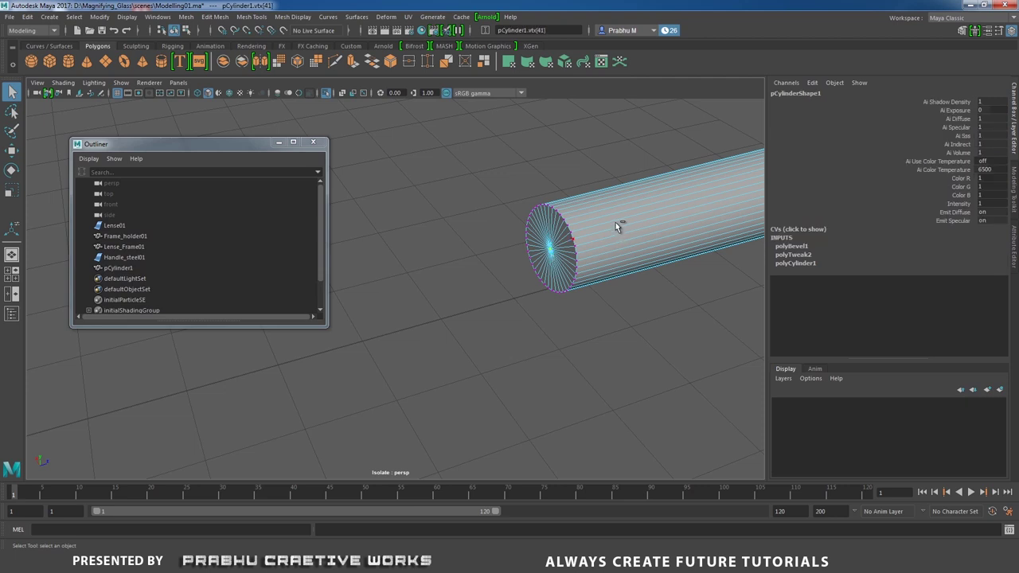
key(ctrl+F11)
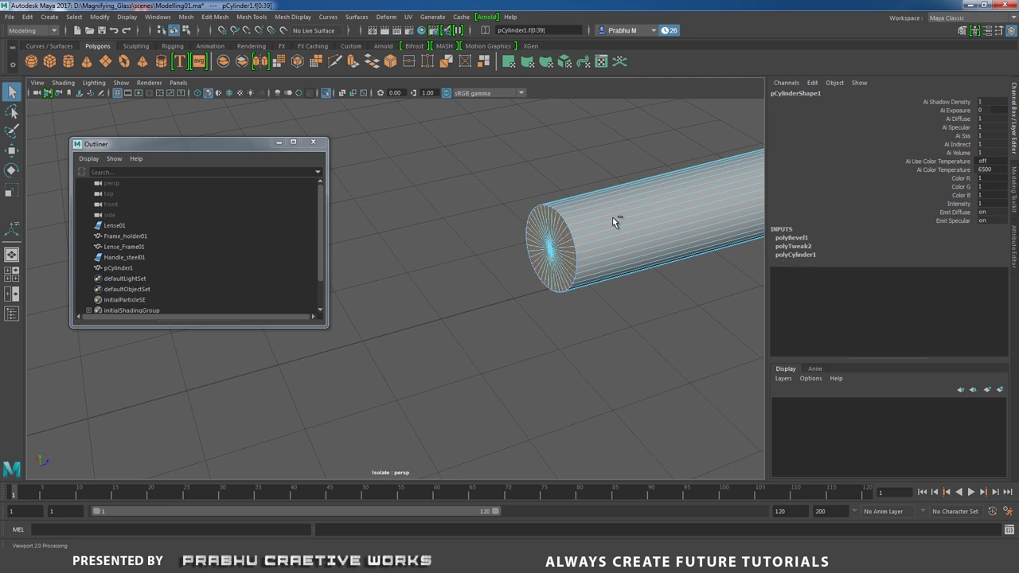
click(555, 184)
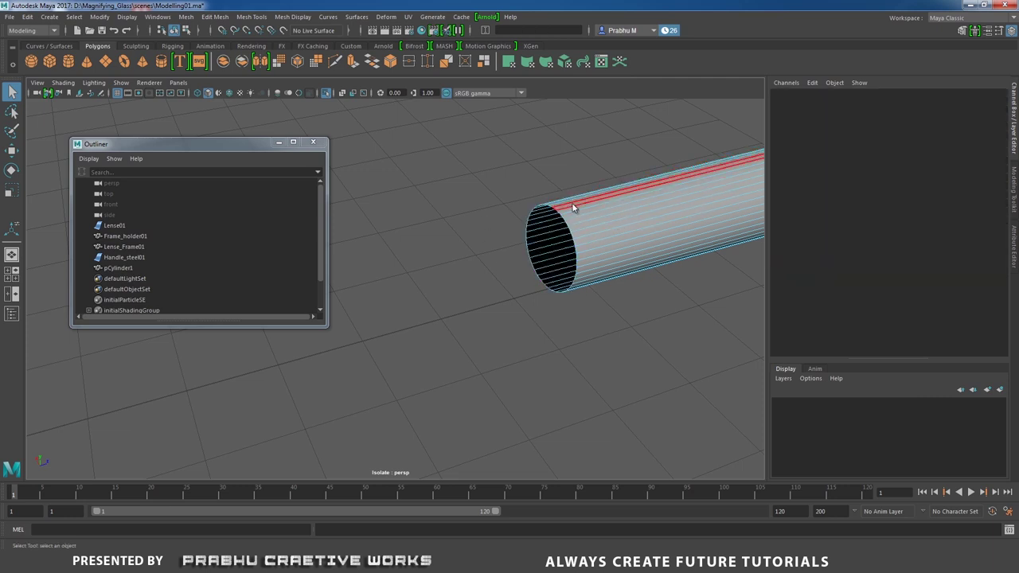
- Return the handle to object mode and end the isolation to show the whole model
right_click(572, 204)
click(624, 188)
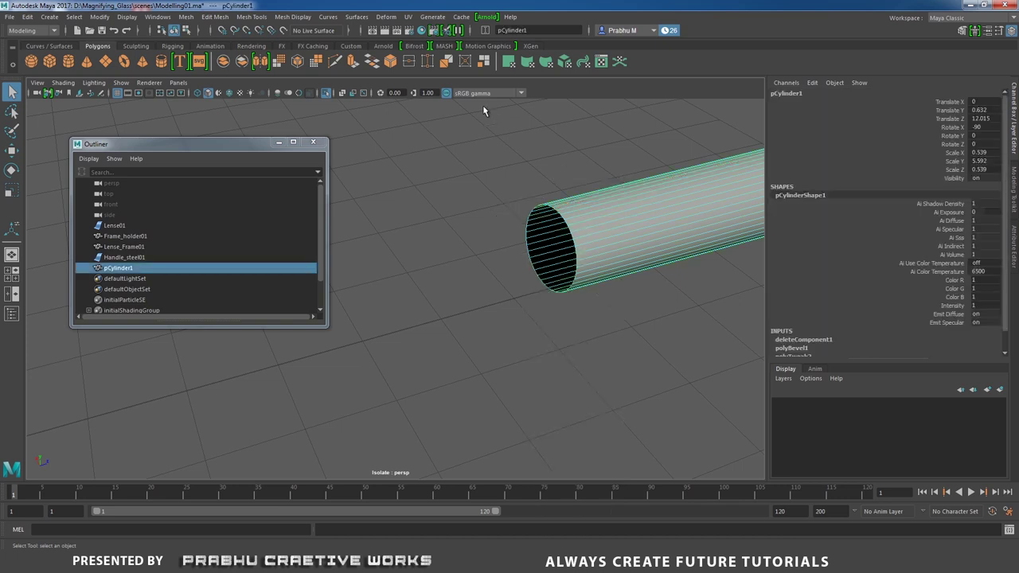
click(326, 93)
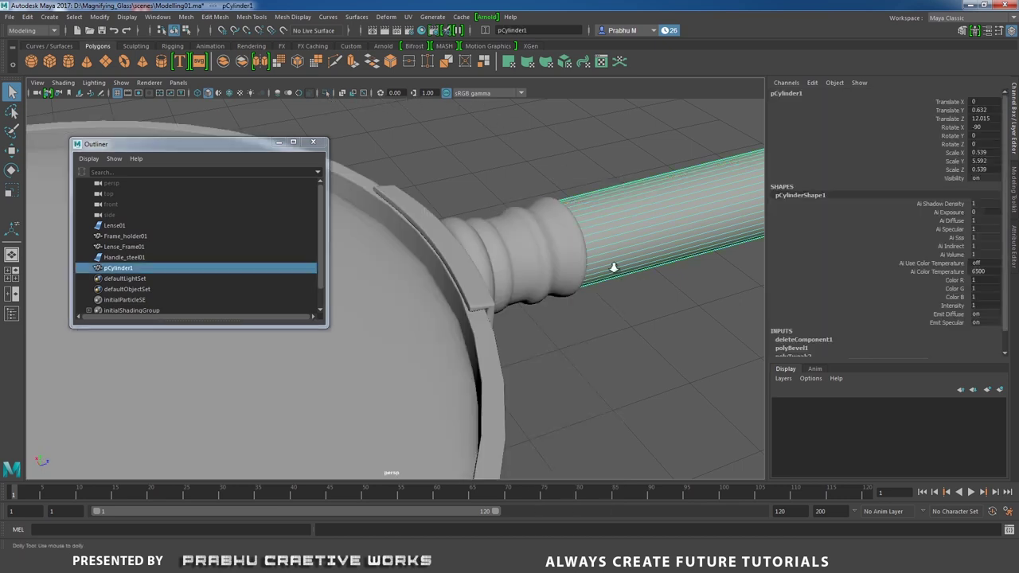
- Rename the handle cylinder Black_handle01
scroll(610, 268, down, 3)
alt+drag(651, 291, 581, 305)
scroll(580, 305, up, 4)
alt+drag(466, 287, 580, 261)
click(580, 261)
click(493, 328)
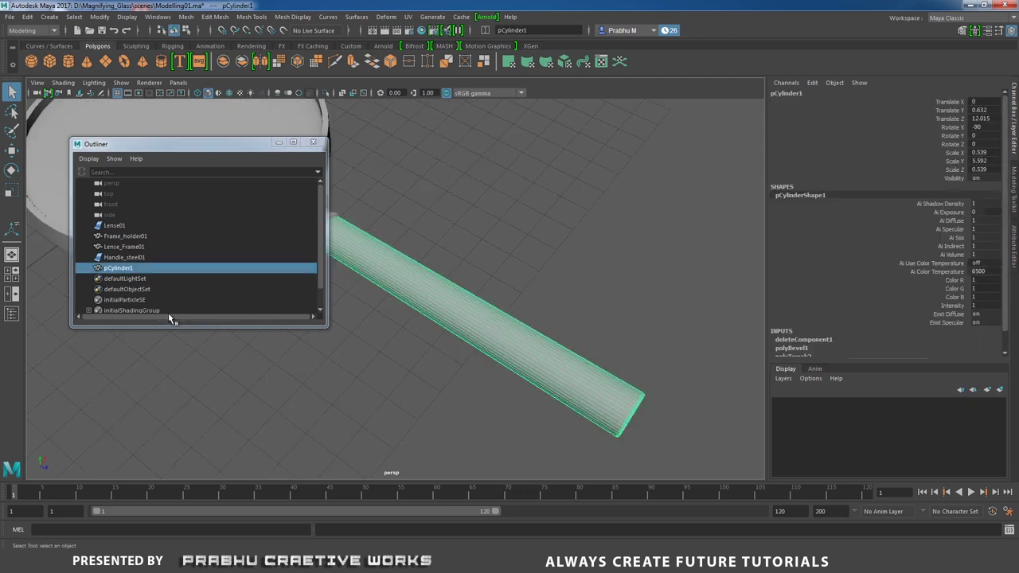
double_click(136, 269)
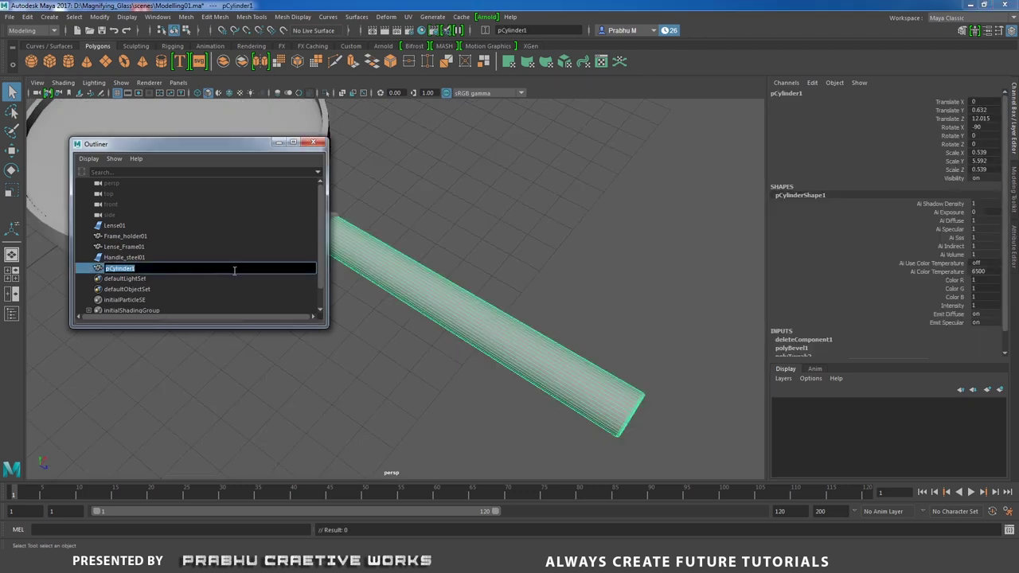
text(Black_handle0)
key(Return)
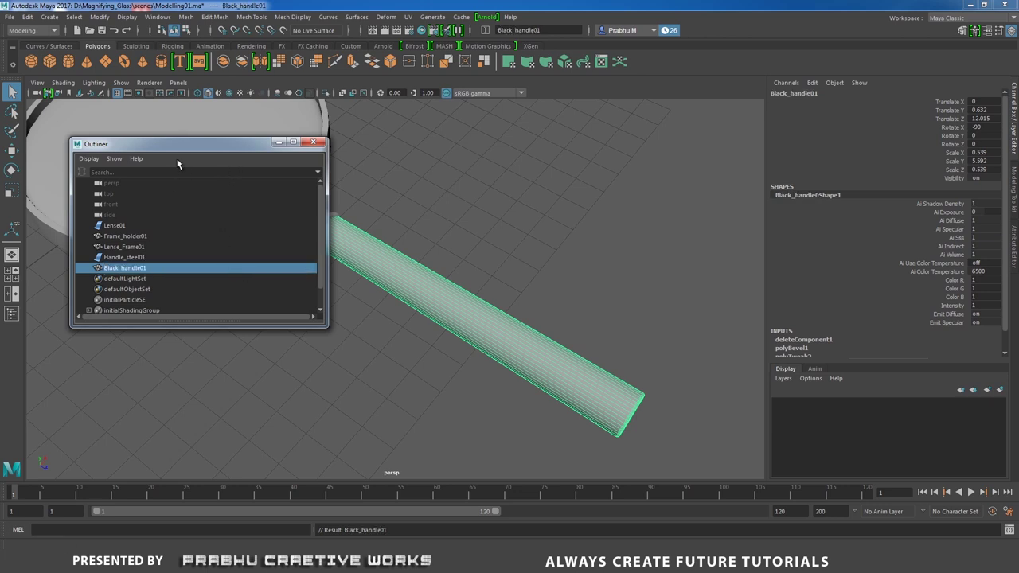
- Group Lense01, Frame_holder01, Lense_Frame01, Handle_steel01 and Black_handle01 together
drag(196, 147, 497, 143)
drag(421, 223, 426, 270)
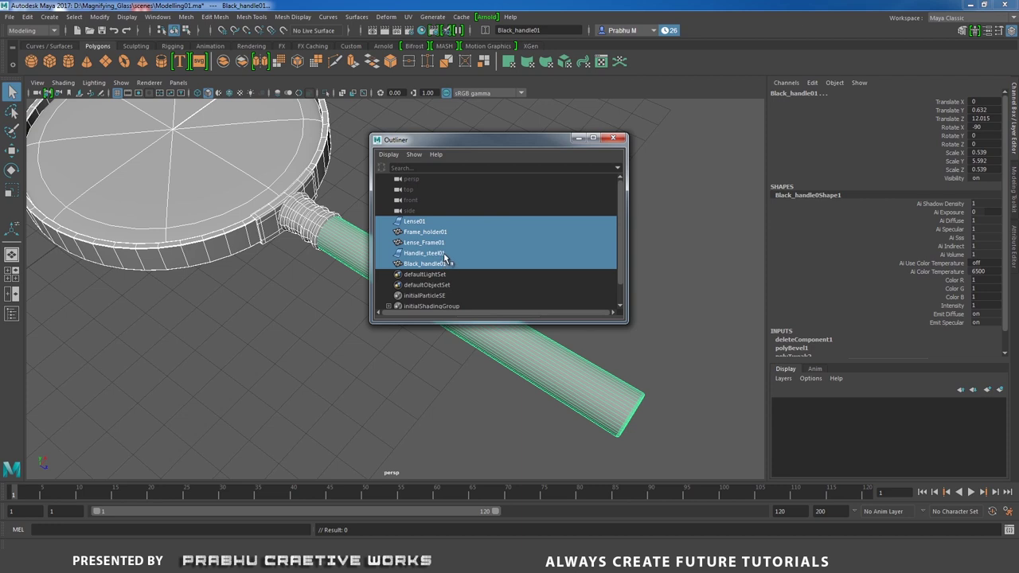
key(ctrl+g)
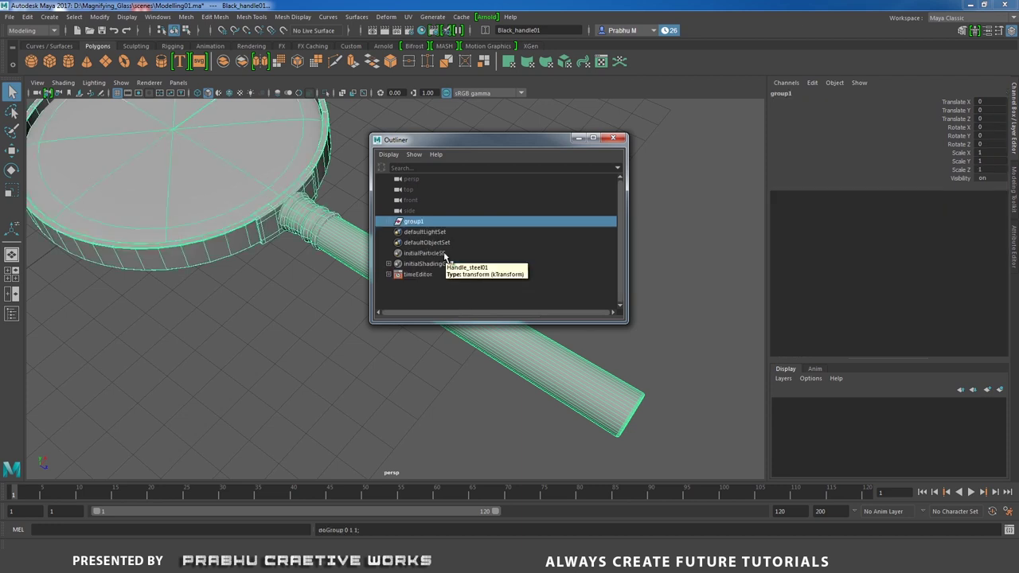
- Check the new group's contents and rename the group Magnifying_glass01
click(388, 222)
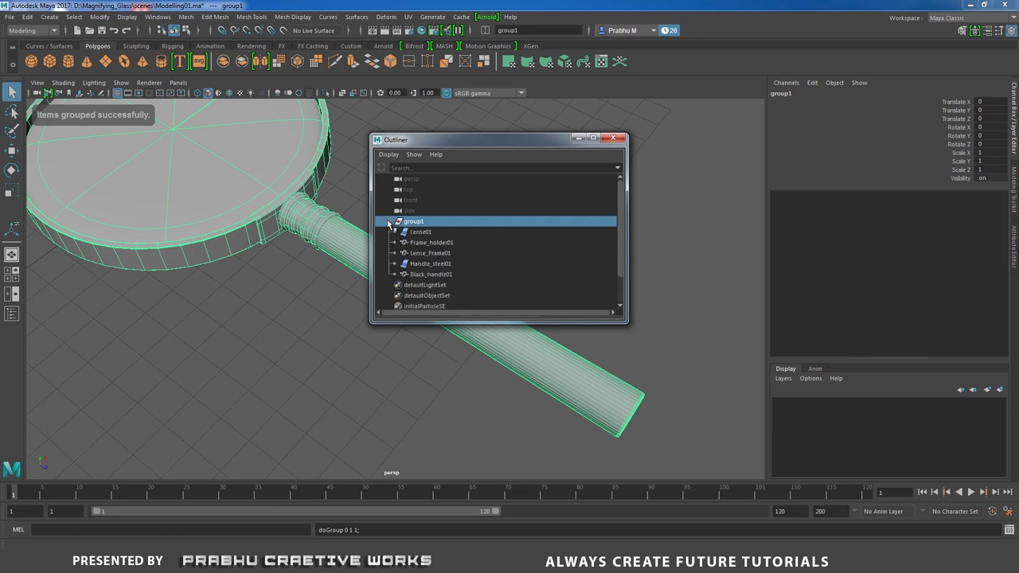
click(388, 223)
double_click(445, 220)
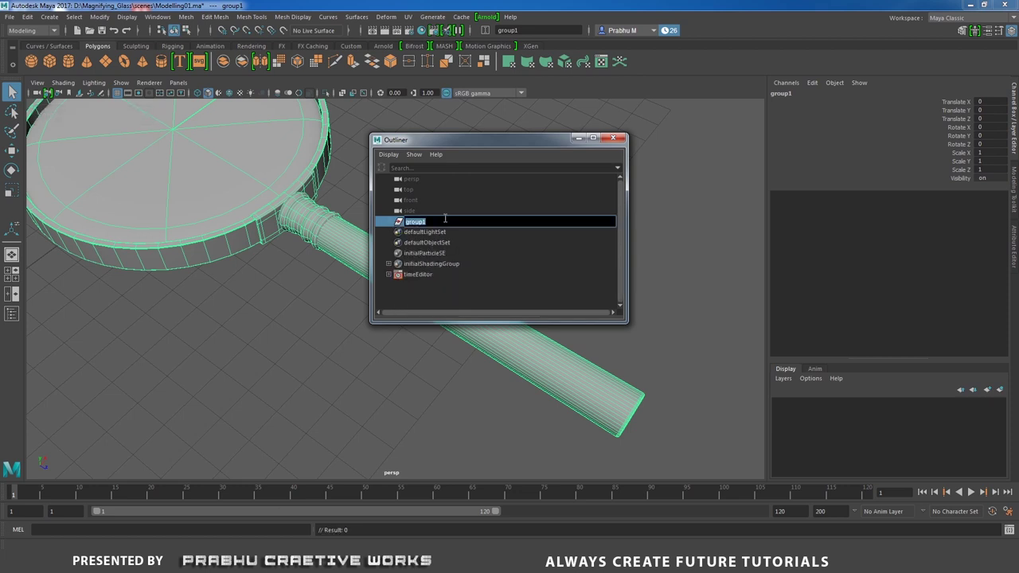
text(Magnifying_glass01)
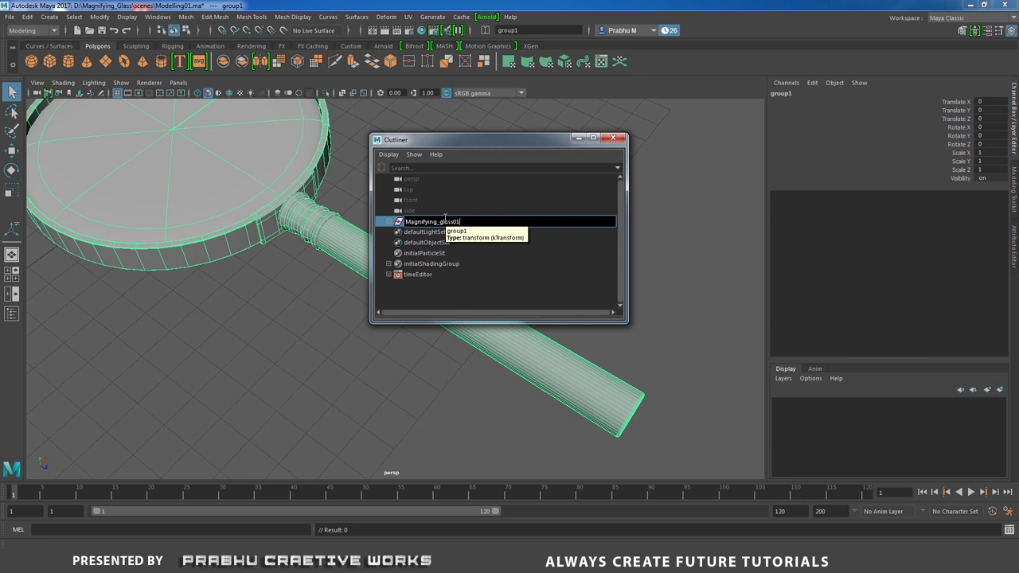
key(Return)
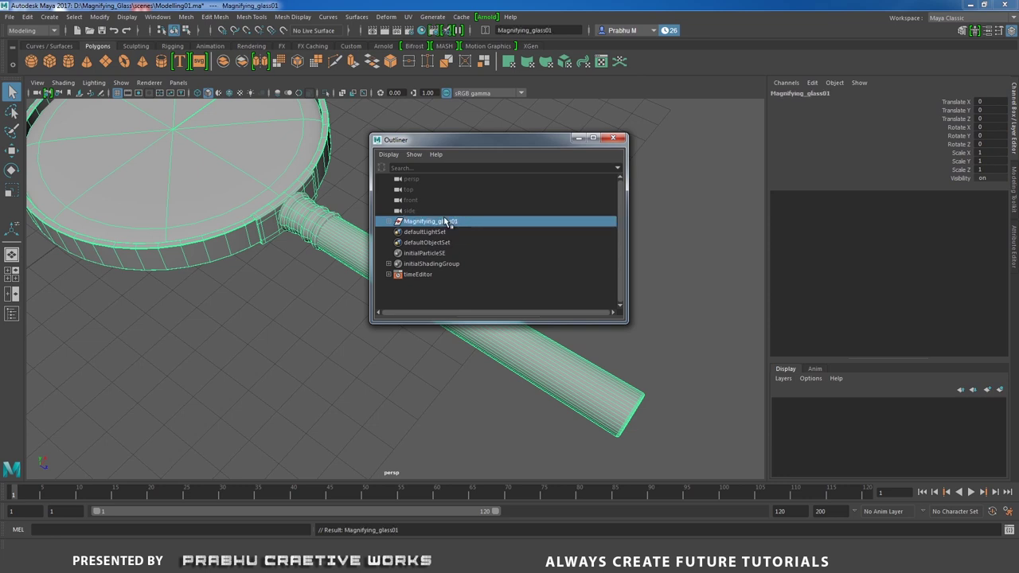
- Minimise the Outliner and lengthen the handle by moving its outer end vertices away from the lens, returning to object mode
click(574, 140)
key(f)
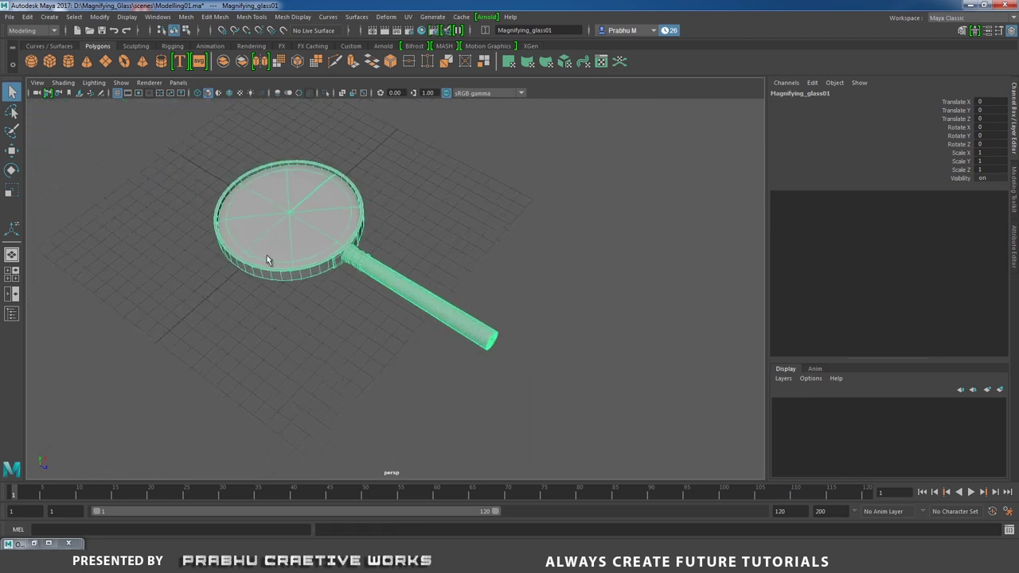
alt+drag(269, 258, 438, 298)
click(450, 352)
click(486, 281)
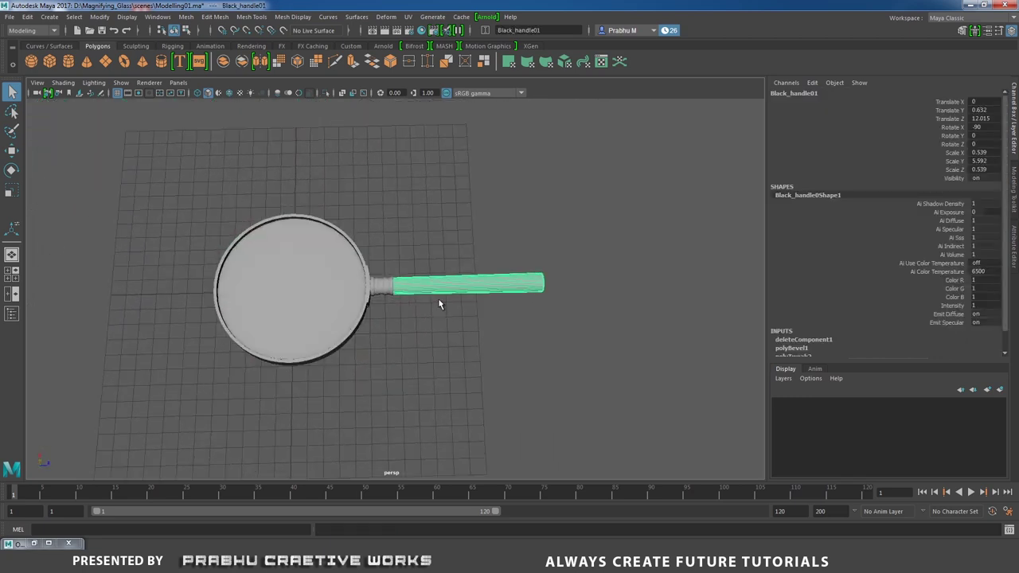
right_drag(454, 271, 393, 255)
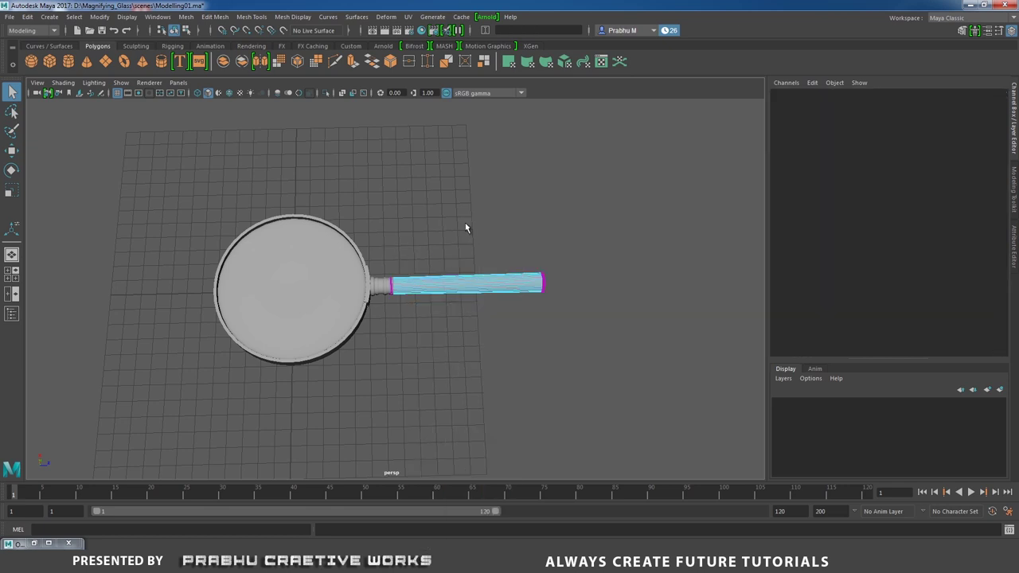
drag(467, 224, 576, 355)
key(w)
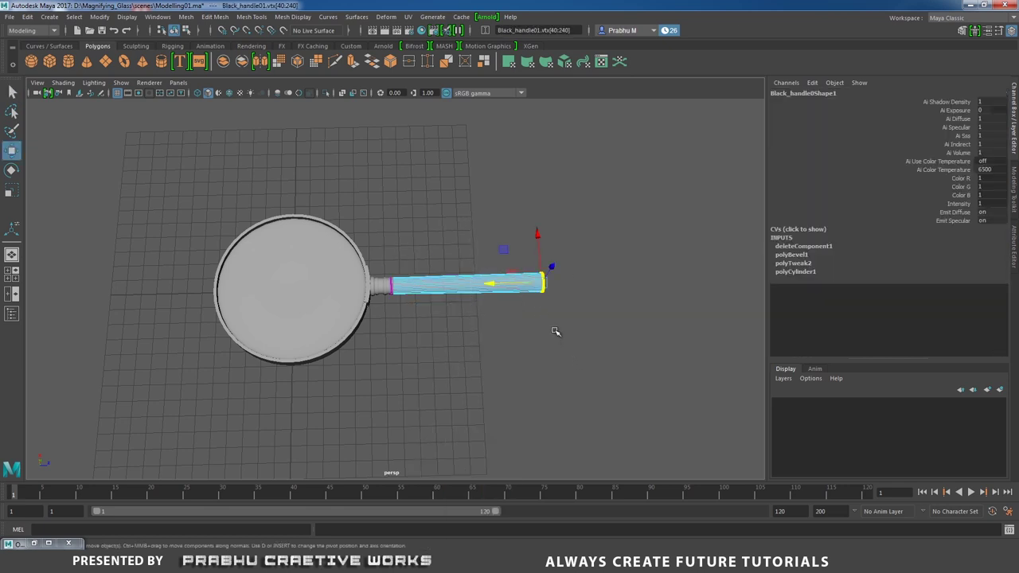
mouse_move(500, 285)
mouse_down()
mouse_move(536, 288)
mouse_move(482, 230)
mouse_move(508, 277)
mouse_up()
right_drag(495, 261, 487, 227)
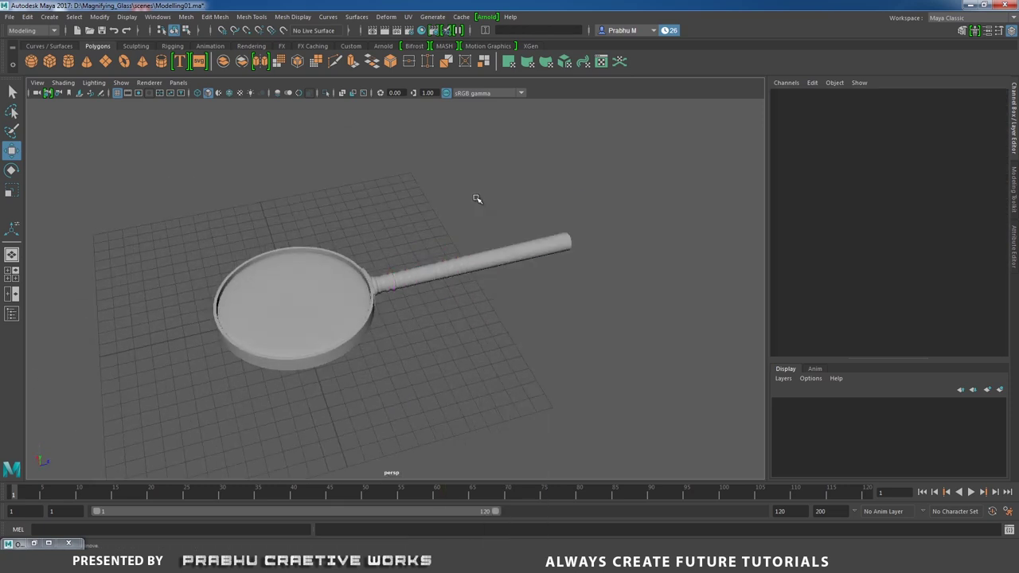
alt+drag(477, 198, 426, 266)
alt+drag(286, 327, 222, 323)
mouse_move(329, 339)
alt+mouse_down()
mouse_move(316, 345)
mouse_move(298, 288)
mouse_move(305, 348)
mouse_move(314, 349)
alt+mouse_up()
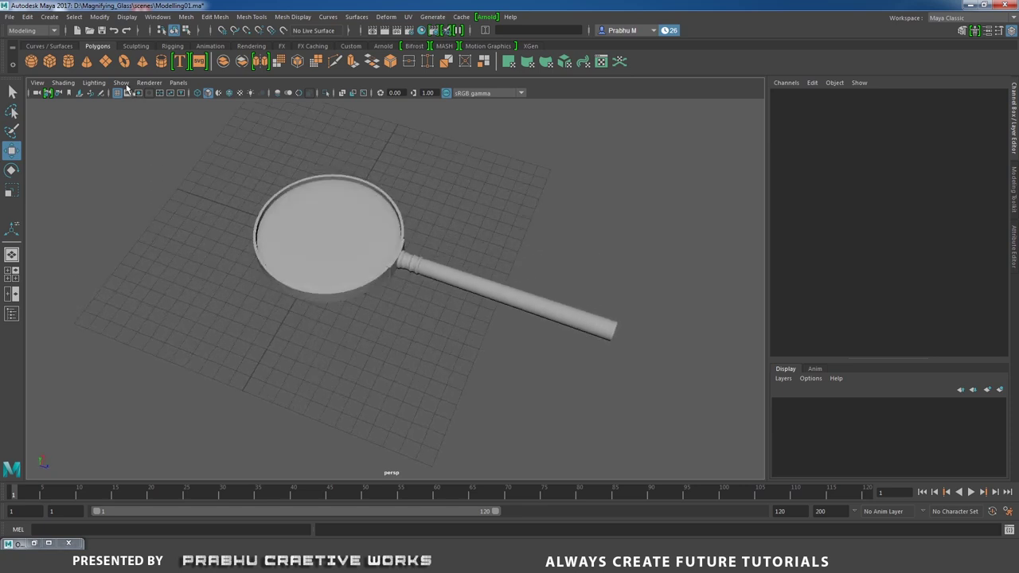
alt+drag(199, 208, 99, 340)
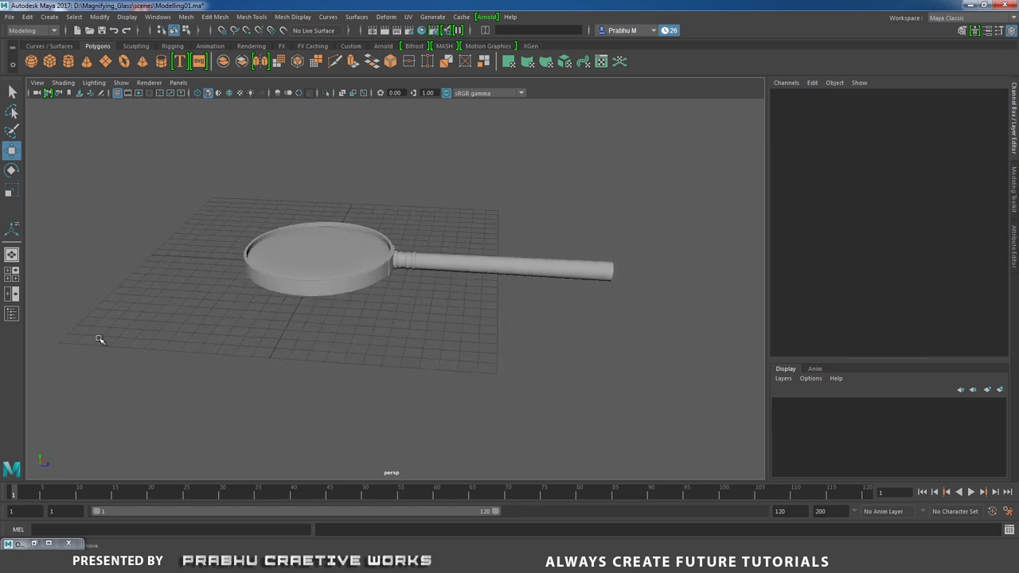
- Select the Magnifying_glass01 group and raise it slightly in the front view to Translate Y 0.005, so it rests on the grid
click(33, 543)
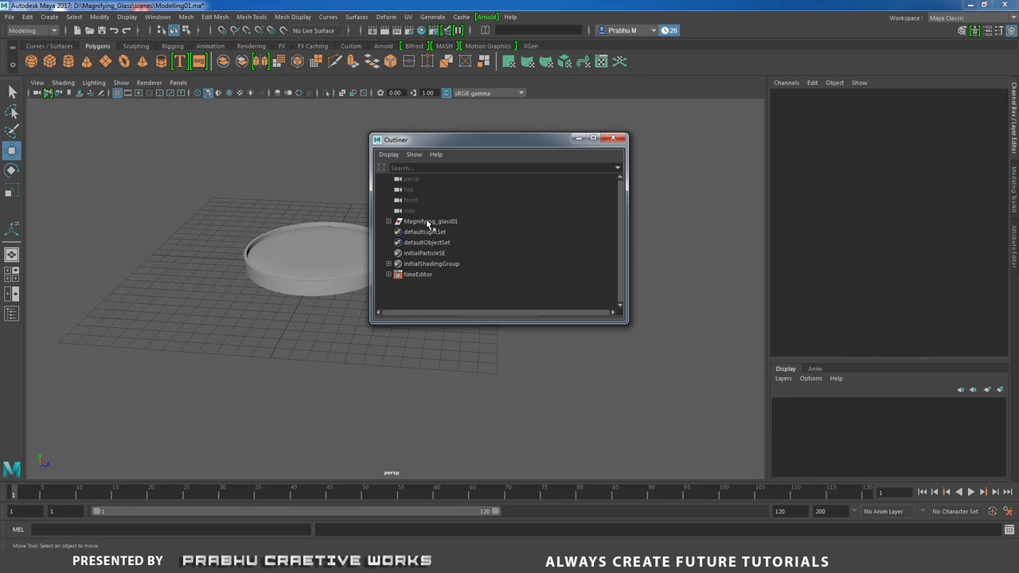
click(428, 222)
click(579, 142)
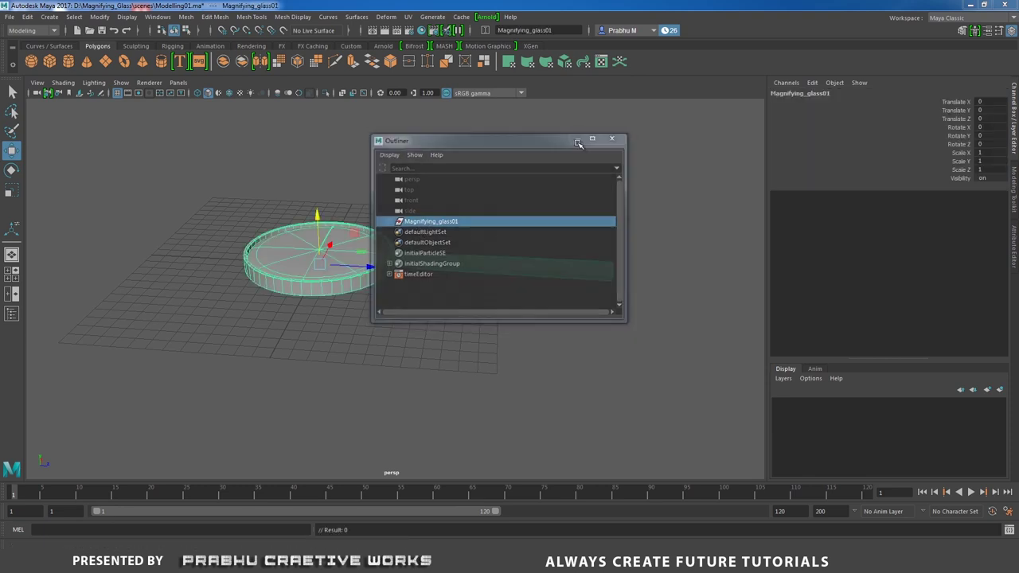
key(space)
drag(444, 316, 442, 337)
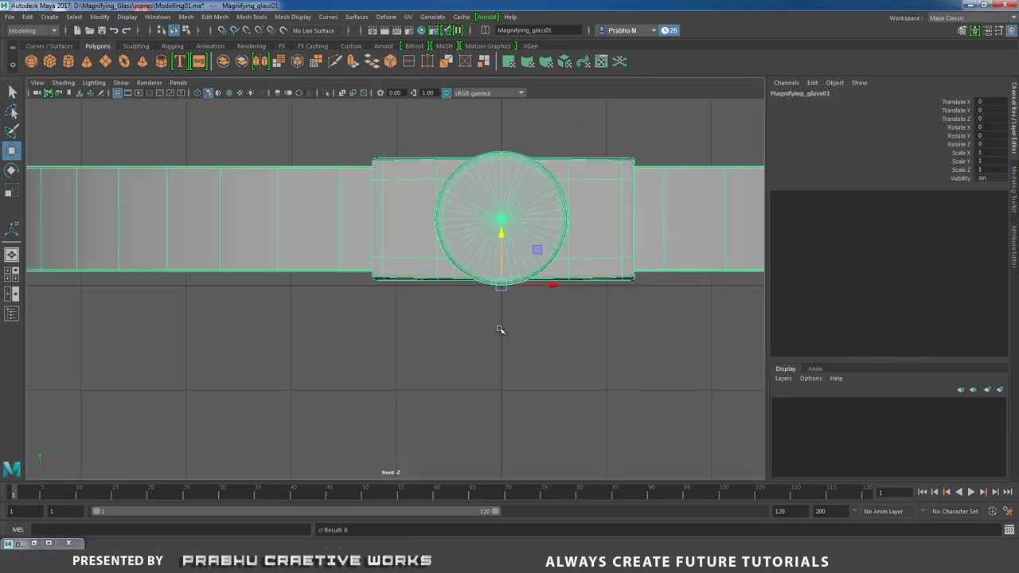
alt+middle_drag(500, 329, 448, 327)
alt+right_drag(464, 334, 618, 365)
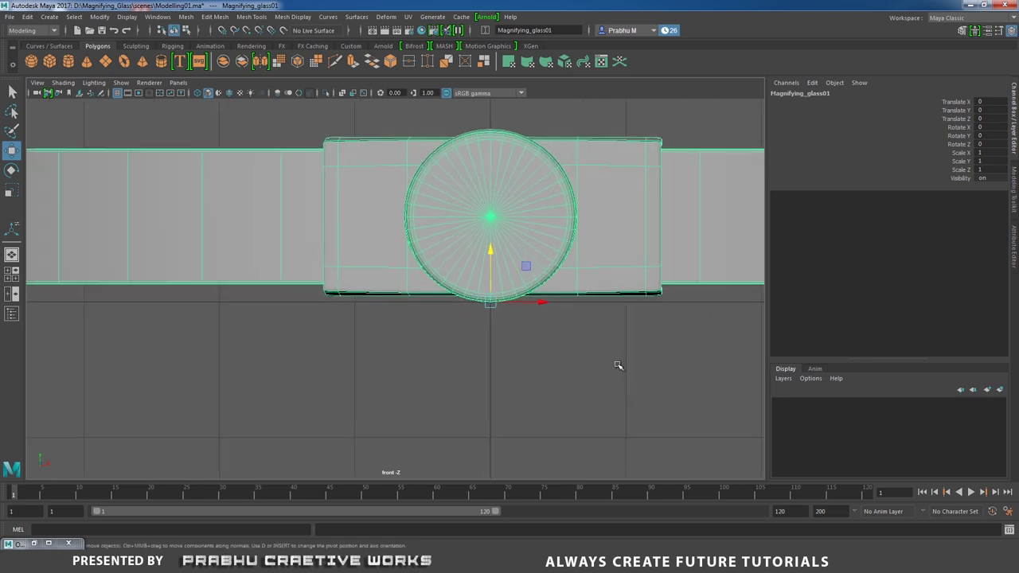
scroll(530, 345, up, 2)
alt+middle_drag(532, 313, 485, 291)
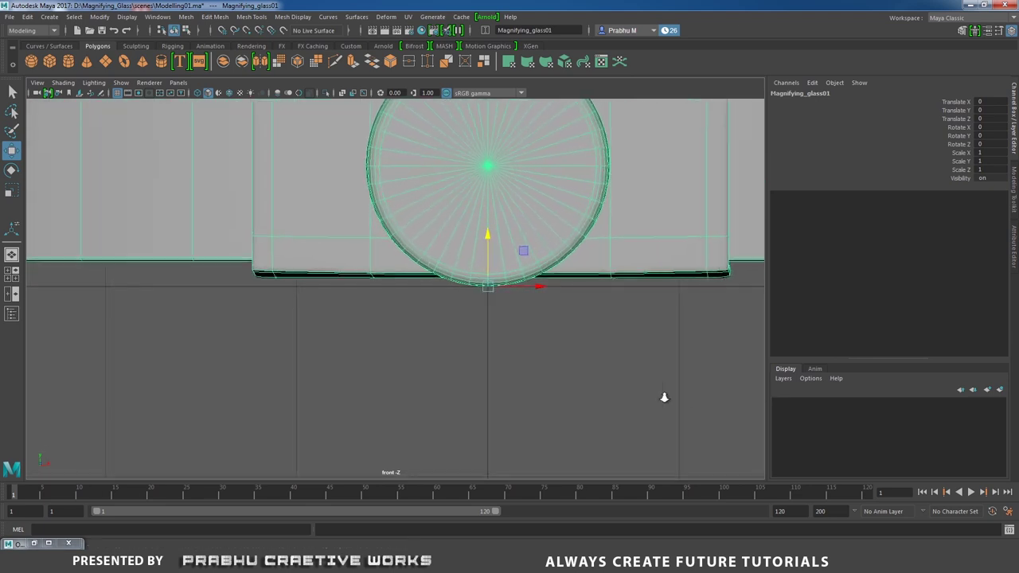
scroll(664, 397, up, 1)
drag(502, 232, 502, 233)
scroll(492, 323, up, 2)
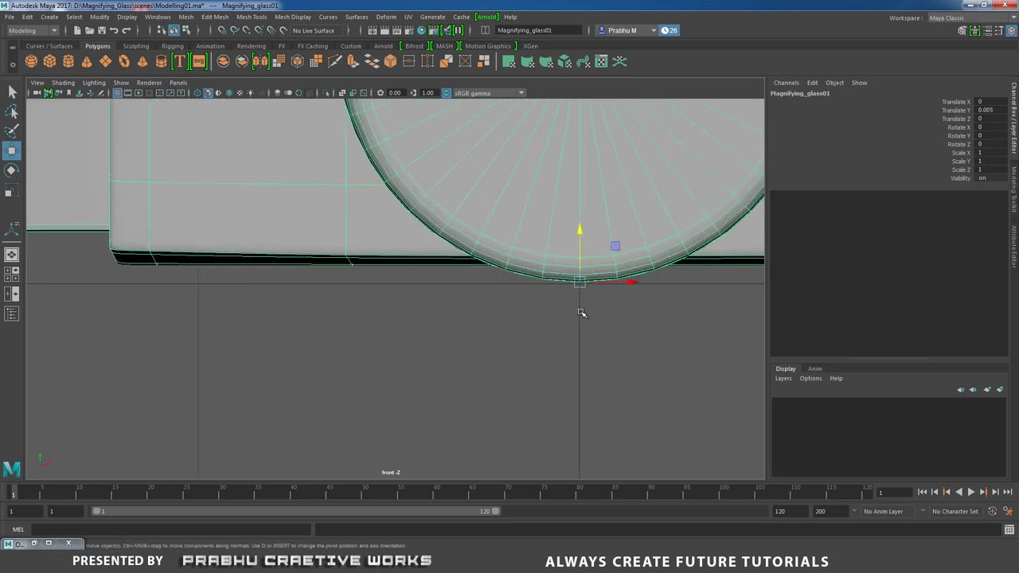
- Create a polygon plane under the magnifying glass in the perspective view and scale it uniformly to 140.436
key(space)
drag(597, 343, 579, 334)
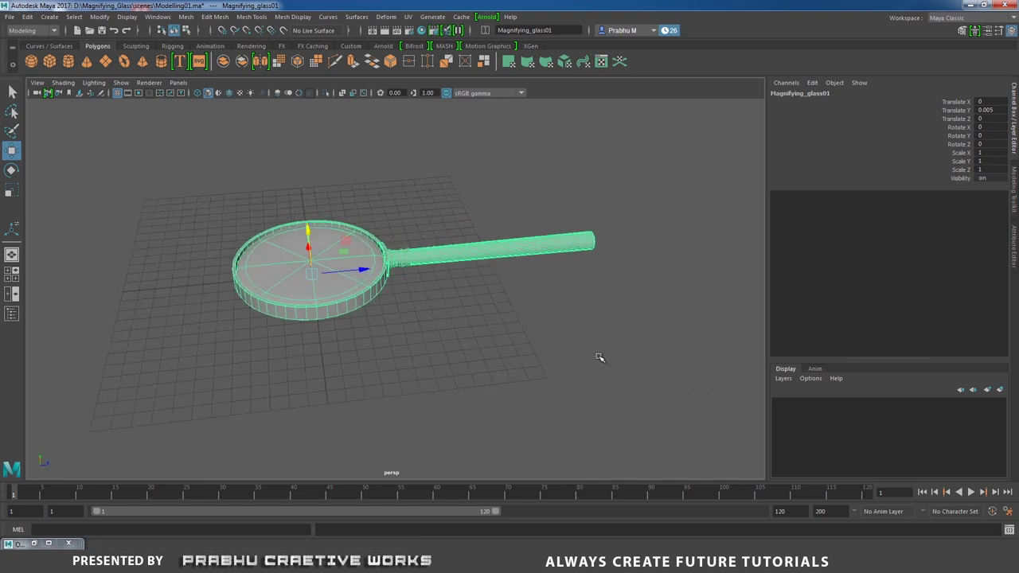
click(107, 63)
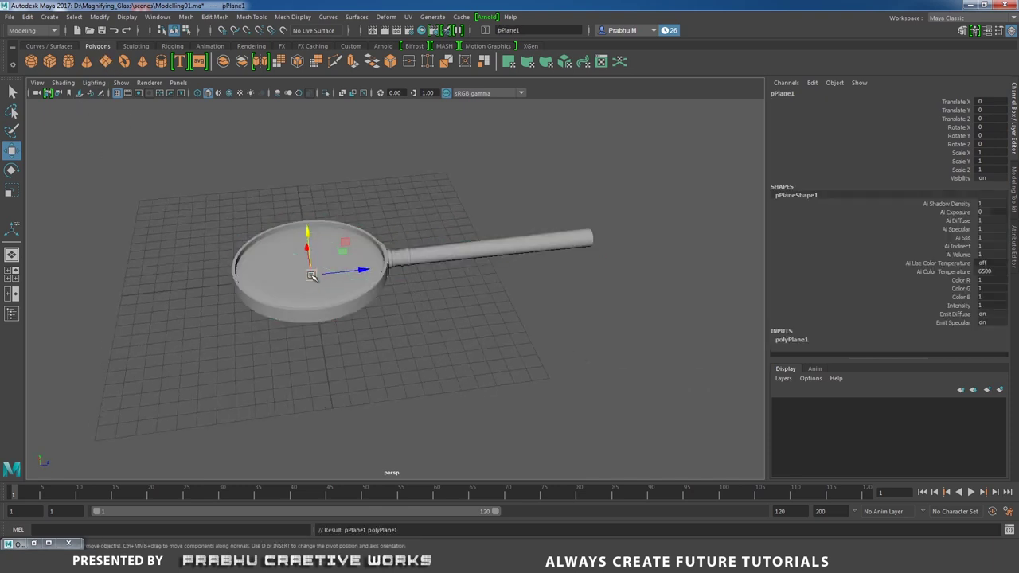
key(r)
drag(313, 277, 625, 236)
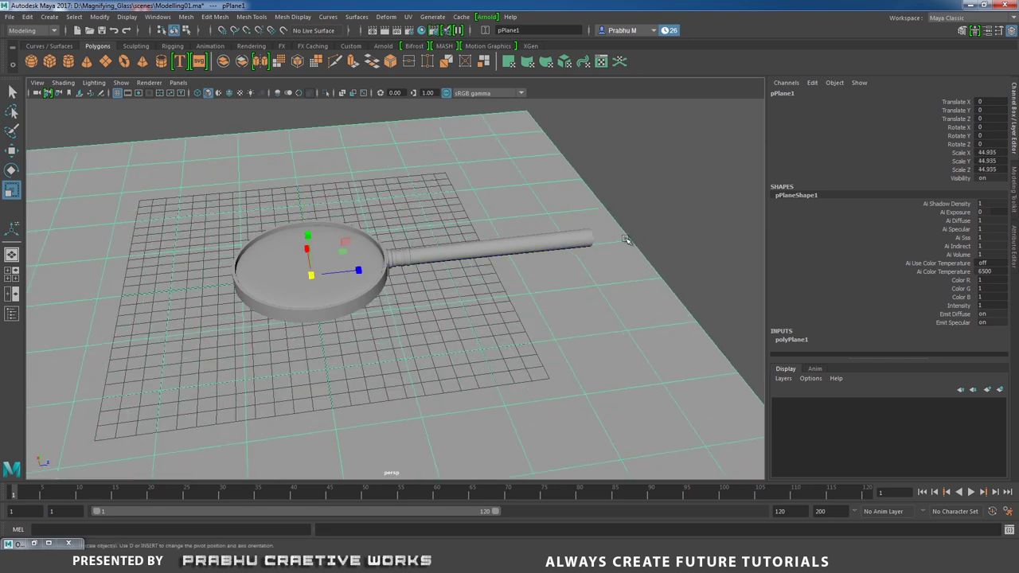
alt+right_drag(571, 251, 119, 161)
drag(390, 277, 631, 186)
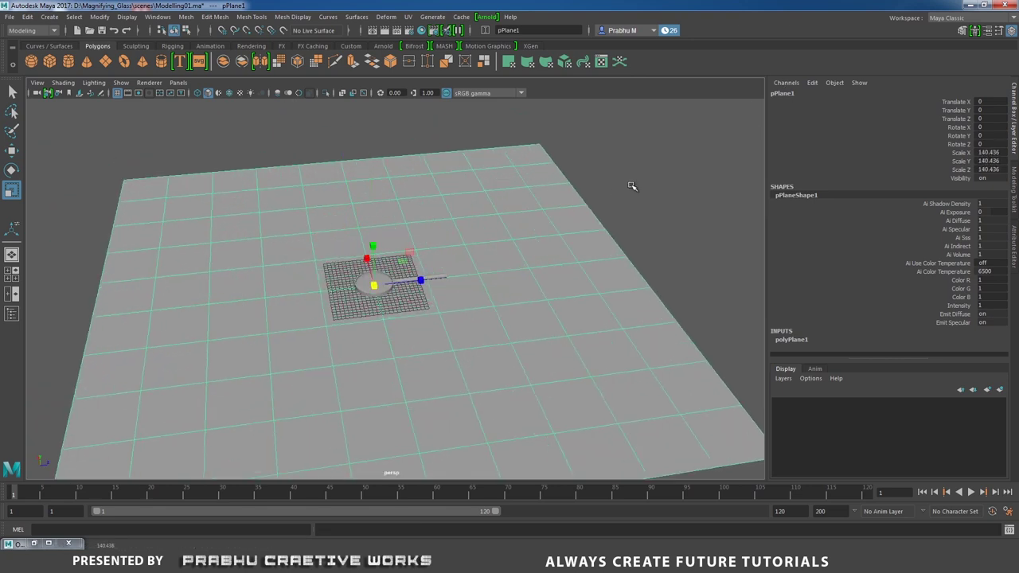
- Rename the large plane _ground01 and set its width and height subdivisions to 1
double_click(784, 94)
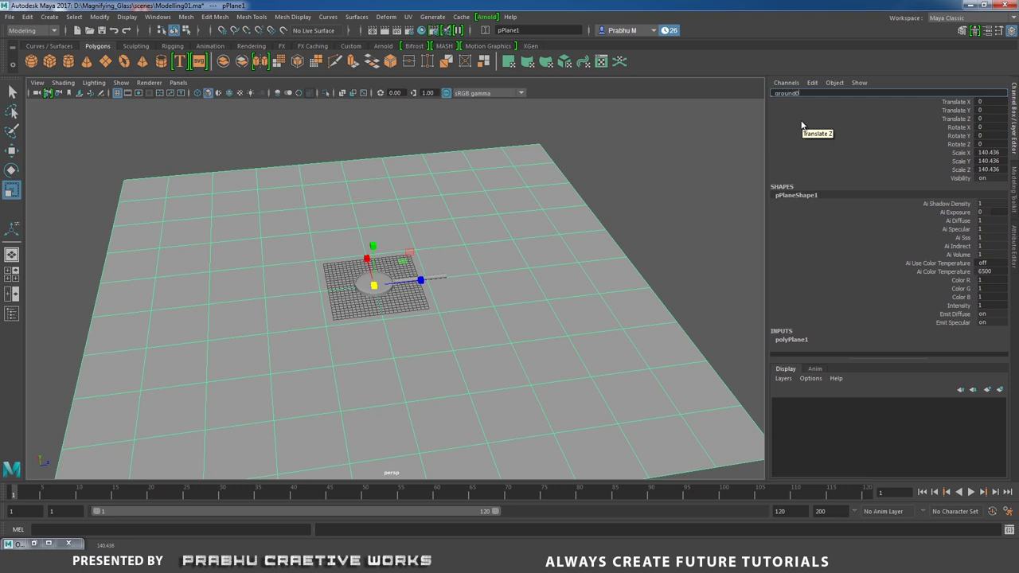
key(Return)
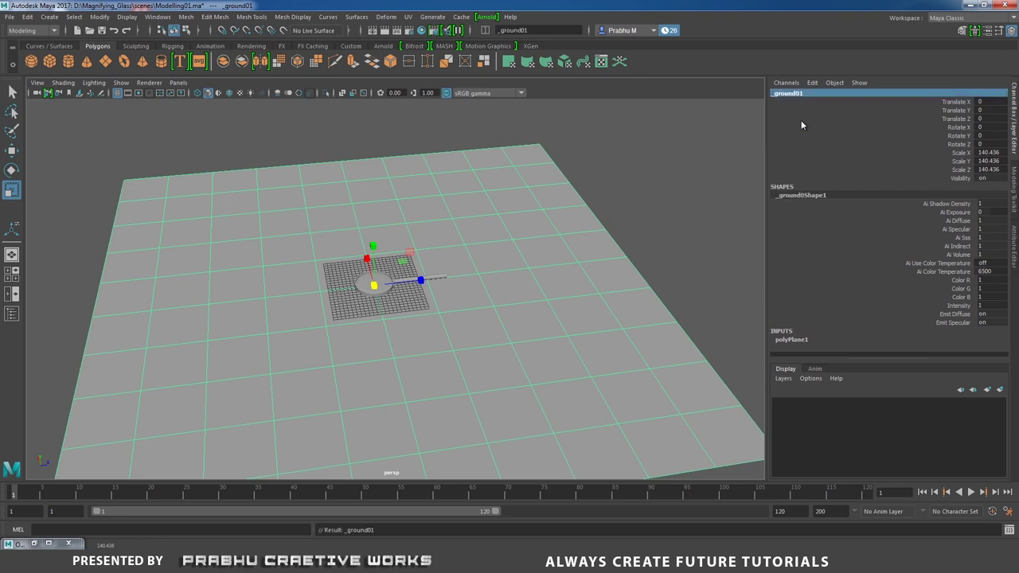
click(799, 339)
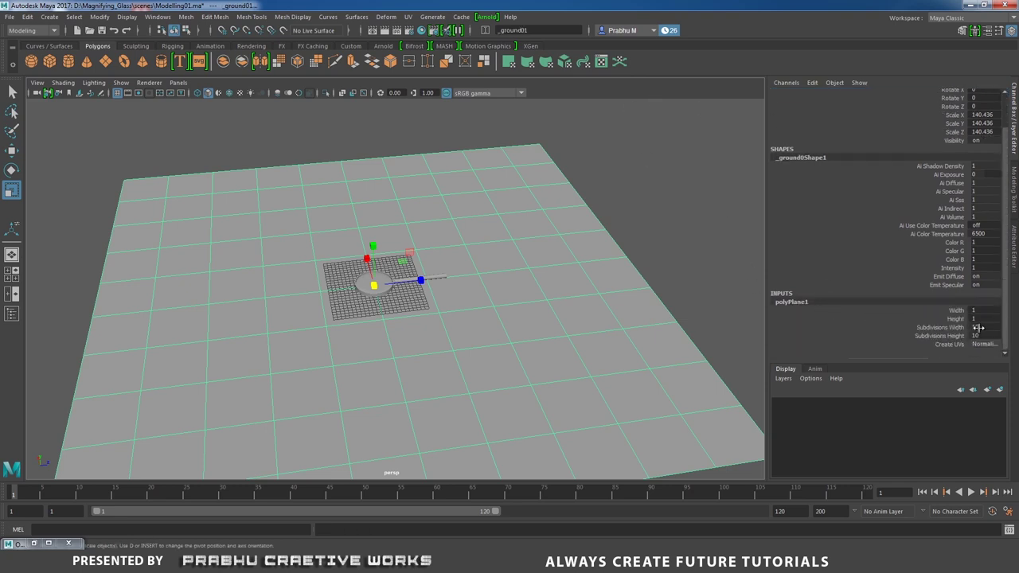
click(978, 327)
click(984, 344)
click(985, 336)
click(985, 335)
text(1)
key(Return)
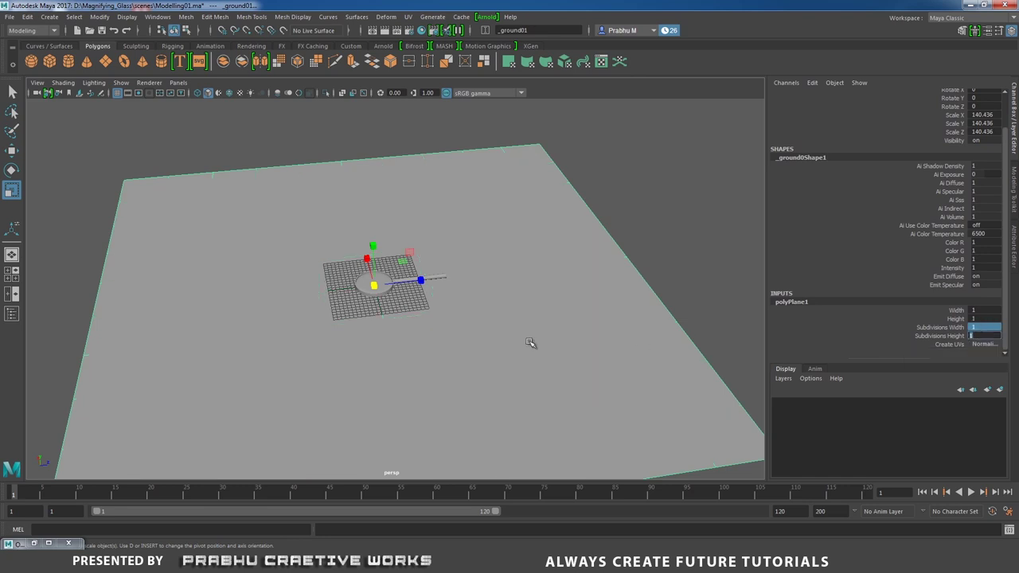
- Remove the leading underscore from the plane's name, making it ground01, and close the Outliner
click(35, 545)
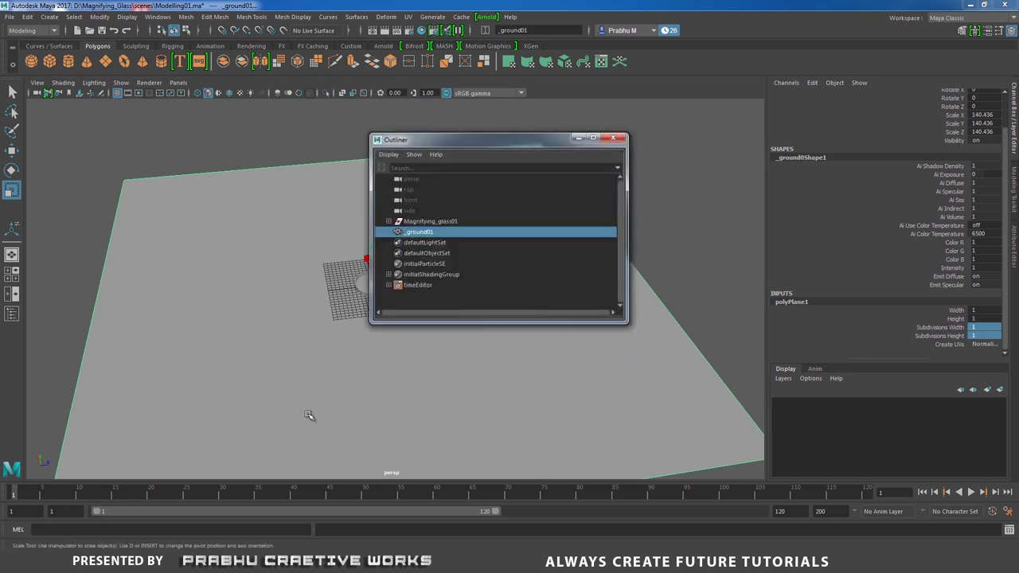
double_click(414, 233)
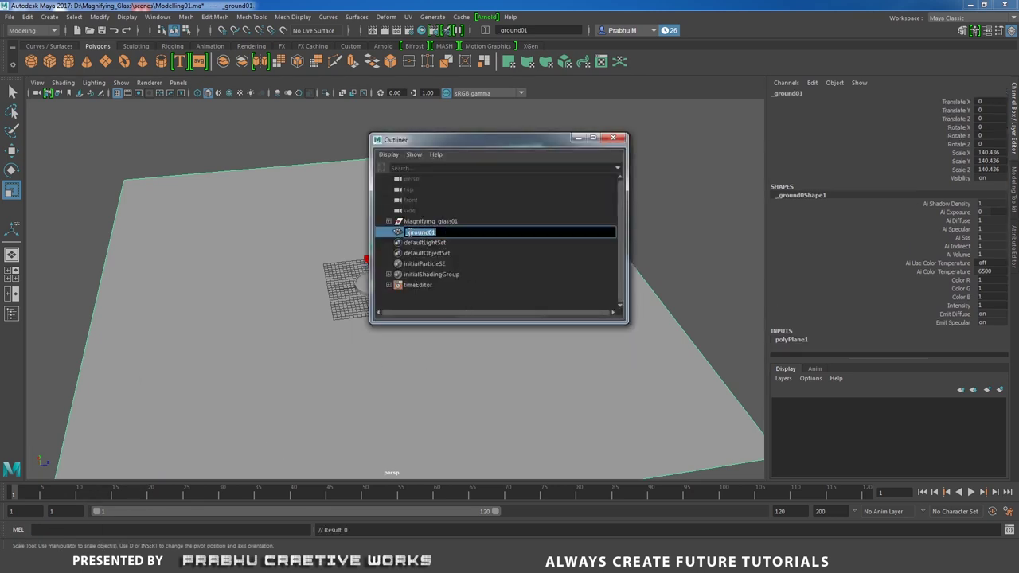
key(BackSpace)
key(Return)
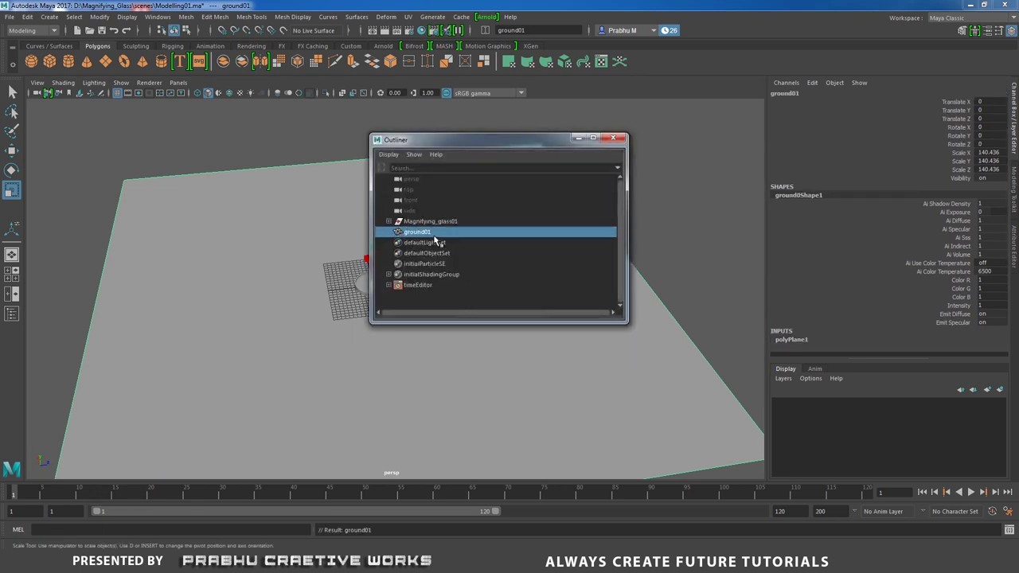
click(620, 138)
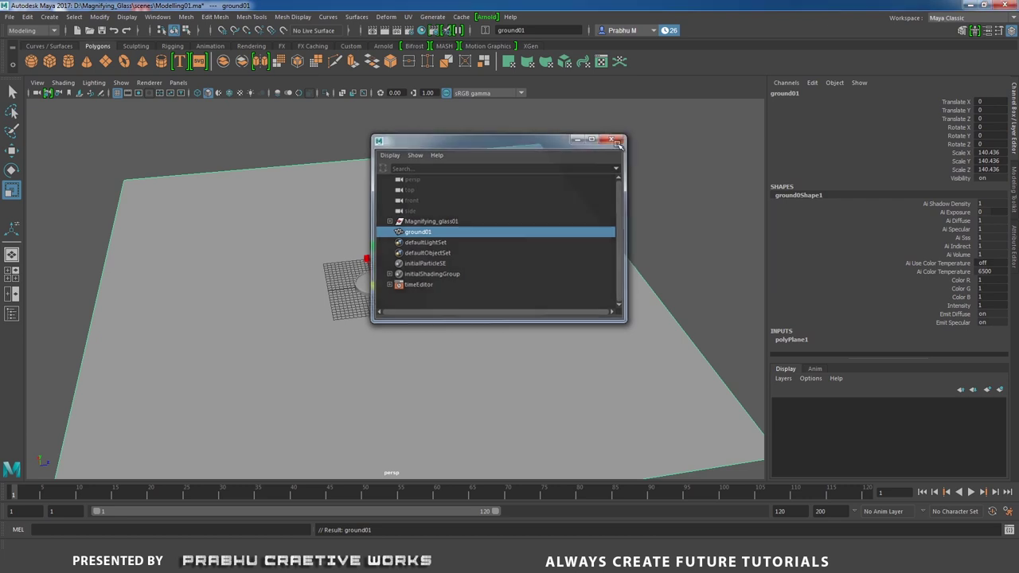
- Create a second polygon plane at the origin and turn on Wireframe on Shaded
scroll(533, 286, up, 5)
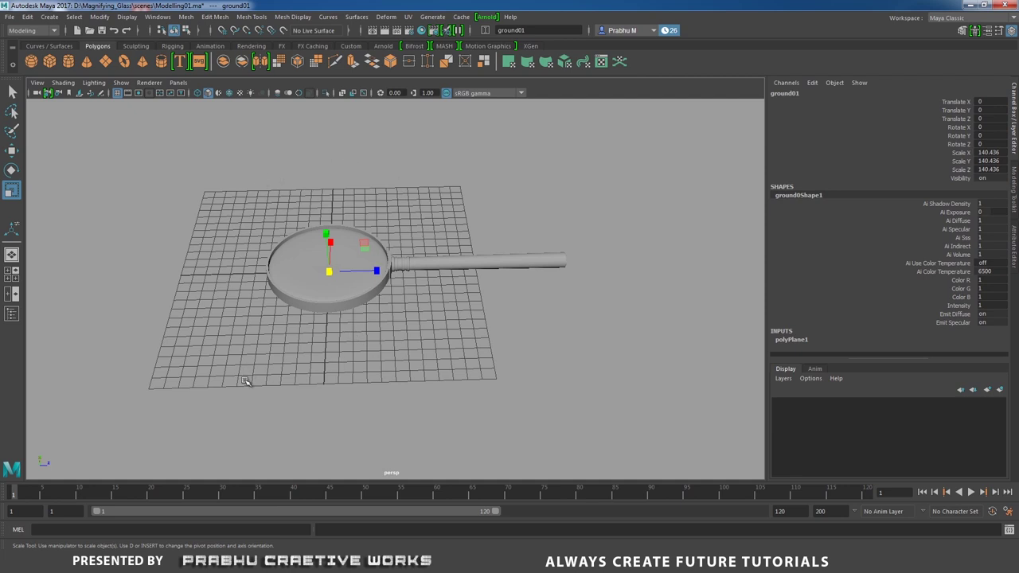
click(109, 64)
alt+drag(250, 238, 271, 228)
click(63, 83)
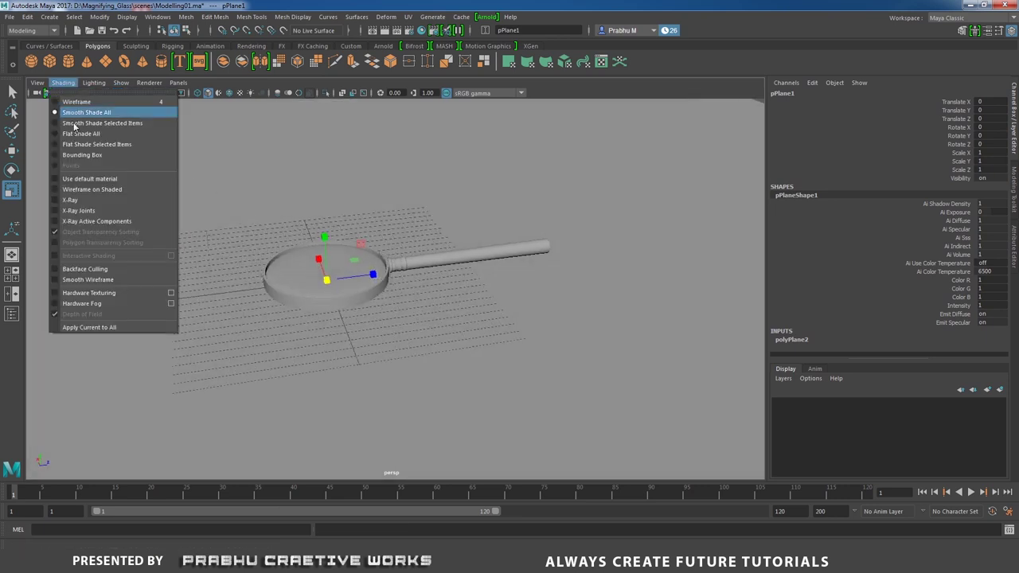
click(84, 189)
- Scale the second plane uniformly to 26.983 and undo the trial stretch along X
mouse_move(263, 214)
alt+mouse_down()
mouse_move(346, 172)
mouse_move(325, 236)
mouse_move(309, 228)
mouse_move(326, 280)
mouse_move(342, 283)
mouse_move(469, 186)
mouse_move(593, 141)
mouse_move(571, 165)
alt+mouse_up()
alt+drag(478, 199, 296, 256)
alt+drag(329, 286, 228, 287)
key(ctrl+z)
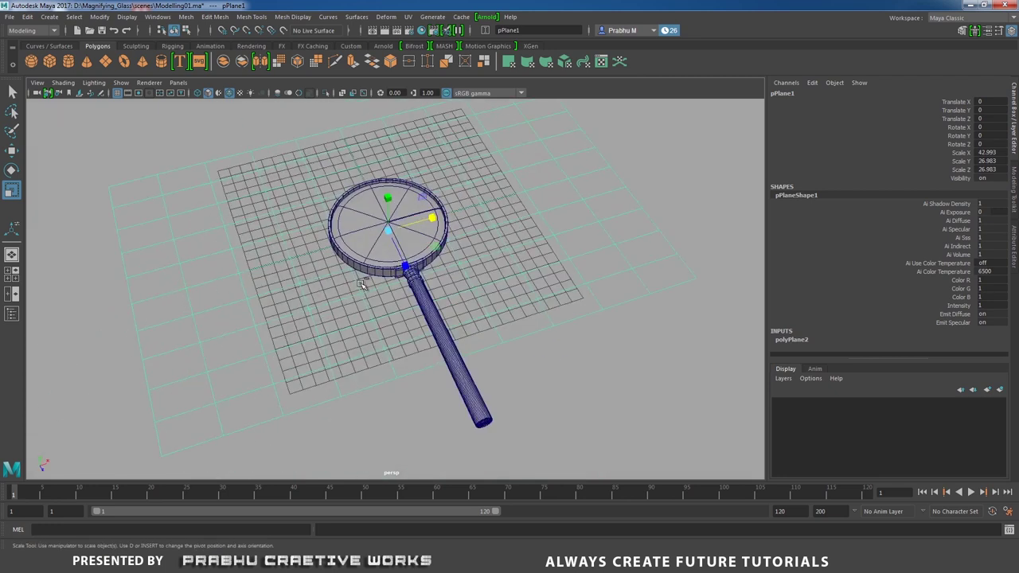
alt+drag(394, 280, 456, 289)
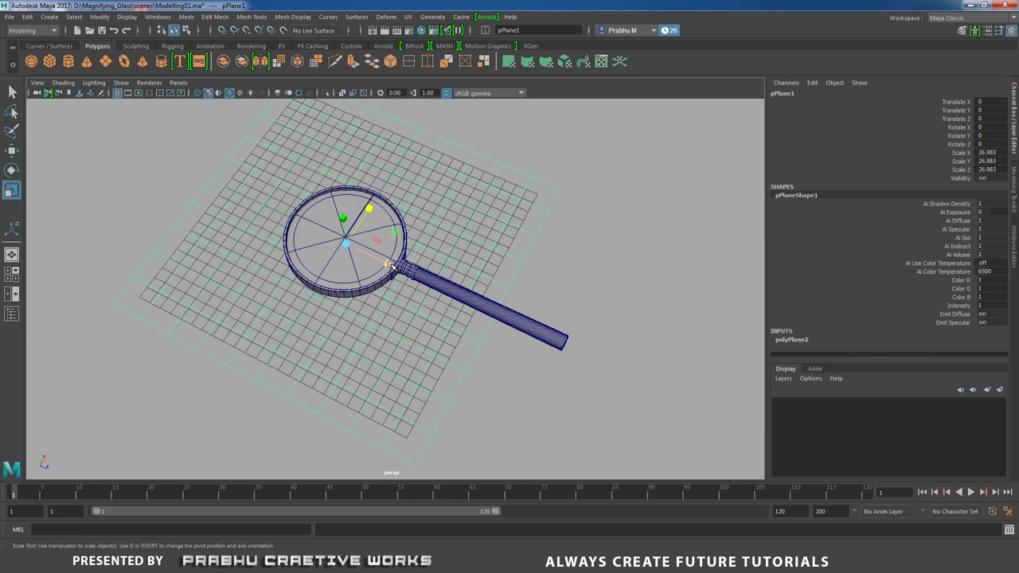
- Stretch the second plane along Z to a scale of 54.039 and rotate it about Y to -28.595 degrees
drag(389, 265, 439, 279)
key(e)
alt+drag(376, 300, 356, 286)
- Widen the rotated plane along X to a scale of 32.286
key(r)
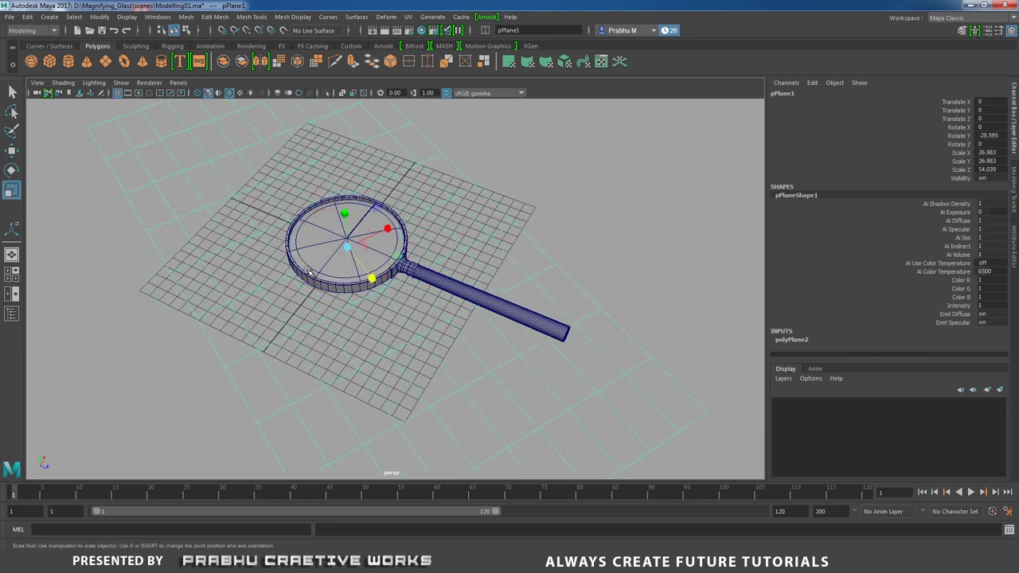
drag(385, 230, 389, 229)
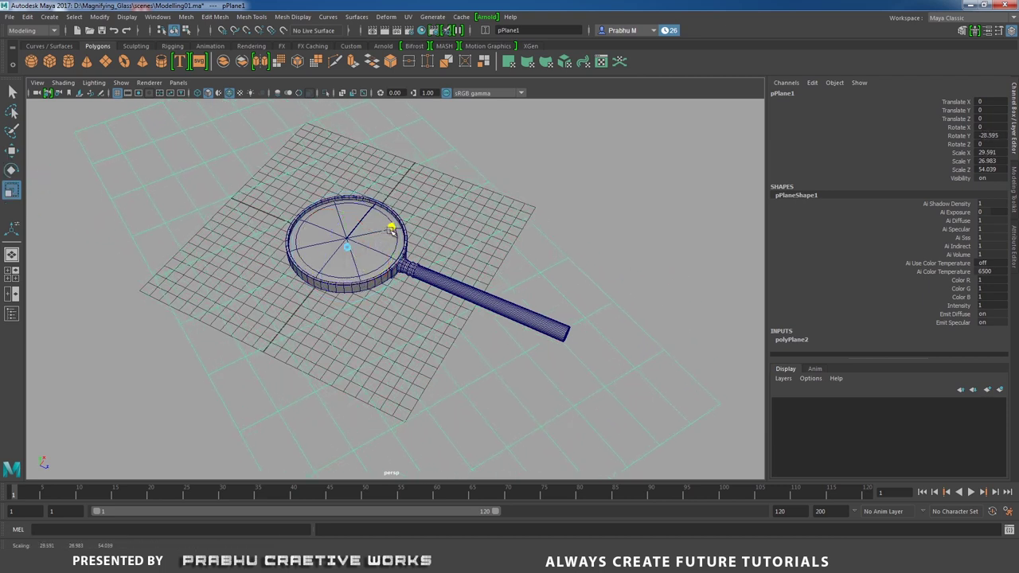
alt+drag(388, 269, 309, 300)
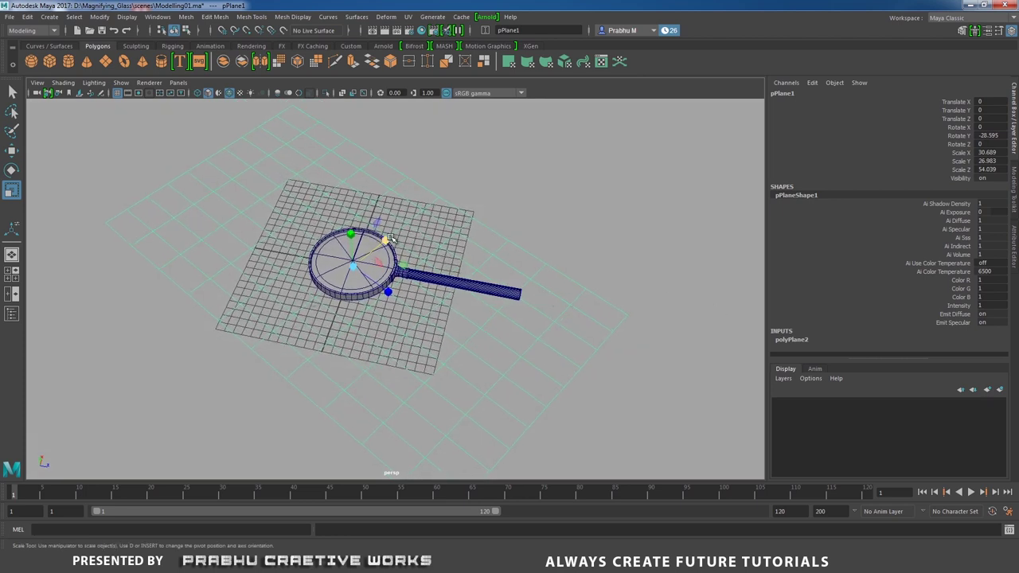
drag(385, 239, 393, 238)
- Set the second plane's width and height subdivisions to 1 and check its height against the handle's underside in the front view
click(796, 339)
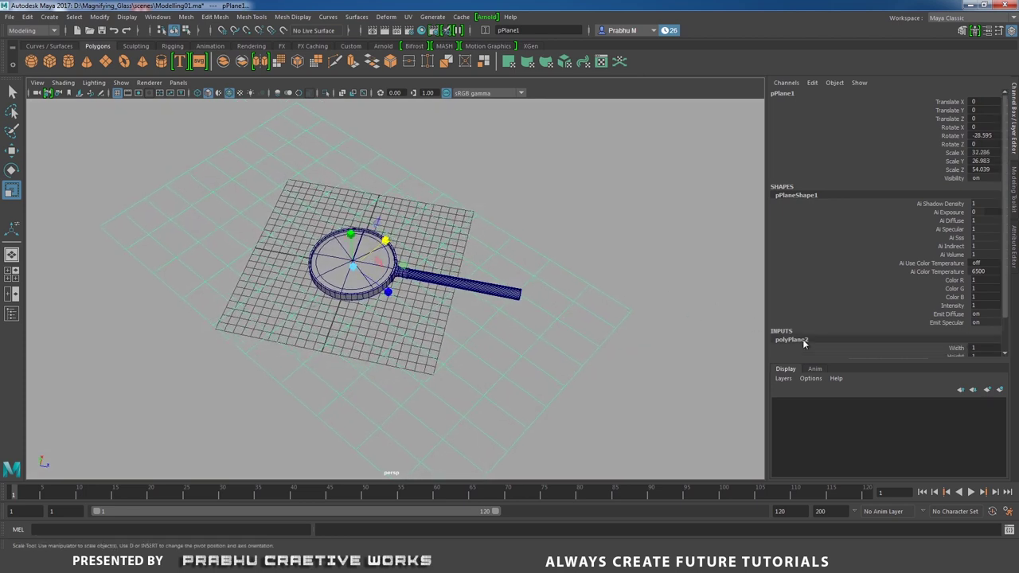
drag(990, 329, 996, 335)
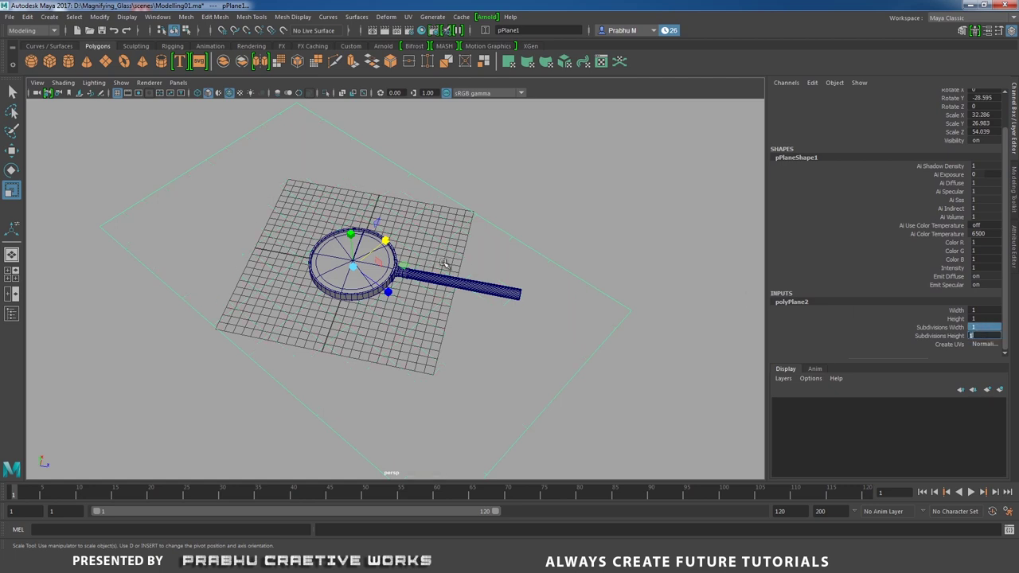
alt+drag(401, 245, 437, 257)
key(space)
scroll(442, 259, up, 3)
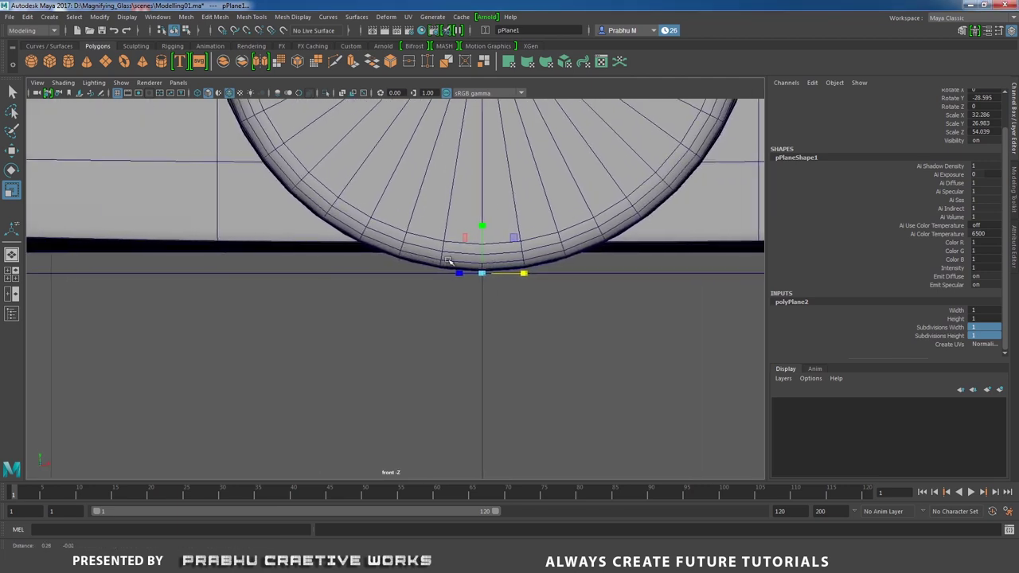
scroll(657, 349, up, 1)
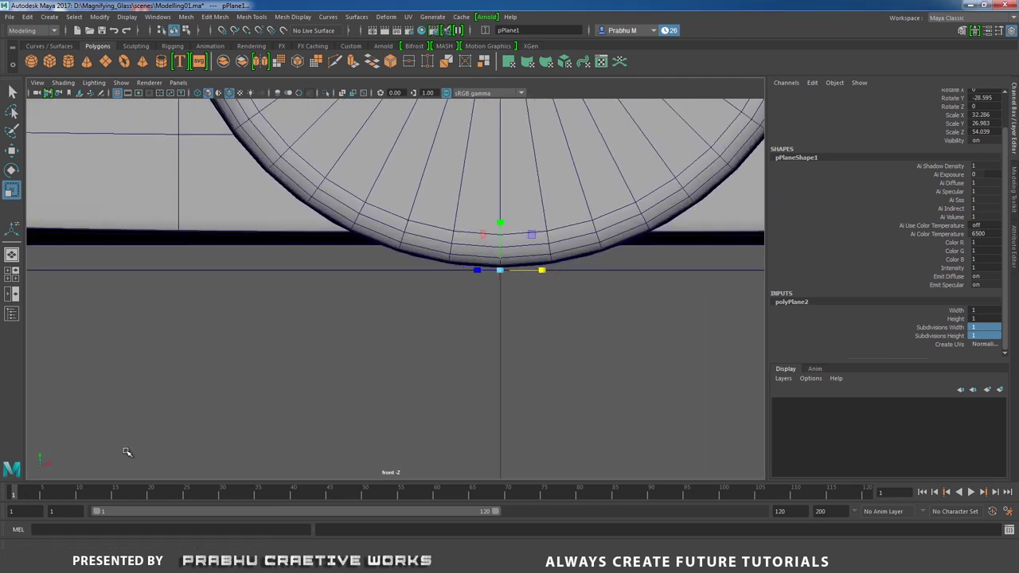
- Rename the second plane Paper01, minimise the Outliner and activate the Move tool for the plane
click(158, 17)
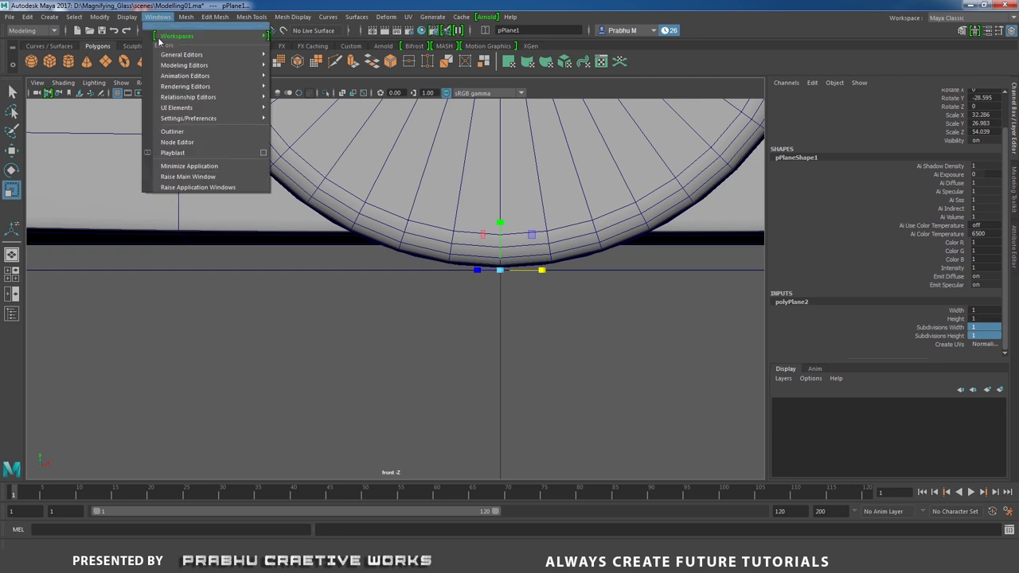
click(173, 131)
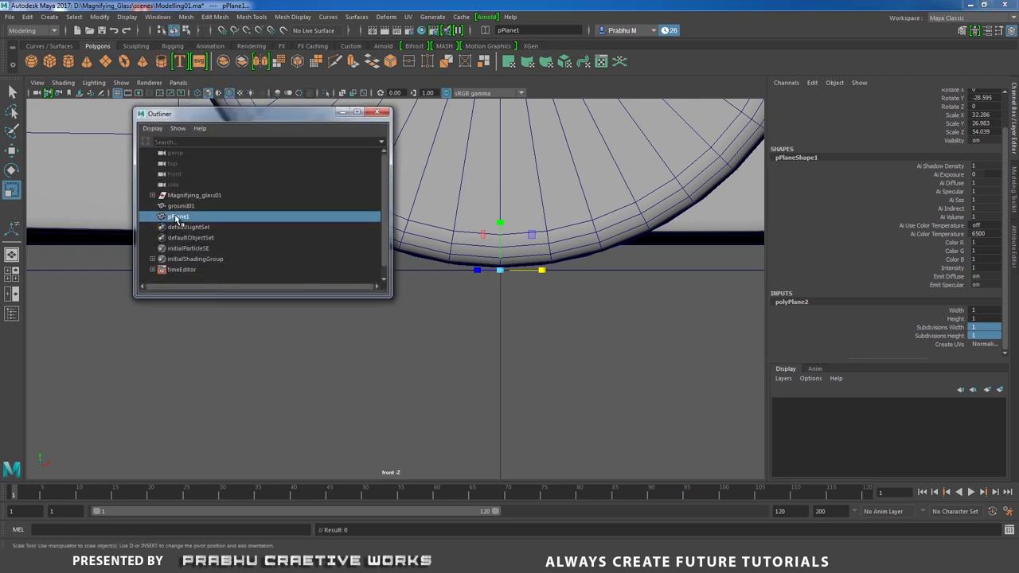
double_click(230, 216)
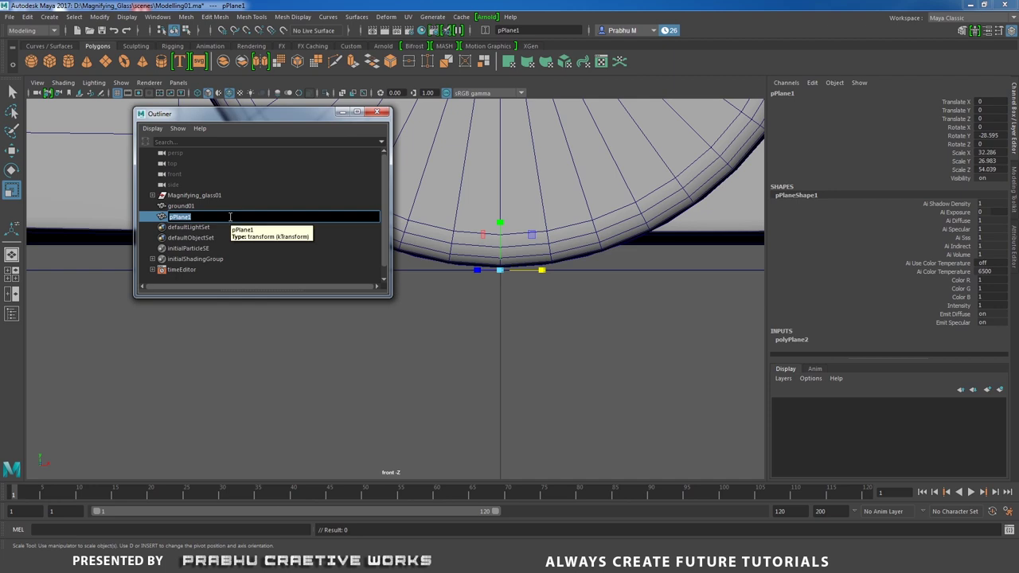
text(Paper01)
key(Return)
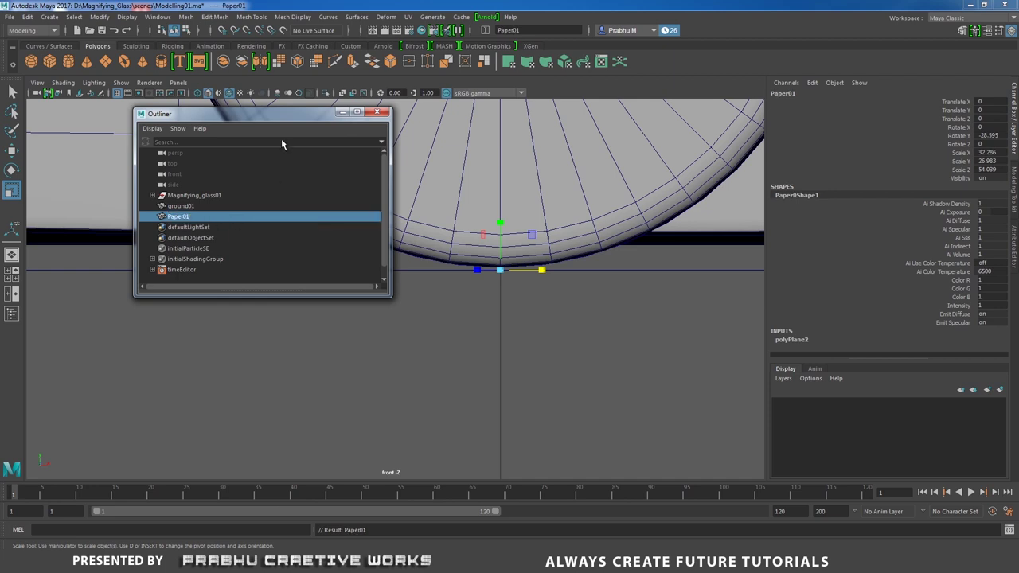
click(340, 113)
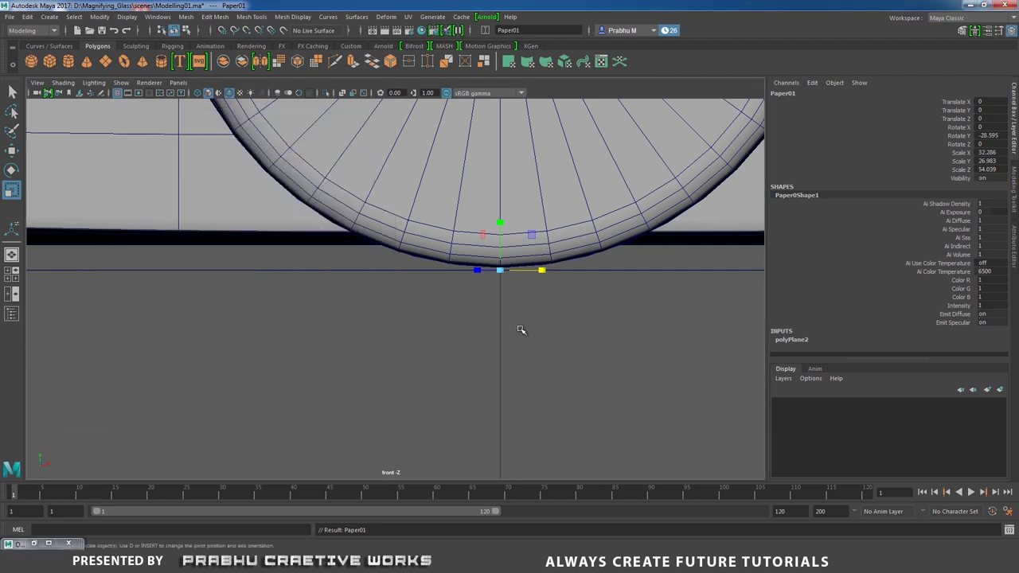
key(w)
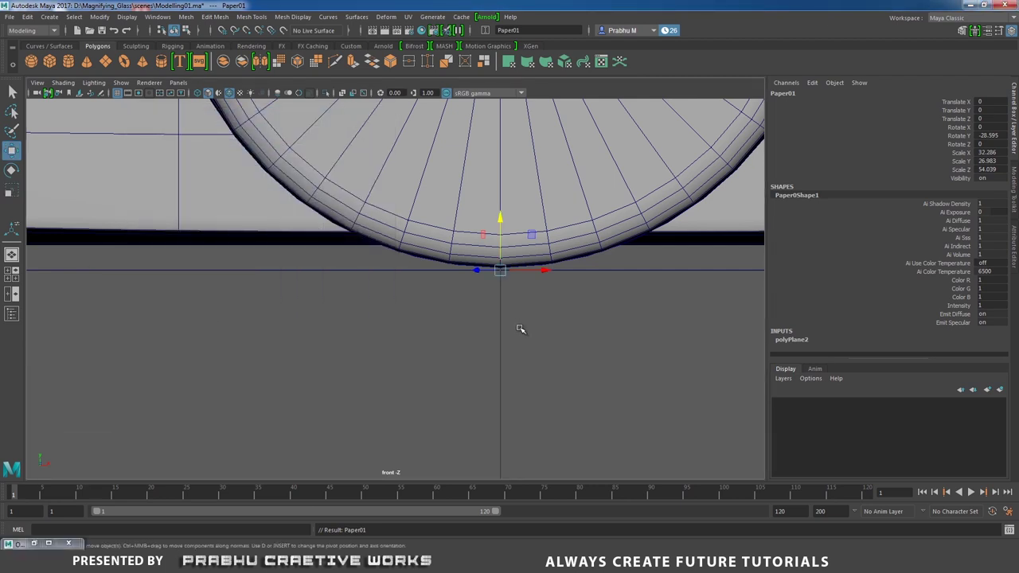
- Raise Paper01 to a Translate Y of 0.002 and save the scene as the new version Modelling02.ma
click(501, 217)
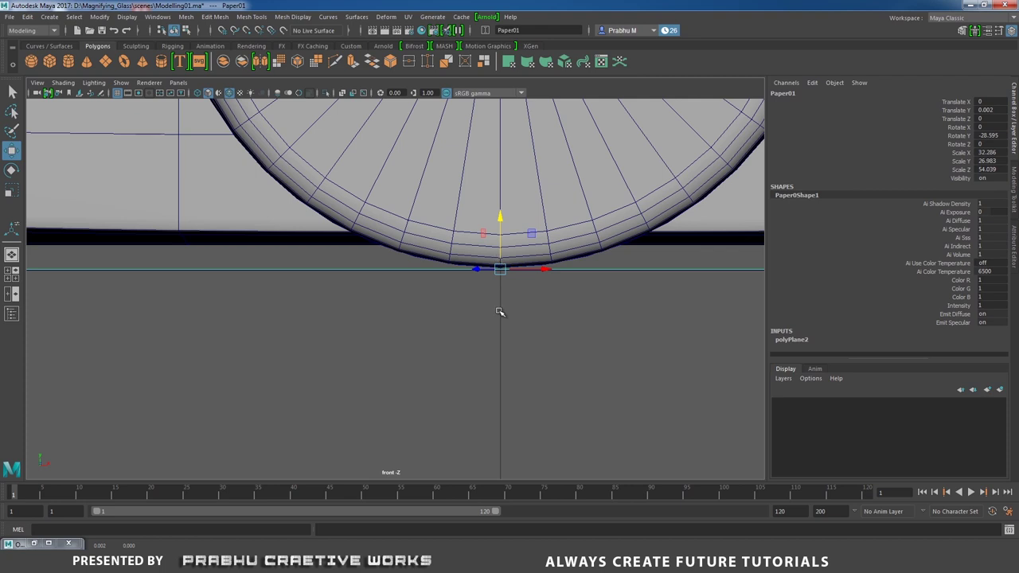
key(space)
drag(499, 311, 499, 274)
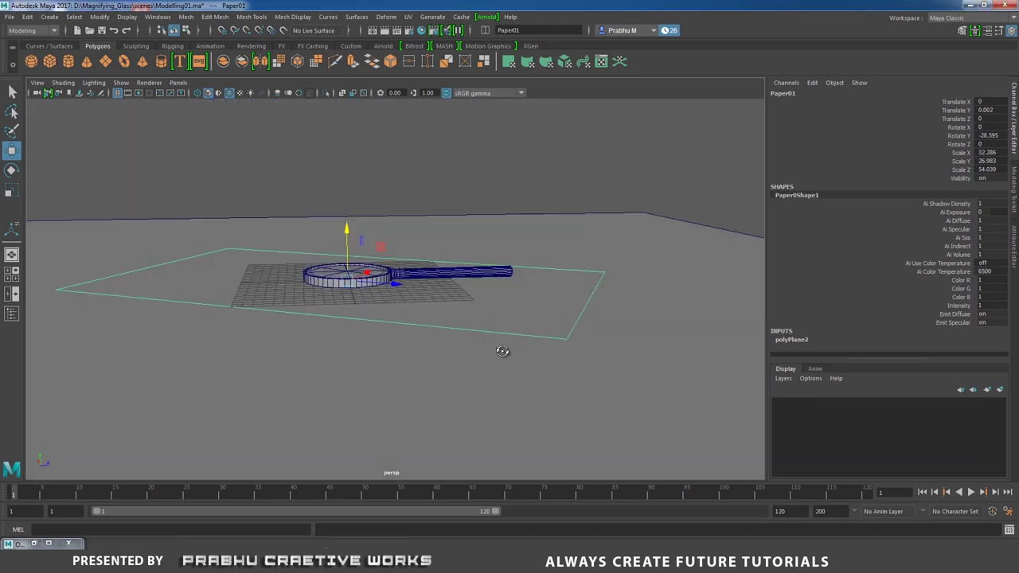
alt+drag(502, 351, 459, 321)
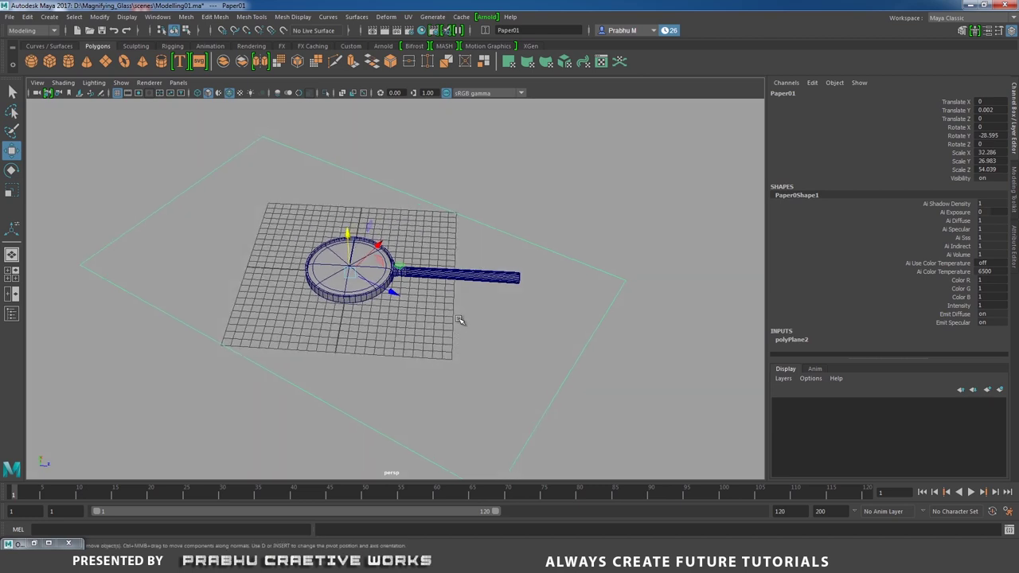
key(ctrl+alt+s)
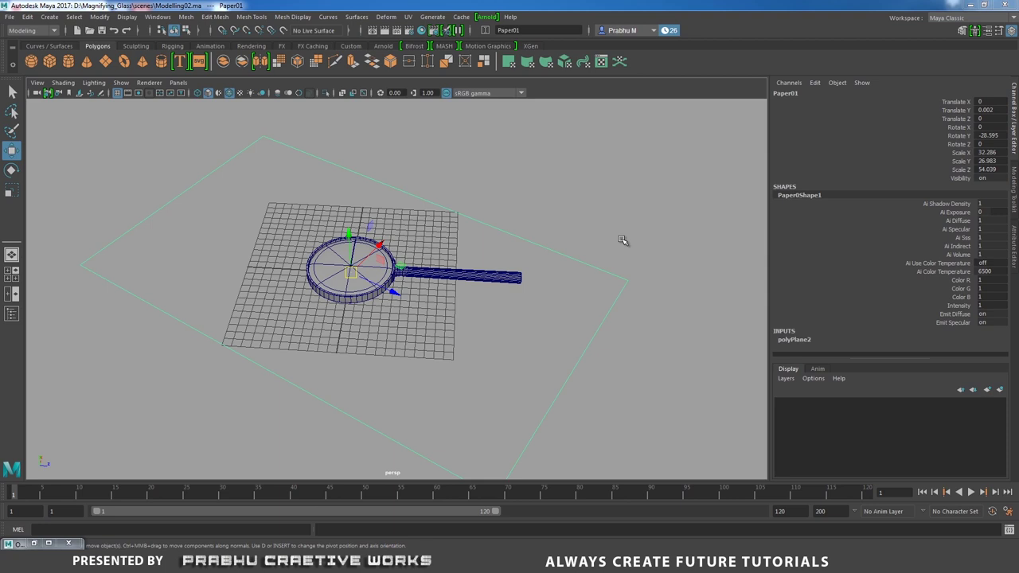
- Arrange the workspace so only the top and perspective views fill it side by side, and create a new camera
key(Up)
key(space)
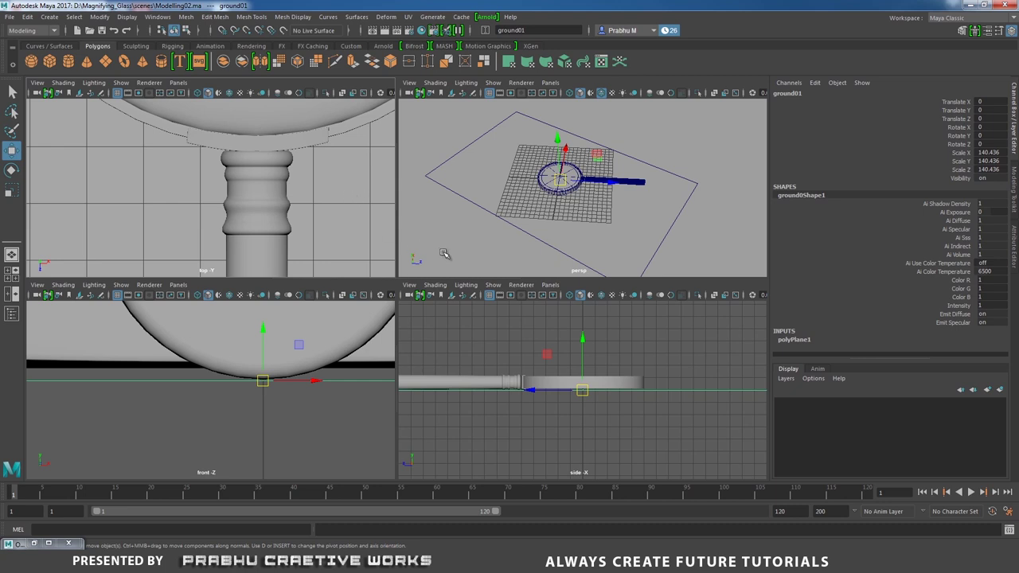
drag(462, 275, 480, 477)
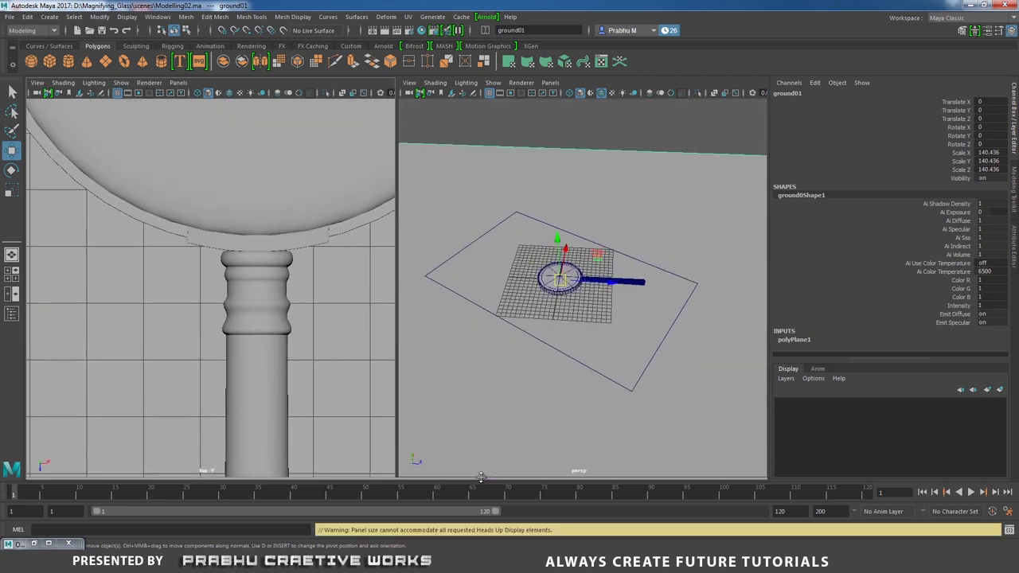
click(251, 46)
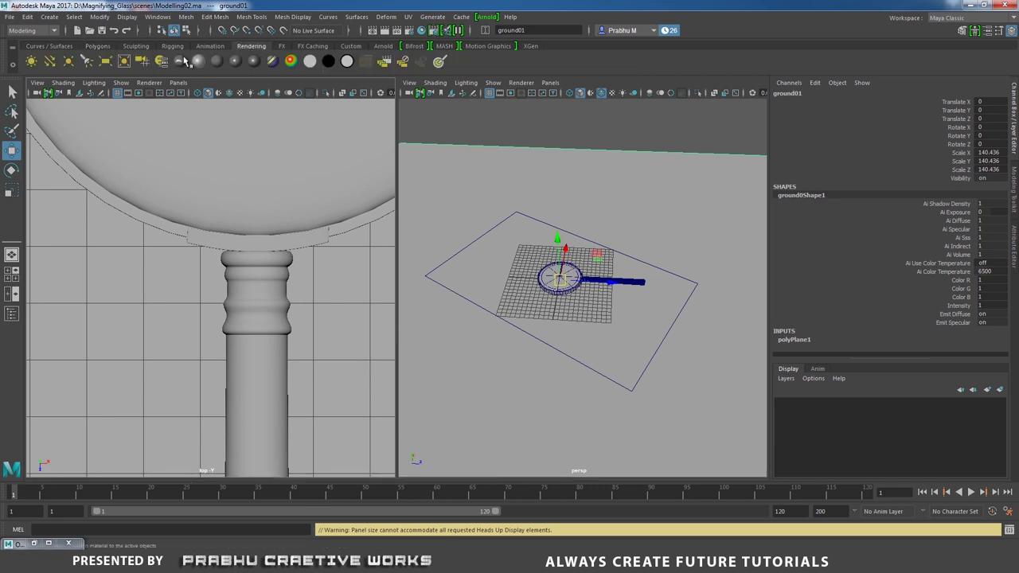
click(142, 62)
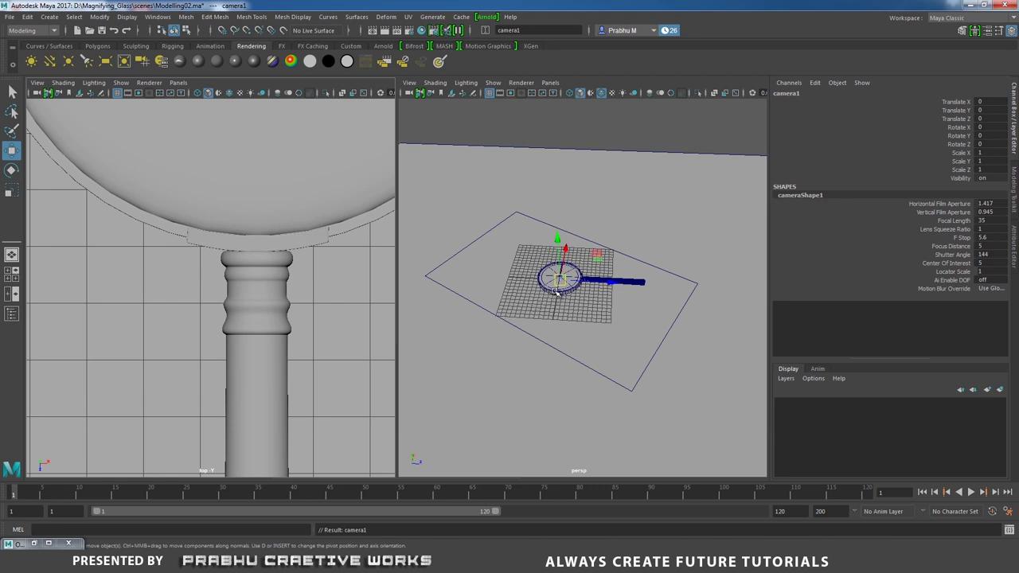
- Scale camera1 up uniformly to about 9.15 and look through it in the viewport showing the top view
key(r)
drag(560, 279, 648, 228)
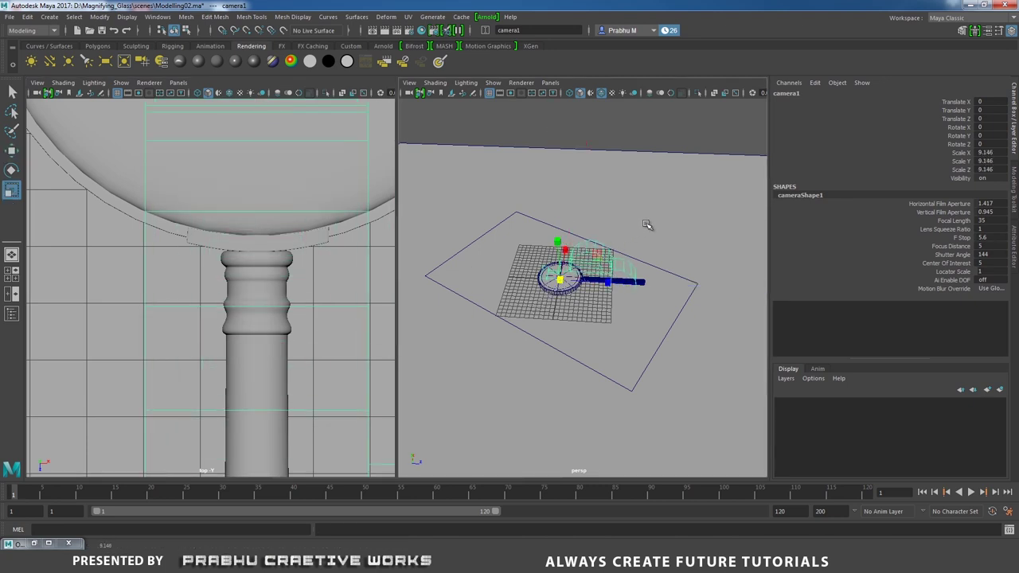
click(178, 83)
mouse_move(204, 95)
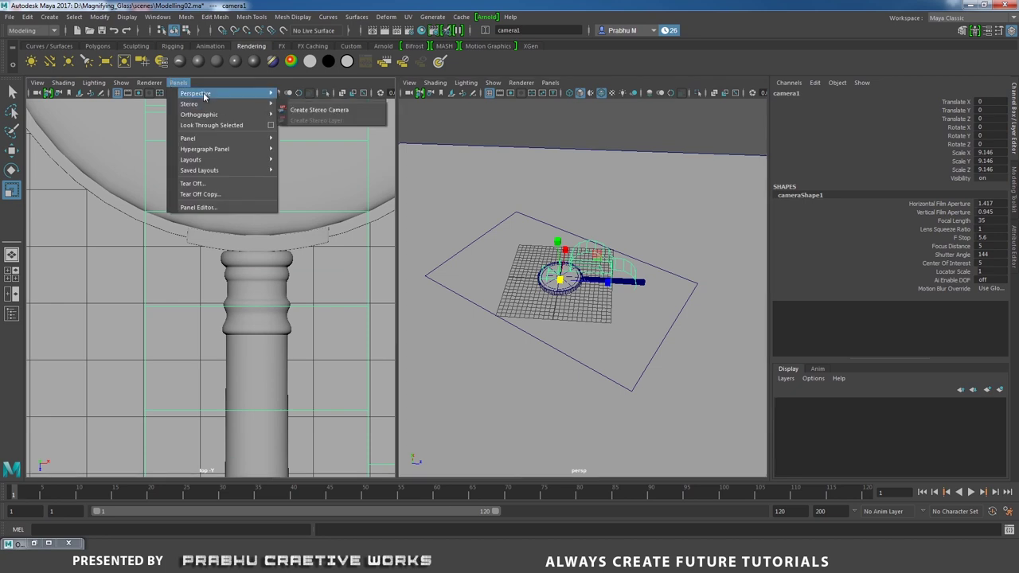
click(295, 94)
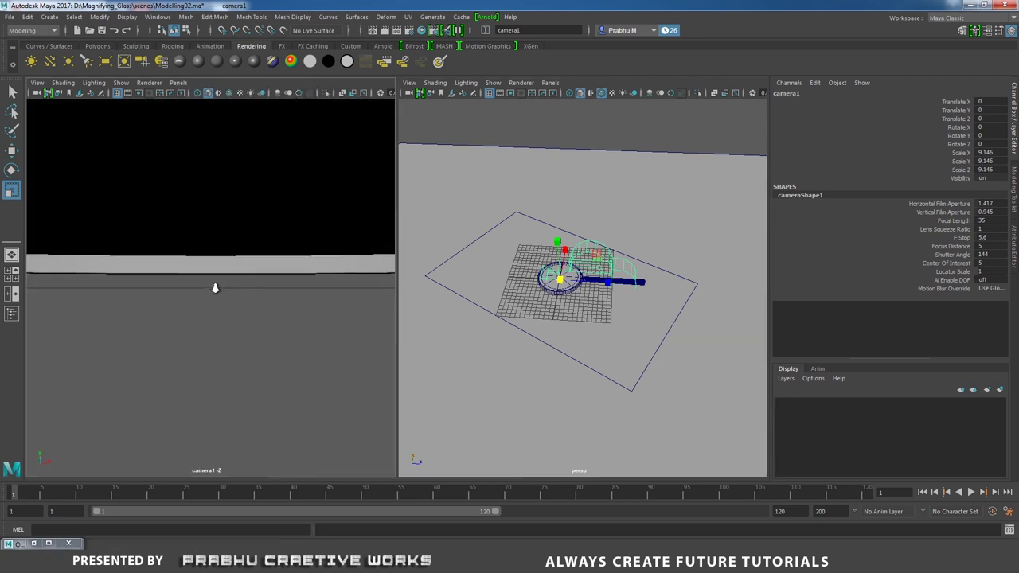
- Orbit camera1 to an angled view from above the magnifying glass and turn on Wireframe on Shaded for its viewport
alt+drag(215, 288, 136, 294)
alt+middle_drag(136, 294, 220, 318)
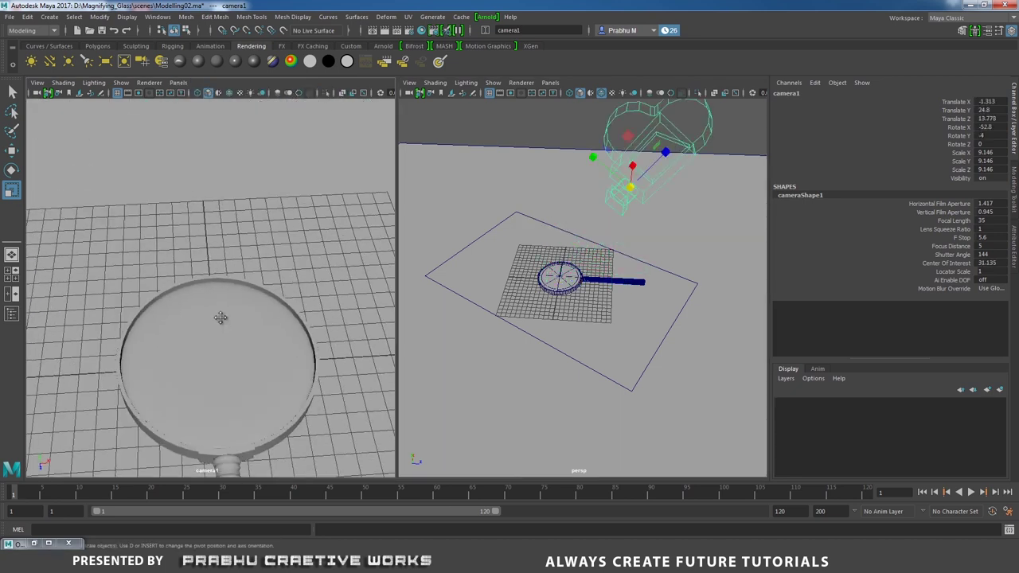
alt+drag(221, 318, 212, 268)
alt+drag(263, 301, 286, 302)
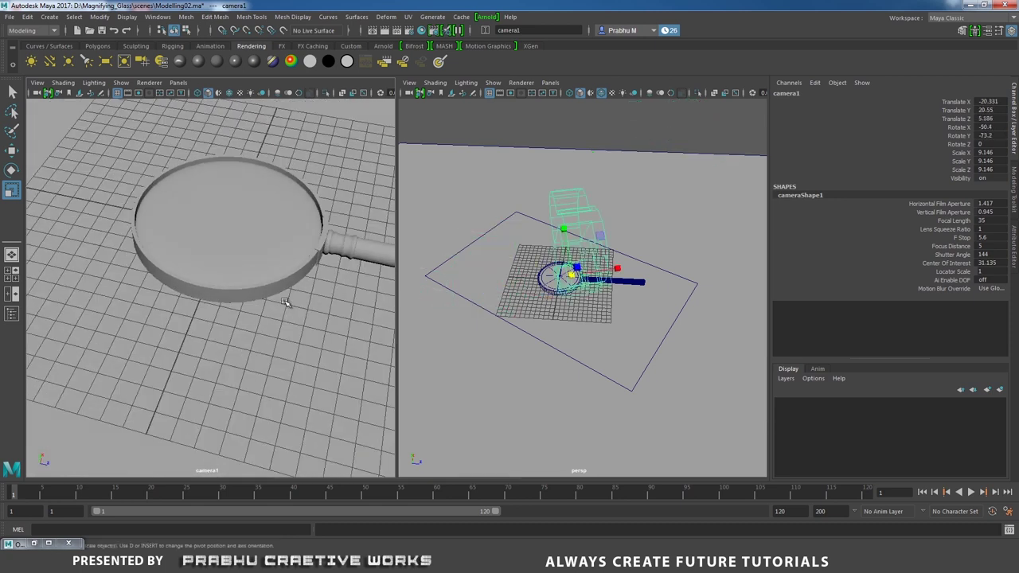
click(62, 83)
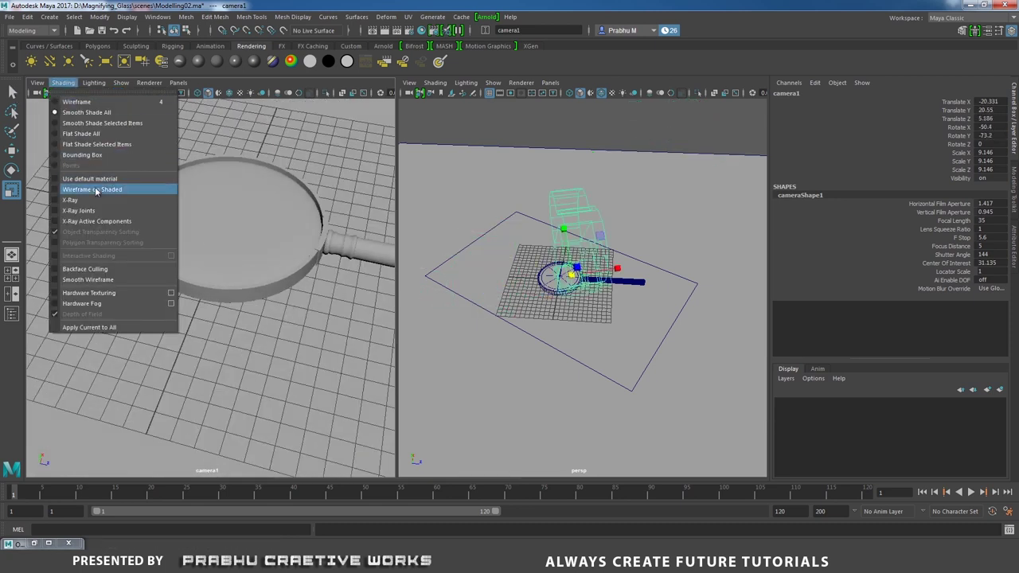
click(96, 191)
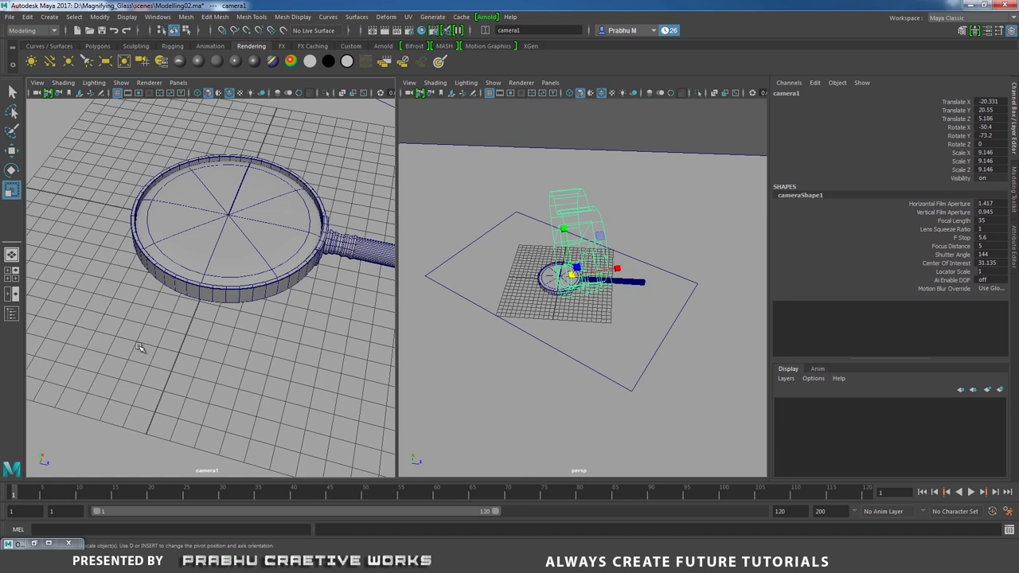
- Reposition camera1 to fit the whole magnifying glass with its handle, rotated to about -45.6 in X and -78.8 in Y
alt+drag(239, 313, 139, 296)
scroll(139, 297, down, 3)
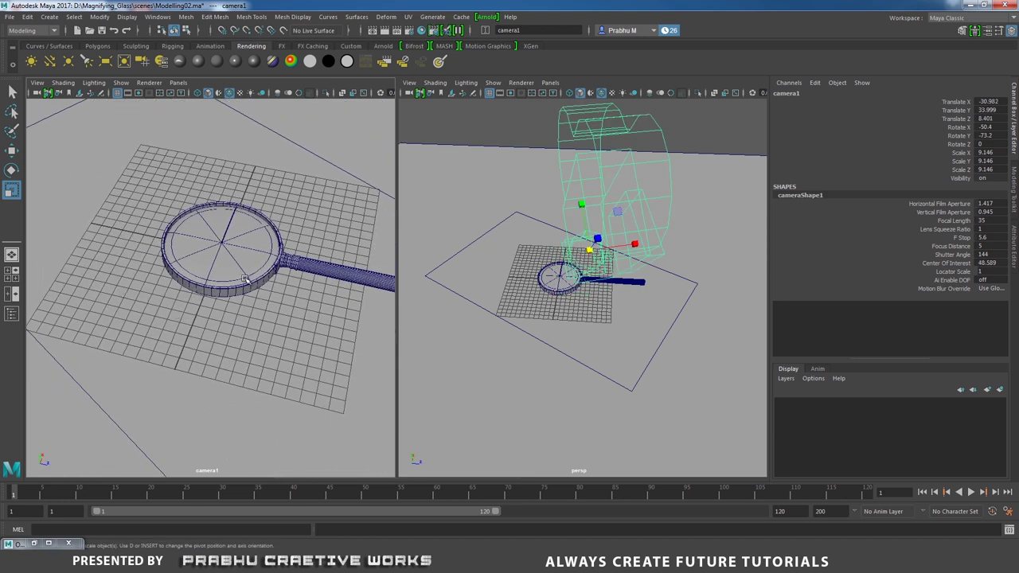
alt+middle_drag(248, 281, 168, 296)
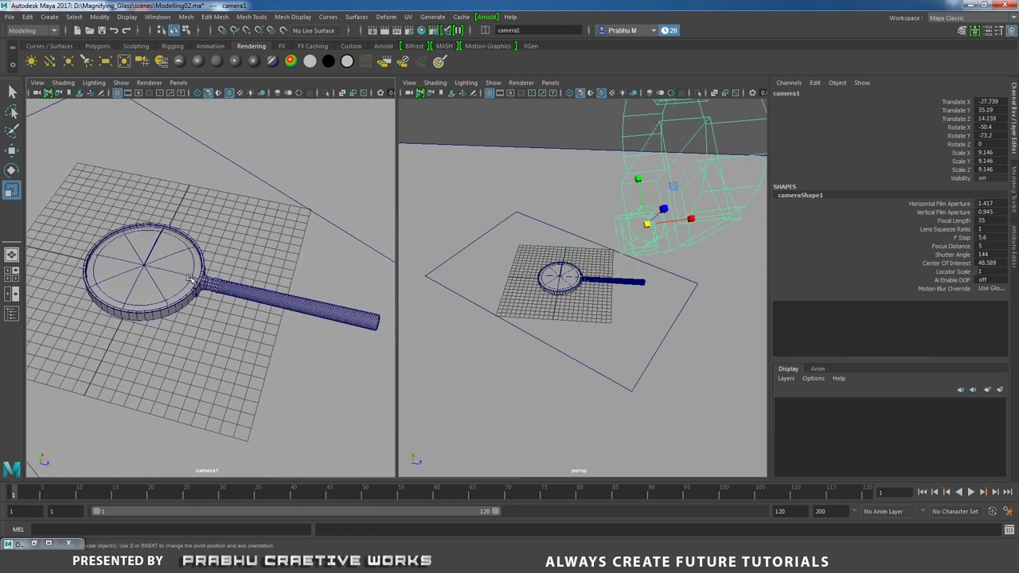
mouse_move(191, 281)
alt+mouse_down()
mouse_move(257, 273)
mouse_move(172, 274)
mouse_move(185, 294)
alt+mouse_up()
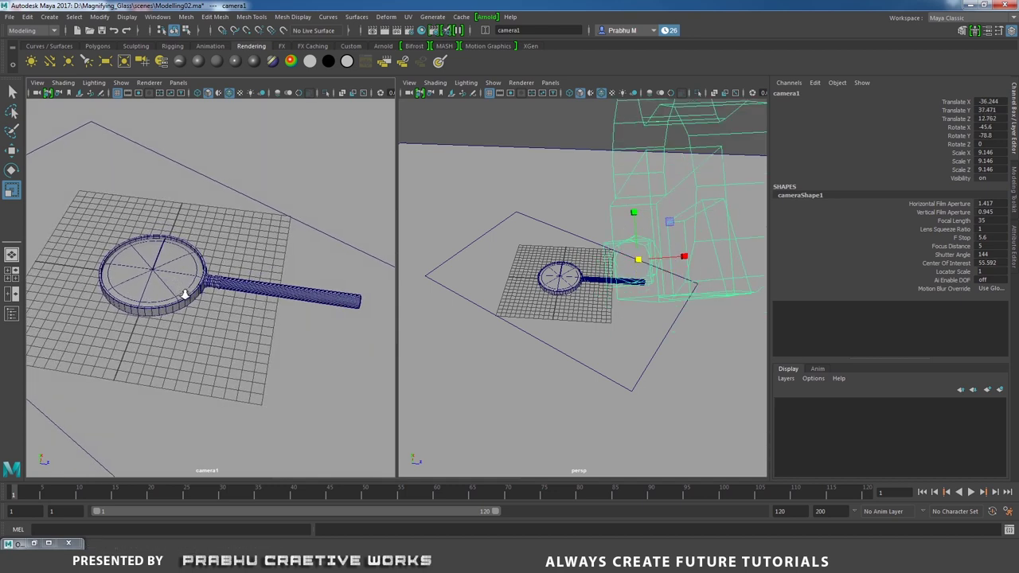
alt+right_drag(184, 294, 216, 286)
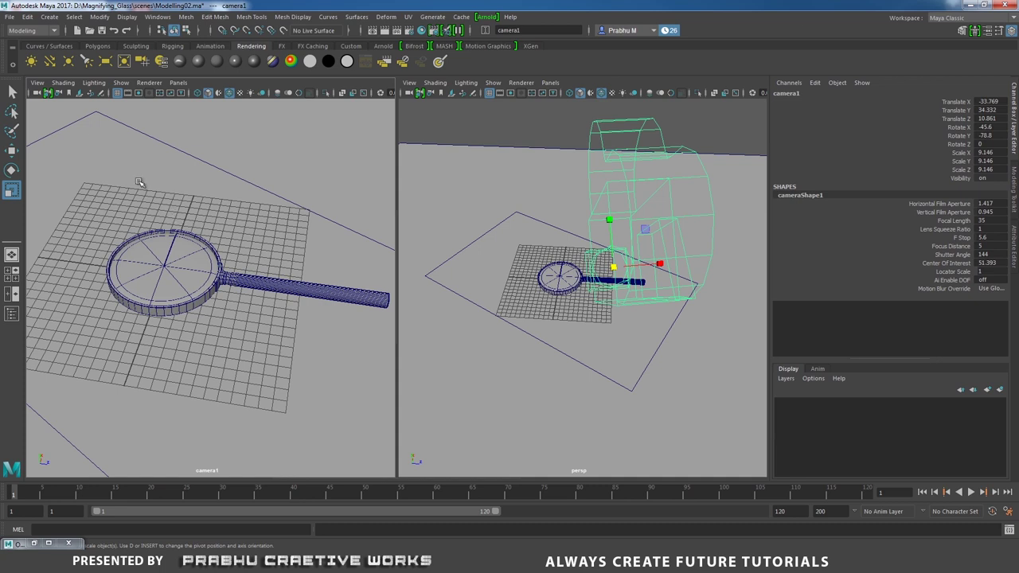
- Set camera1's view to Overscan with the Resolution Gate shown, and bring the camera slightly closer to the magnifying glass
click(36, 82)
mouse_move(83, 286)
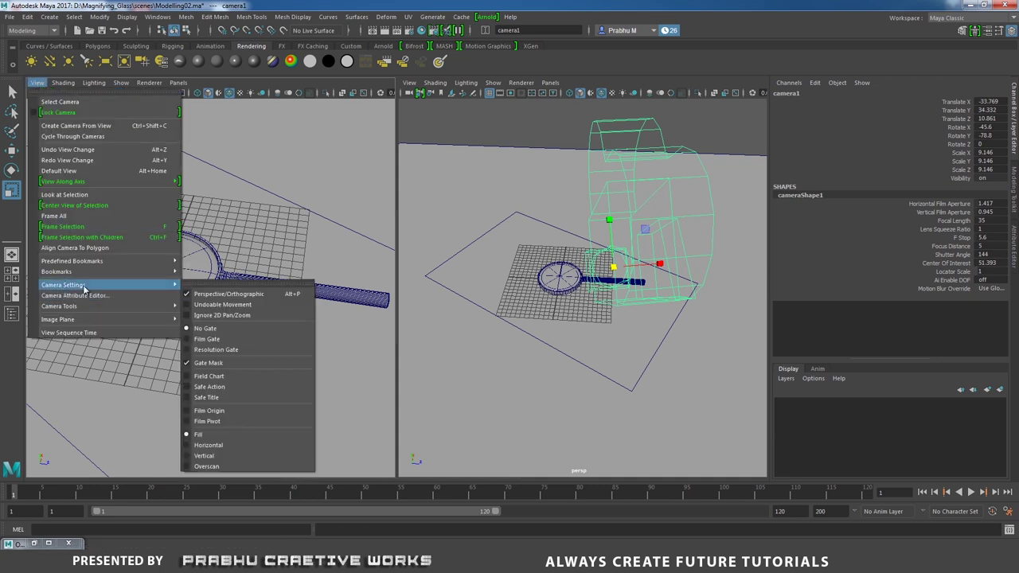
click(258, 466)
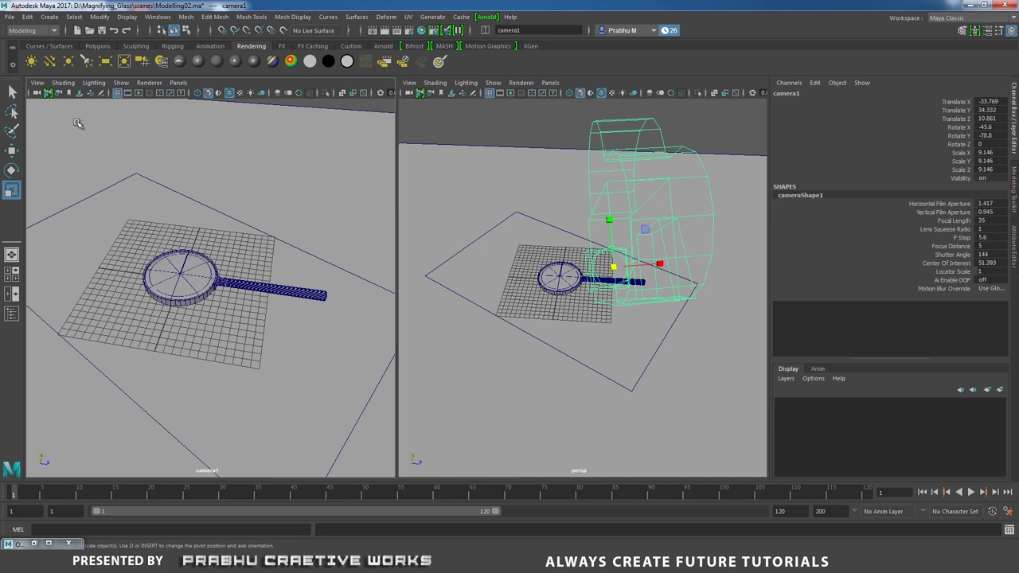
click(36, 82)
mouse_move(61, 286)
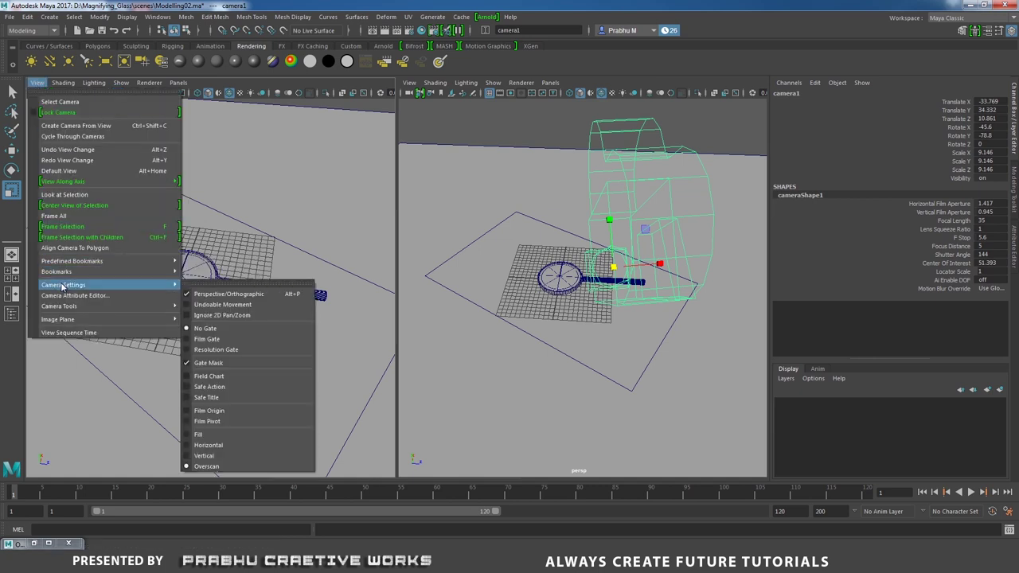
click(244, 350)
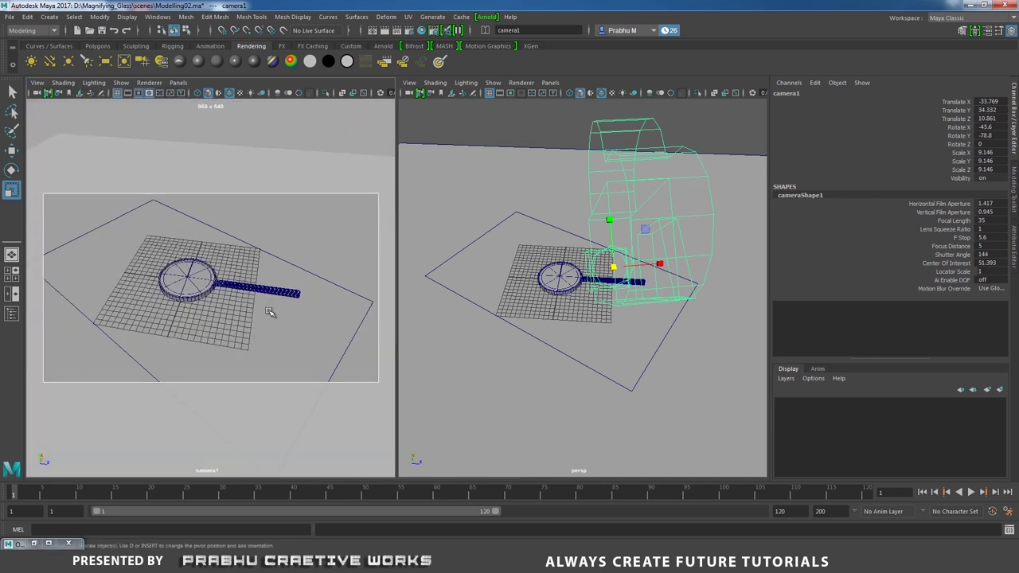
alt+right_drag(270, 312, 353, 307)
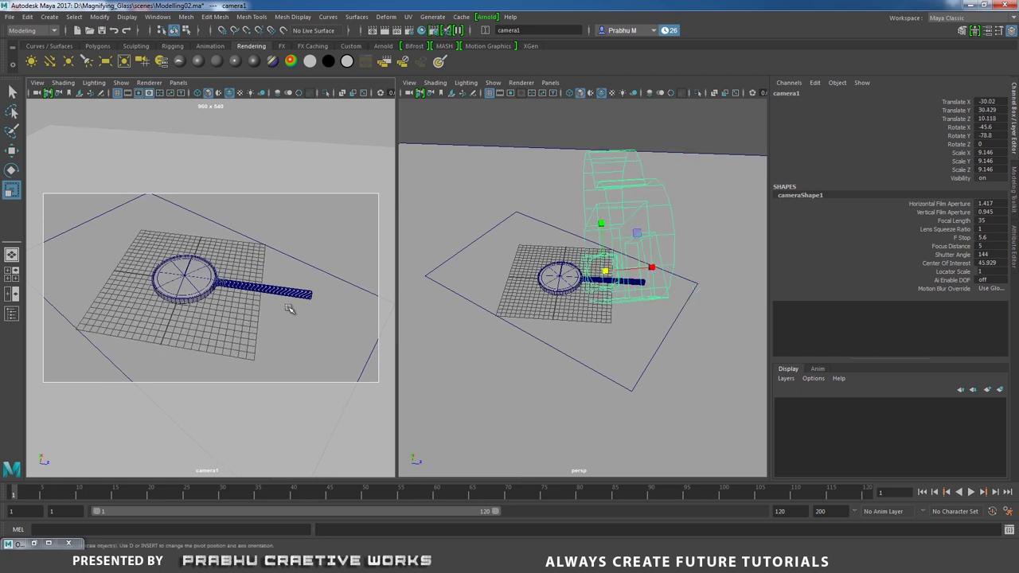
- Rotate the paper plane under the magnifying glass to about -47.6 degrees around Y
click(291, 260)
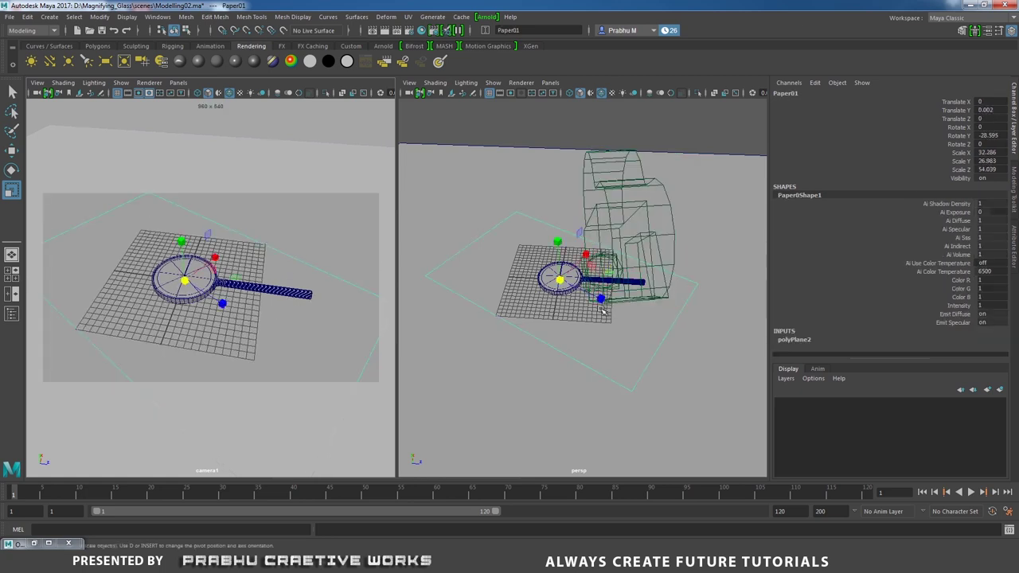
key(e)
drag(578, 314, 560, 318)
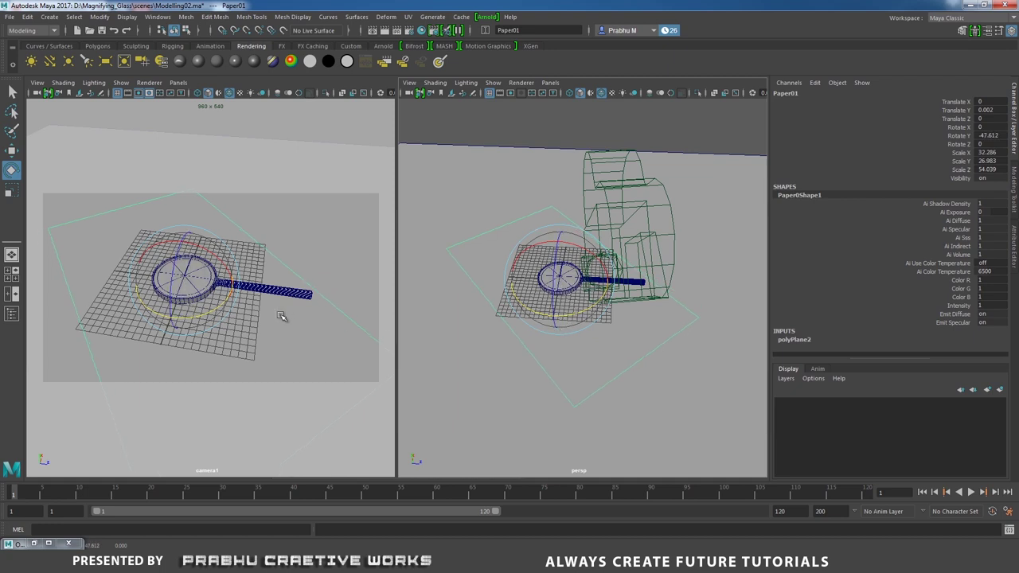
alt+drag(311, 311, 341, 313)
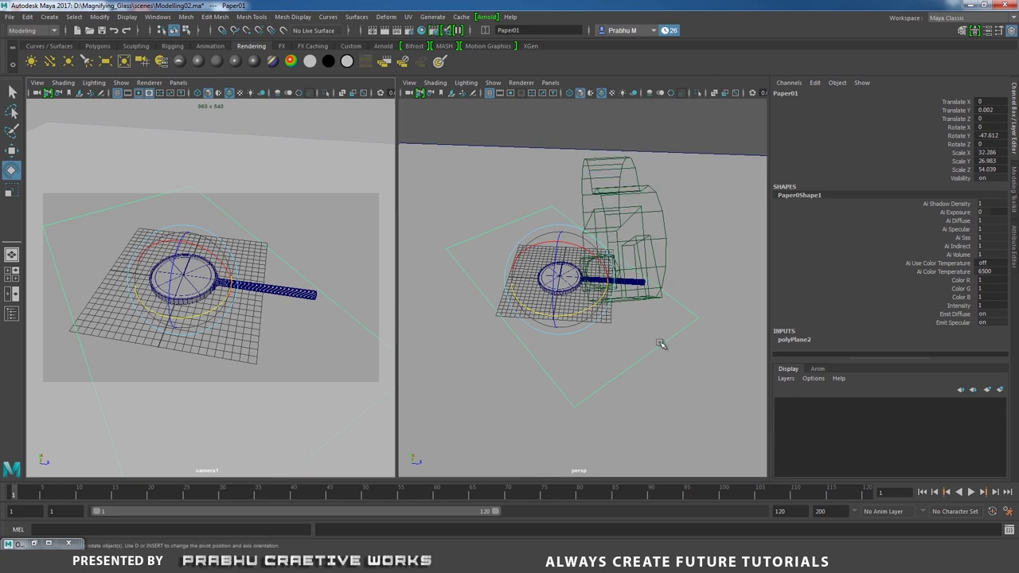
click(572, 217)
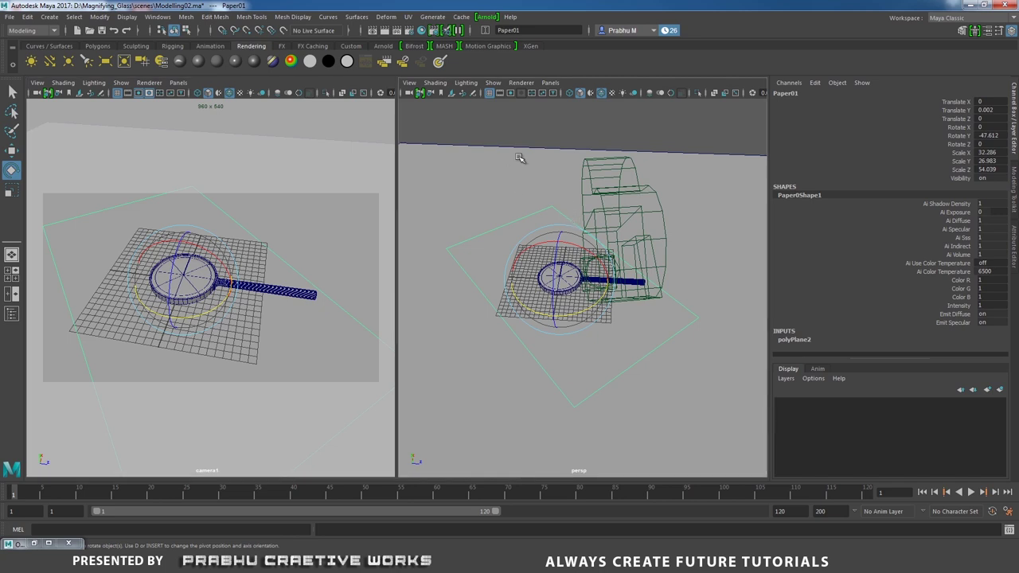
- Switch the perspective viewport to the top view showing the whole paper, and frame the magnifying glass more tightly through camera1
key(space)
drag(521, 199, 471, 167)
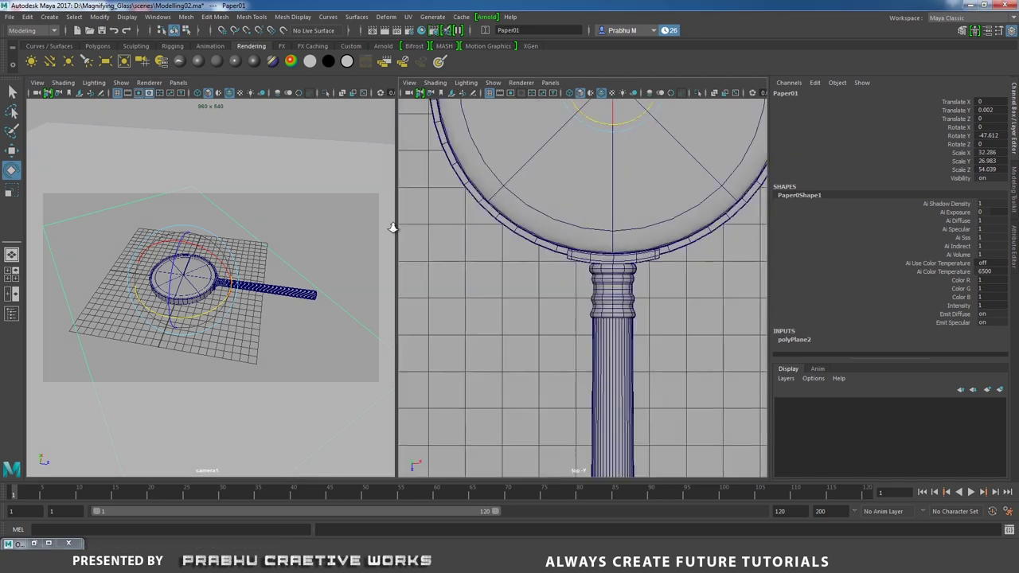
scroll(565, 282, down, 5)
alt+drag(382, 223, 491, 271)
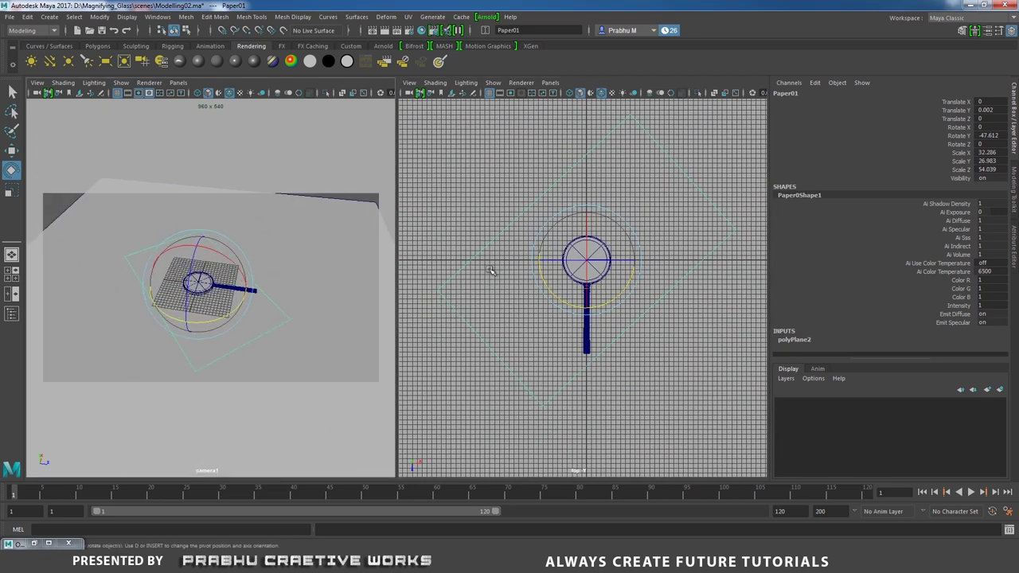
alt+drag(344, 269, 430, 300)
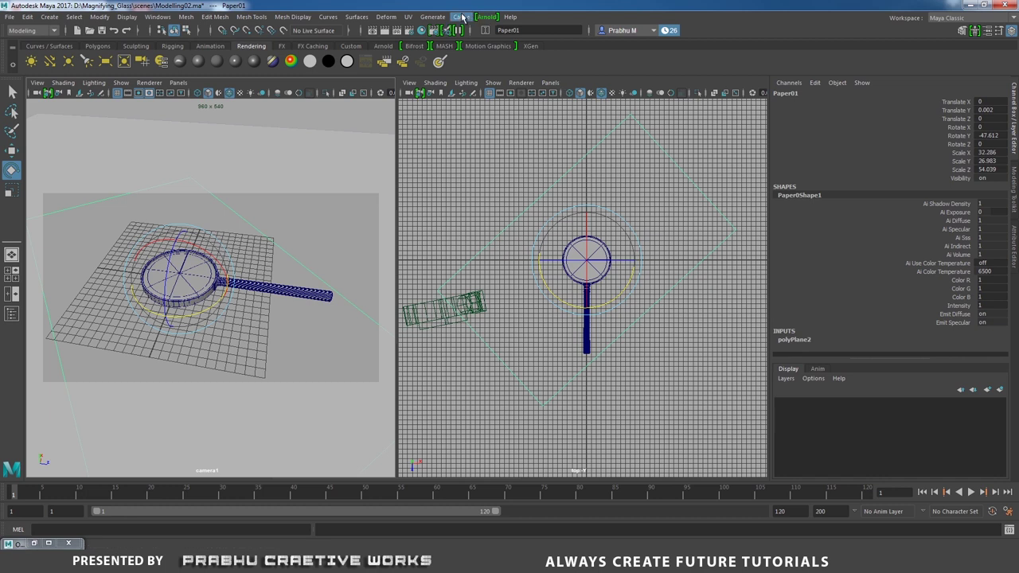
- Apply planar UV mapping to the paper, fitted to the bounding box and projected from the camera
click(407, 18)
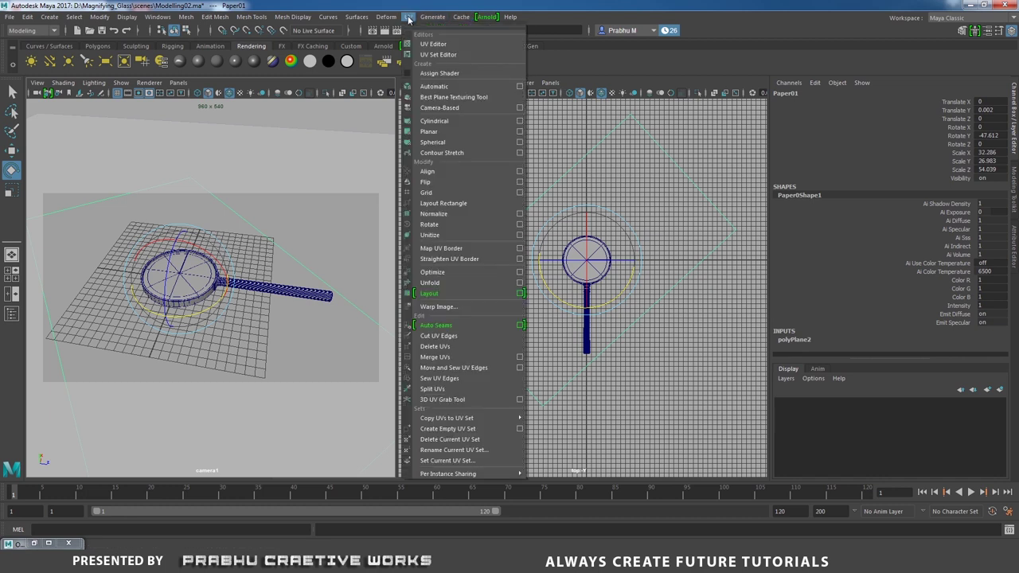
click(520, 131)
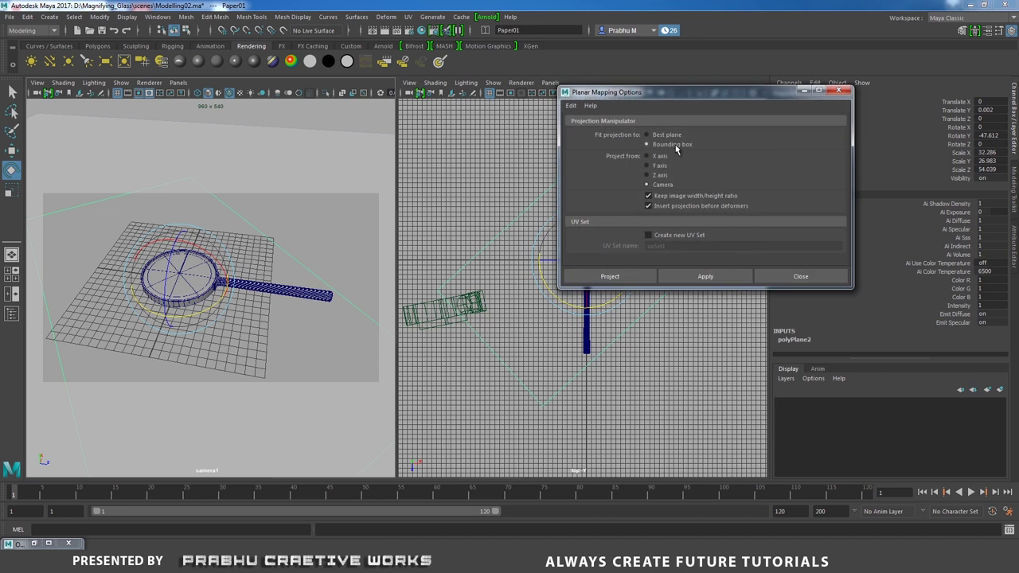
click(639, 276)
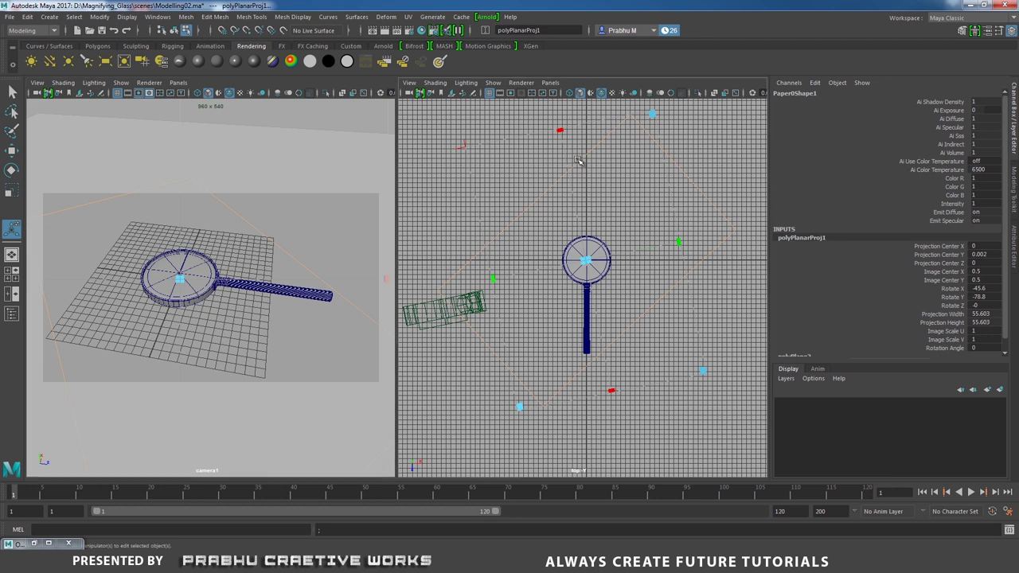
- Open the paper's UVs in the UV Editor, select all of them and unfold them
right_drag(580, 163, 617, 145)
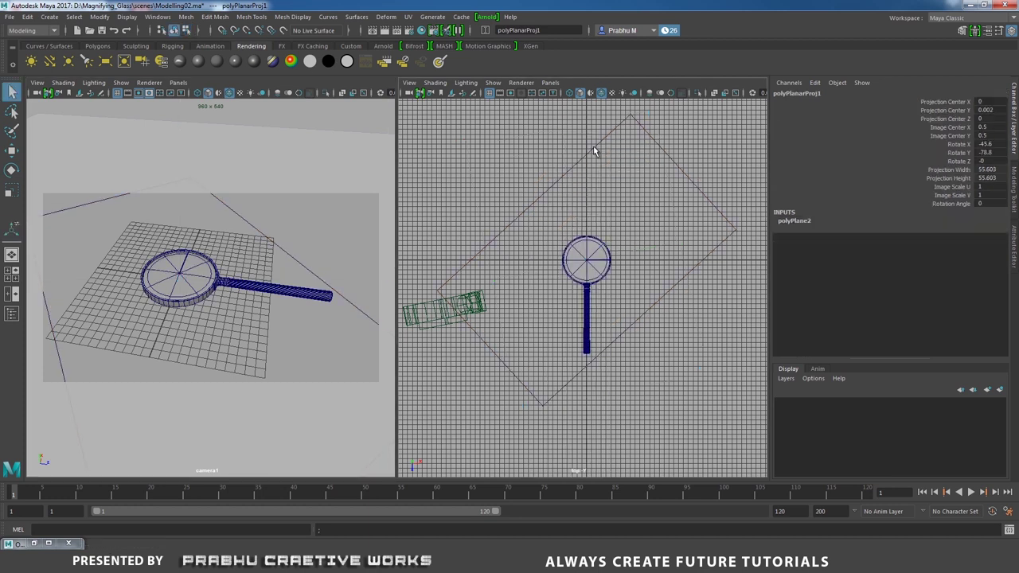
click(593, 151)
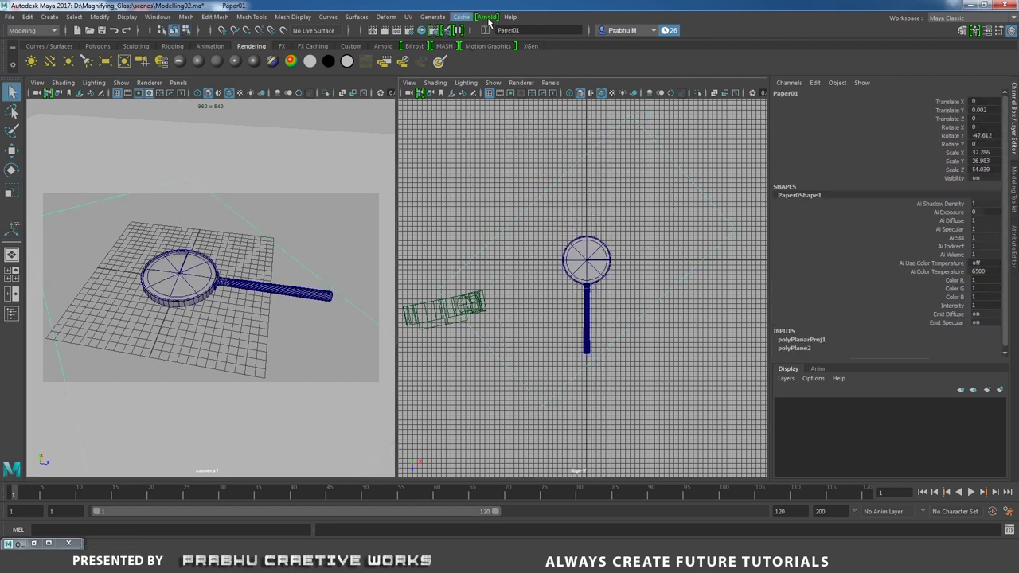
click(408, 17)
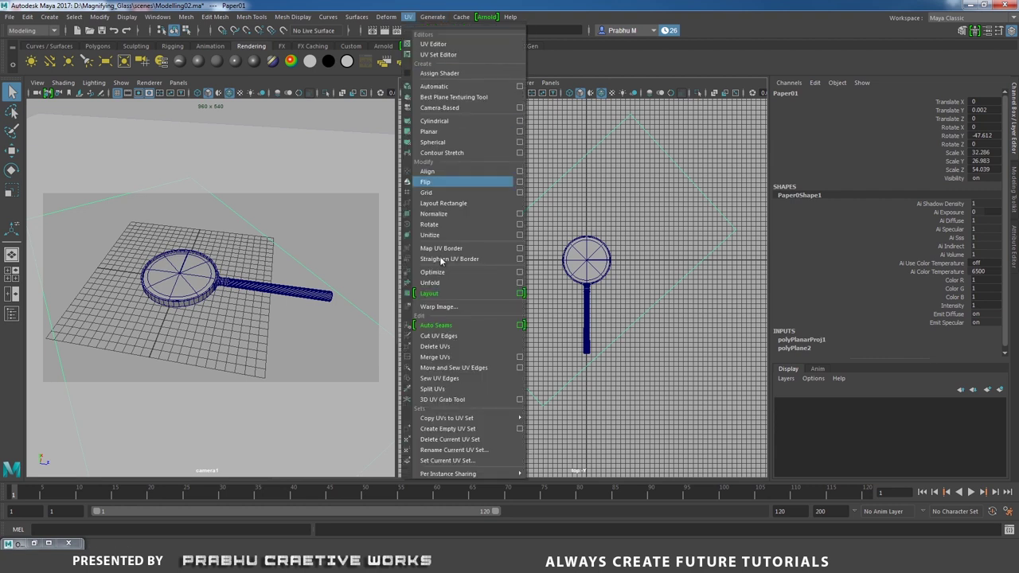
click(433, 44)
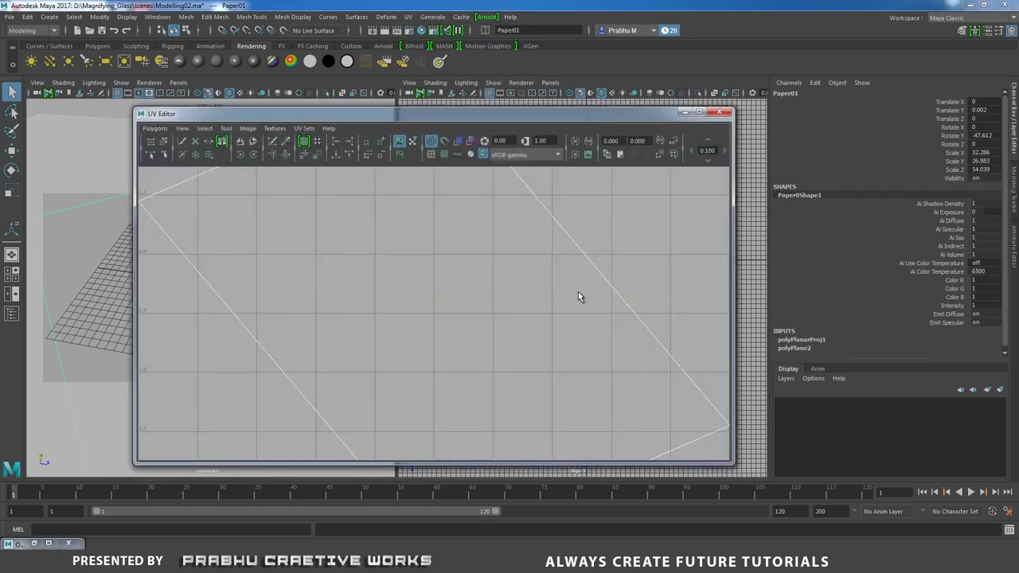
key(f)
right_drag(455, 273, 448, 258)
drag(285, 189, 617, 440)
shift+right_drag(445, 320, 449, 291)
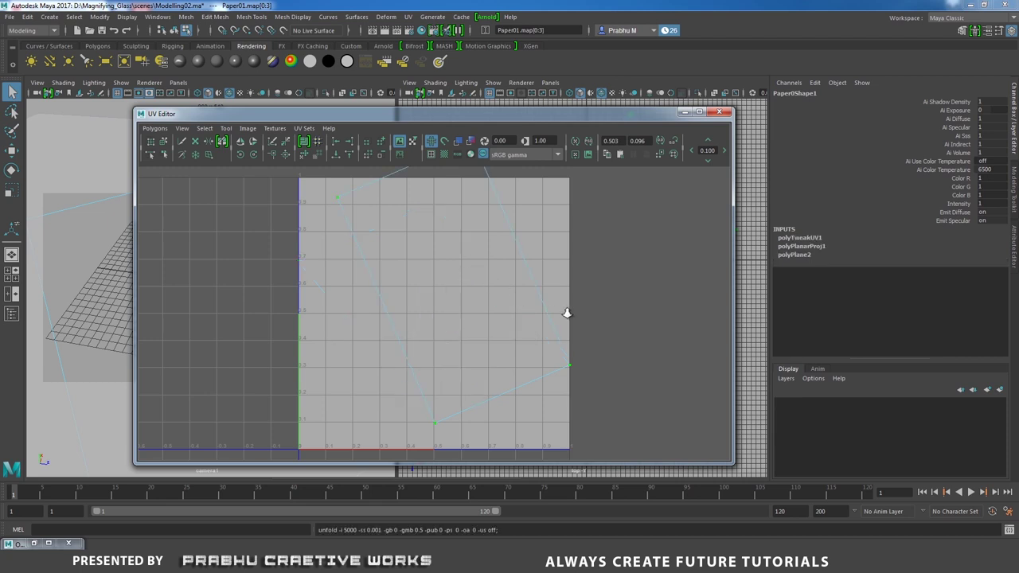
- Rotate the paper's UV shell upright and move it to the centre of the 0–1 UV square
alt+right_drag(567, 313, 373, 235)
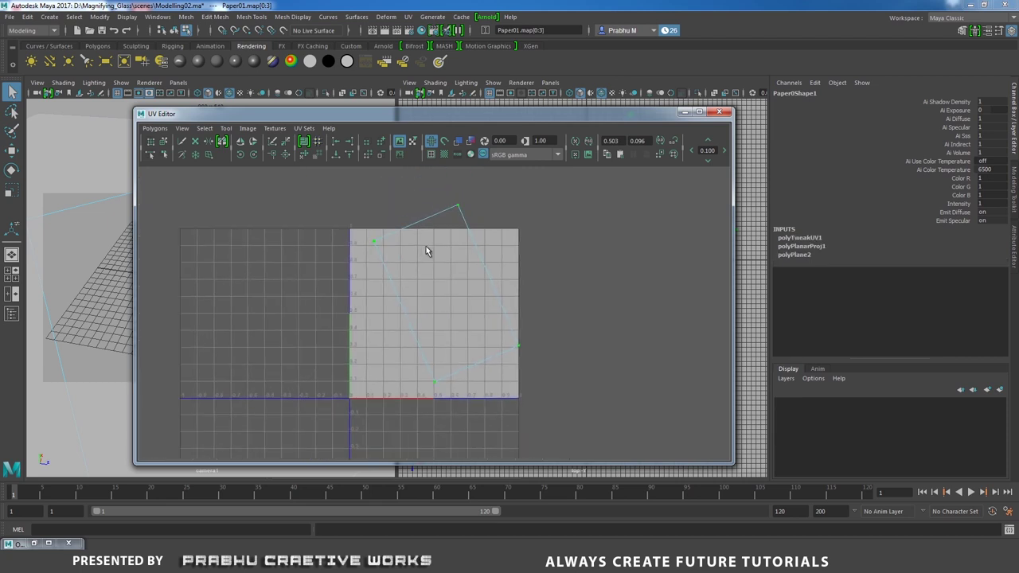
key(e)
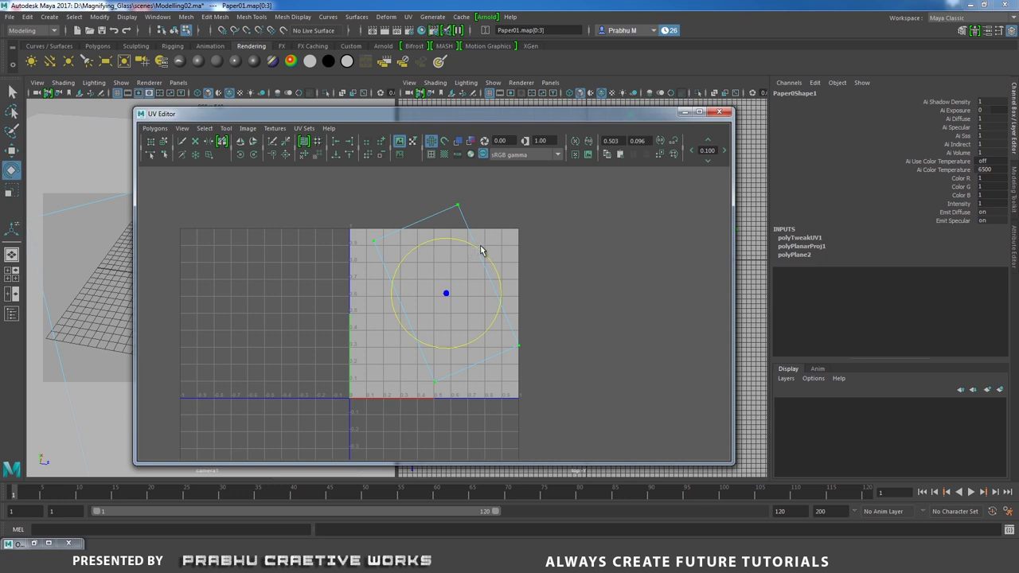
drag(480, 250, 492, 256)
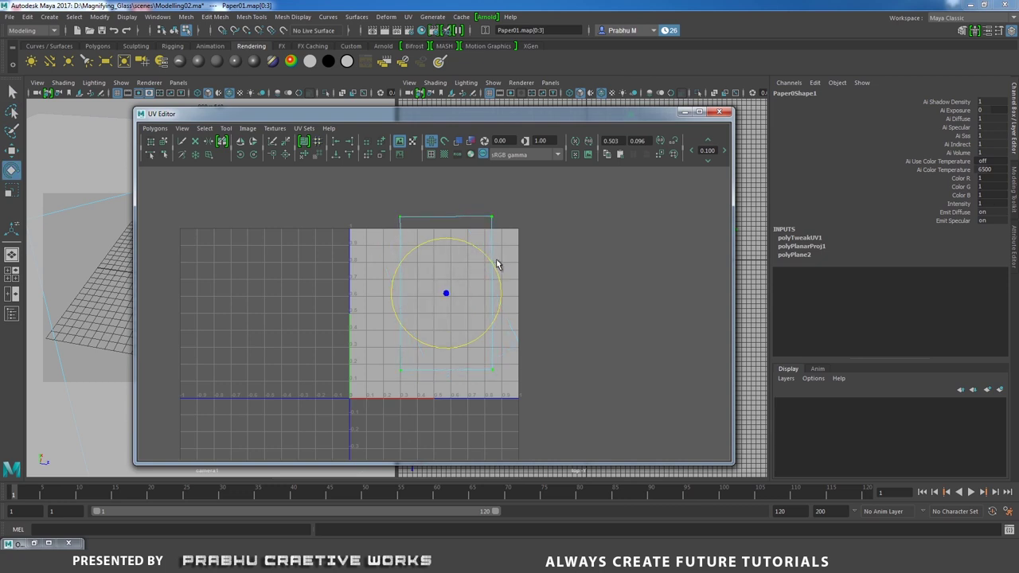
key(w)
drag(446, 295, 432, 316)
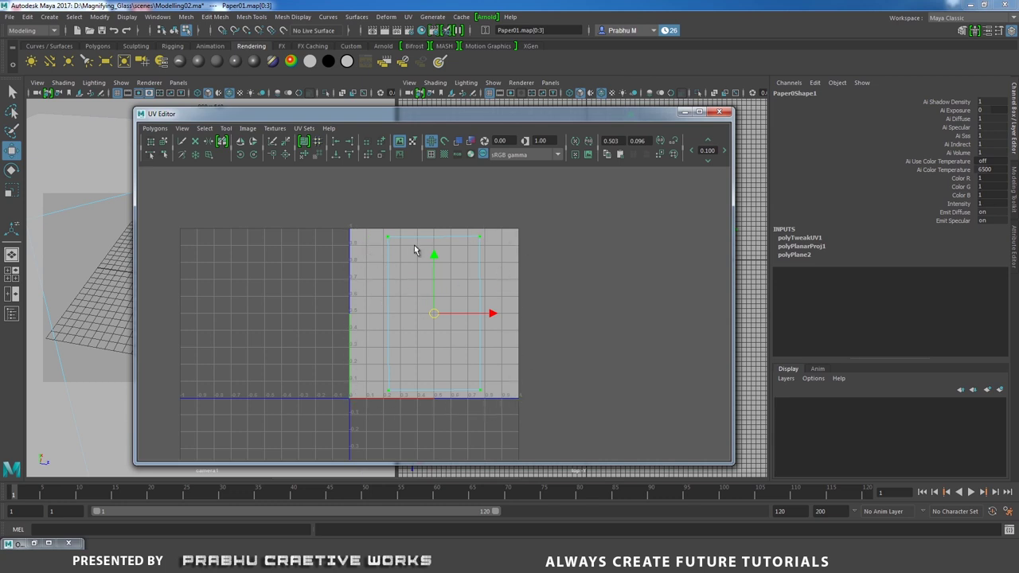
- Close the UV Editor, return the paper to object mode and switch the top viewport back to the perspective view
click(720, 114)
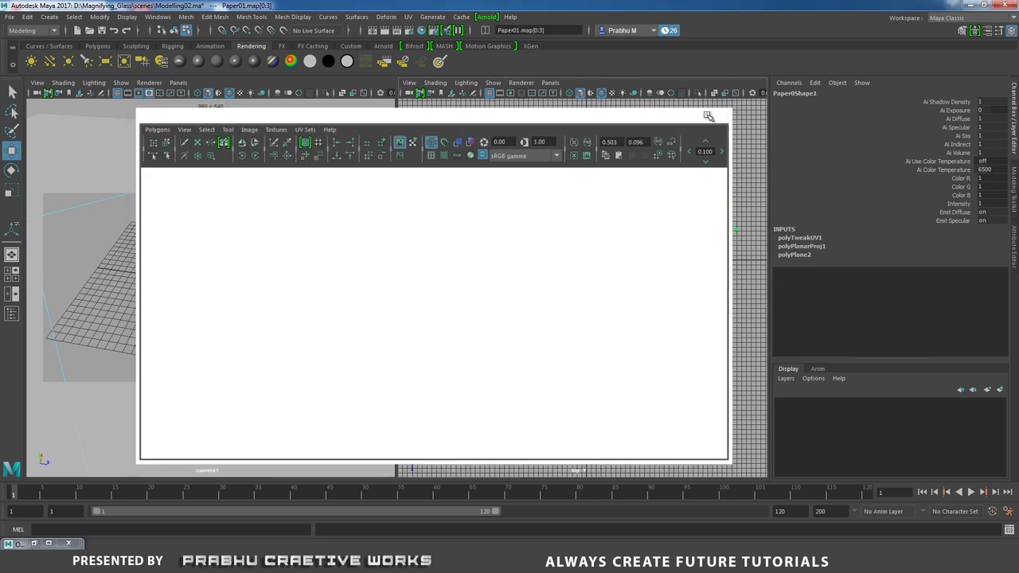
right_drag(533, 207, 575, 193)
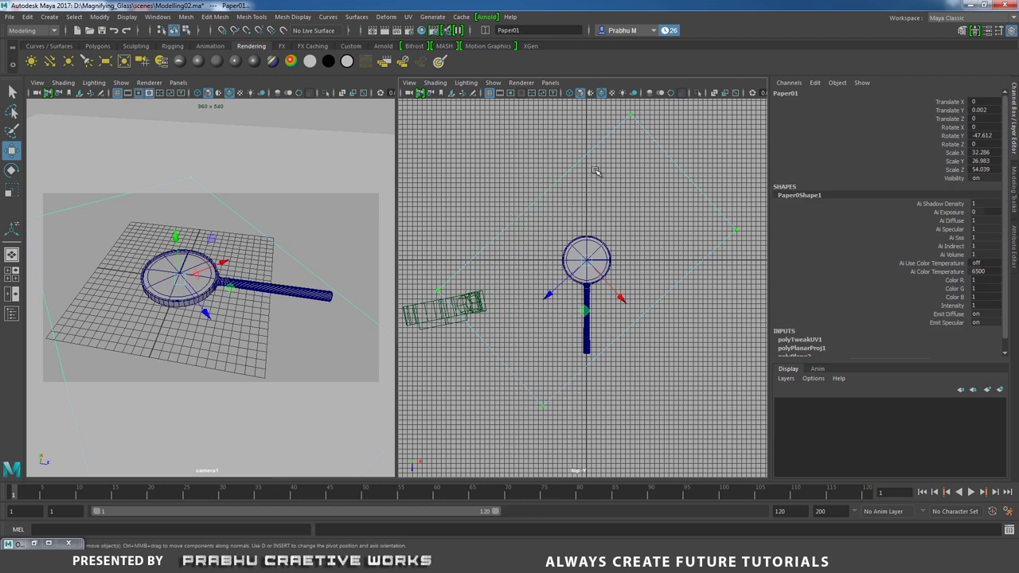
key(space)
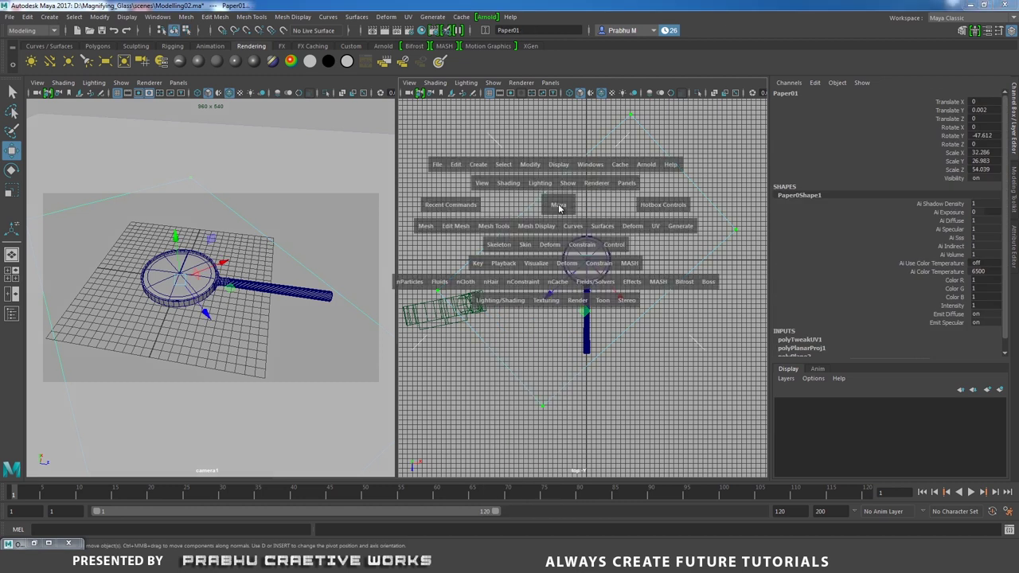
drag(559, 206, 557, 176)
- Assign a new Arnold aiStandard material to the paper and name it paper_aiStandard1
right_drag(517, 233, 500, 522)
click(599, 229)
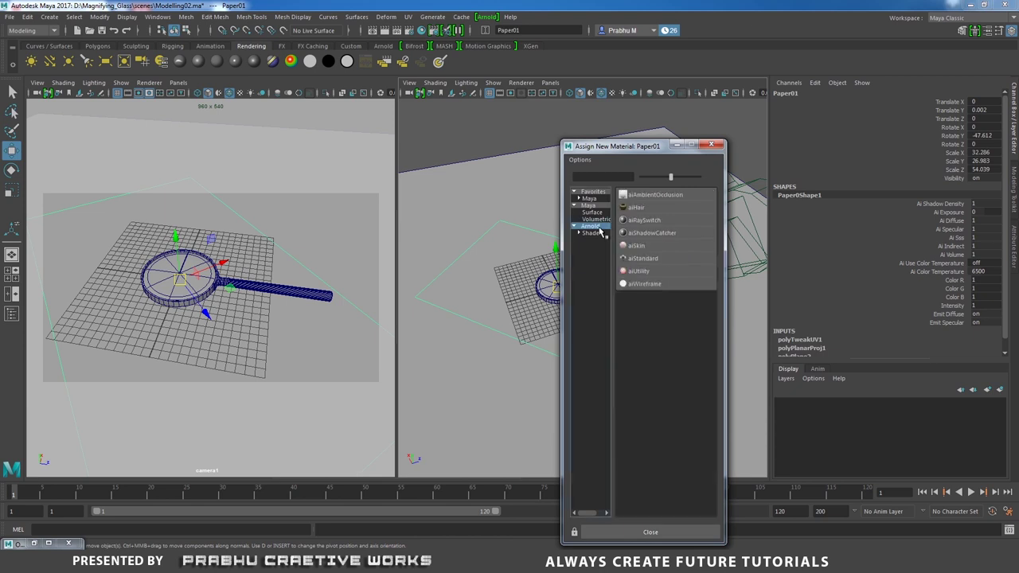
click(645, 259)
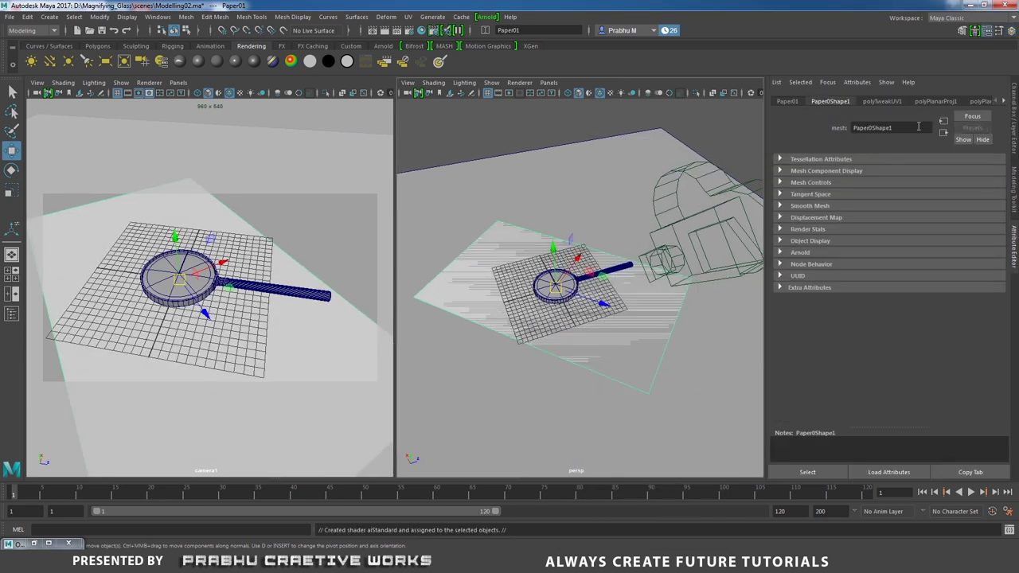
click(1003, 101)
click(968, 102)
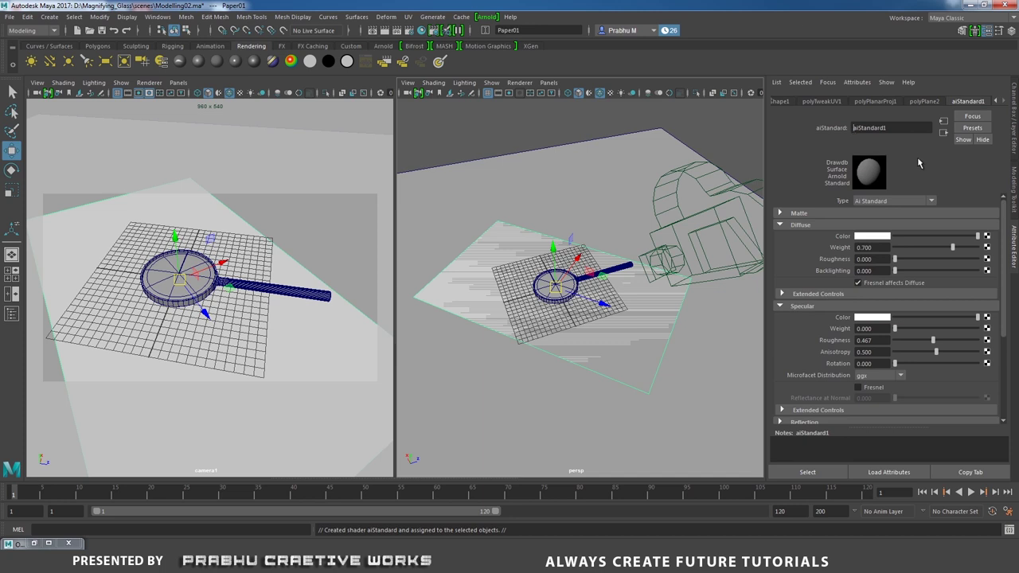
text(paper_)
key(Return)
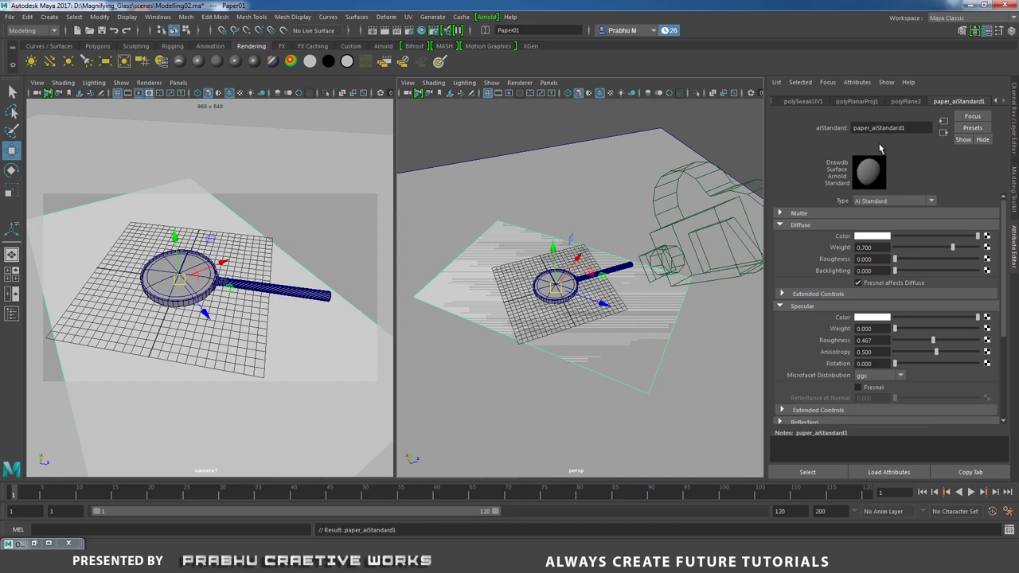
- Switch to the desktop and preview the Dr._Jekyll_and_Mr._Hyde_Text image
click(987, 236)
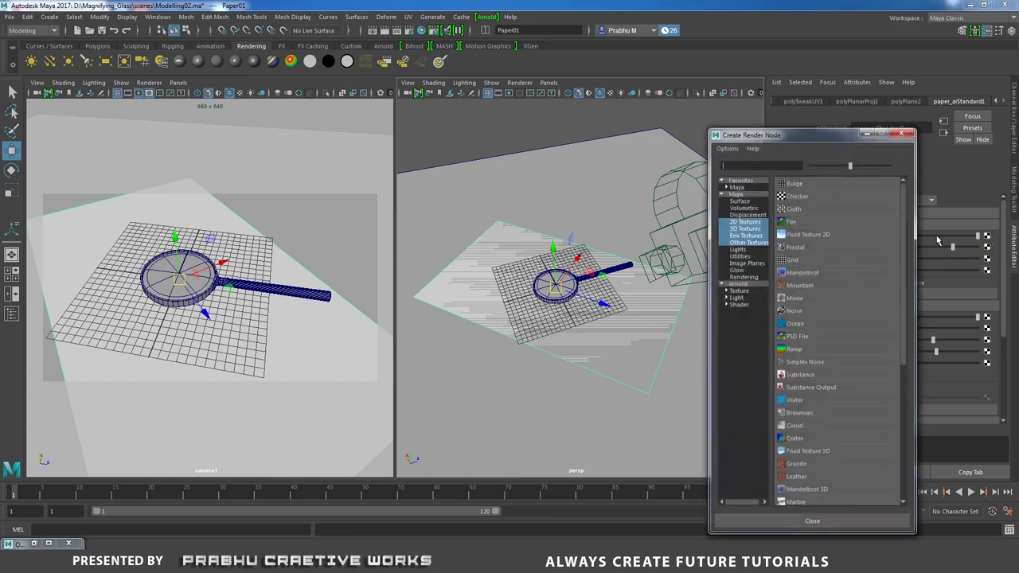
click(901, 134)
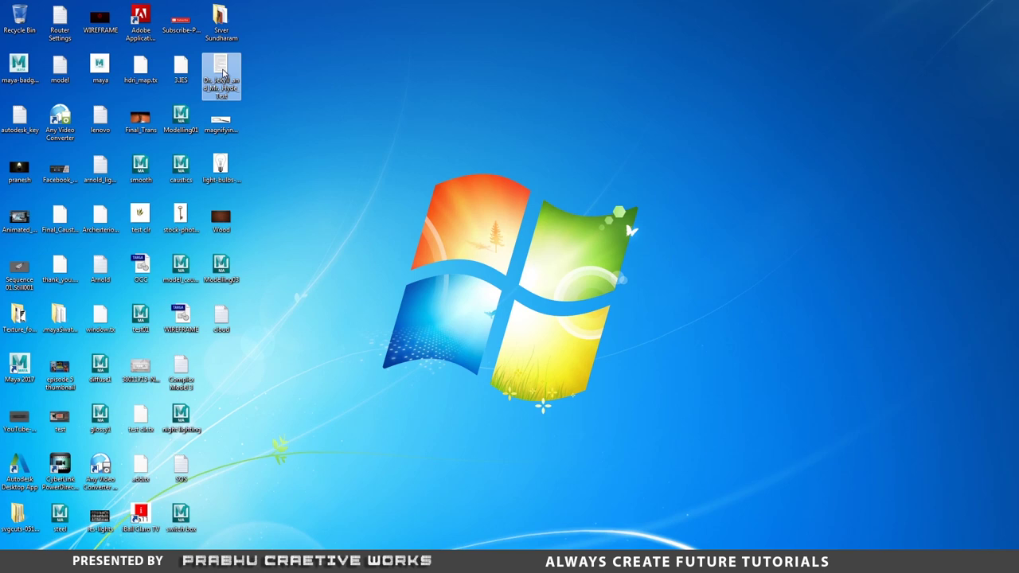
right_click(223, 72)
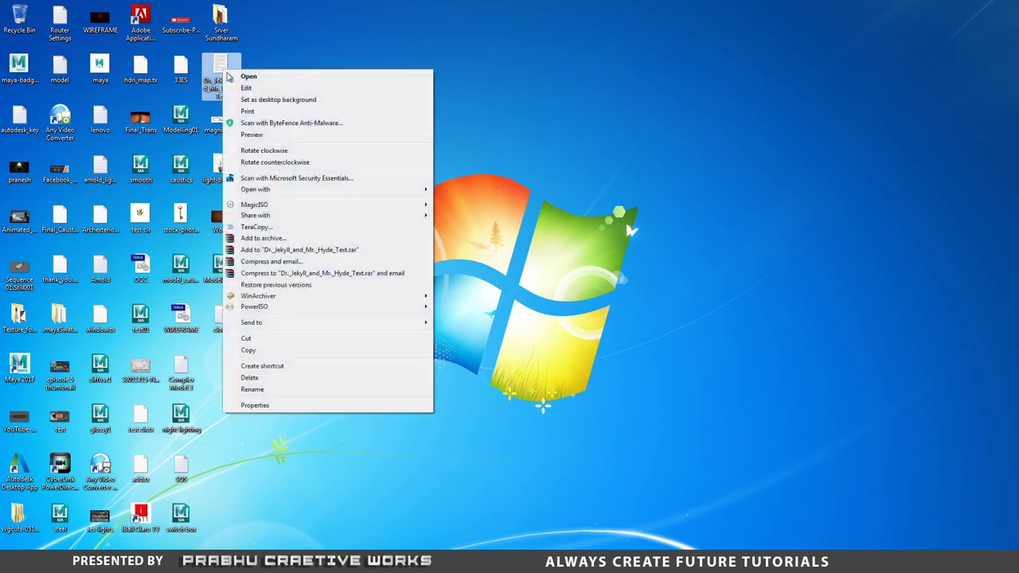
click(264, 137)
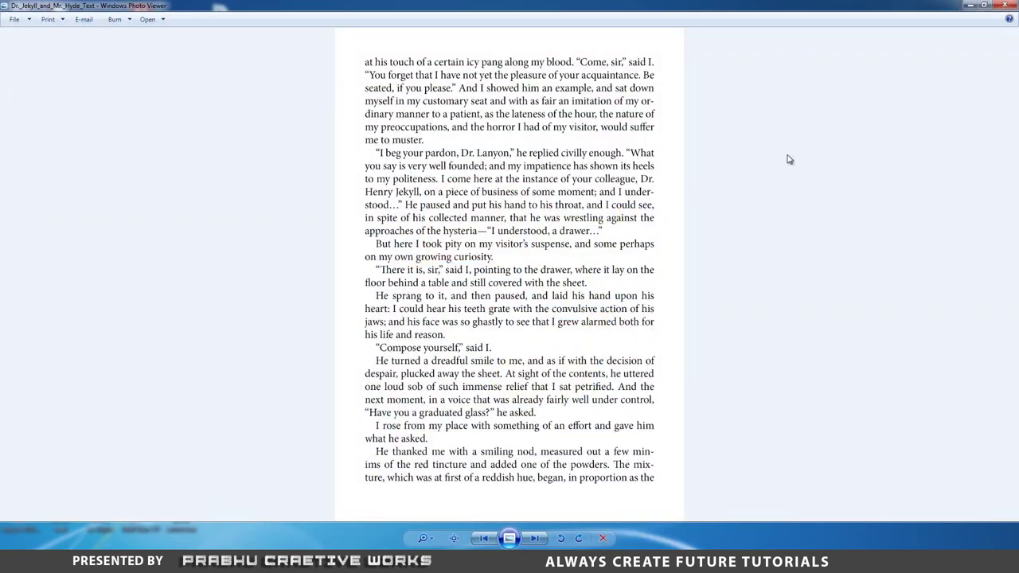
click(1012, 5)
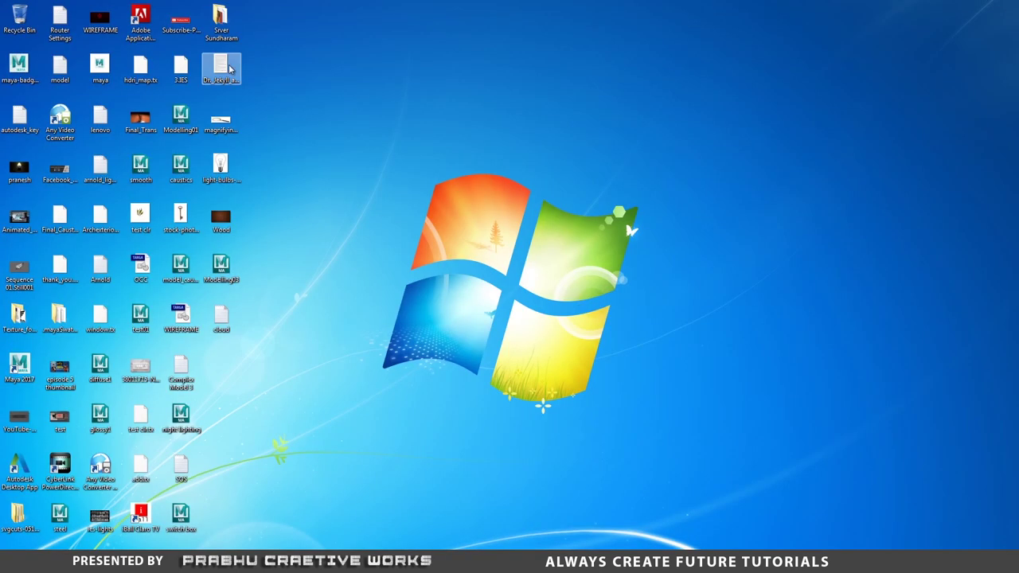
- Copy the Dr._Jekyll_and_Mr._Hyde_Text image from the desktop into the D:\Magnifying_Glass\sourceimages project folder
right_click(224, 70)
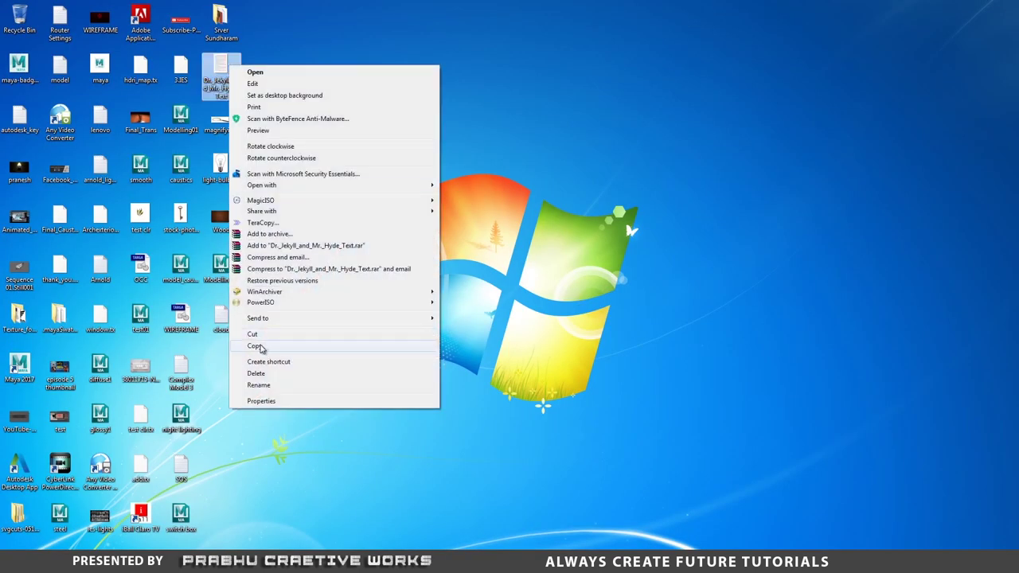
click(255, 346)
key(super)
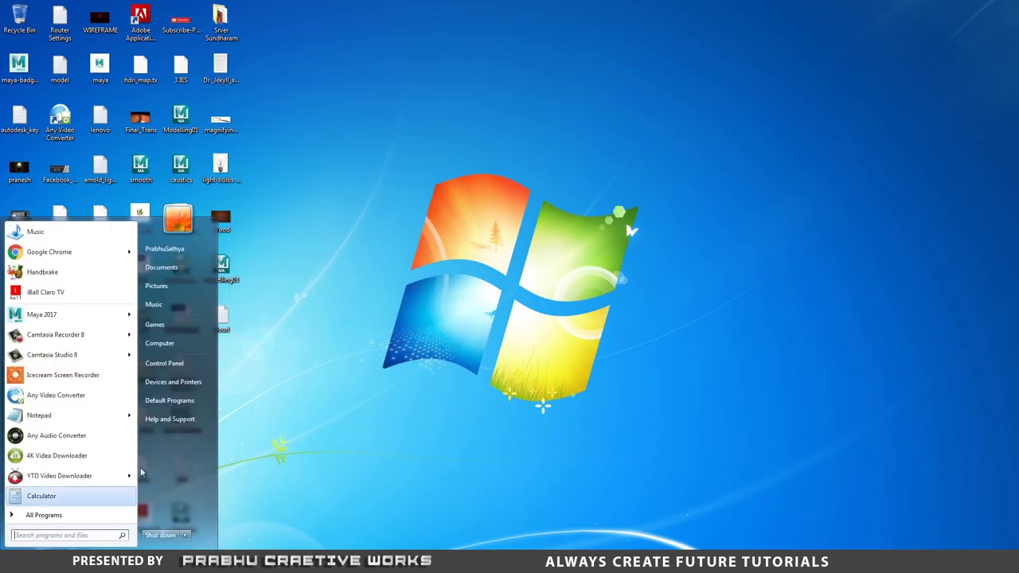
click(175, 341)
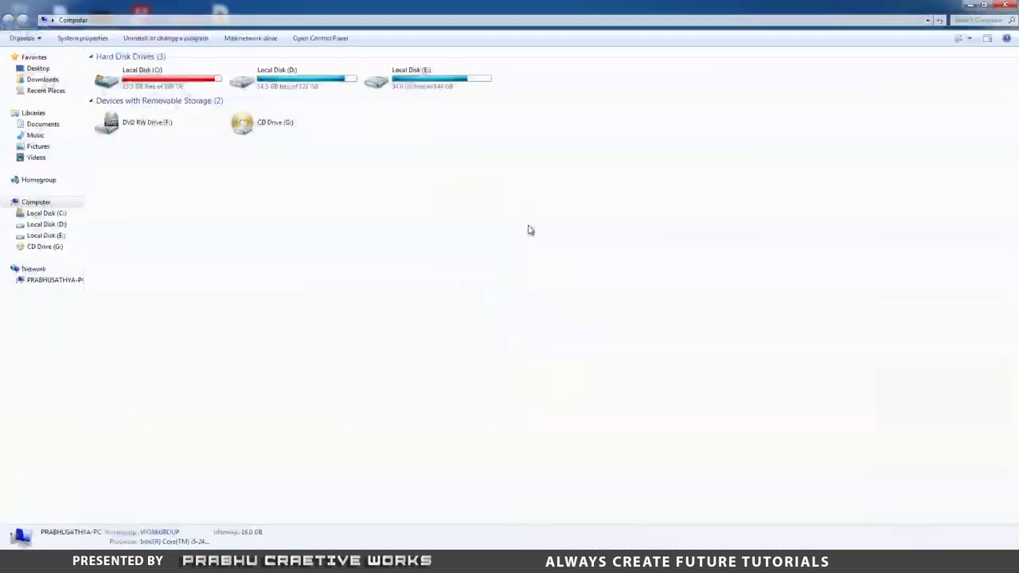
click(420, 89)
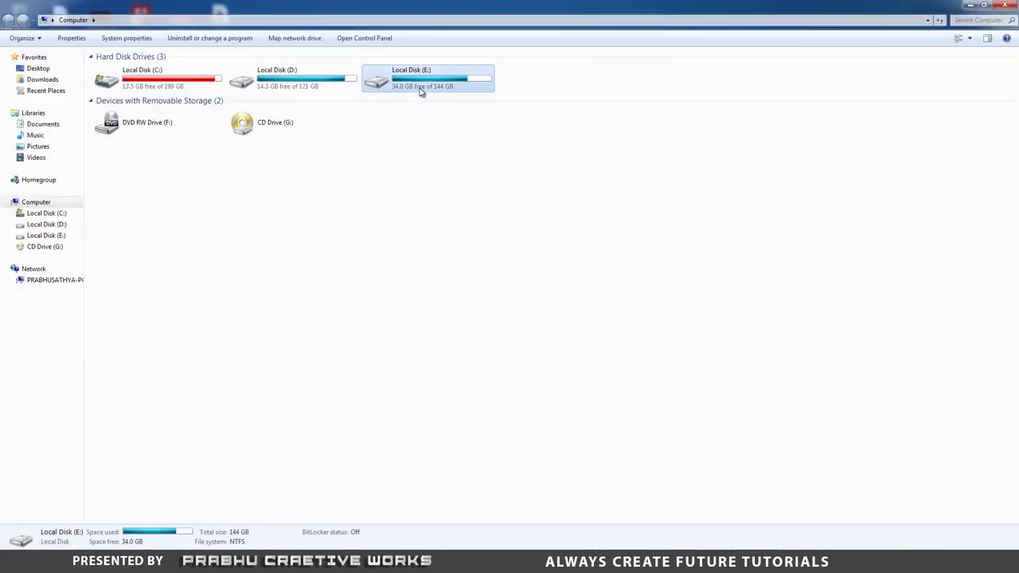
double_click(311, 88)
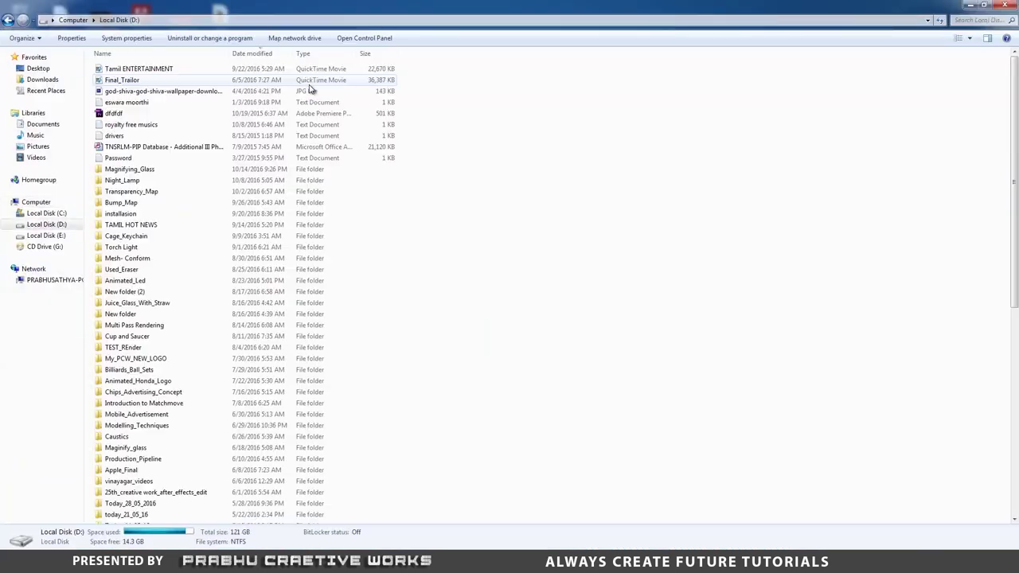
double_click(148, 171)
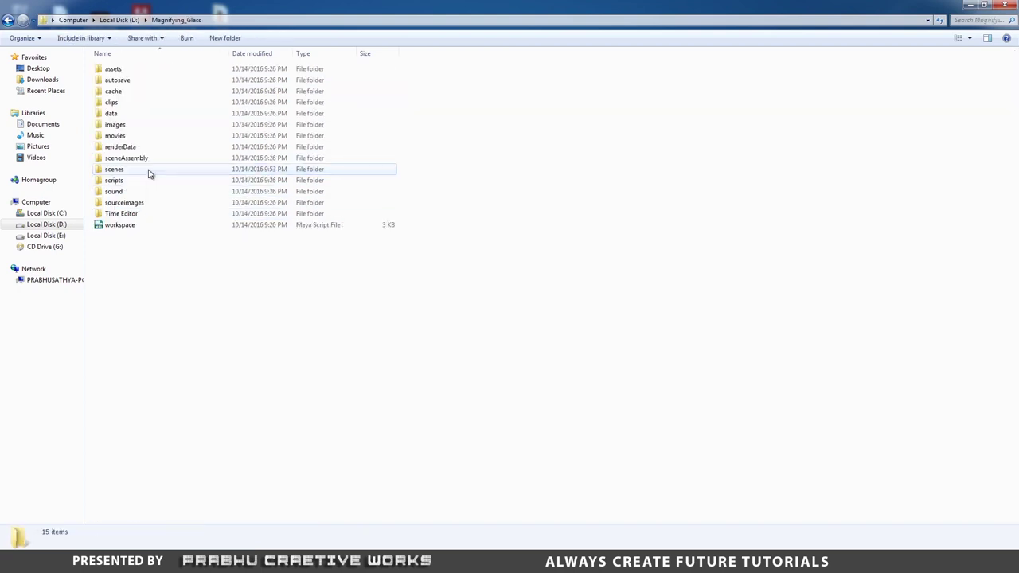
click(125, 204)
double_click(125, 204)
right_click(236, 168)
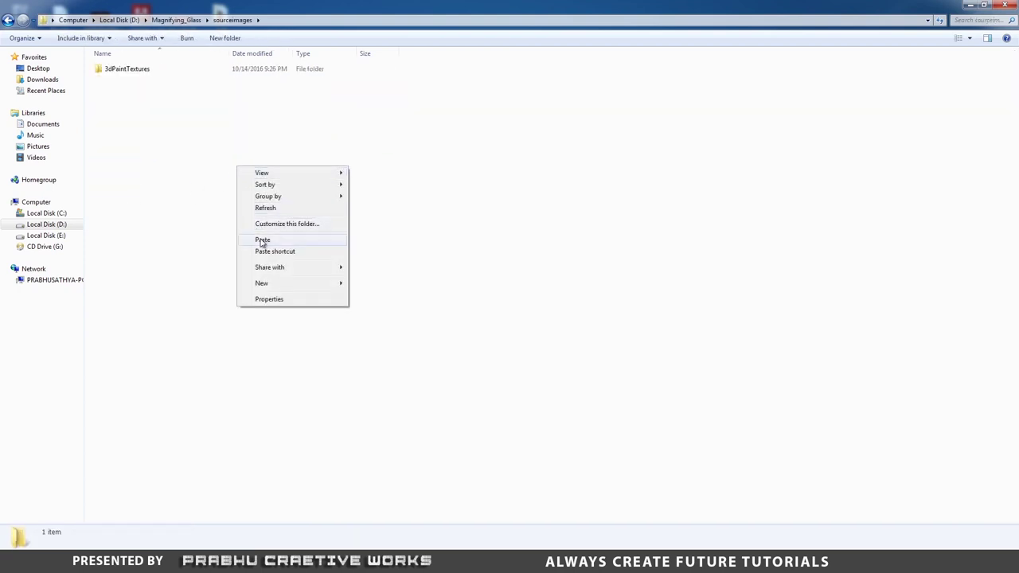
click(263, 241)
click(307, 253)
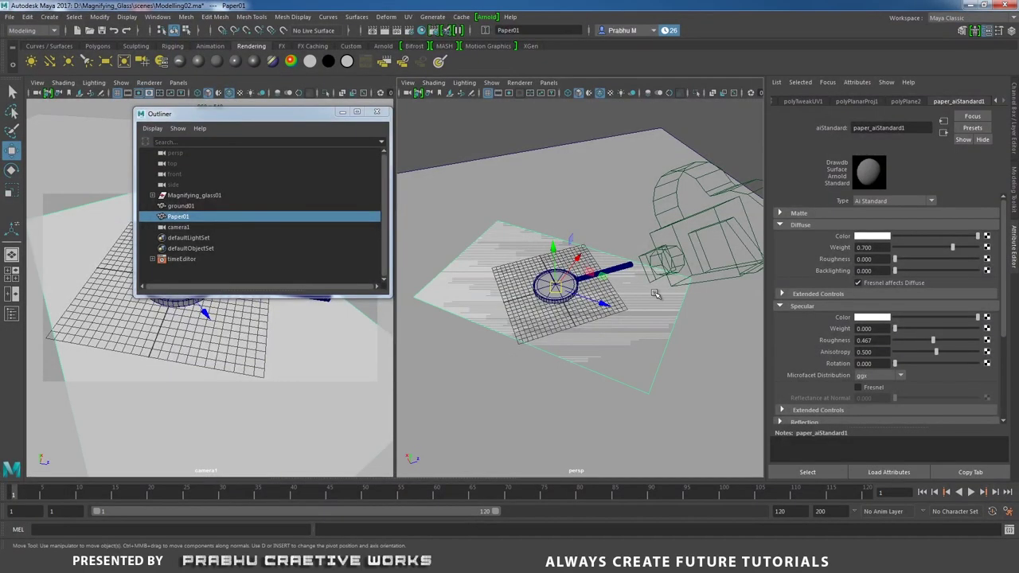
- Back in Maya, connect a File texture to the paper material's diffuse color and set its filter type to Off
click(987, 237)
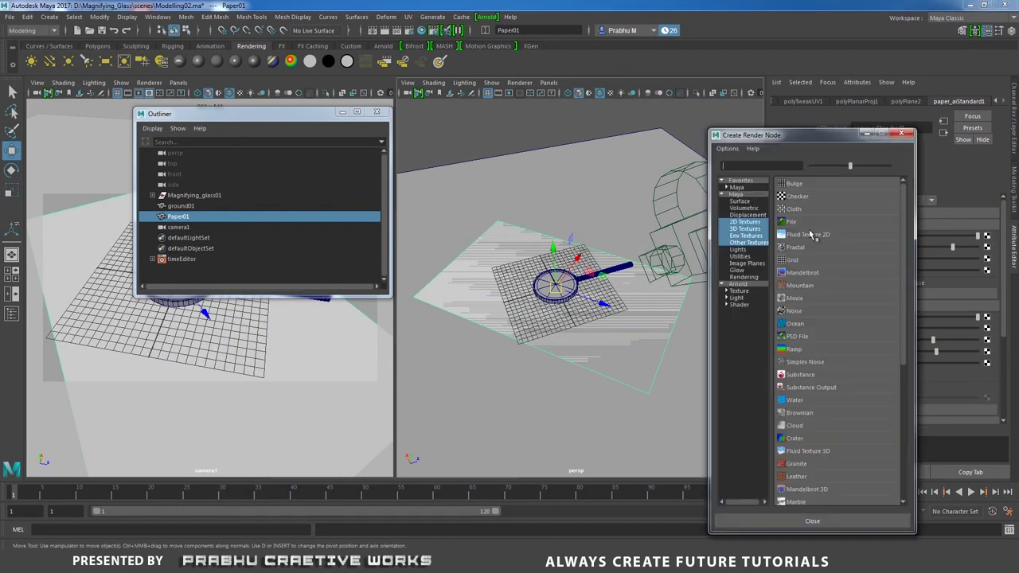
click(800, 226)
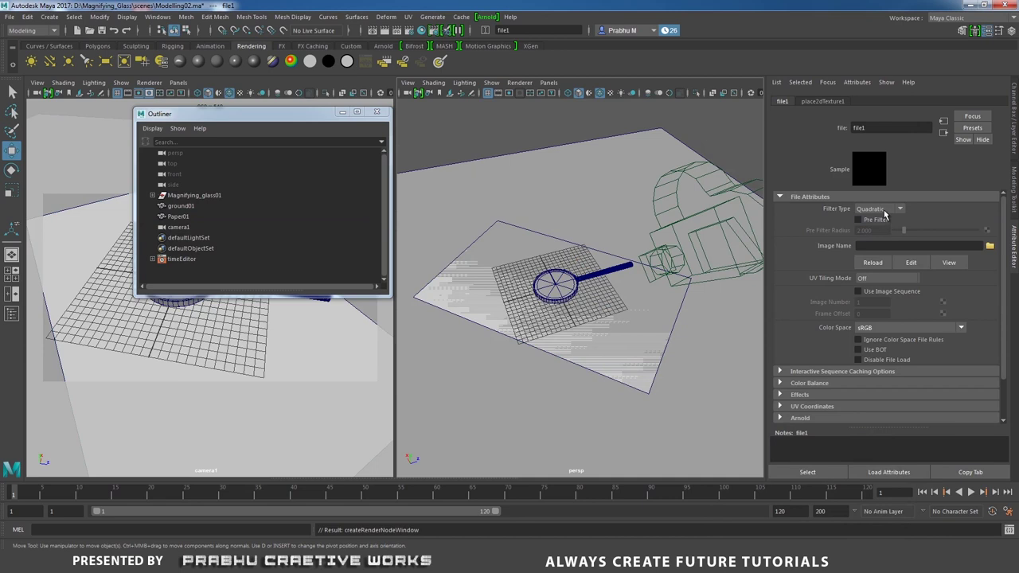
click(880, 209)
click(869, 222)
- Load Dr._Jekyll_and_Mr._Hyde_Text.jpg from sourceimages into the file texture and show textures in the camera1 viewport
click(991, 246)
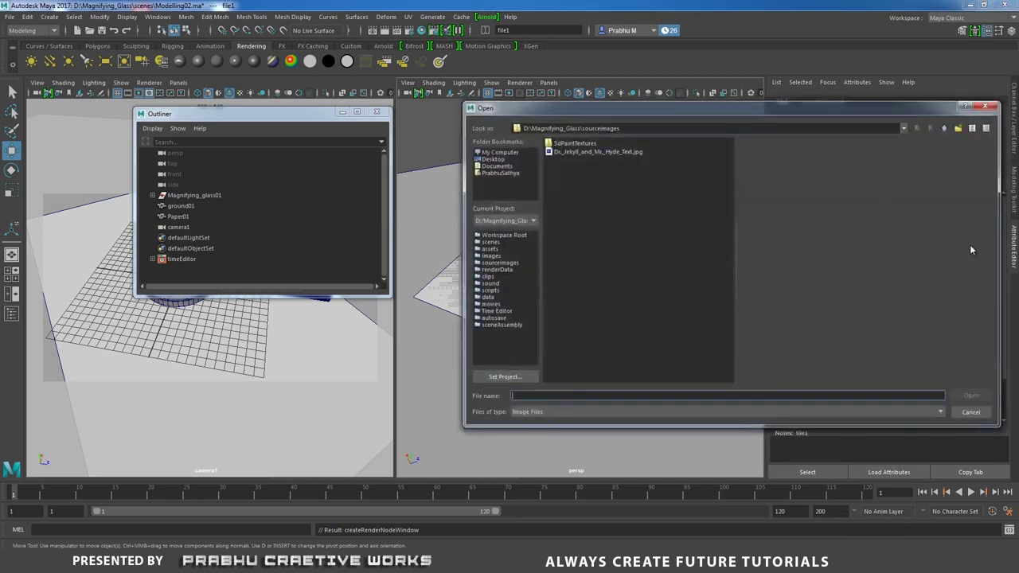
click(585, 152)
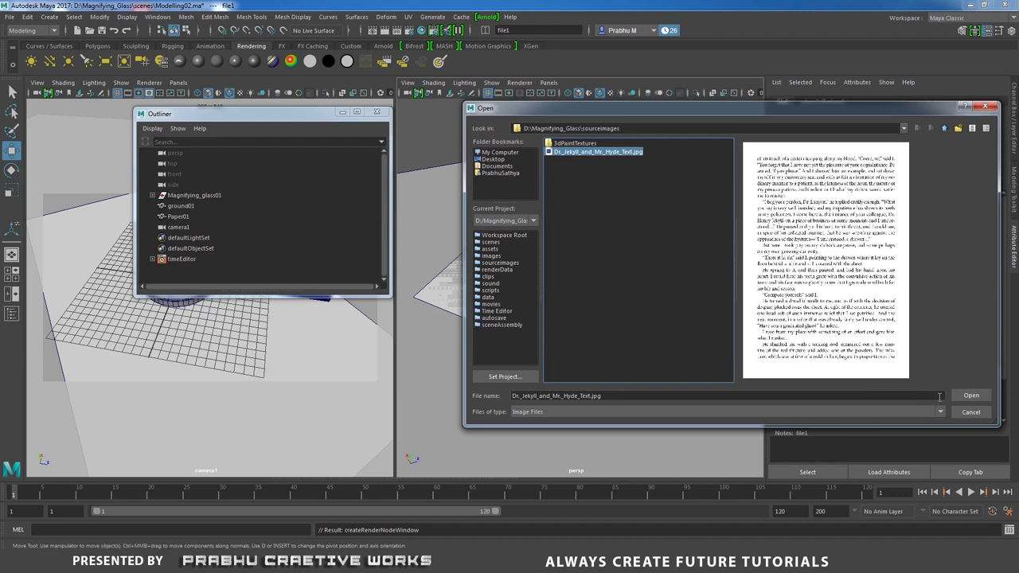
click(965, 396)
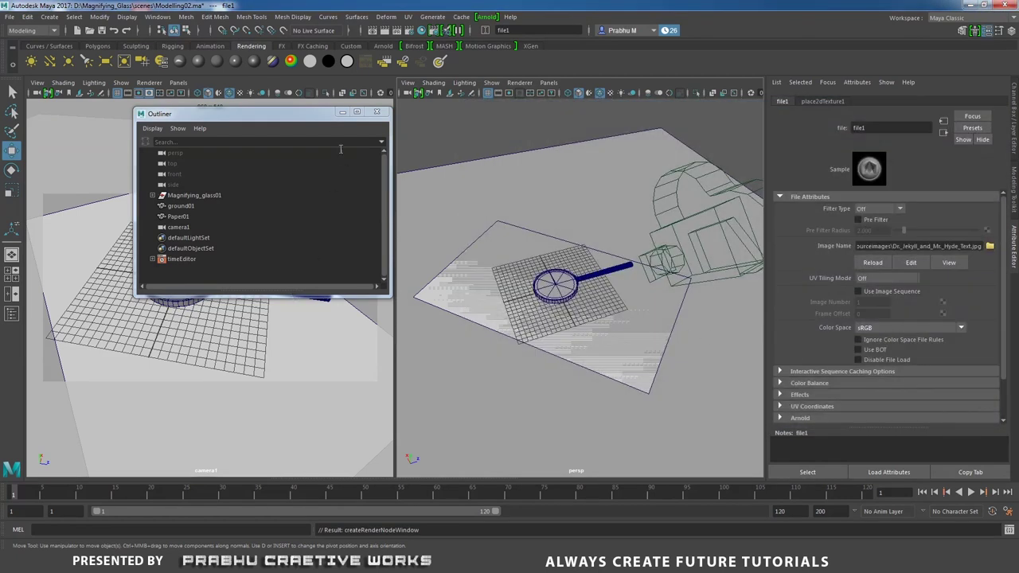
click(343, 112)
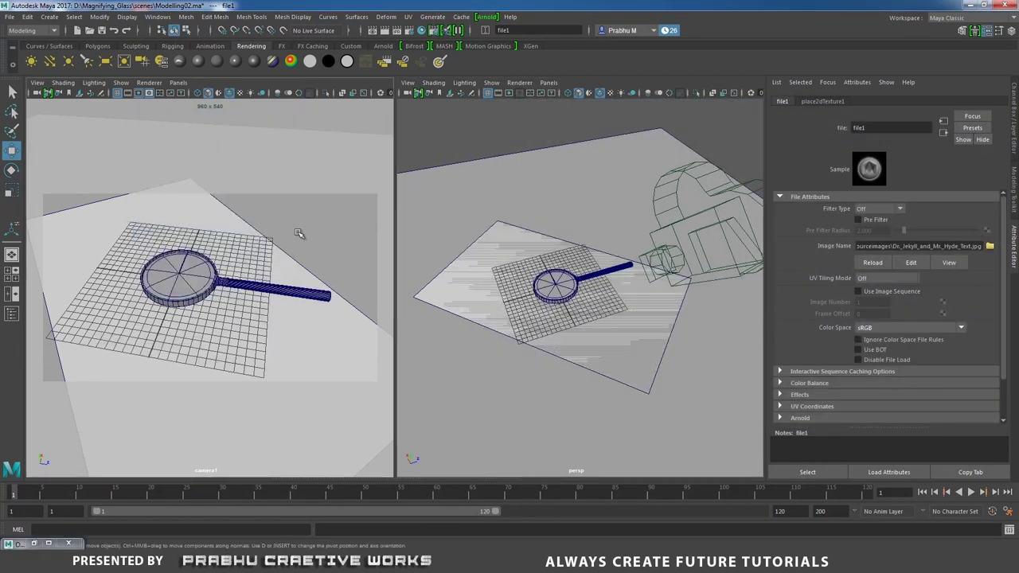
key(6)
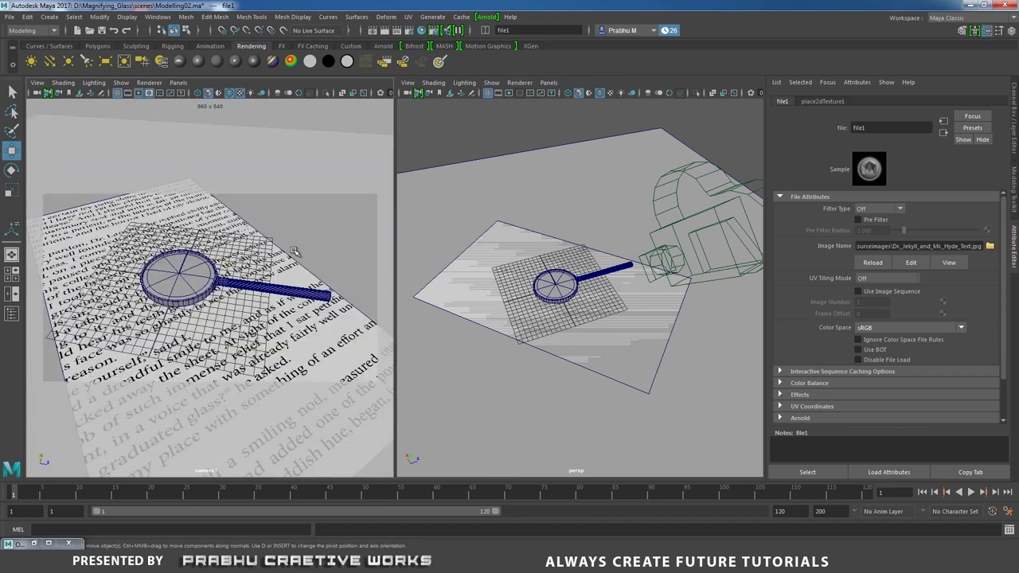
- Open the paper in the UV Editor, placed clear of the magnifying glass in the camera view, and select all its UVs
click(407, 17)
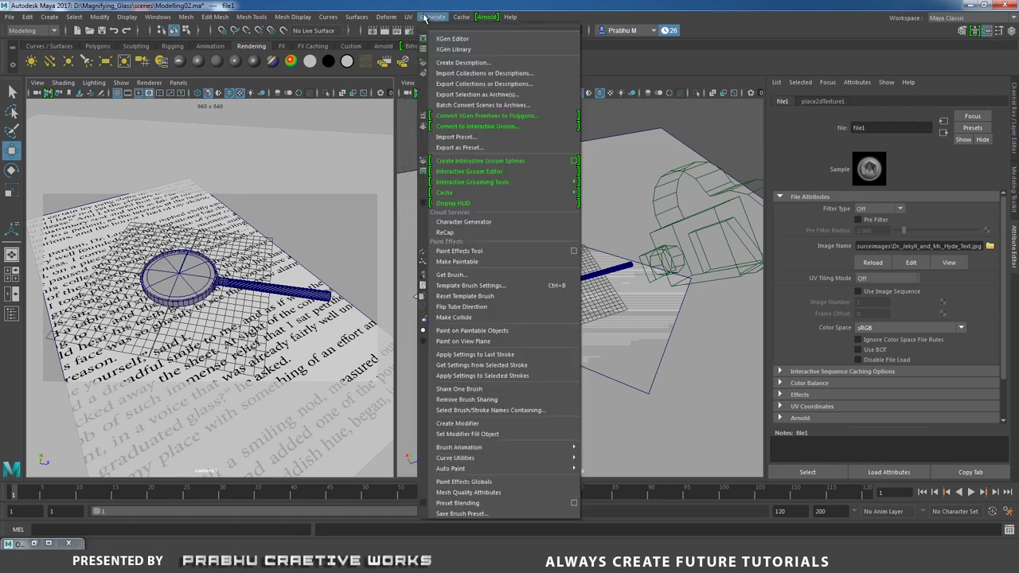
click(431, 44)
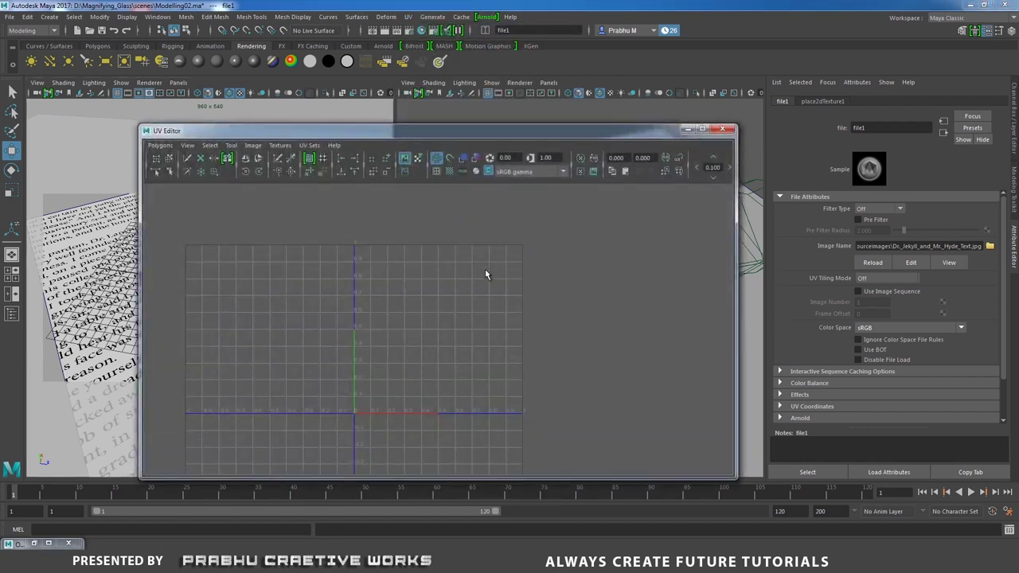
drag(555, 137, 706, 114)
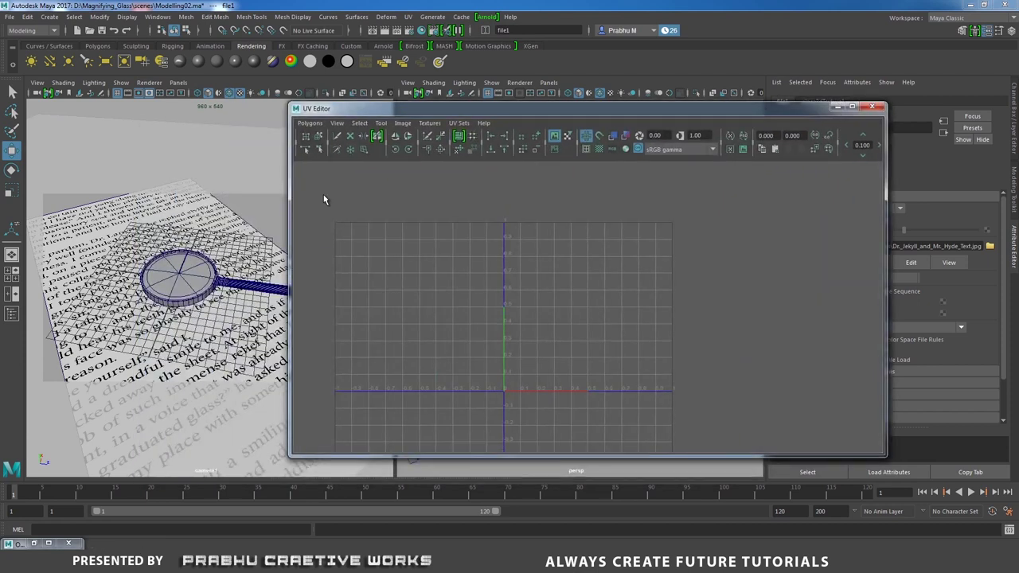
click(208, 201)
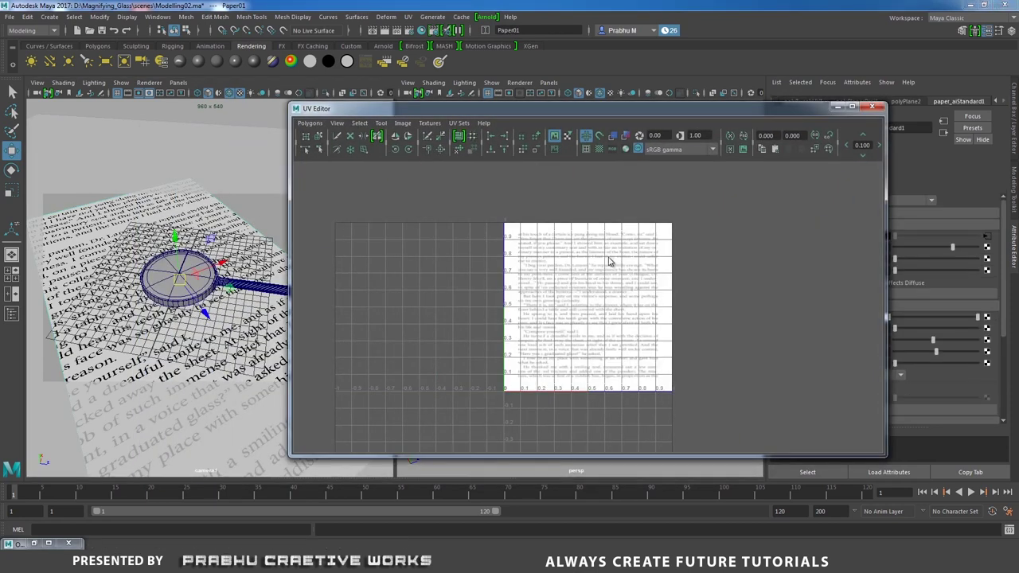
right_drag(608, 258, 602, 232)
drag(514, 196, 687, 423)
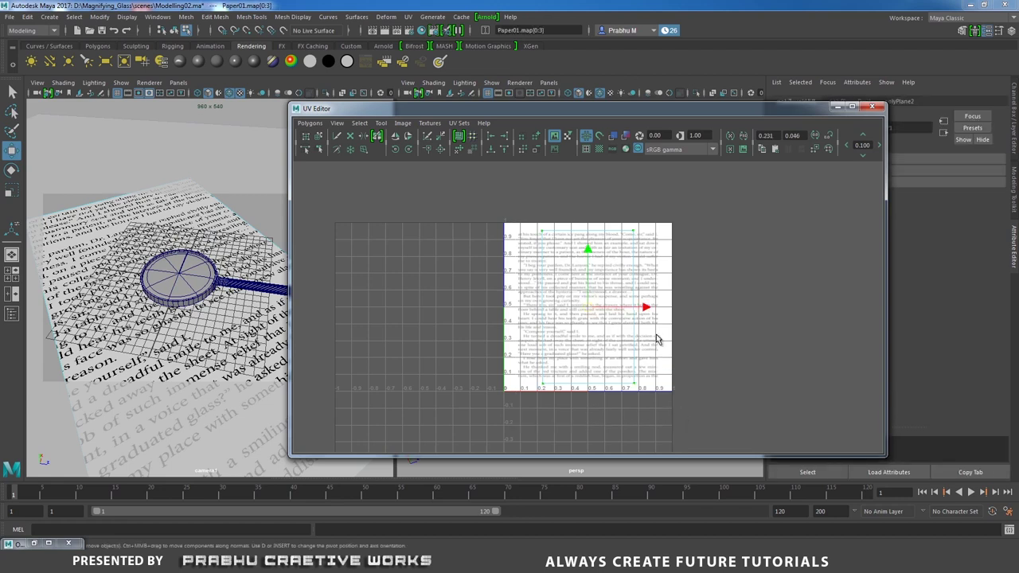
- Scale the paper's UV shell in width and height to nearly fill the 0–1 square covered by the text image
key(r)
drag(645, 312, 678, 308)
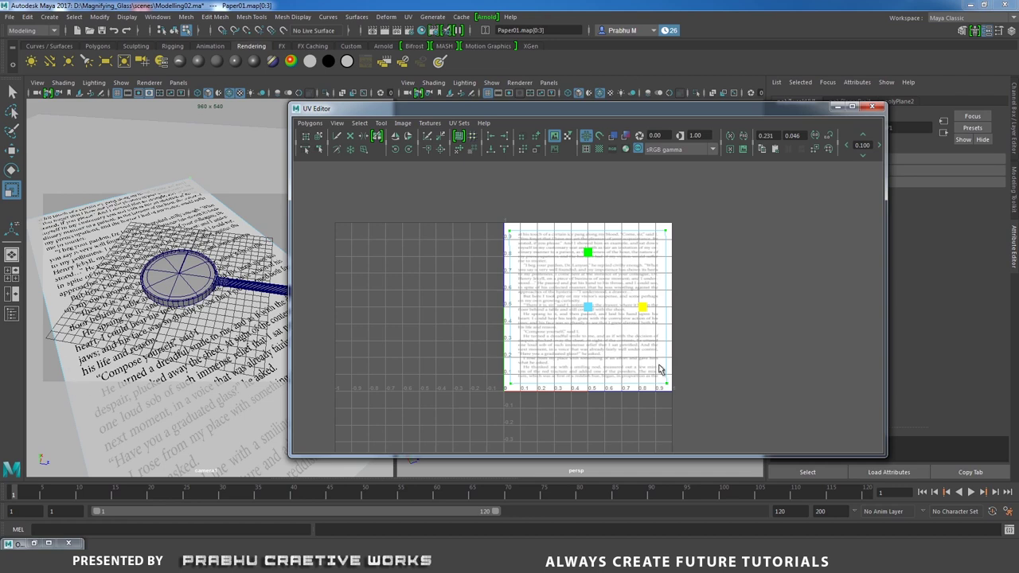
drag(473, 189, 716, 420)
drag(643, 310, 643, 311)
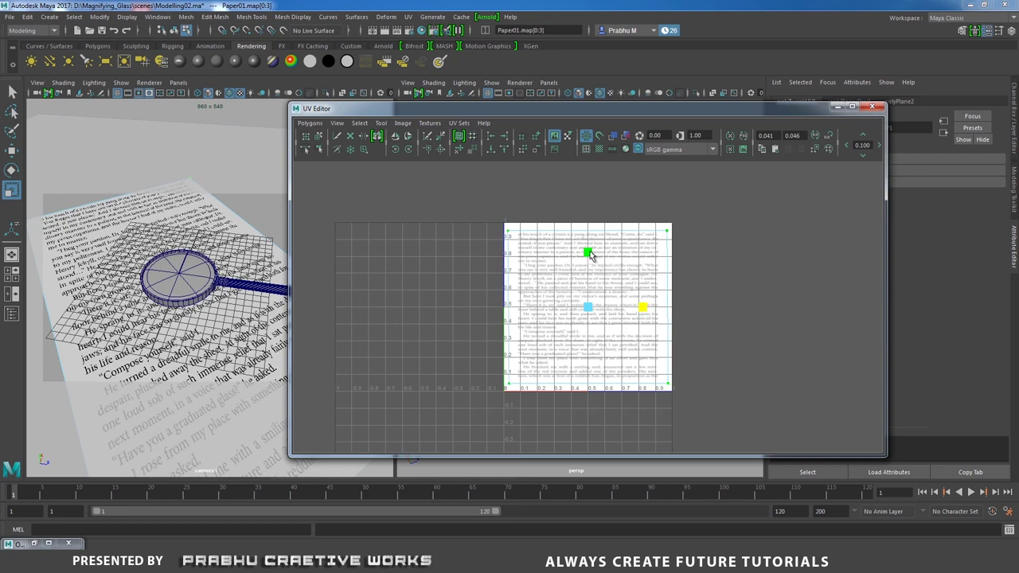
drag(589, 253, 591, 249)
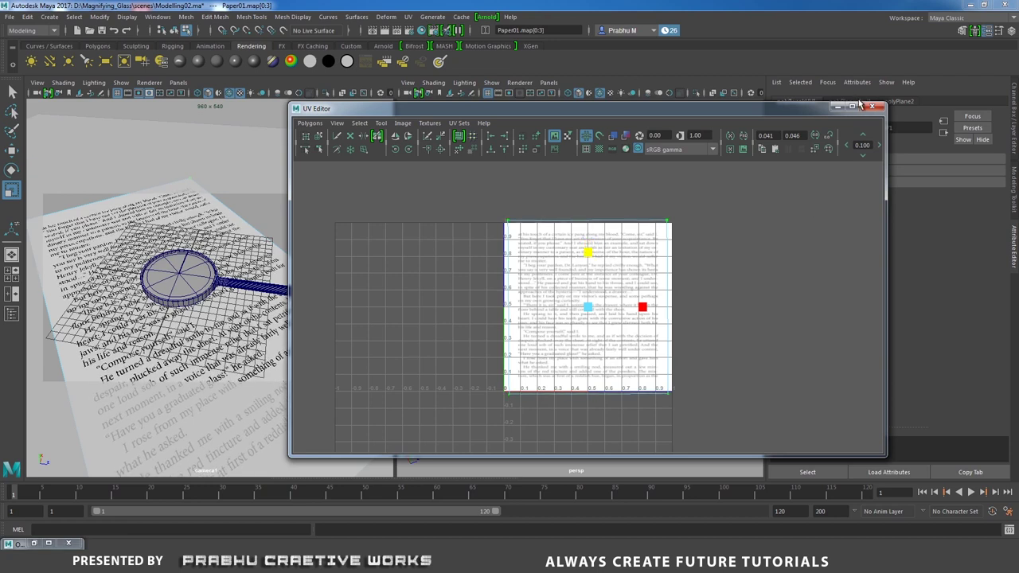
- Close the UV Editor and hide the grid in the camera1 viewport
click(871, 106)
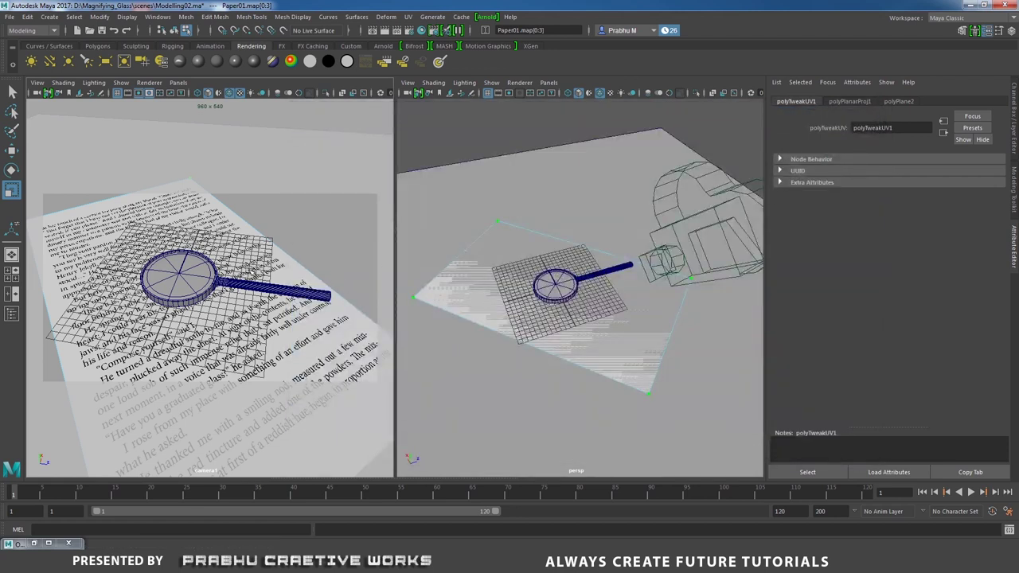
click(118, 92)
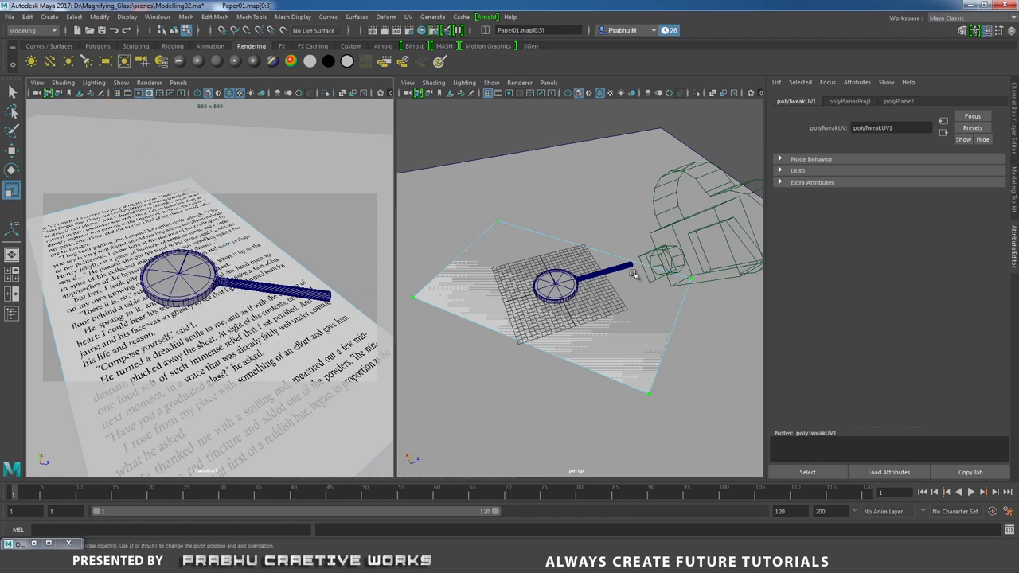
- Return to object mode and select the magnifying glass's lens frame together with the ribbed steel collar of the handle
click(564, 284)
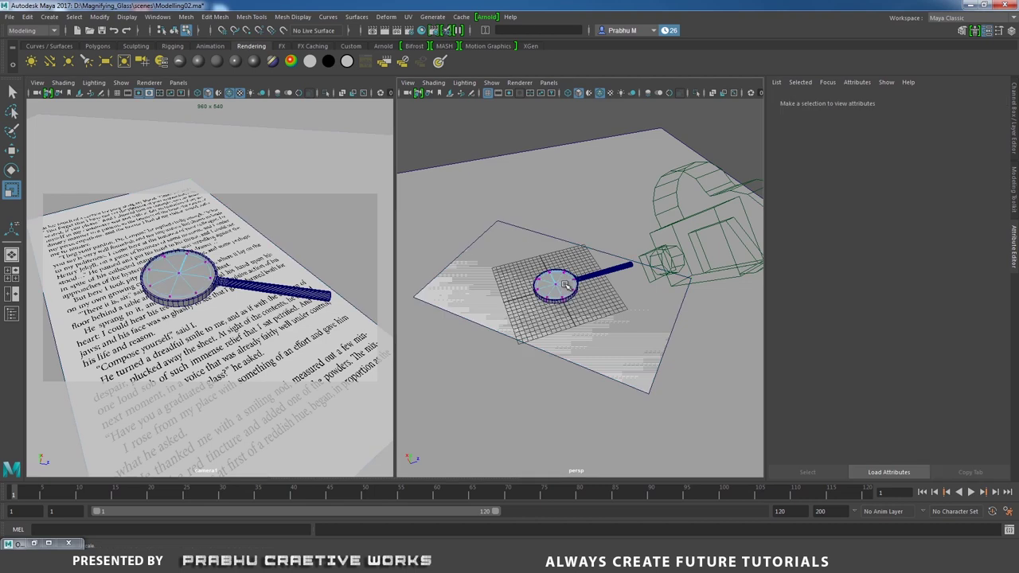
right_drag(556, 288, 596, 269)
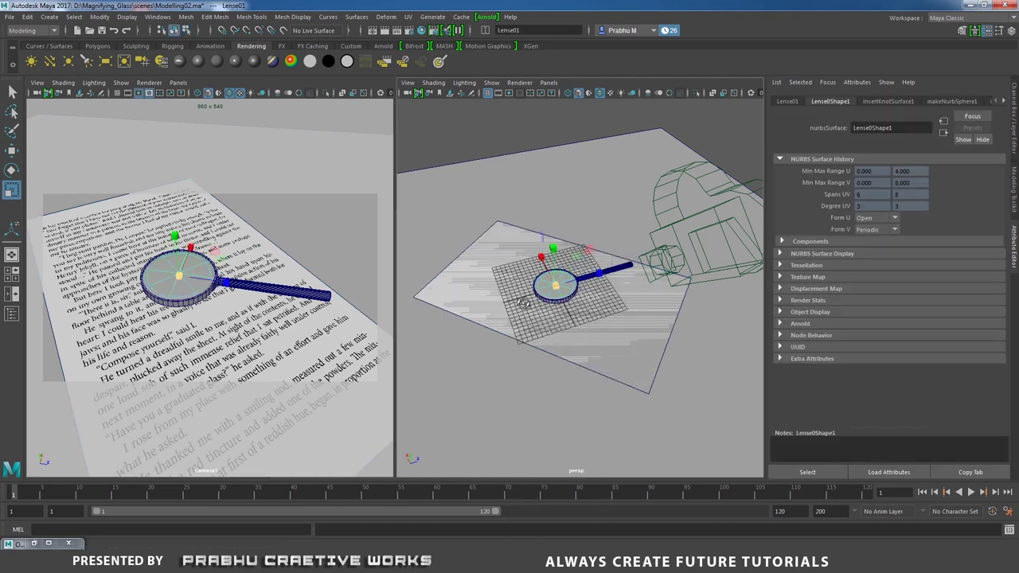
key(f)
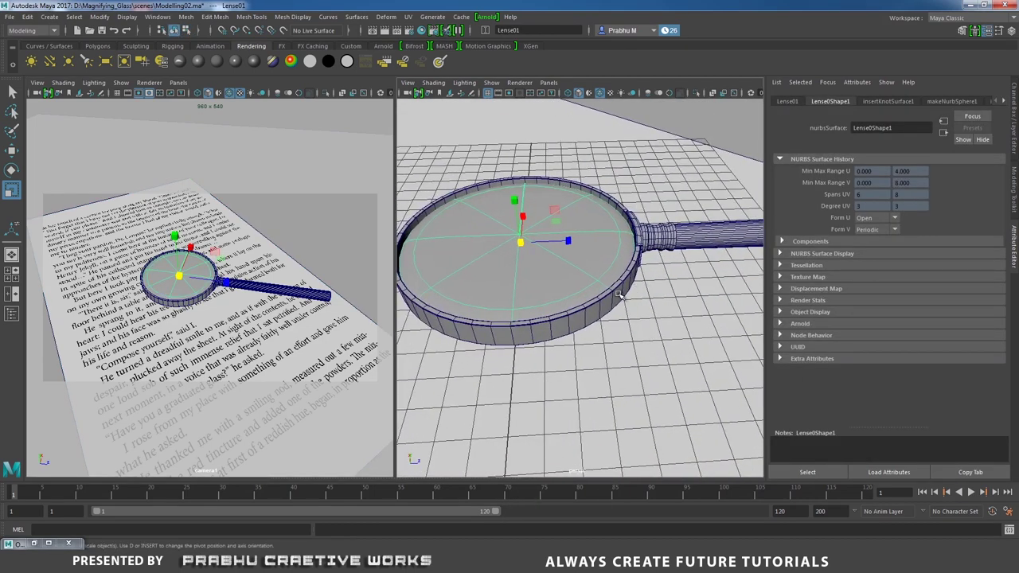
click(626, 296)
alt+drag(644, 307, 549, 356)
alt+right_drag(549, 355, 714, 381)
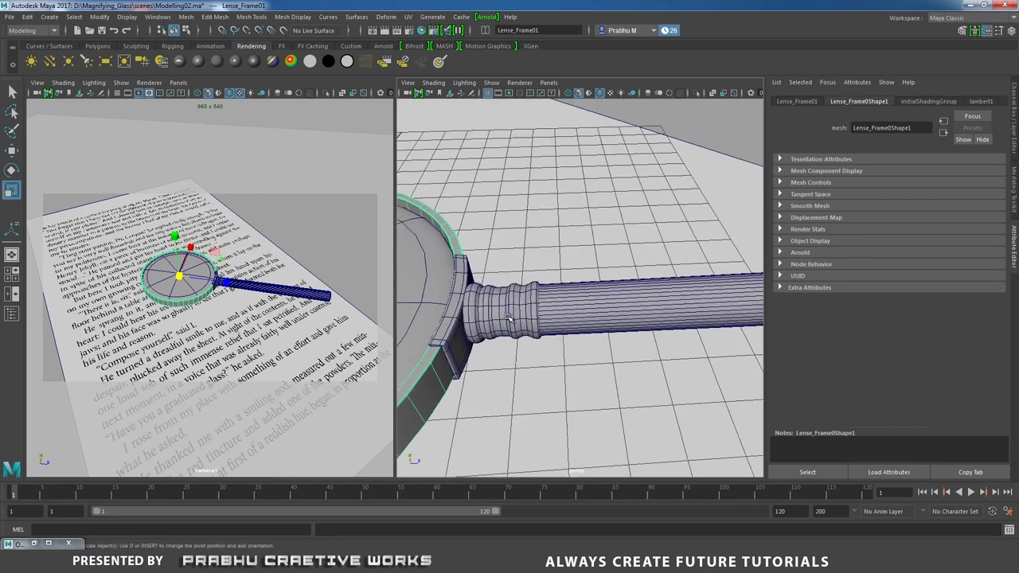
click(510, 316)
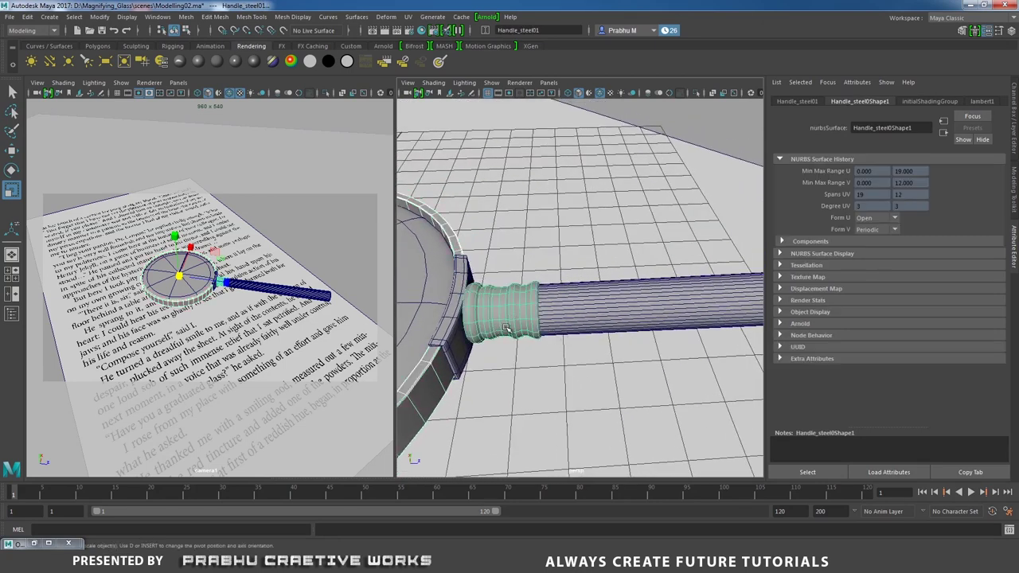
alt+drag(493, 328, 553, 331)
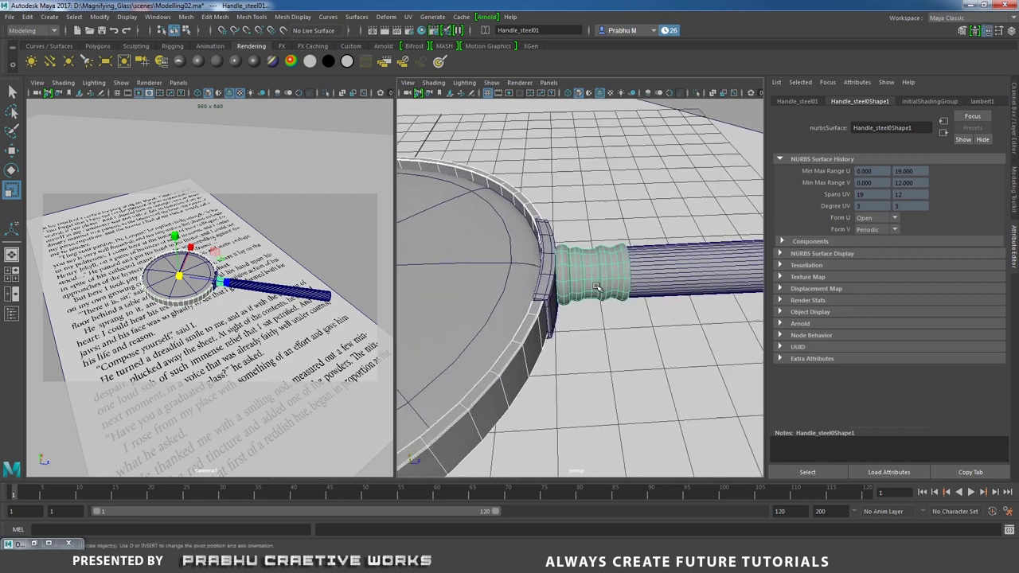
- Assign a new Arnold aiStandard material to the selected frame and collar, and name it steel_aiStandard2
right_click(530, 349)
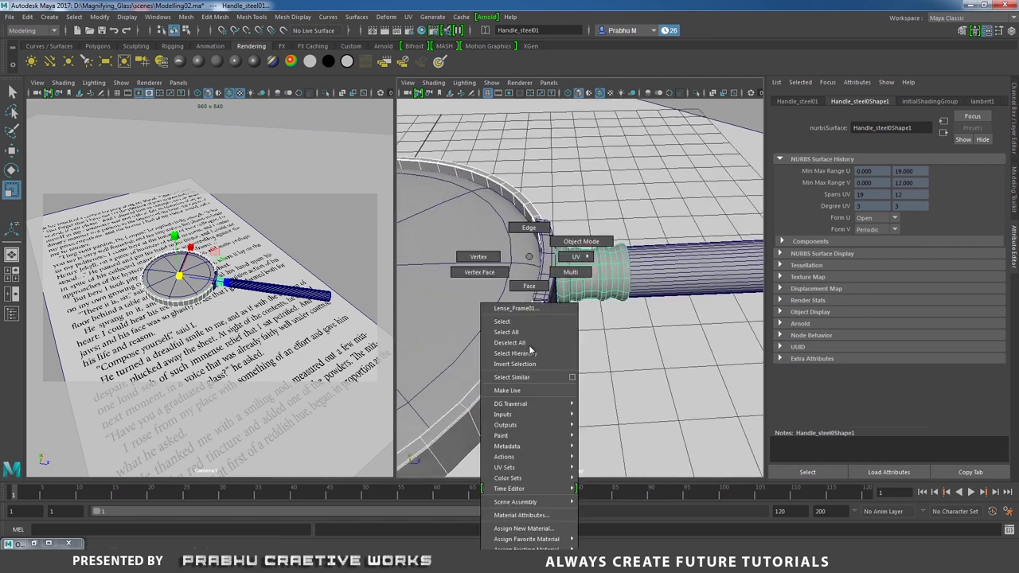
click(525, 528)
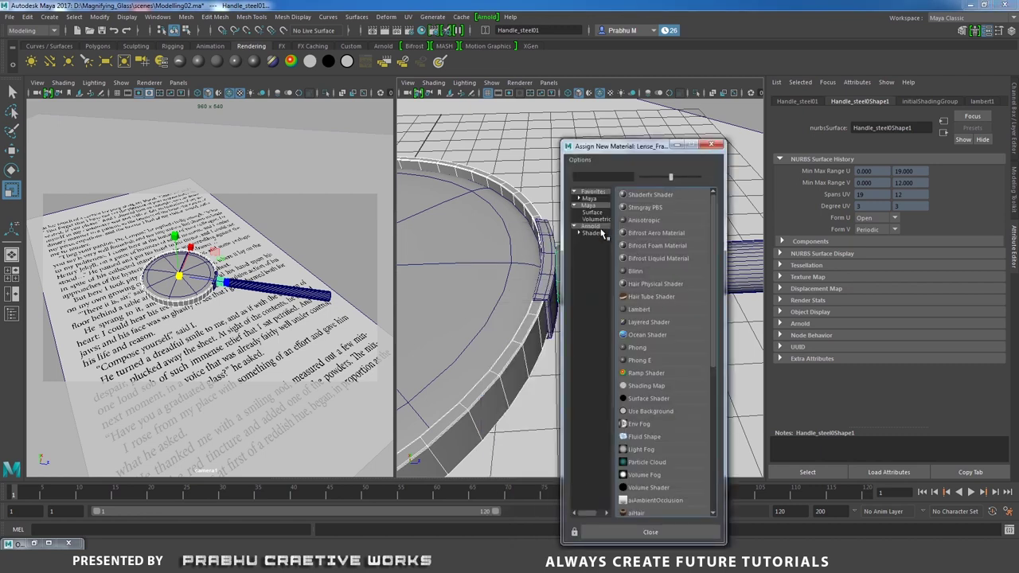
click(593, 227)
click(643, 258)
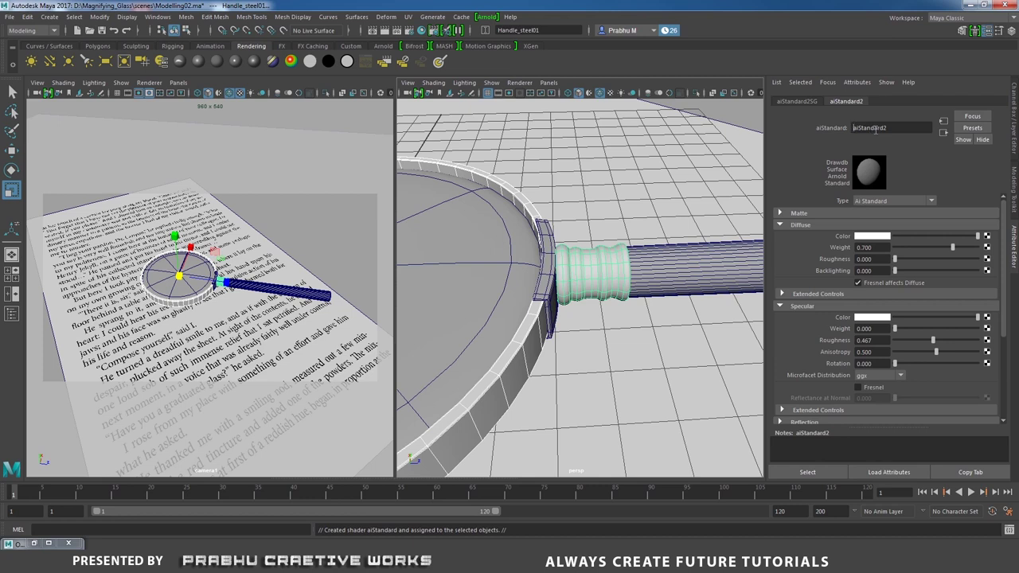
text(steel_)
key(Return)
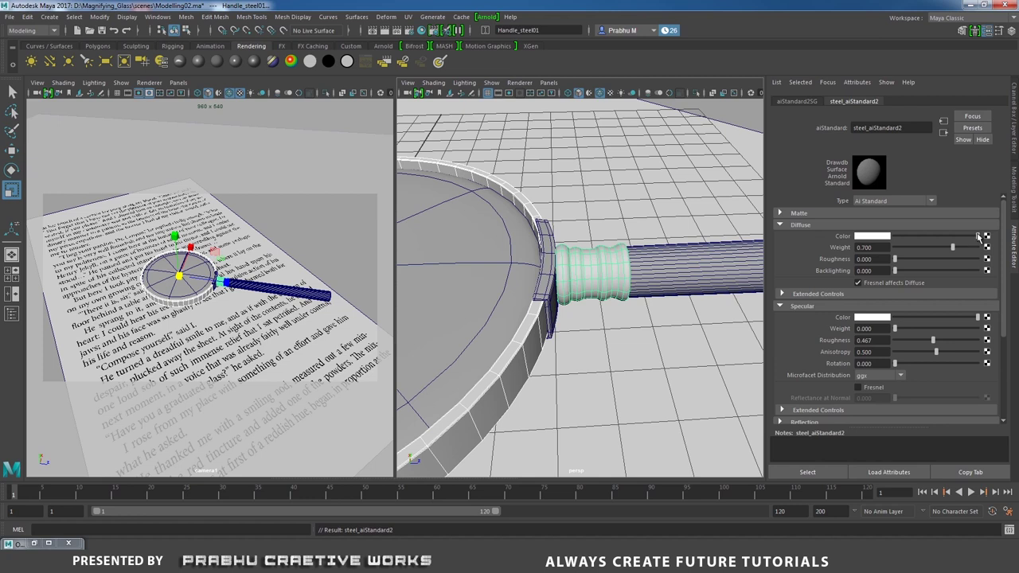
- Set the steel material's diffuse color to black with weight 0, and its specular weight to 1 and roughness to 0.5
drag(977, 236, 854, 236)
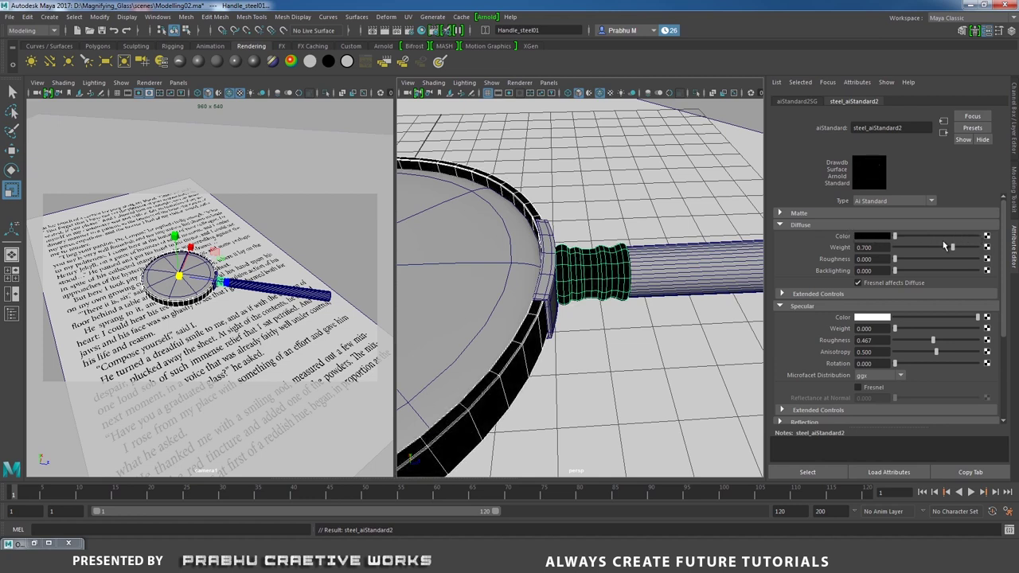
drag(923, 249, 863, 249)
click(875, 329)
text(1)
key(Return)
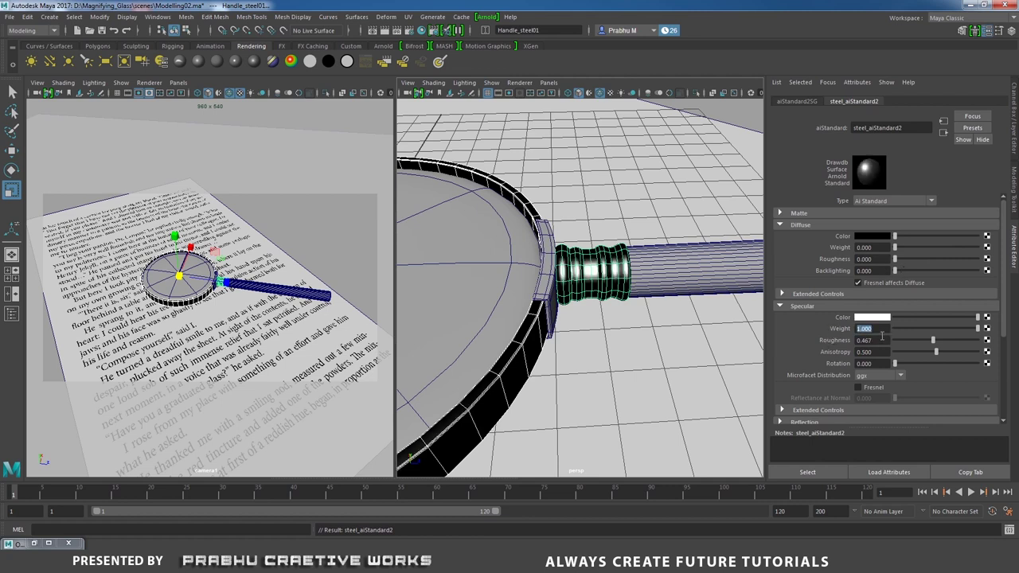
key(Tab)
text(0.5)
key(Return)
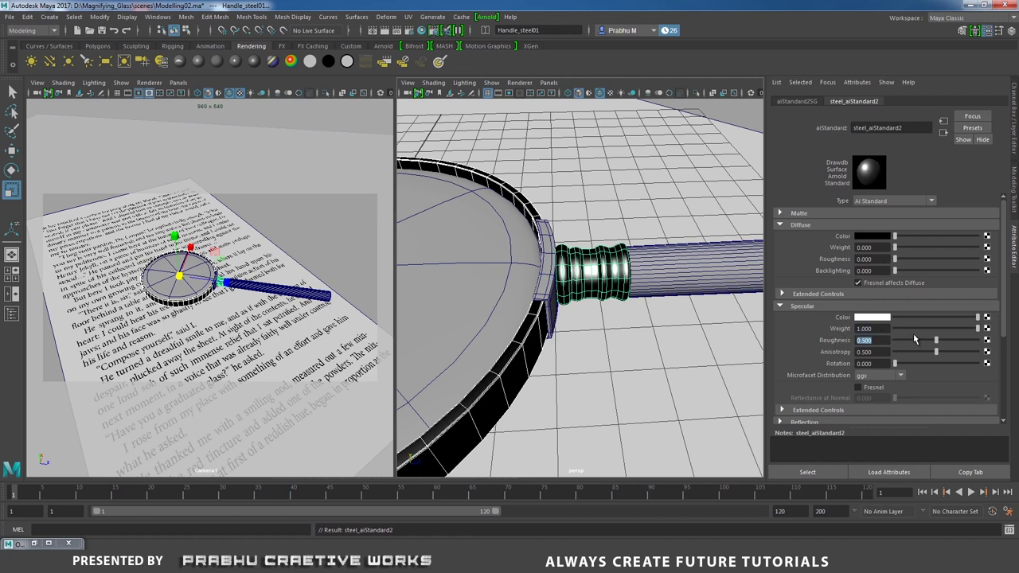
- Assign a new aiStandard material to the frame holder and the long handle, and name it black_aiStandard3
click(548, 280)
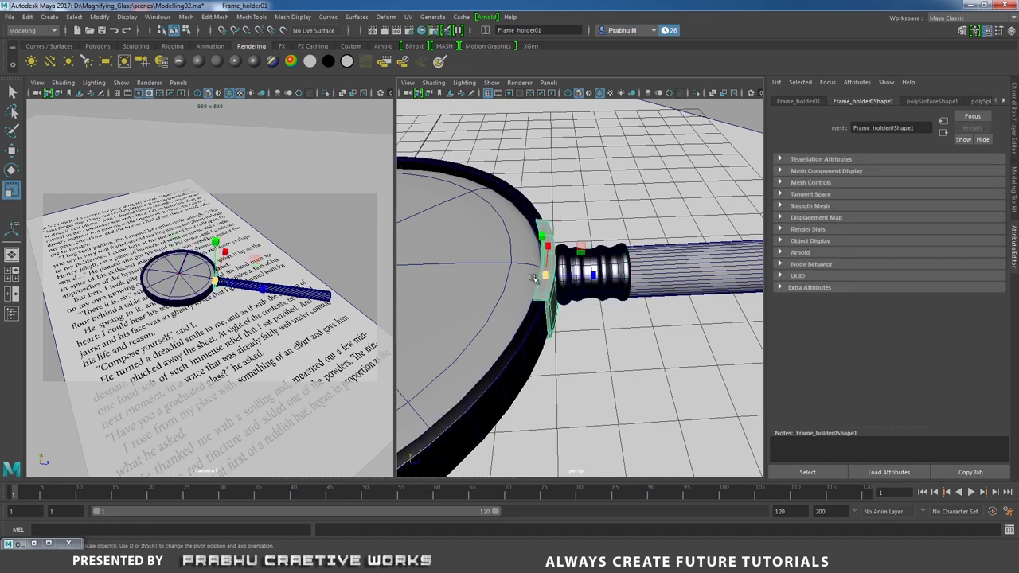
click(683, 272)
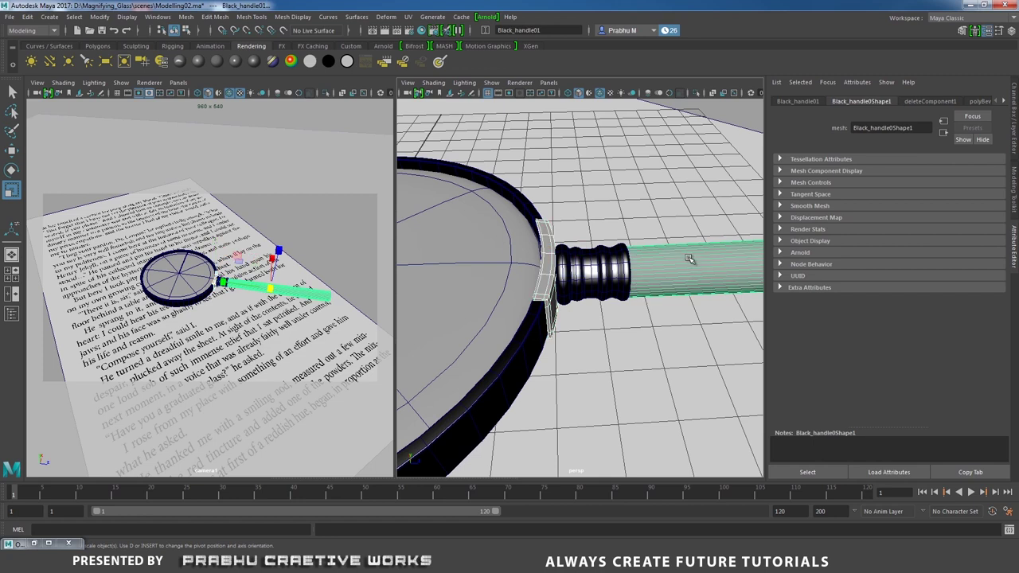
right_click(689, 258)
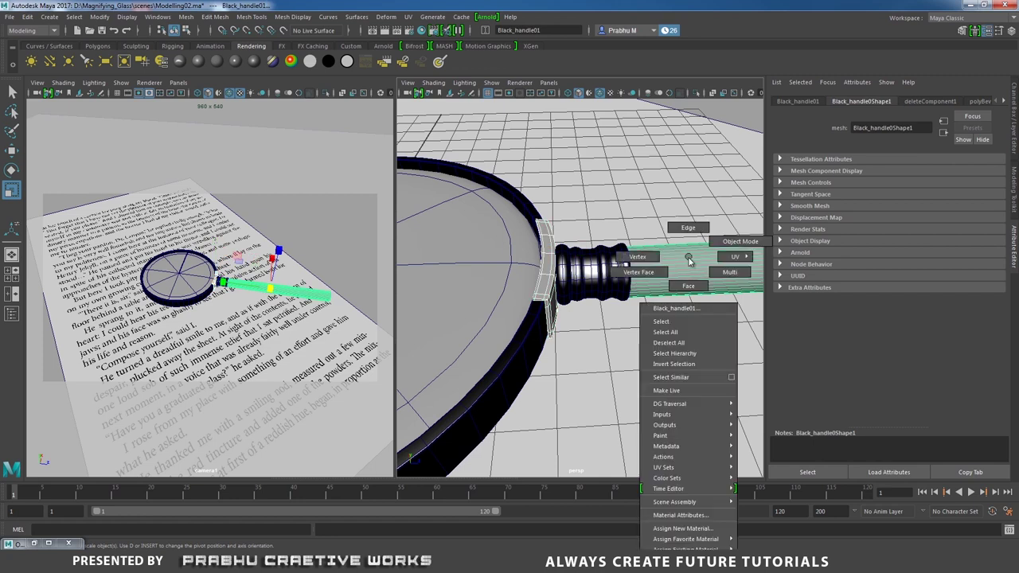
click(675, 529)
click(602, 231)
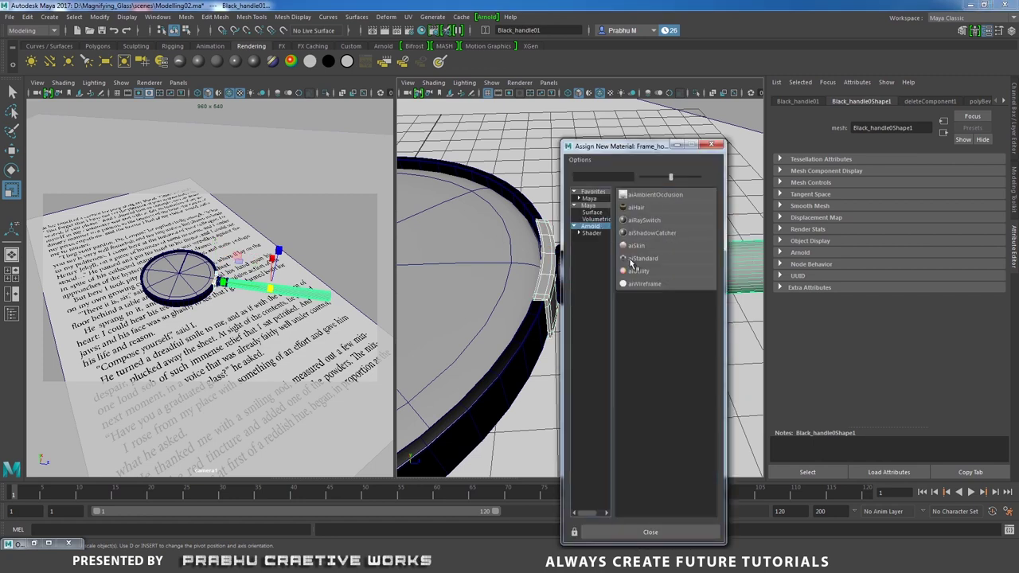
click(659, 265)
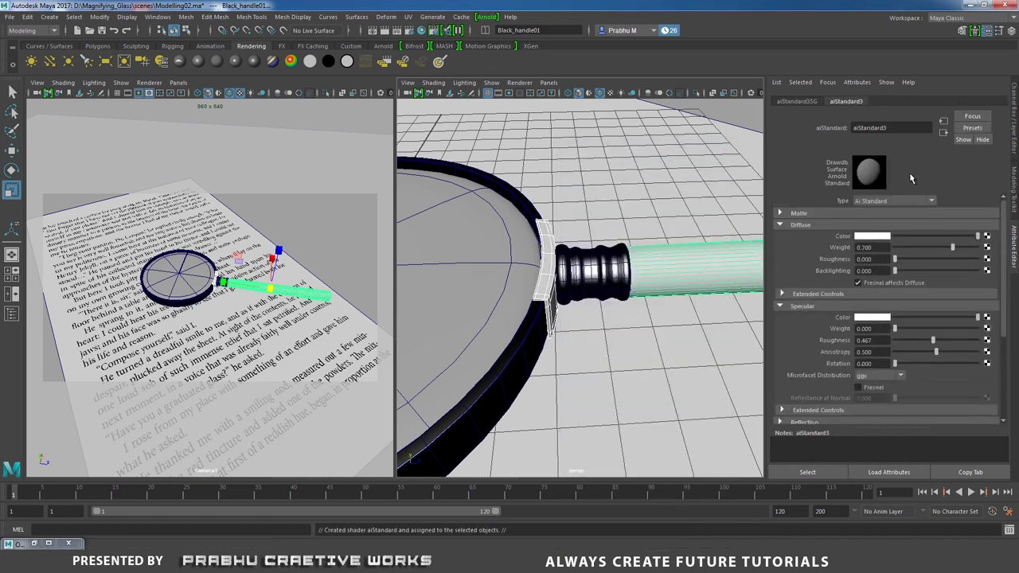
click(869, 128)
text(blade)
text(_)
key(Return)
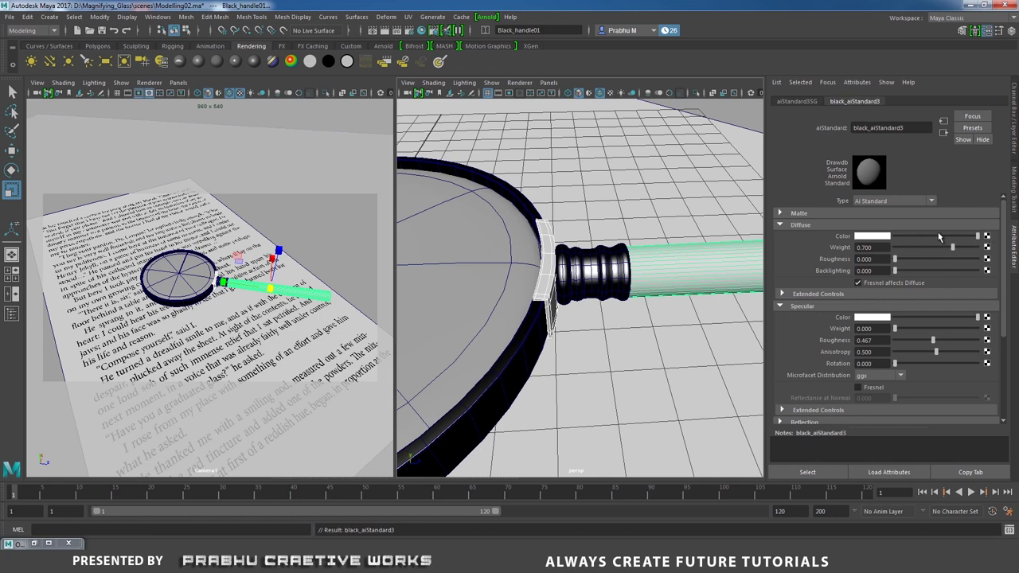
- Give the black material a near-black diffuse color, and set its specular weight to 0.1 and roughness to 0.2
click(881, 236)
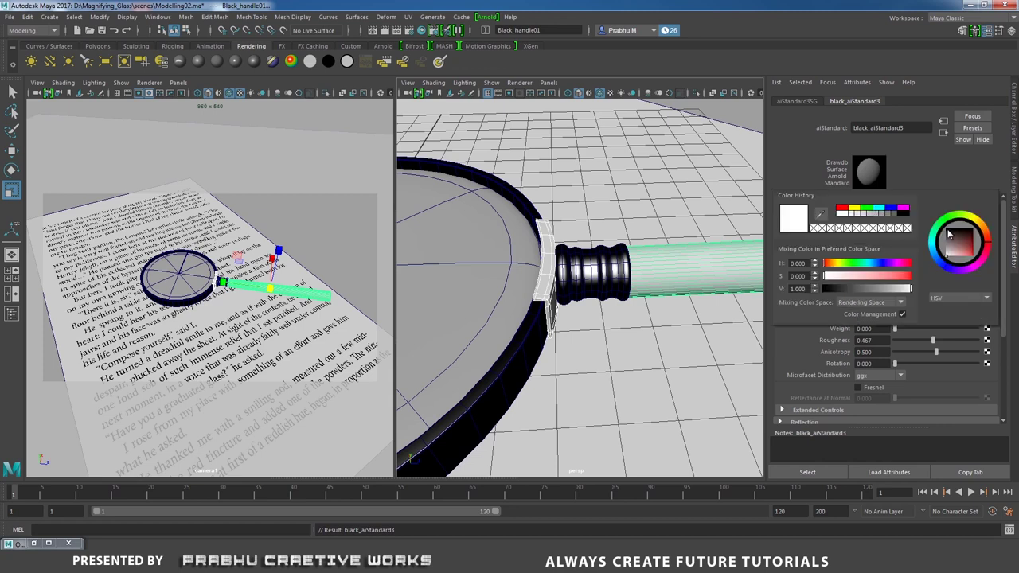
drag(953, 242, 940, 236)
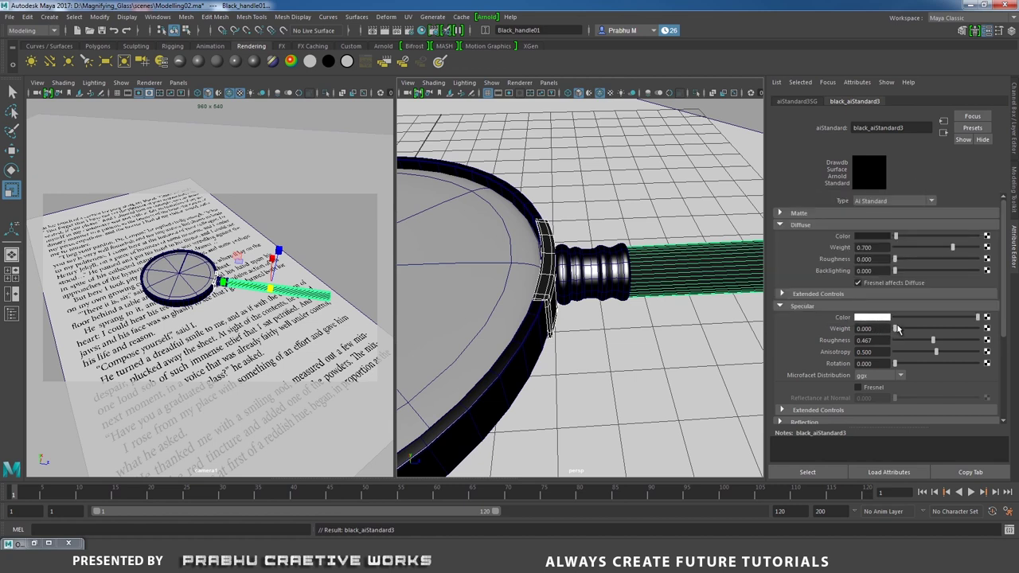
drag(897, 329, 902, 329)
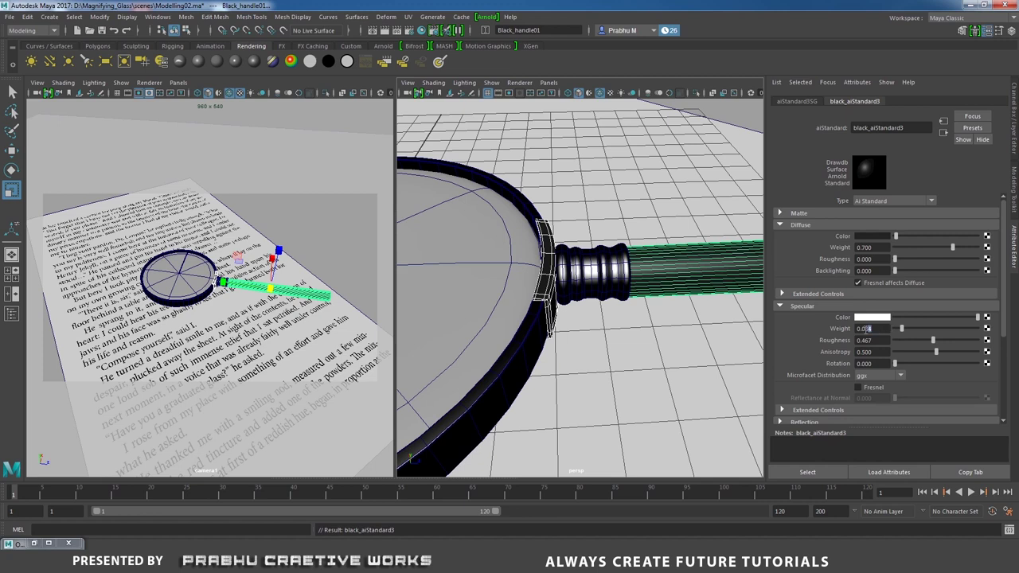
double_click(866, 329)
text(0.1)
key(Return)
double_click(876, 340)
text(0.2)
key(Return)
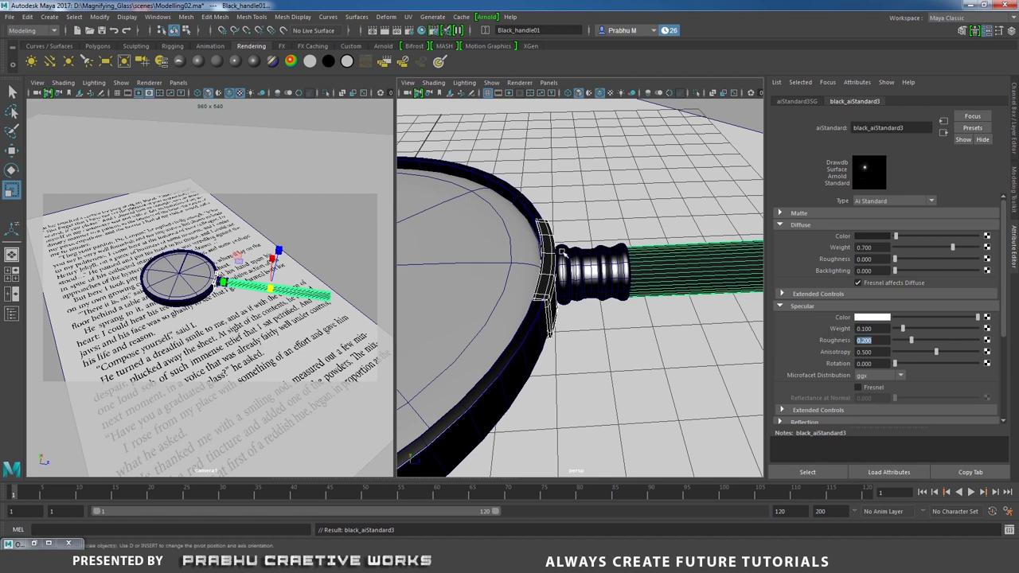
- Assign a new aiStandard material to the lens and name it lense_aiStandard4
click(529, 238)
key(f)
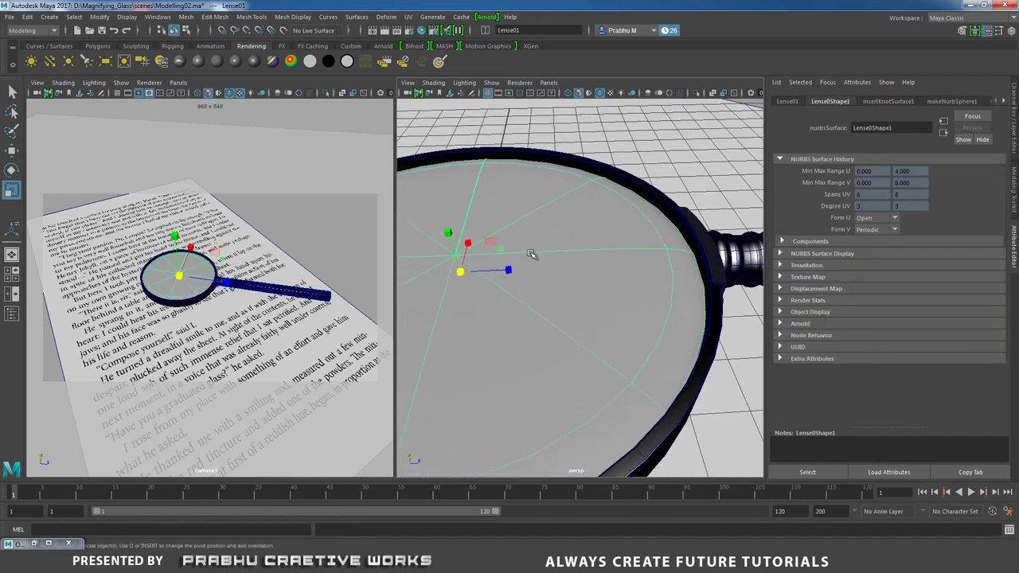
alt+drag(621, 273, 519, 262)
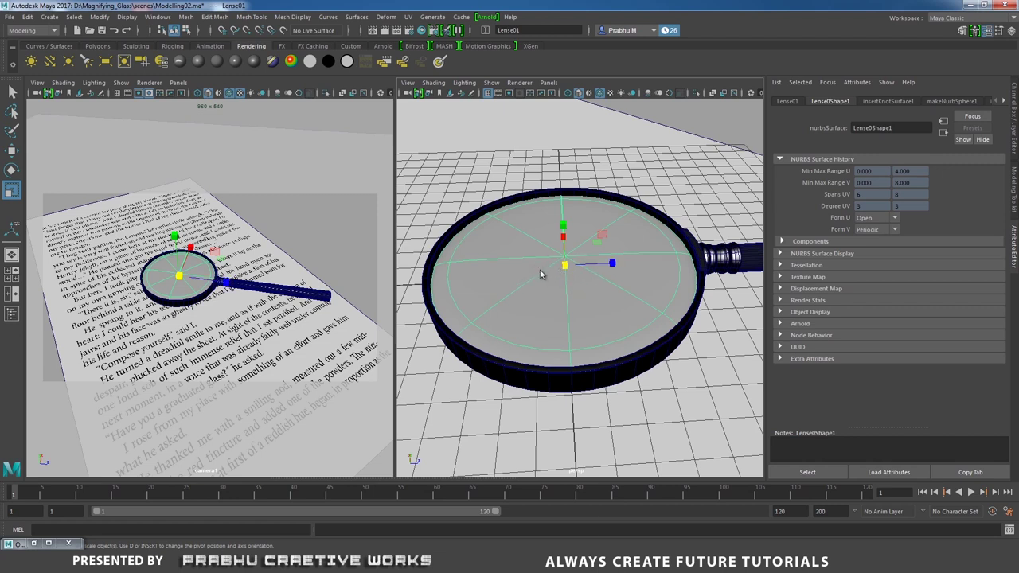
right_drag(540, 275, 555, 524)
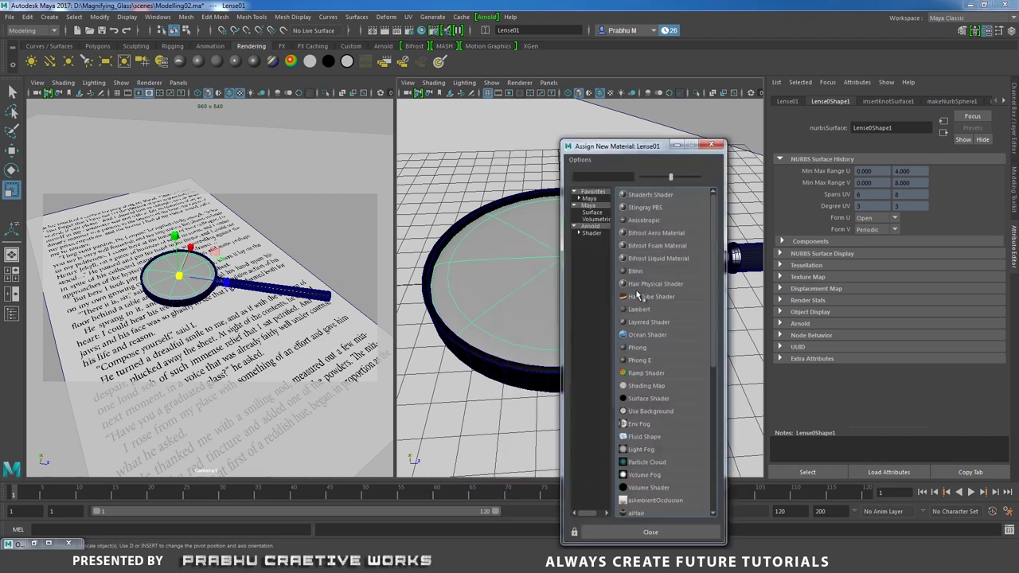
click(603, 230)
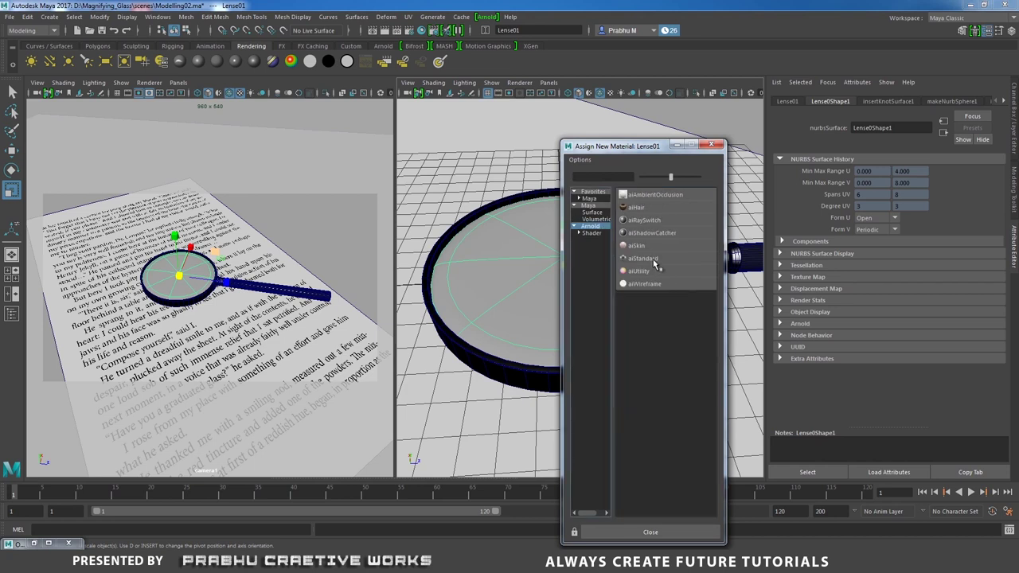
click(657, 266)
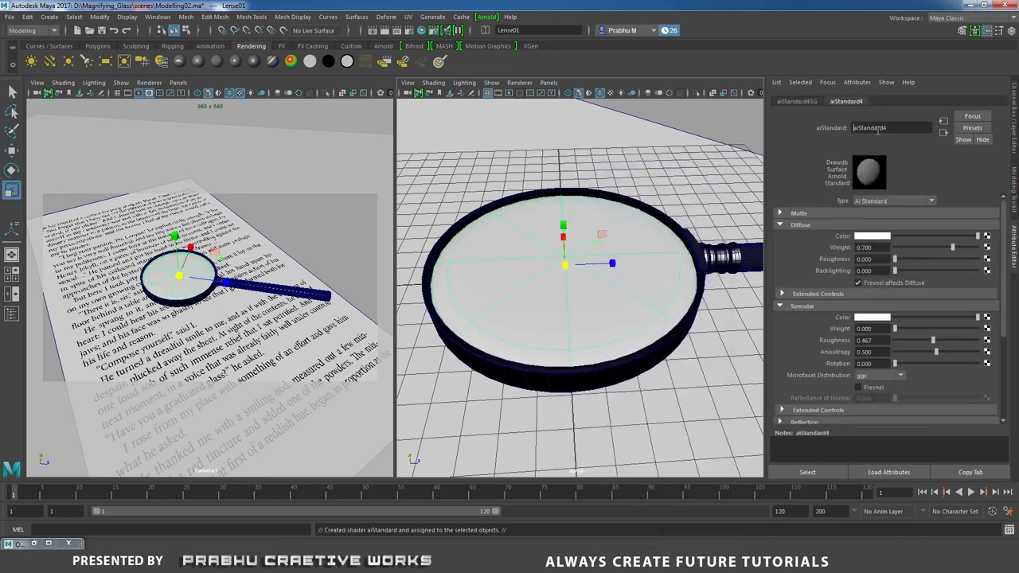
text(lense_)
key(Return)
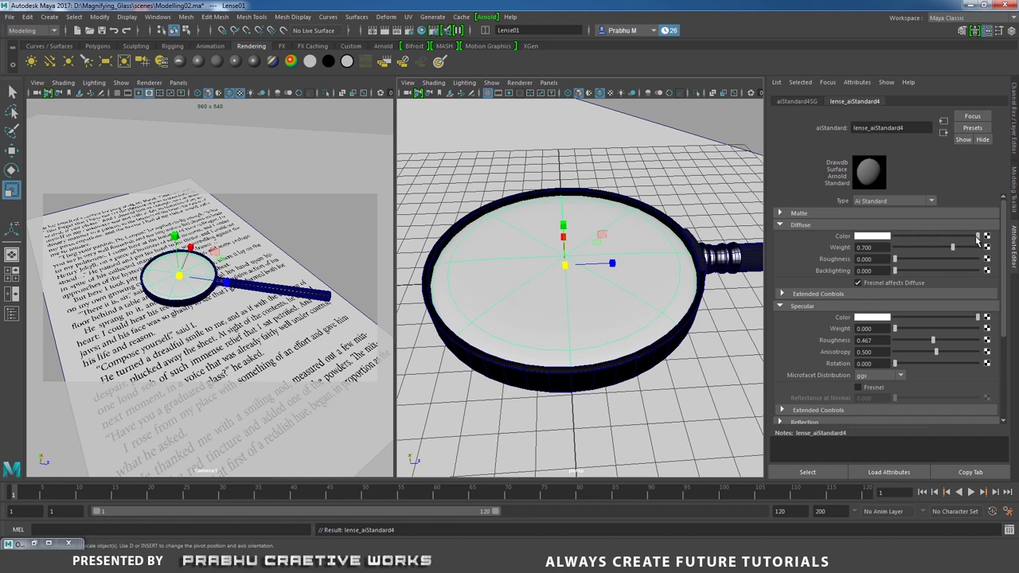
- Set the lens material's diffuse color to black with weight 0, and its specular weight to 0.1 and roughness to 0
drag(978, 237, 894, 237)
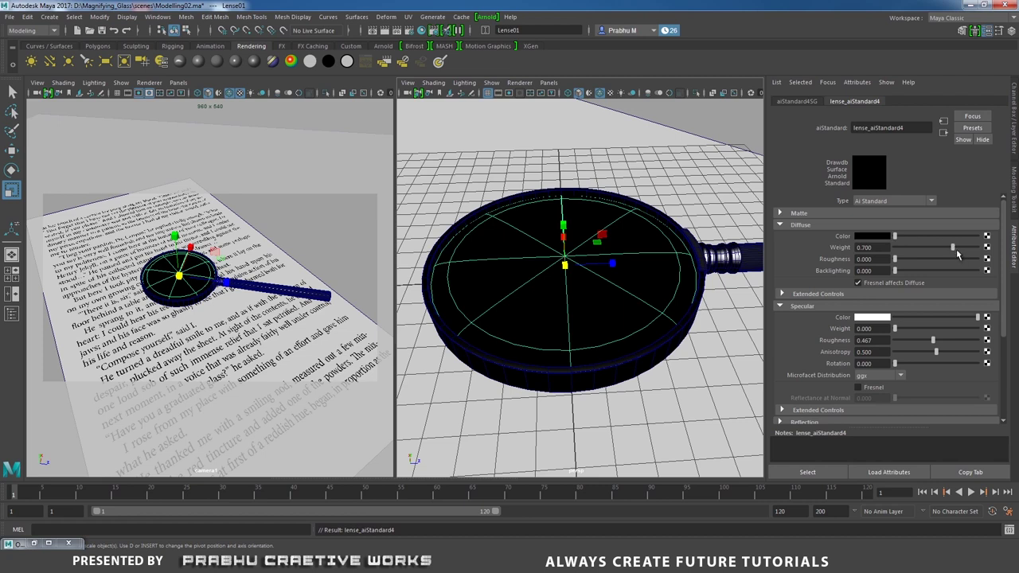
drag(953, 248, 850, 253)
double_click(876, 329)
text(0.1)
key(Return)
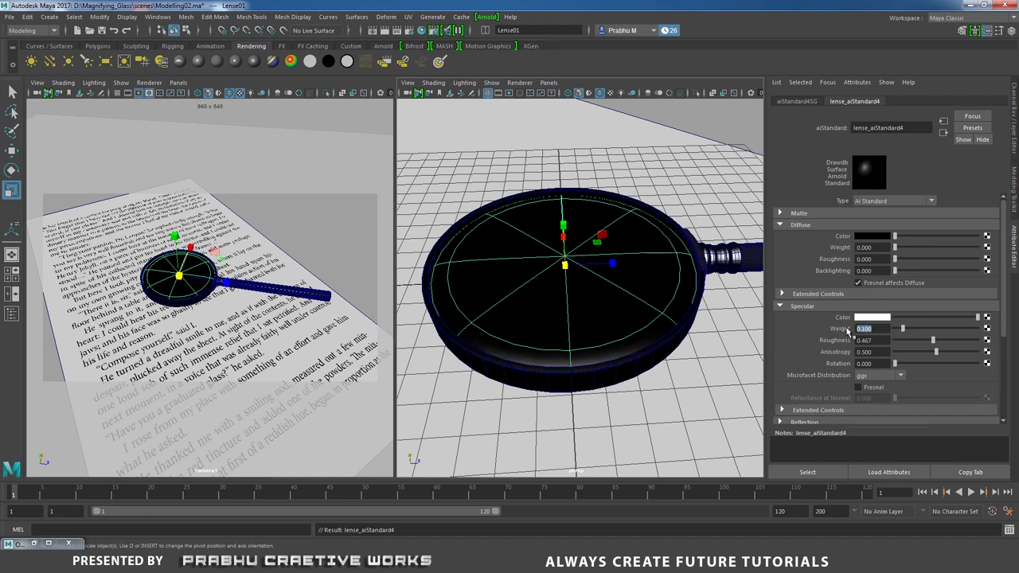
double_click(883, 339)
text(0)
key(Return)
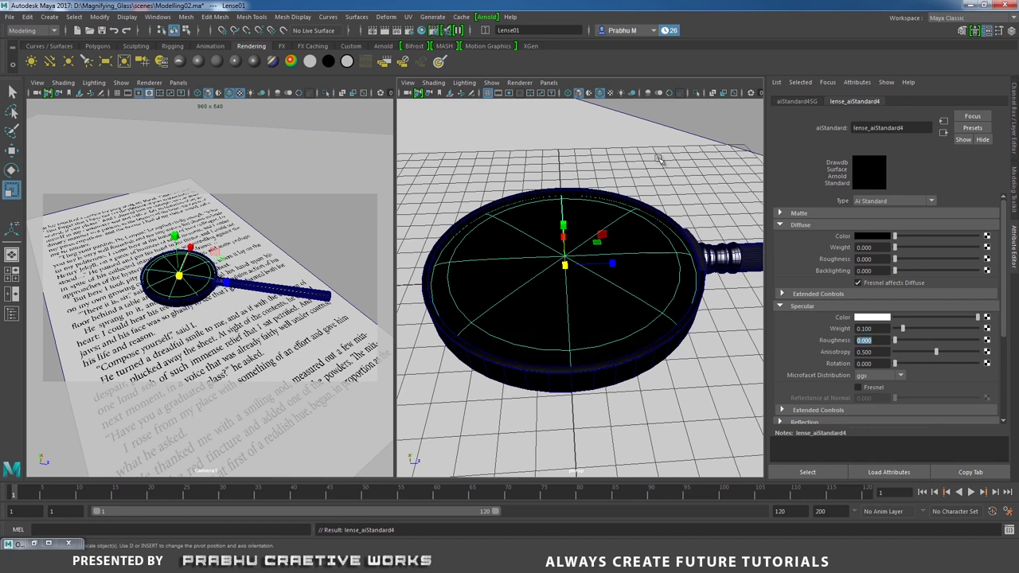
scroll(614, 228, down, 5)
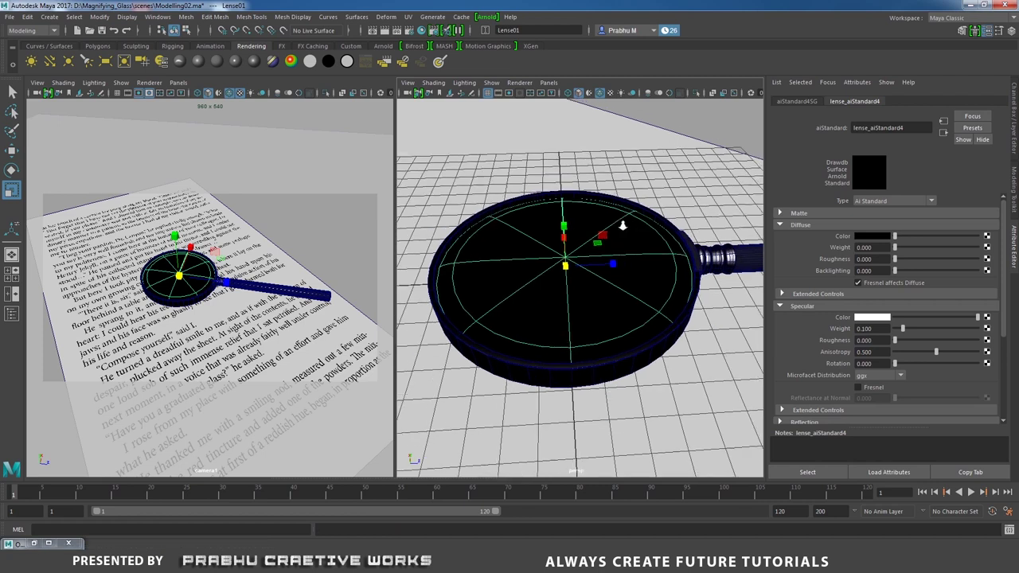
- Deselect the lens, start an Arnold RenderView render, and set its camera to cameraShape1
alt+drag(616, 226, 593, 162)
click(593, 163)
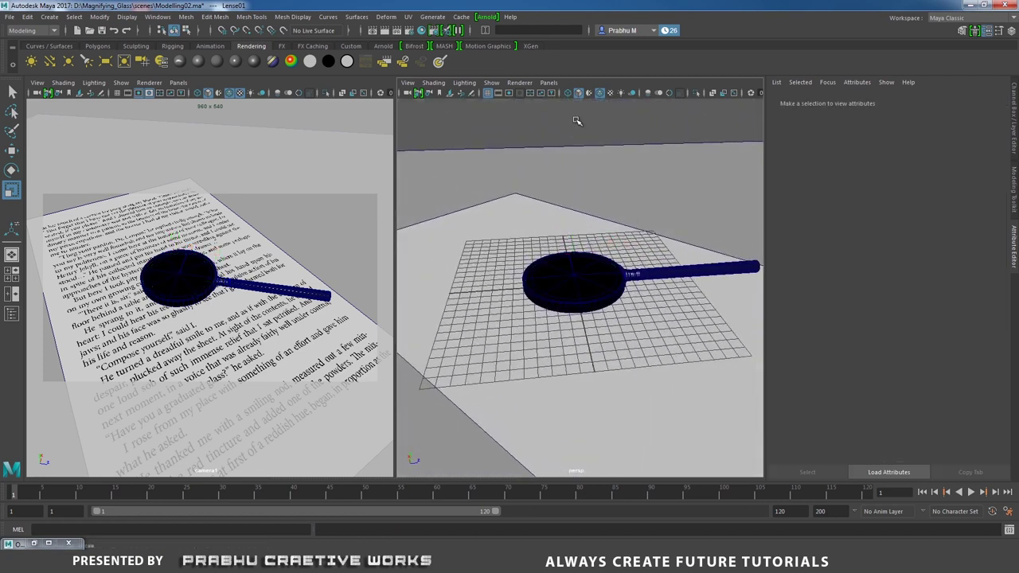
click(486, 16)
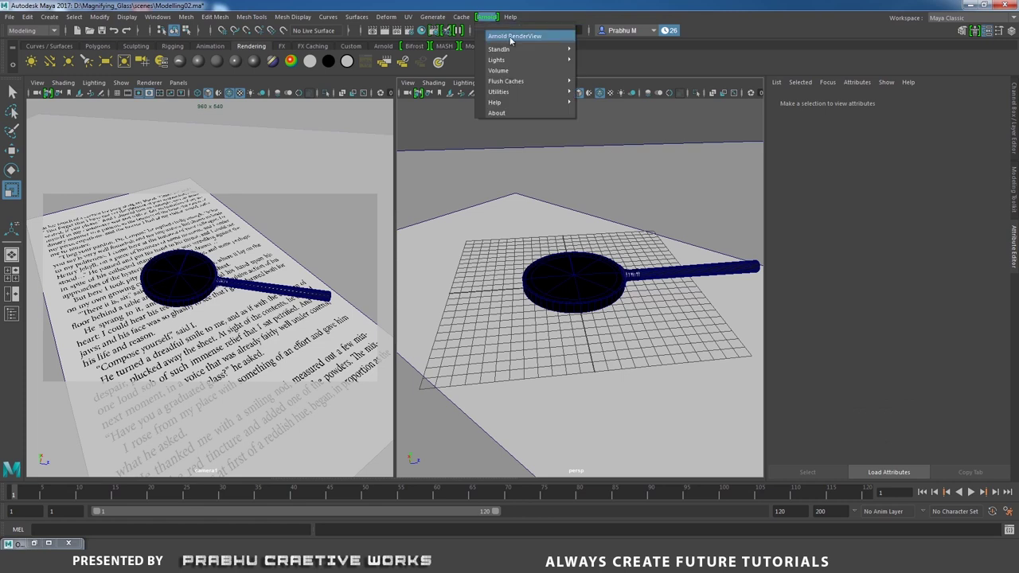
click(510, 37)
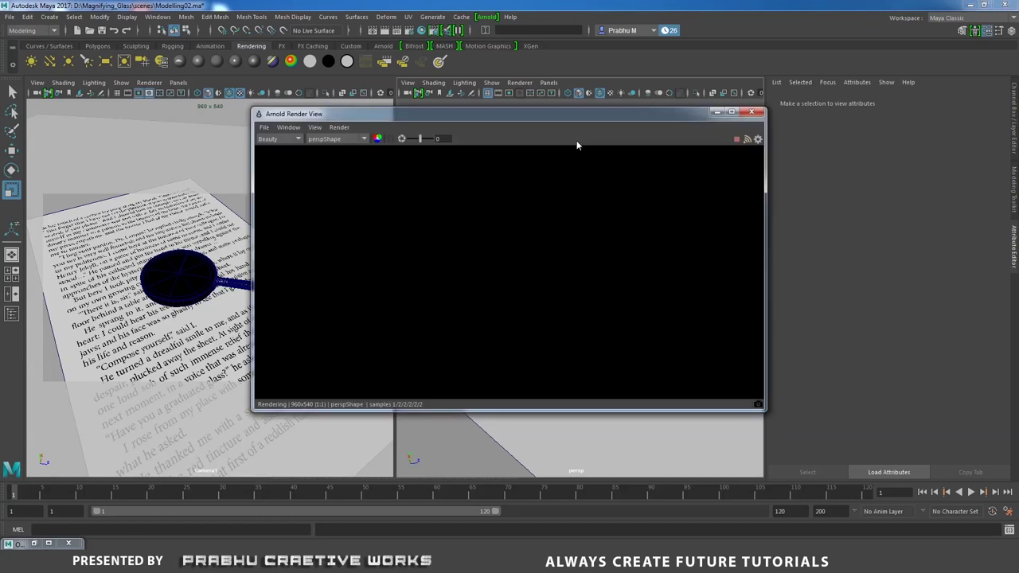
click(335, 139)
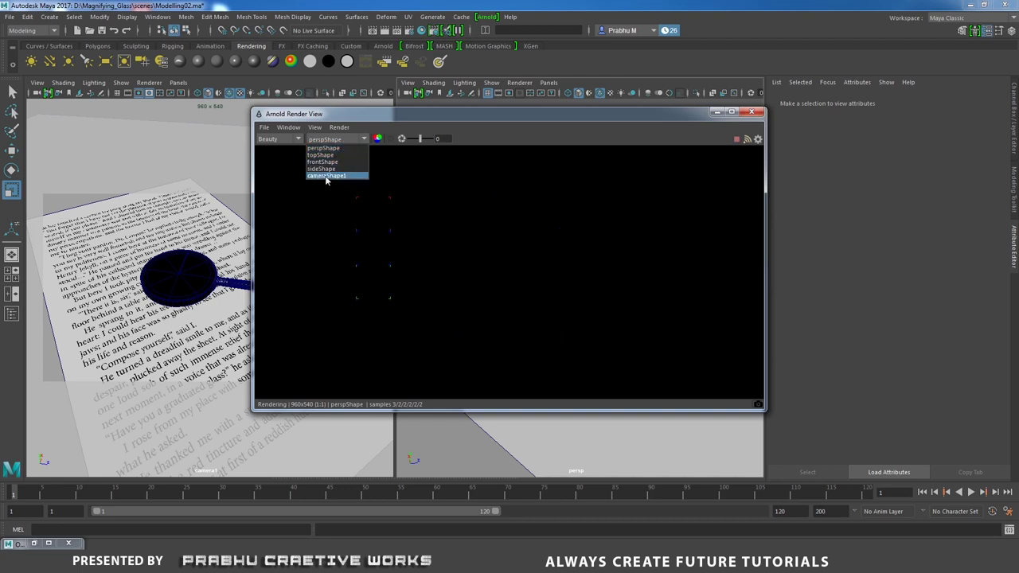
click(326, 175)
drag(527, 117, 256, 164)
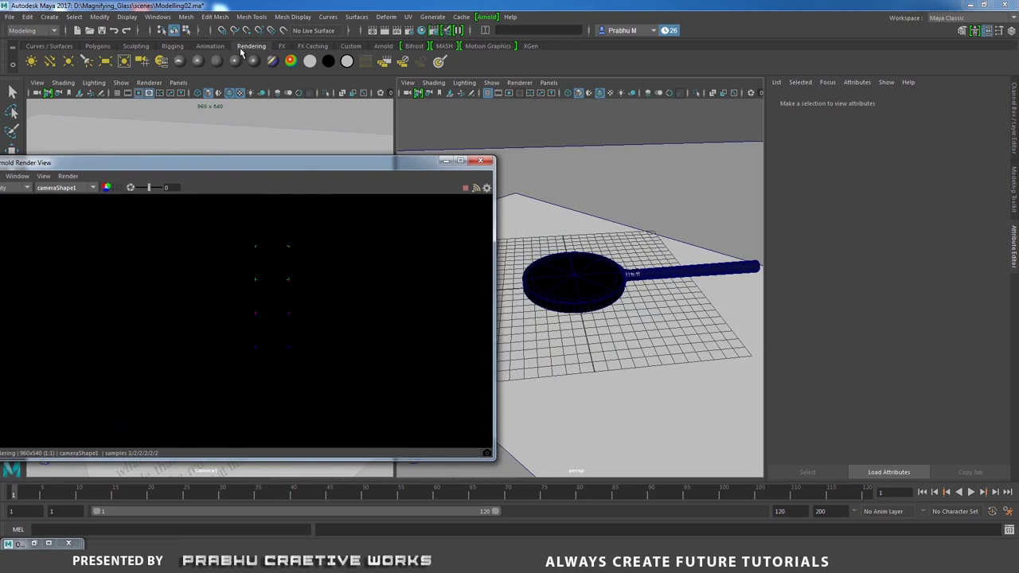
- Create an area light, scale it up about 8.8 times, tilt it downward, and move it up and away from the magnifying glass
click(105, 63)
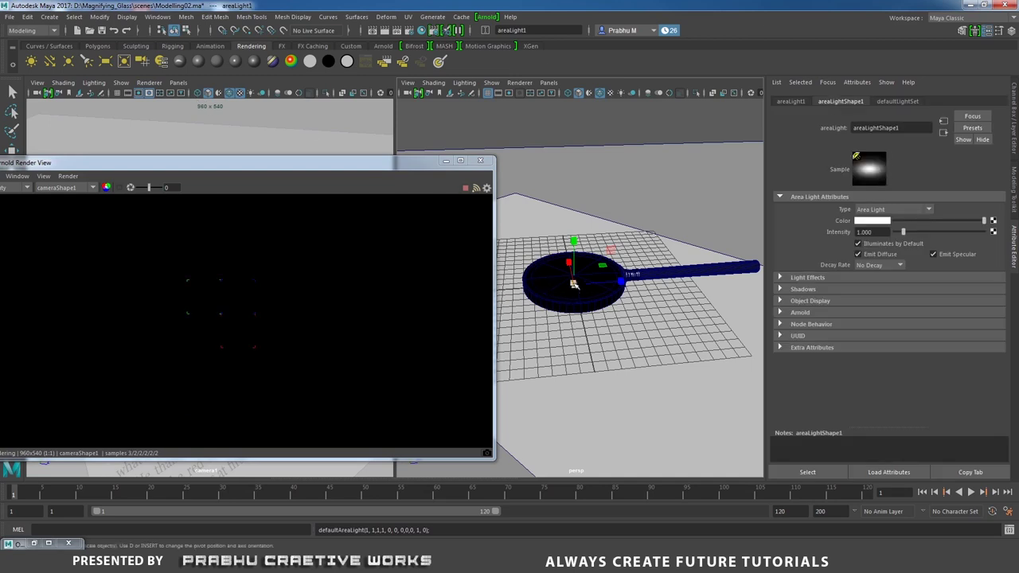
click(573, 284)
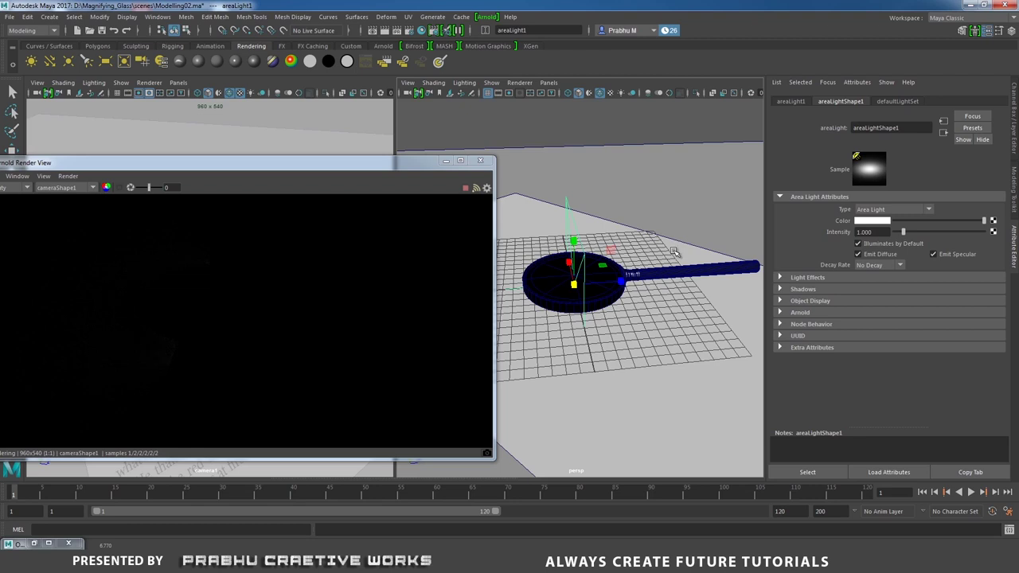
key(e)
drag(605, 305, 579, 263)
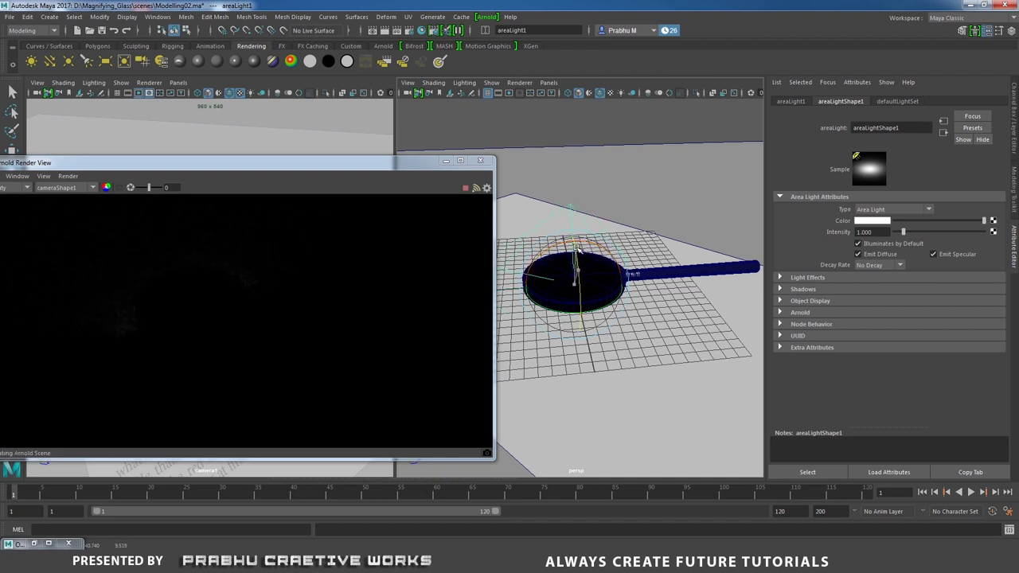
key(r)
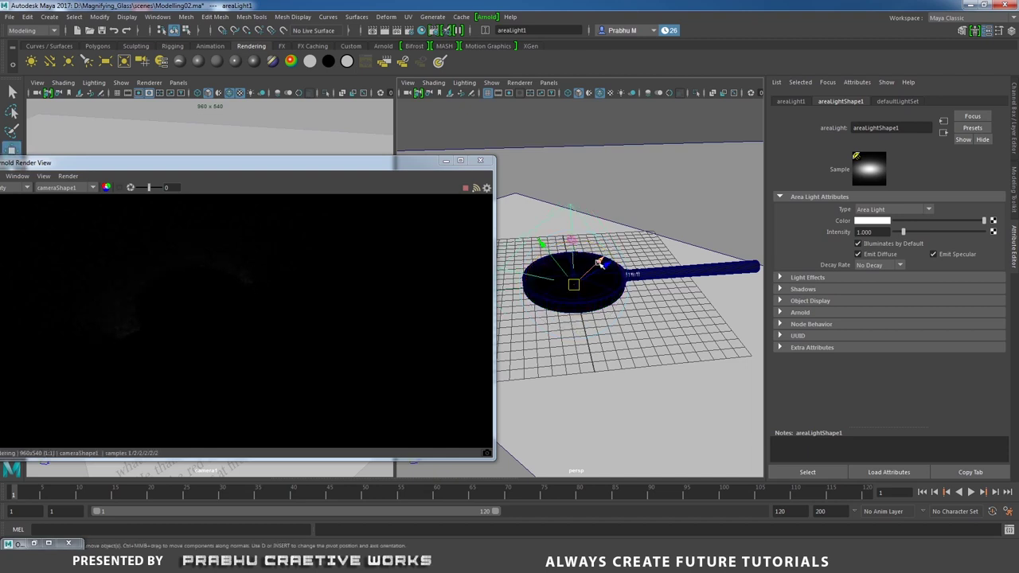
drag(601, 264, 757, 166)
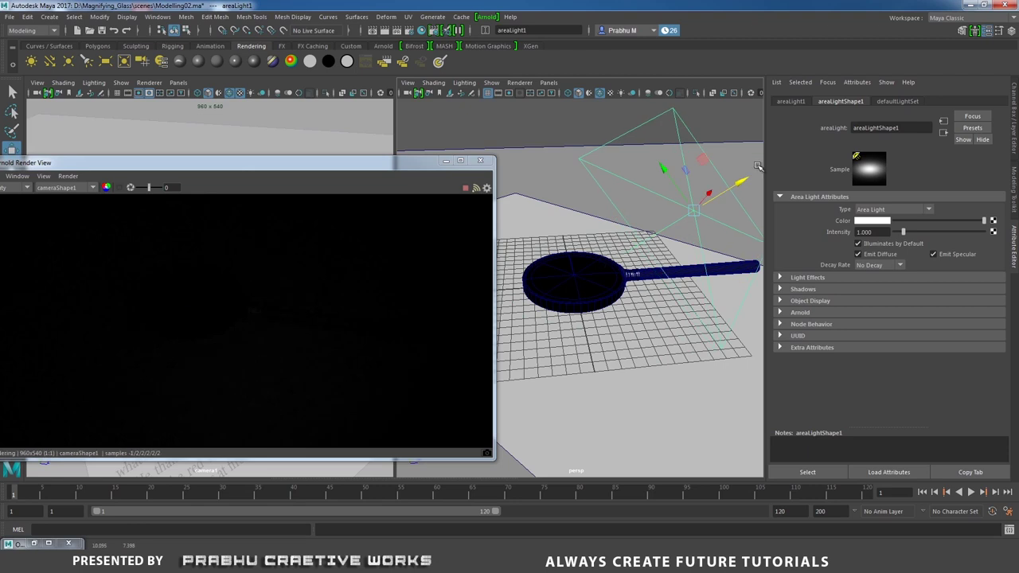
- Move the area light farther up and back, and rotate it to aim at the magnifying glass
alt+drag(673, 250, 655, 265)
drag(679, 207, 764, 105)
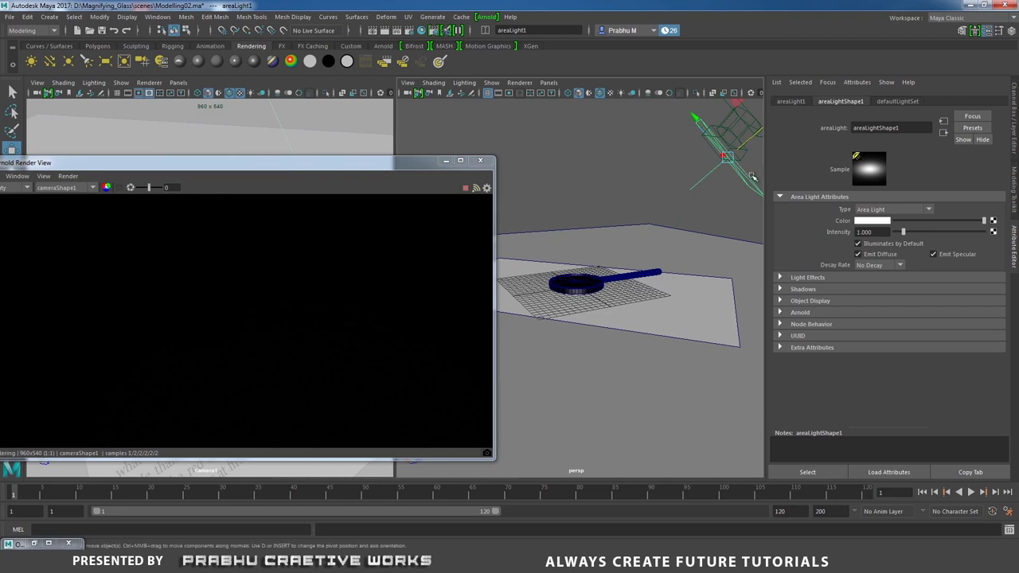
key(e)
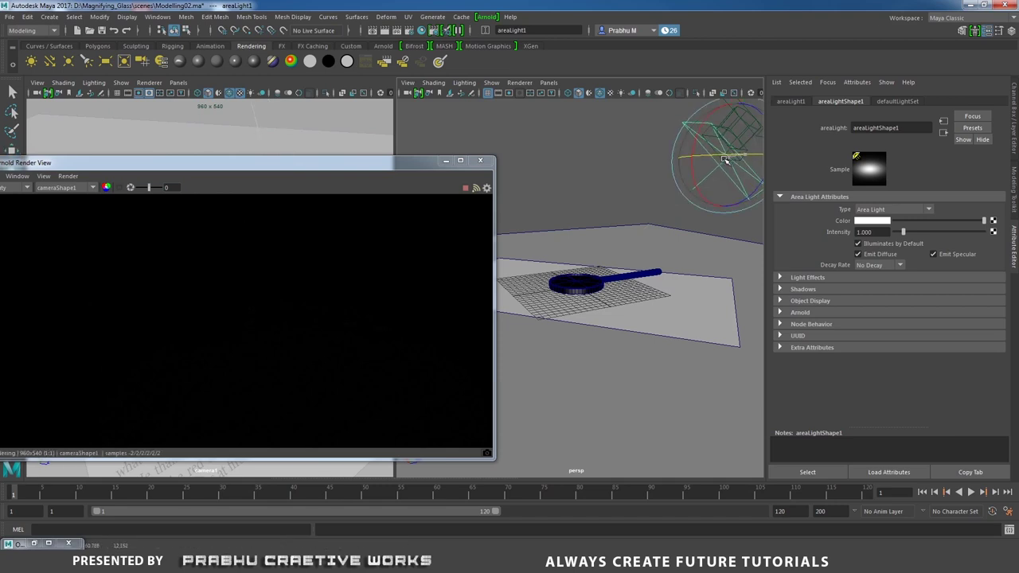
drag(725, 159, 651, 168)
key(w)
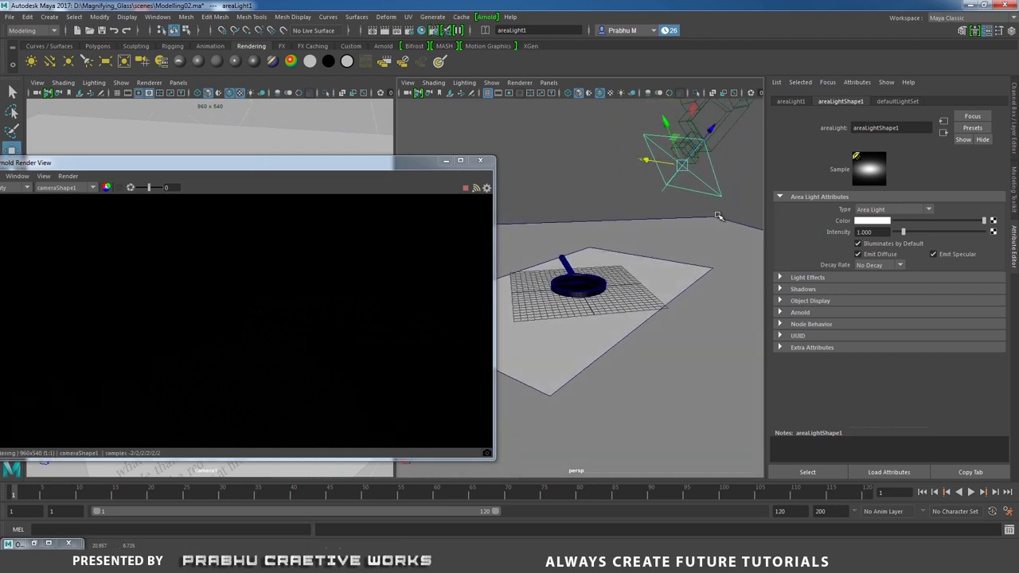
alt+drag(705, 238, 628, 247)
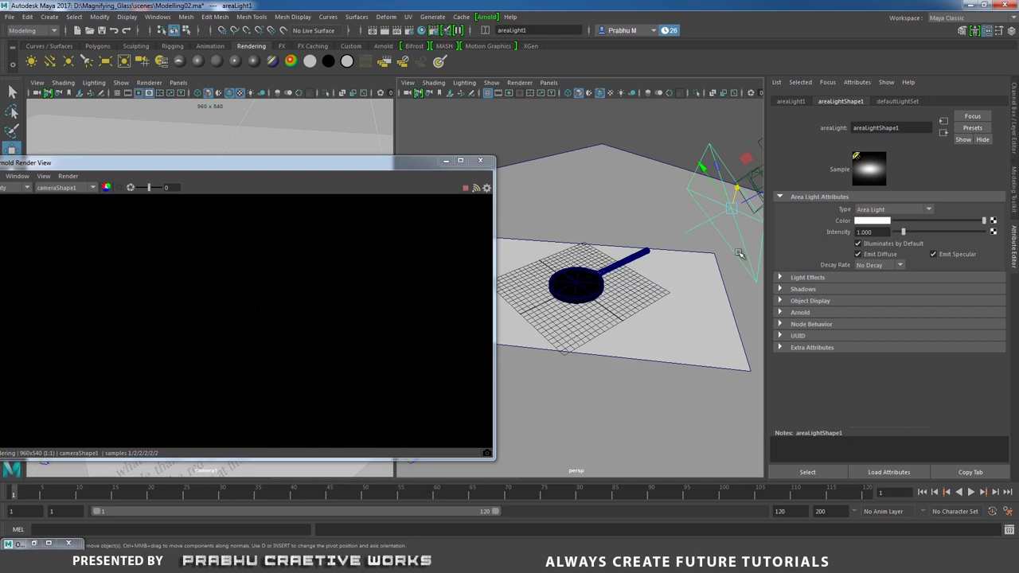
- Set the area light's Arnold exposure to 10
click(800, 312)
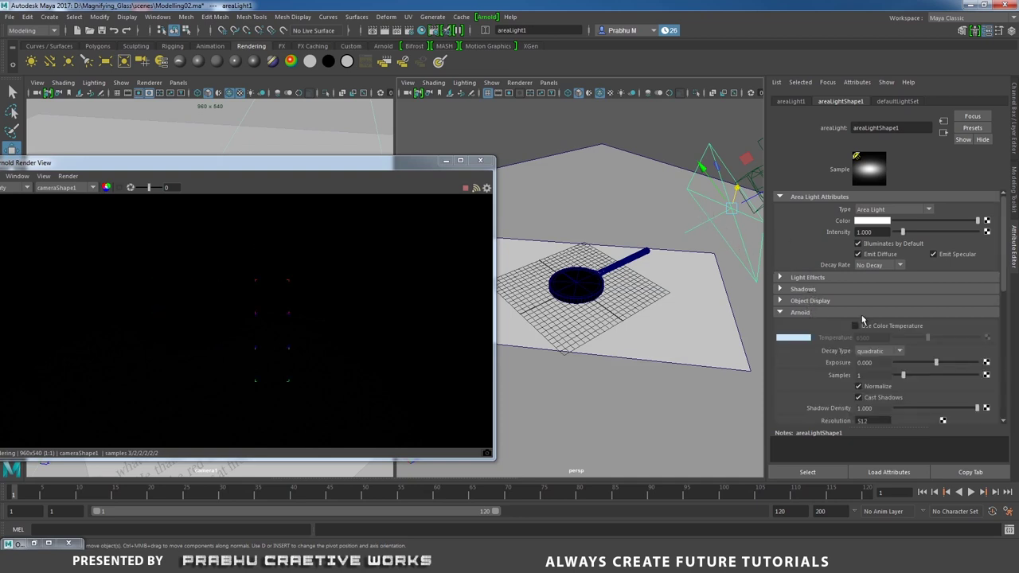
drag(936, 364, 977, 363)
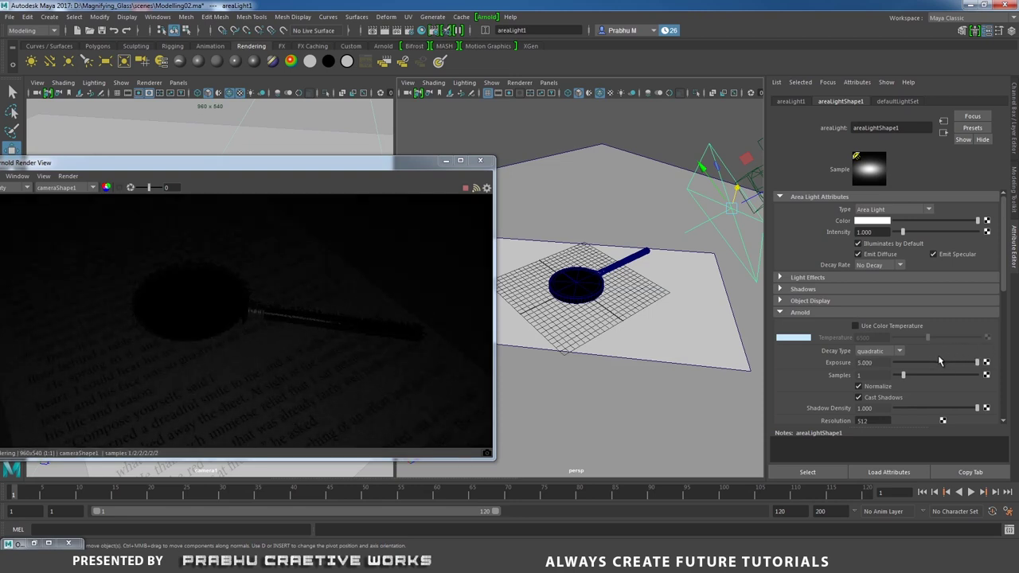
click(883, 364)
text(8)
key(Return)
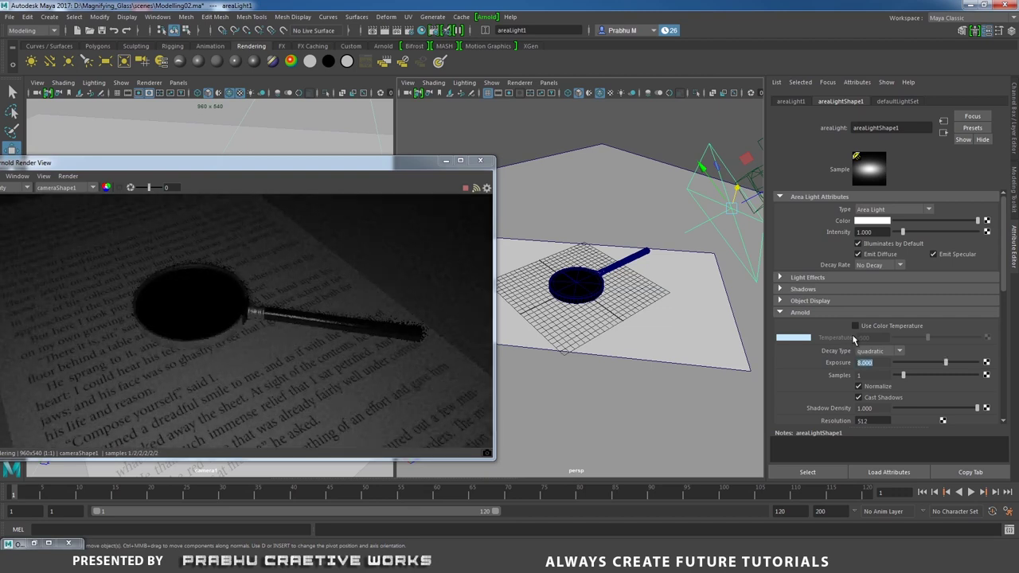
drag(346, 166, 478, 121)
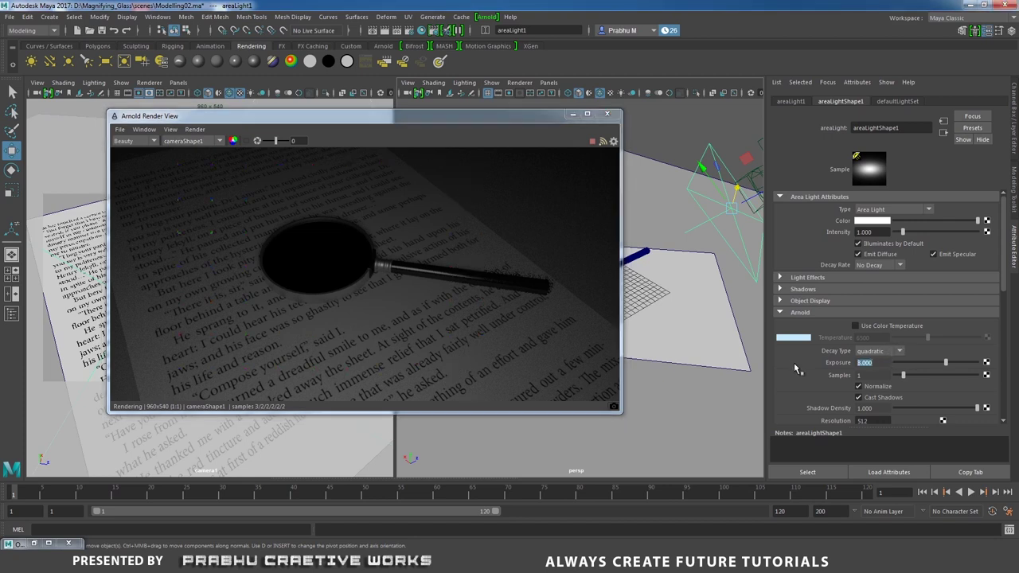
key(Return)
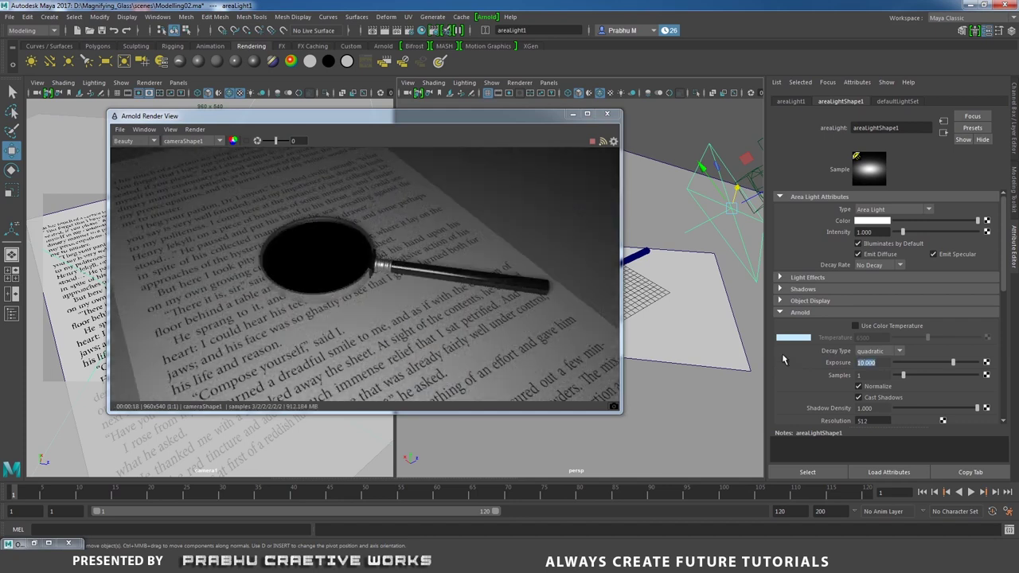
- Reframe camera1 from a slightly higher angle and closer to the magnifying glass
drag(480, 115, 710, 84)
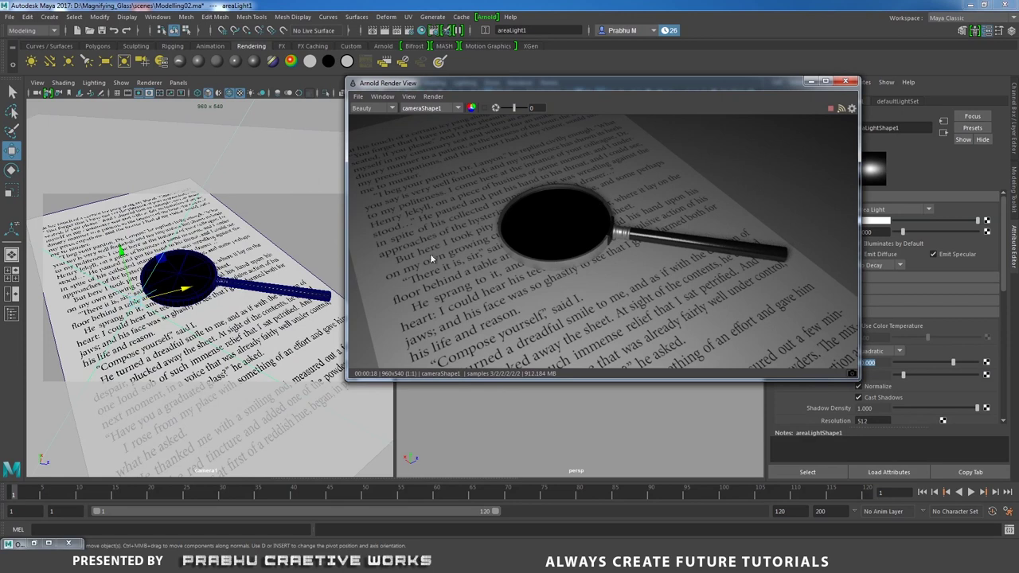
click(271, 264)
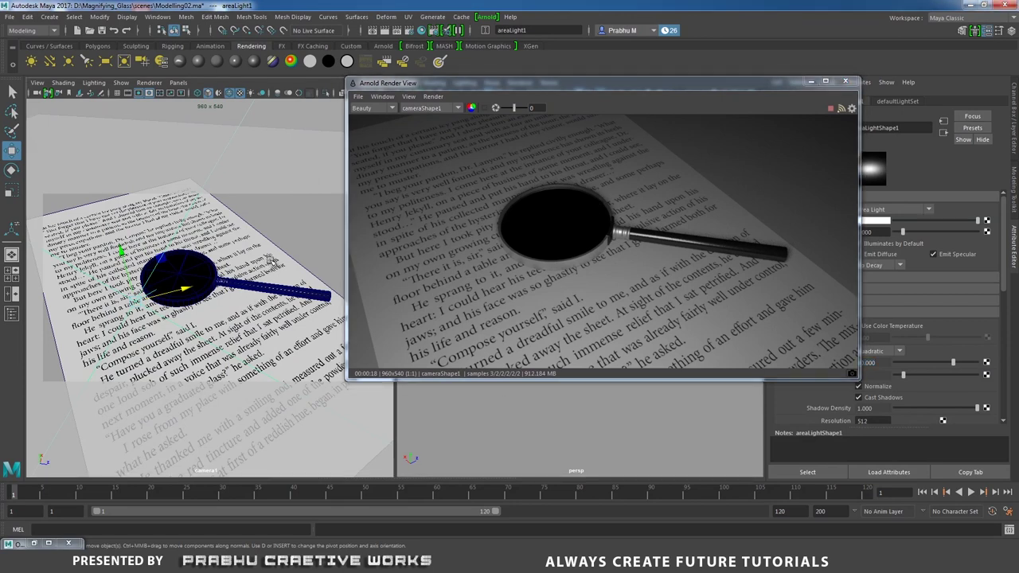
alt+drag(271, 264, 269, 266)
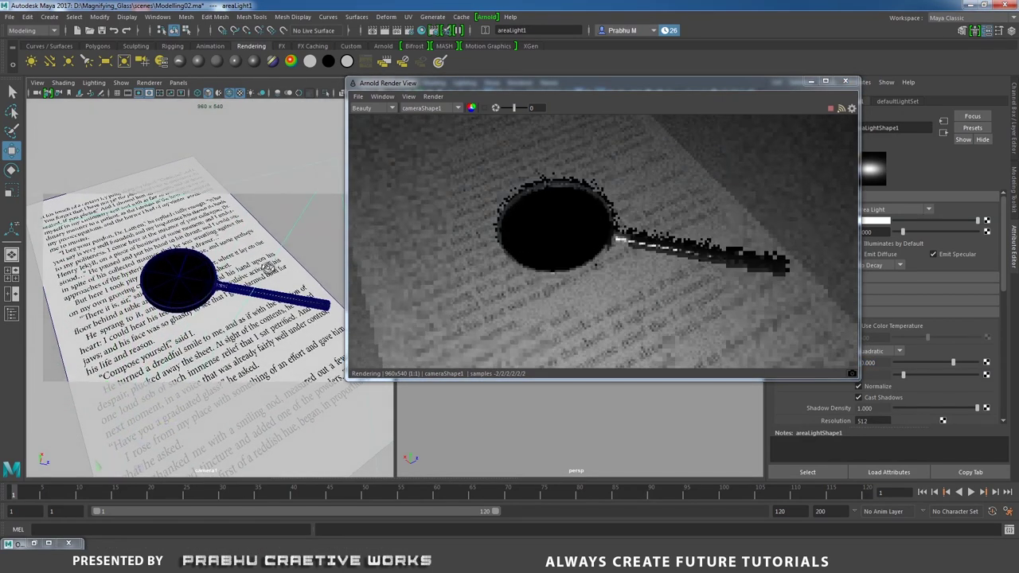
mouse_move(269, 268)
alt+right_down()
mouse_move(283, 277)
mouse_move(272, 270)
alt+right_up()
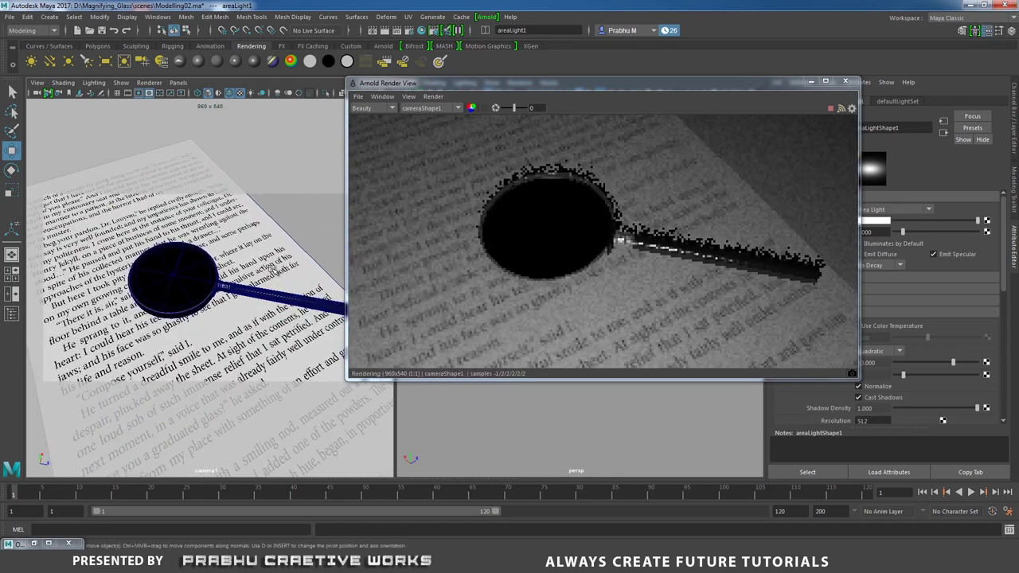
- Scale the book page down uniformly so more of its text fits around the magnifying glass
click(271, 267)
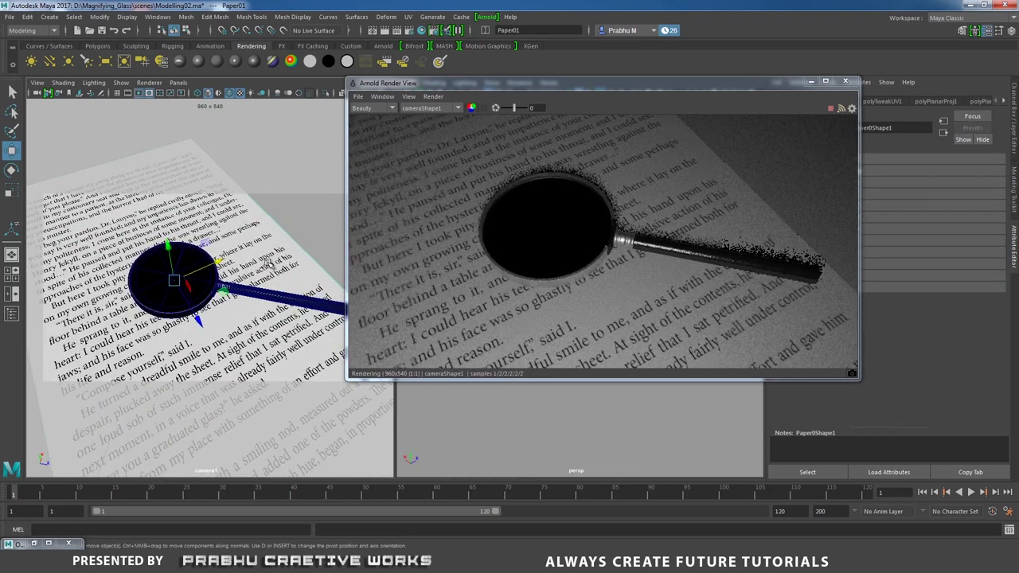
key(r)
drag(174, 283, 70, 324)
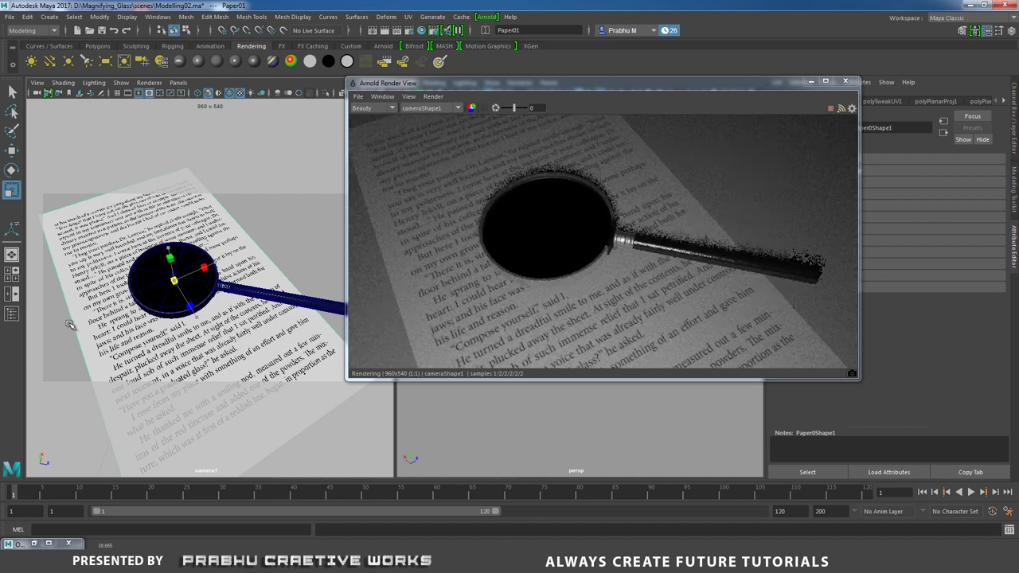
drag(70, 323, 63, 325)
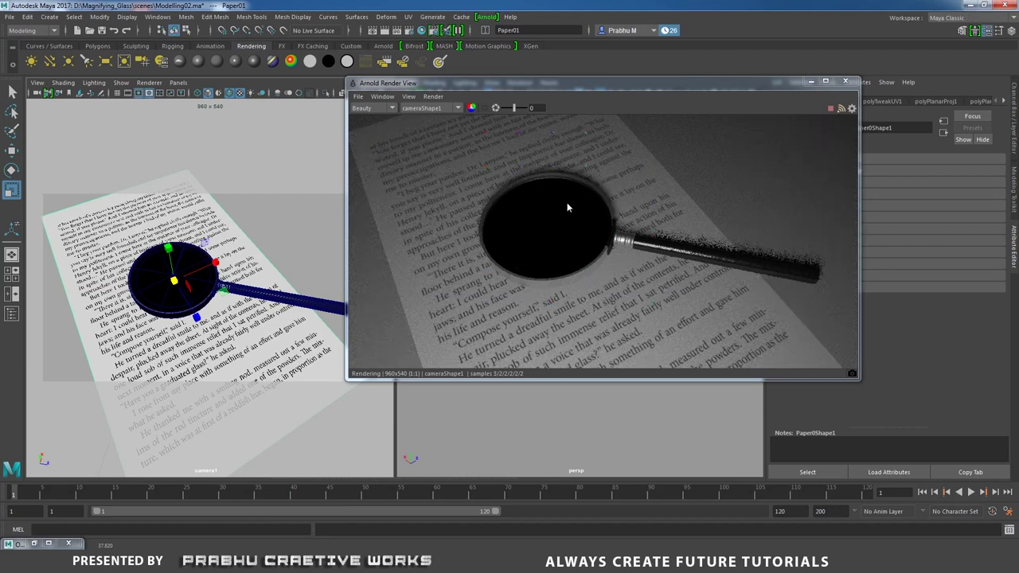
- Set the lens material's refraction IOR to 1.5 and its refraction weight to 1
drag(646, 86, 533, 101)
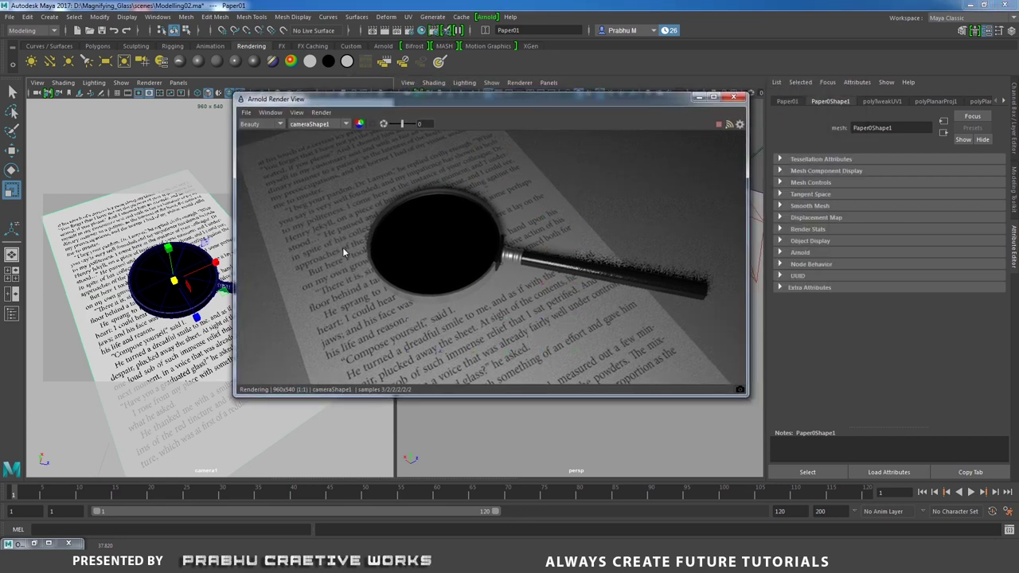
click(446, 247)
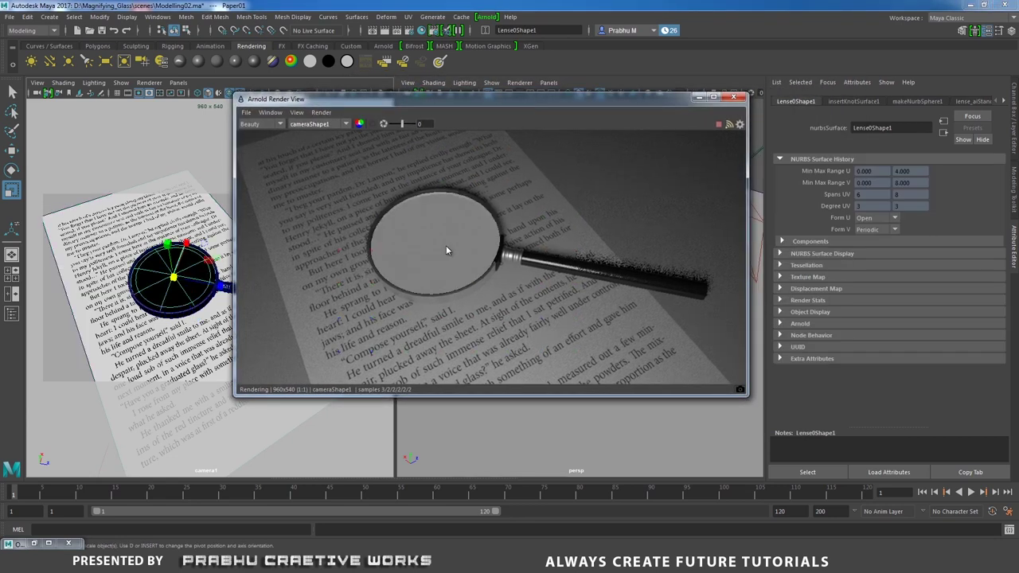
click(975, 102)
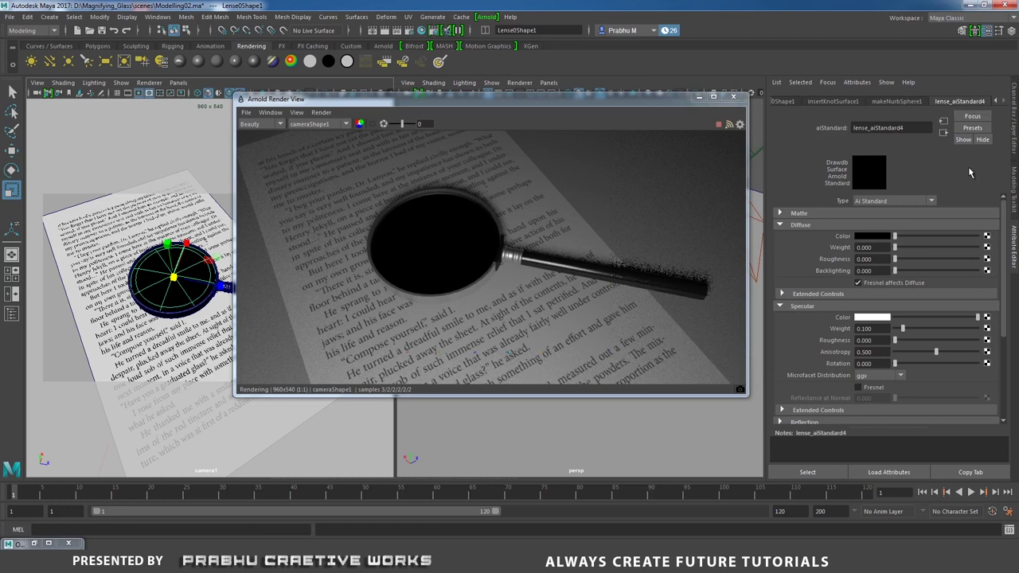
scroll(915, 334, down, 5)
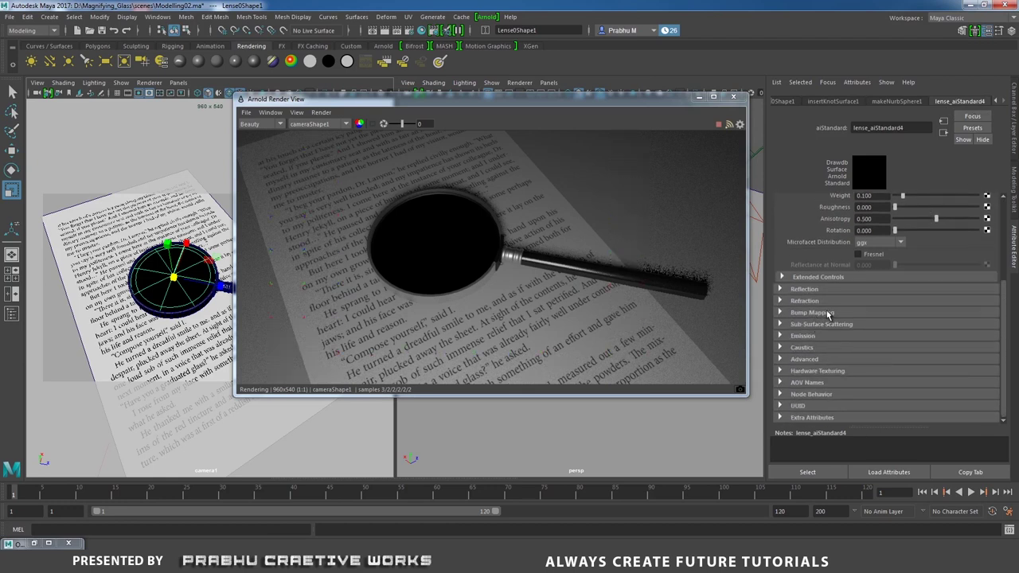
click(811, 304)
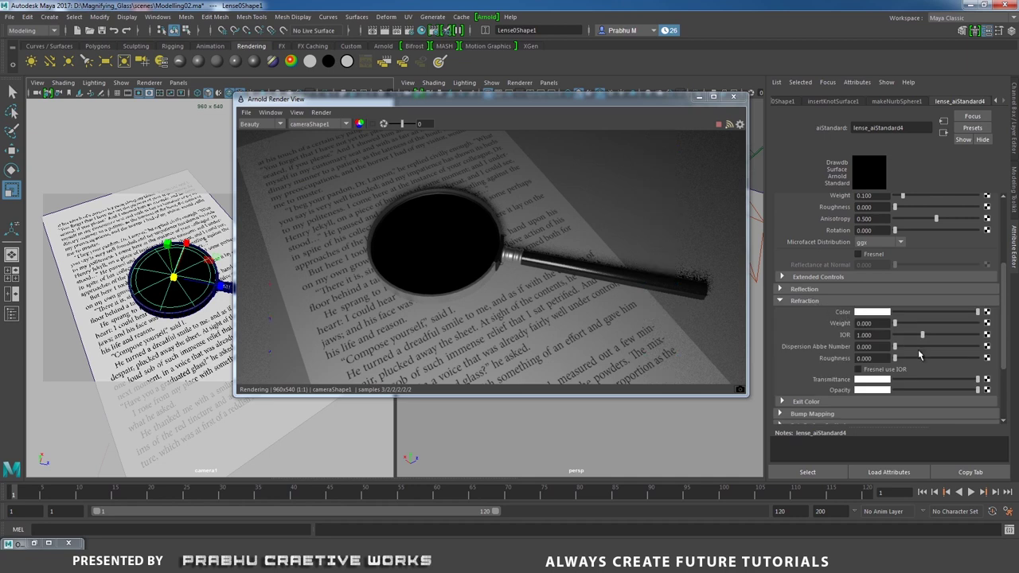
click(884, 335)
text(1)
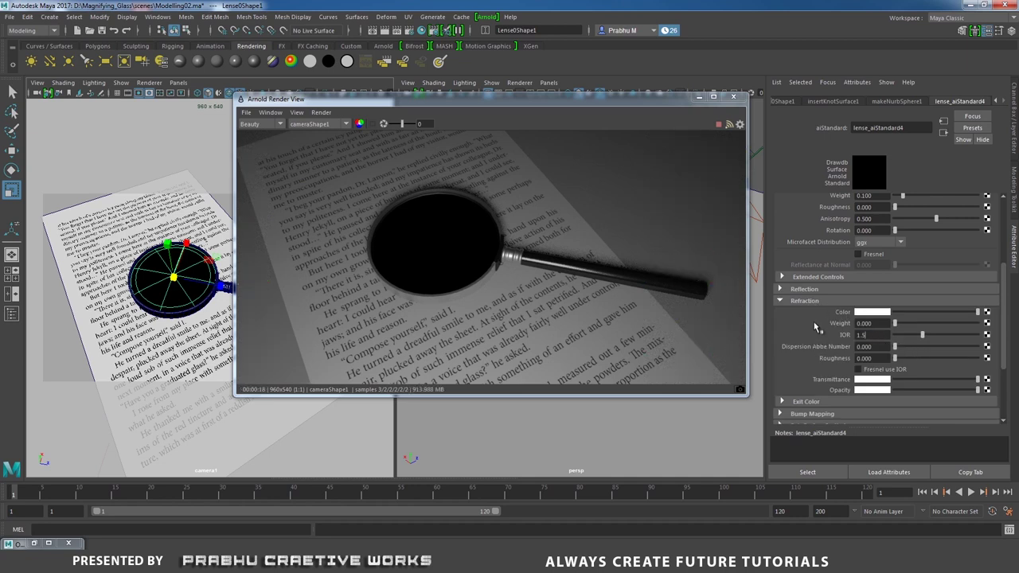
text(.5)
key(Return)
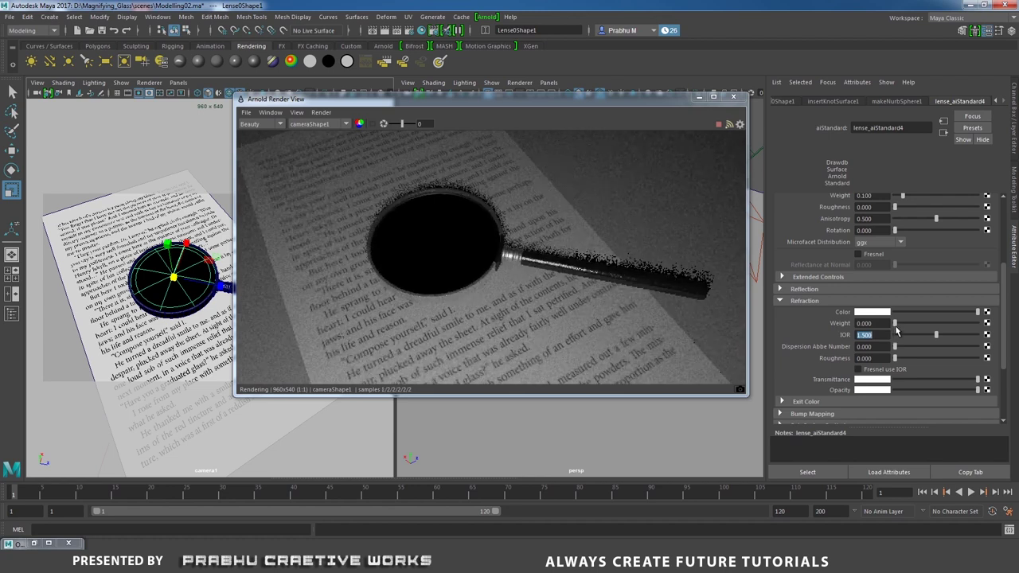
drag(895, 324, 1011, 325)
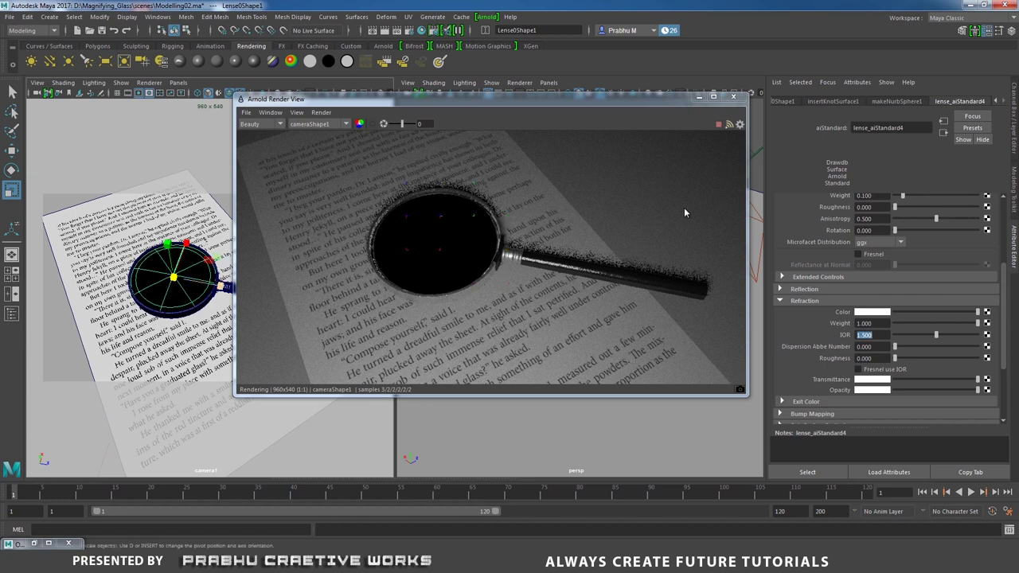
drag(679, 100, 511, 111)
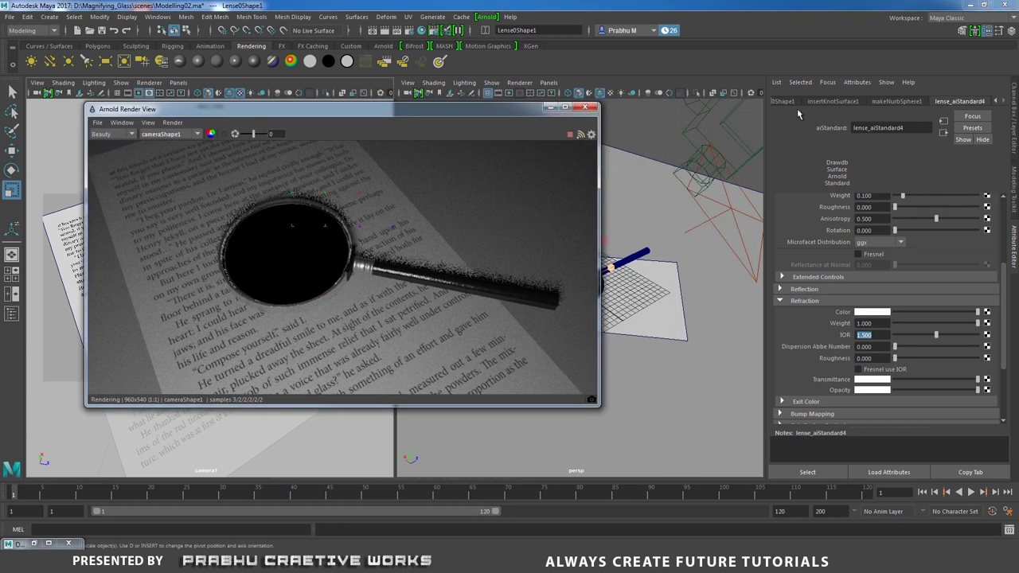
- Delete the construction history of all objects in the scene
click(27, 17)
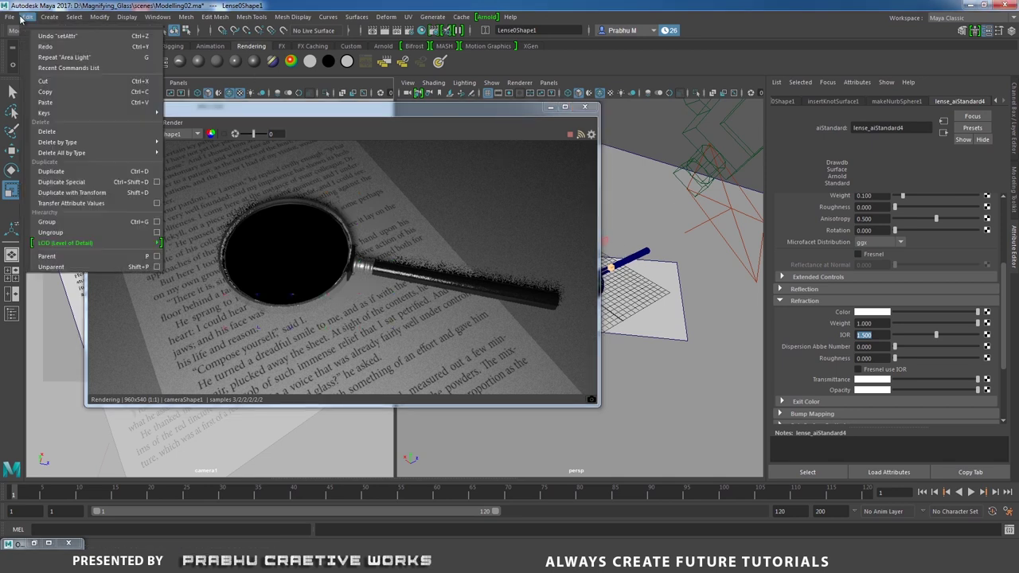
mouse_move(79, 153)
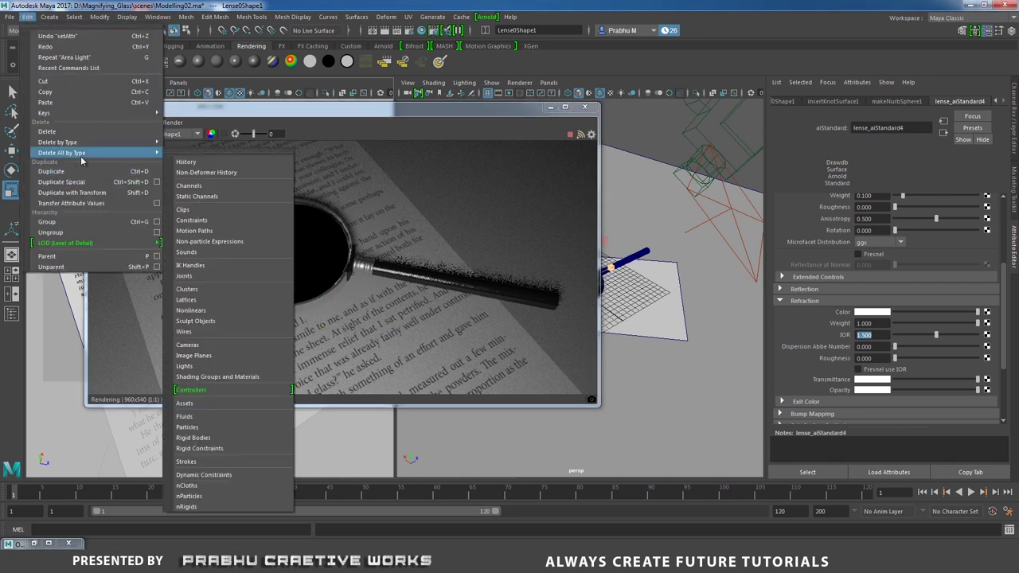
click(198, 162)
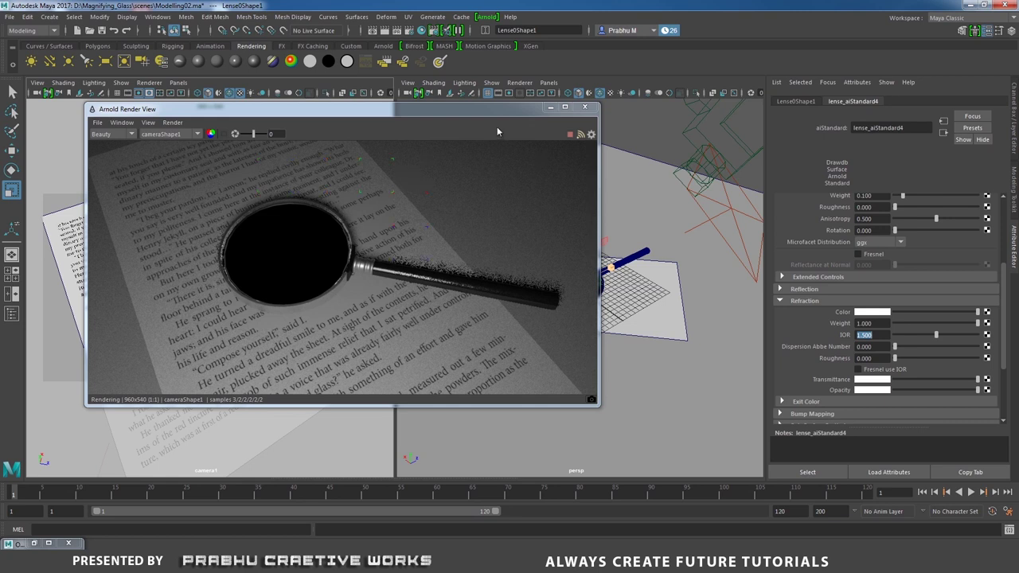
- Turn off Opaque in the Arnold attributes of the lens shape and arrange the render window to view the lens
drag(493, 113, 400, 223)
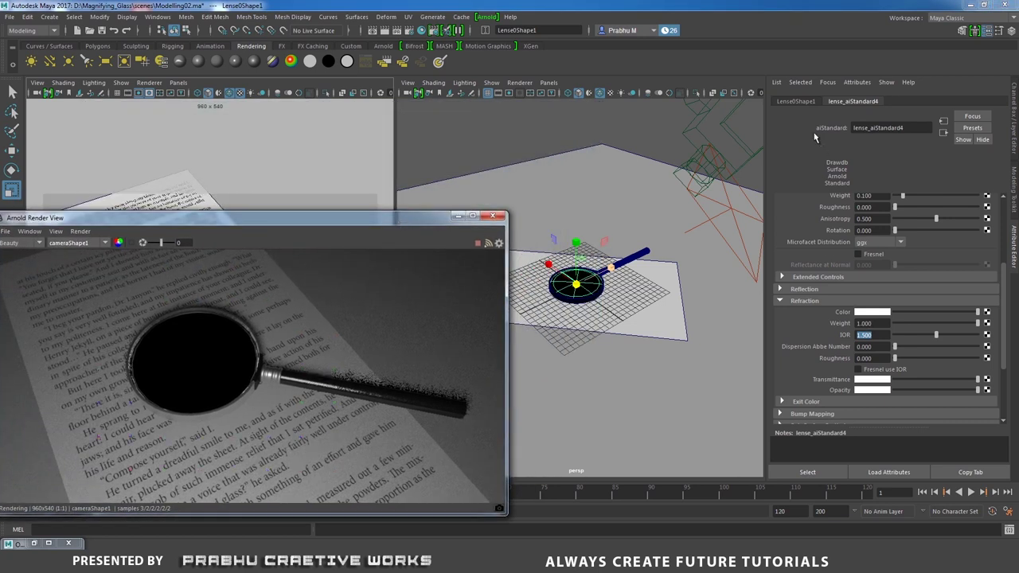
click(796, 101)
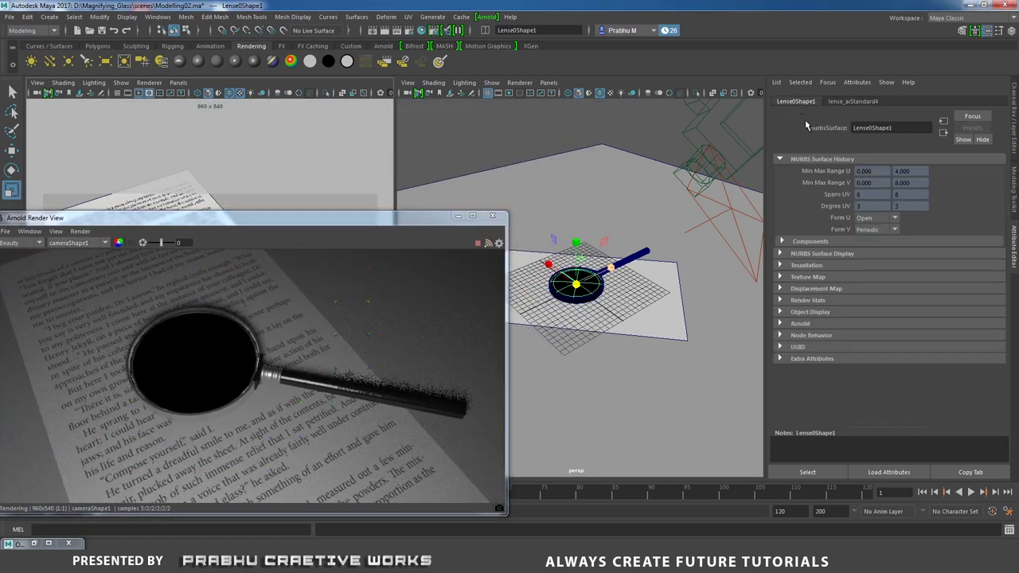
click(800, 324)
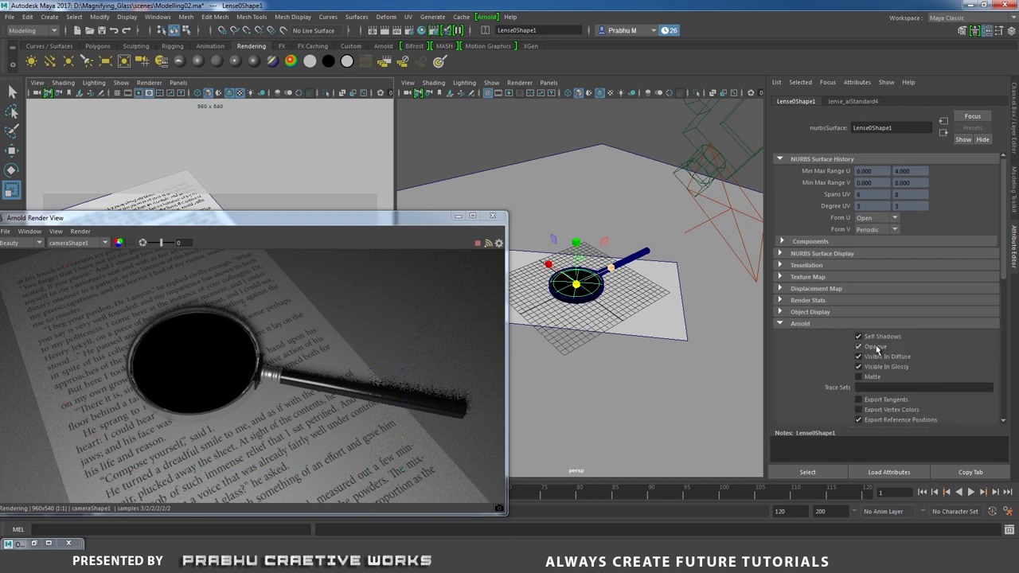
click(876, 348)
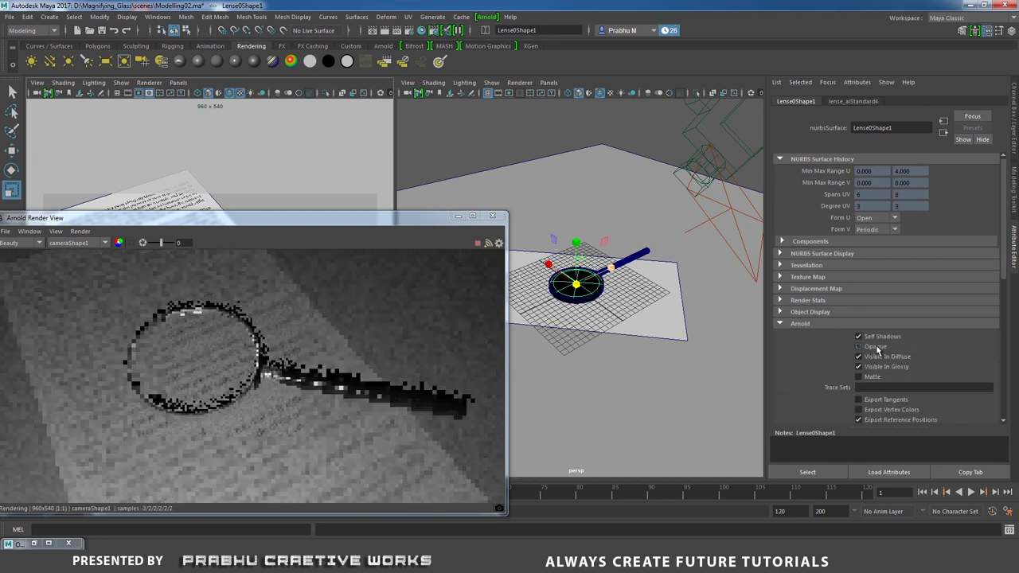
drag(425, 213, 650, 129)
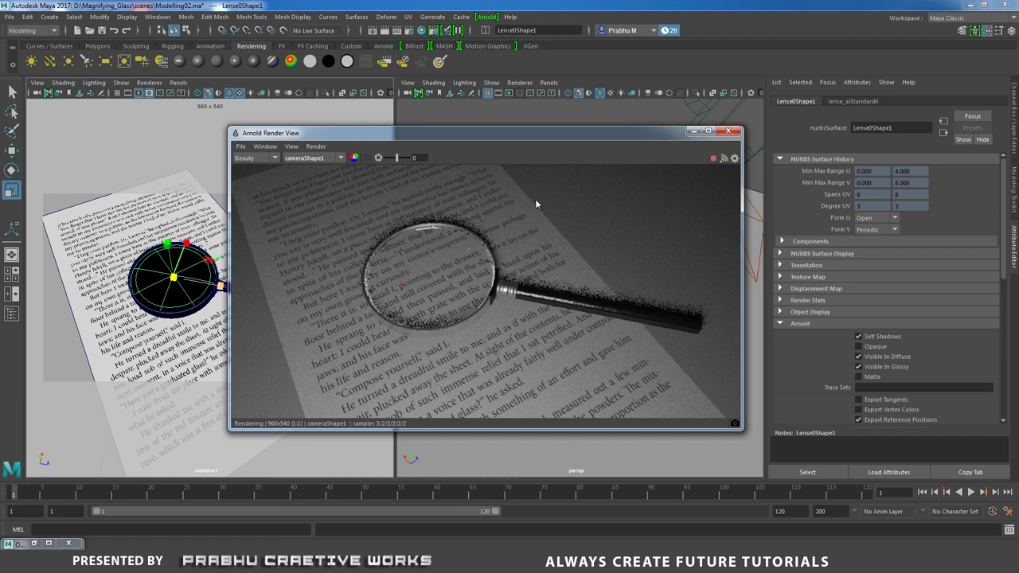
drag(586, 134, 410, 69)
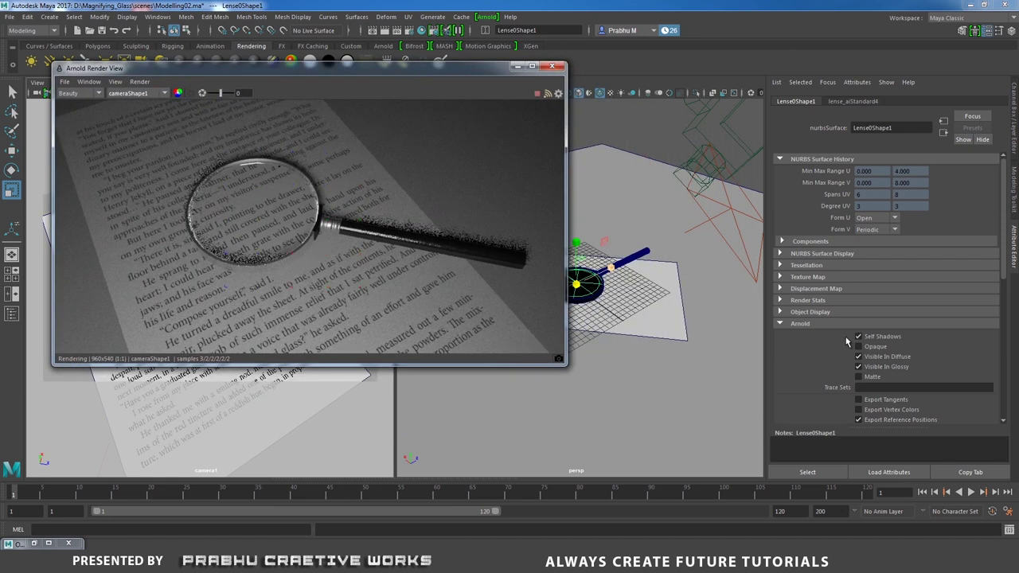
- Set the lens material's refraction IOR to 1.8
click(852, 101)
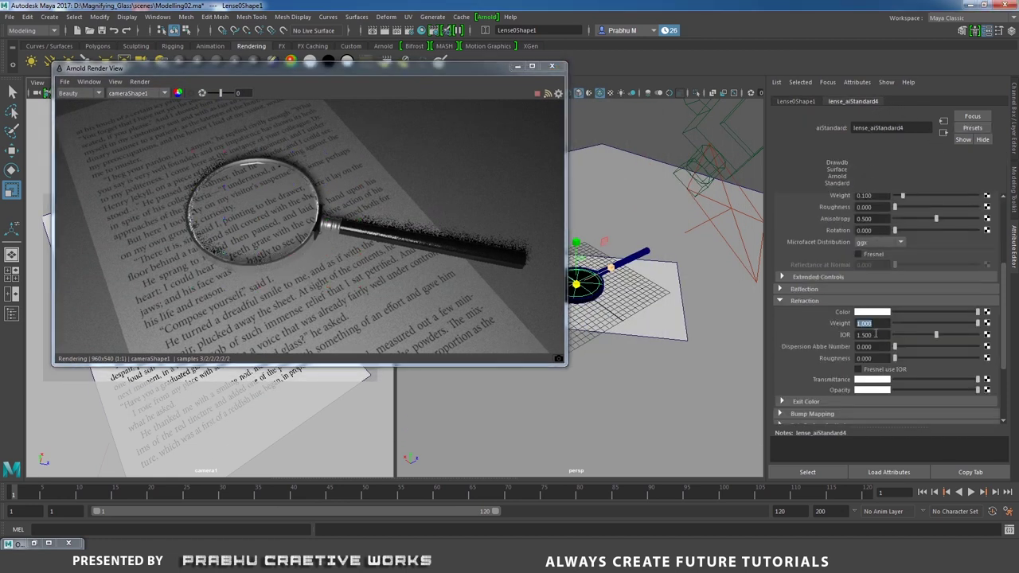
drag(878, 334, 806, 328)
text(1.8)
key(Return)
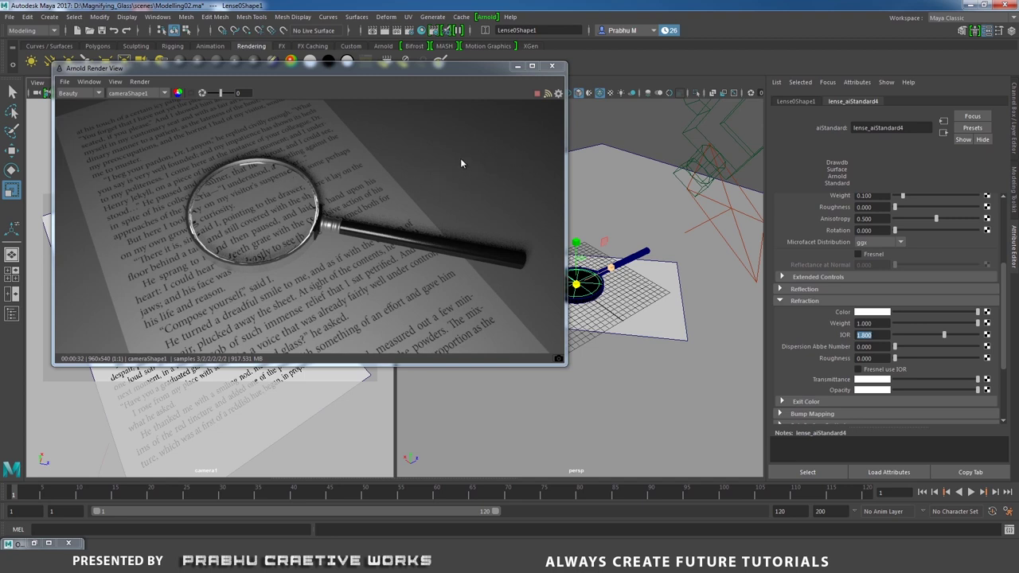
- Select the ground plane and preview the Wood image stored on the desktop
click(628, 211)
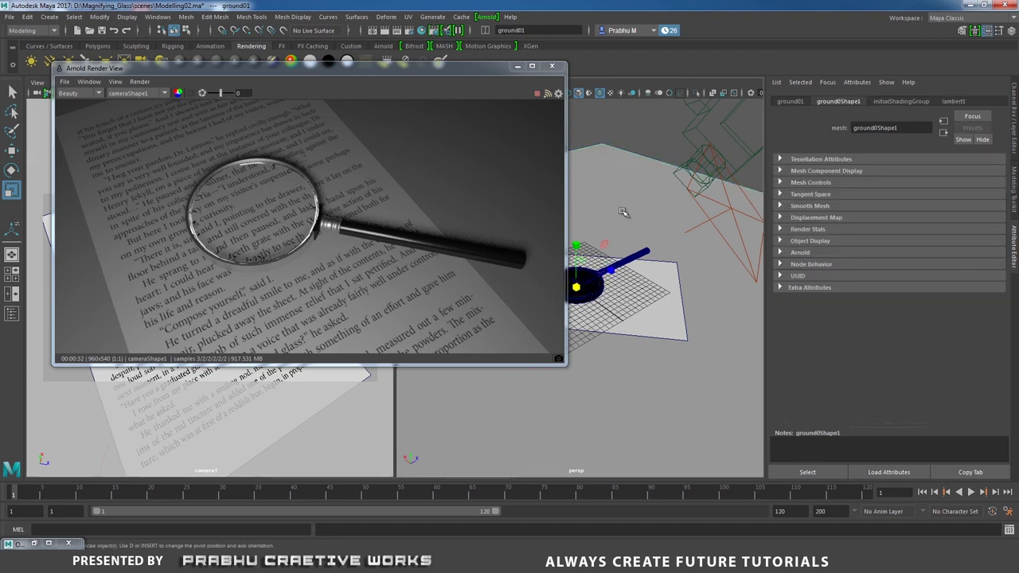
drag(481, 76, 423, 27)
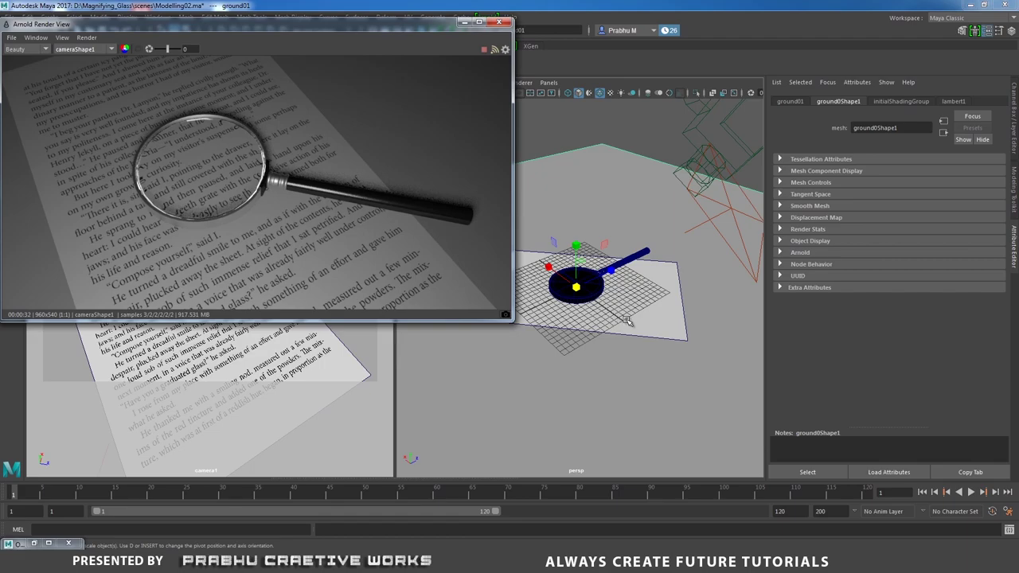
key(super+d)
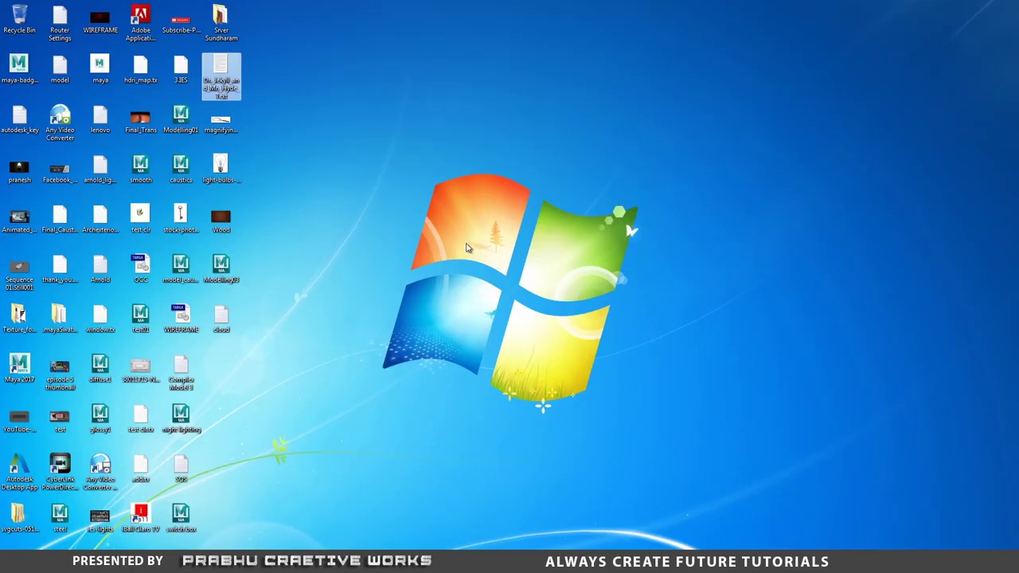
right_click(224, 210)
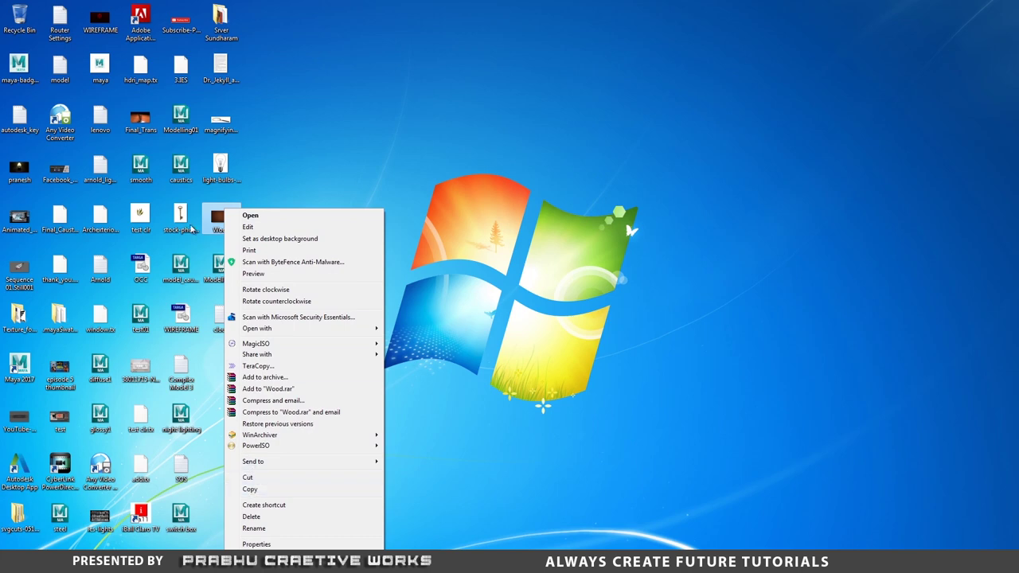
click(253, 274)
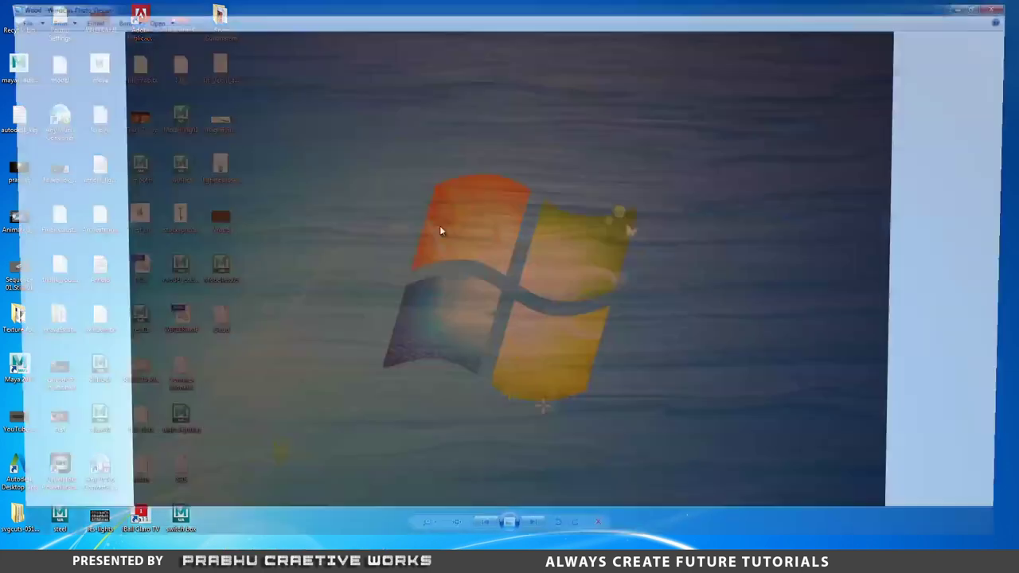
click(1005, 5)
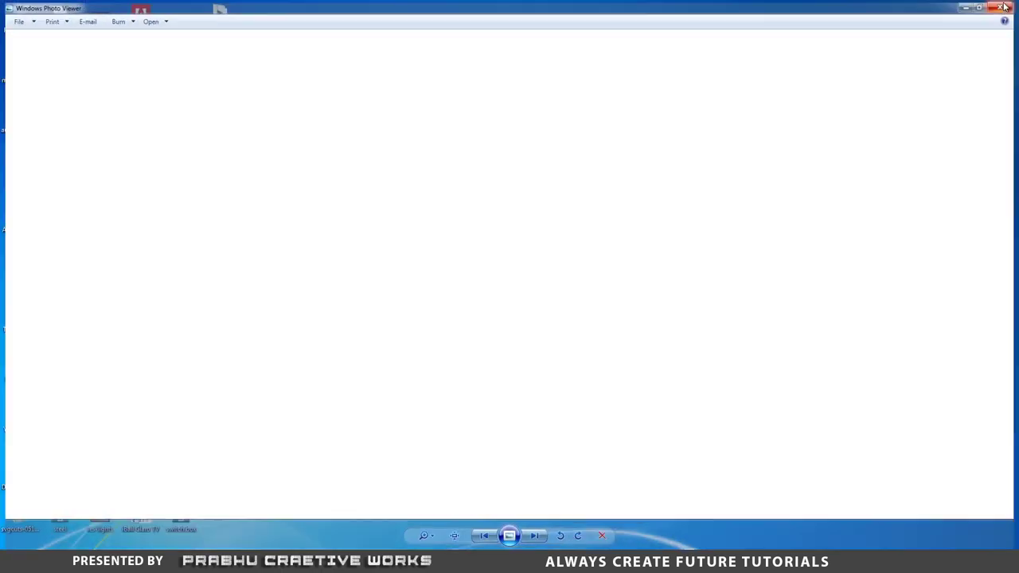
- Copy the Wood image from the desktop into the Magnifying_Glass project's sourceimages folder using TeraCopy
right_click(229, 210)
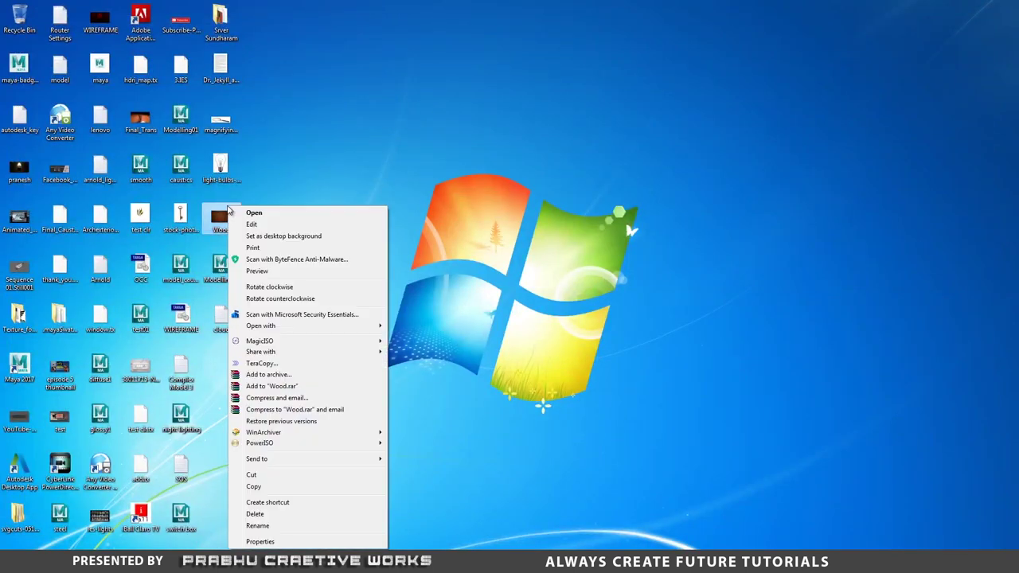
click(253, 486)
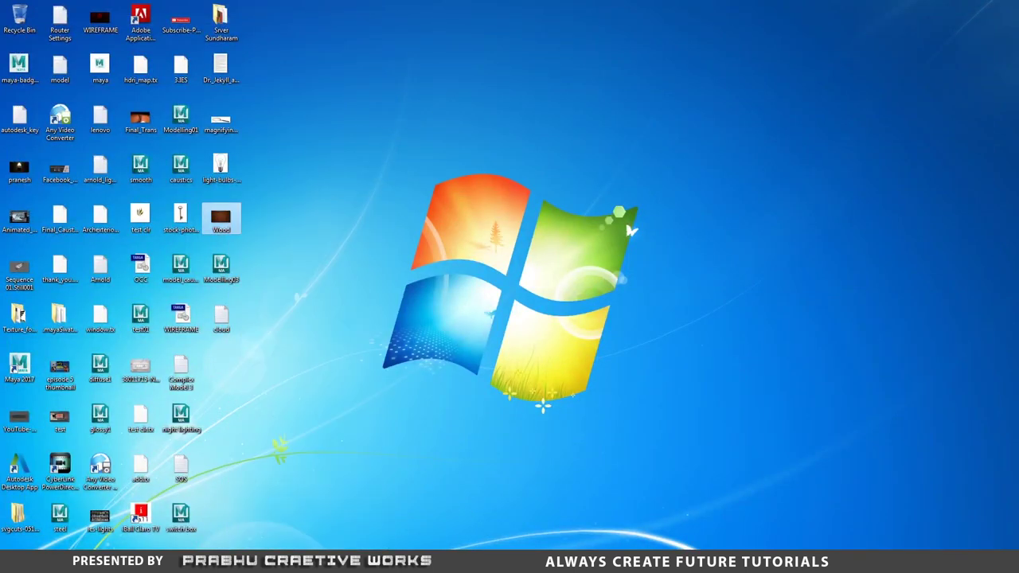
key(alt+Tab)
right_click(193, 121)
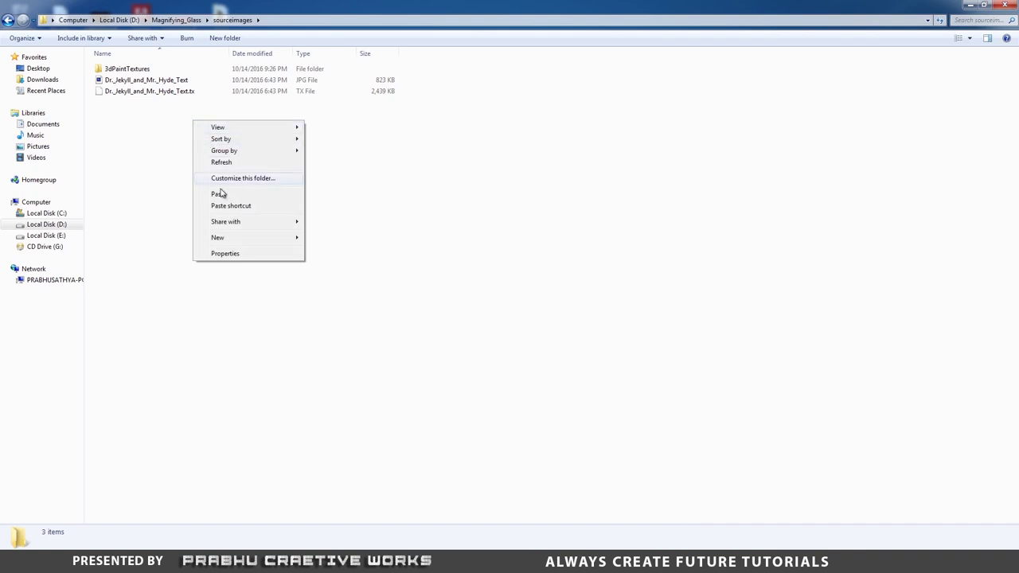
click(218, 194)
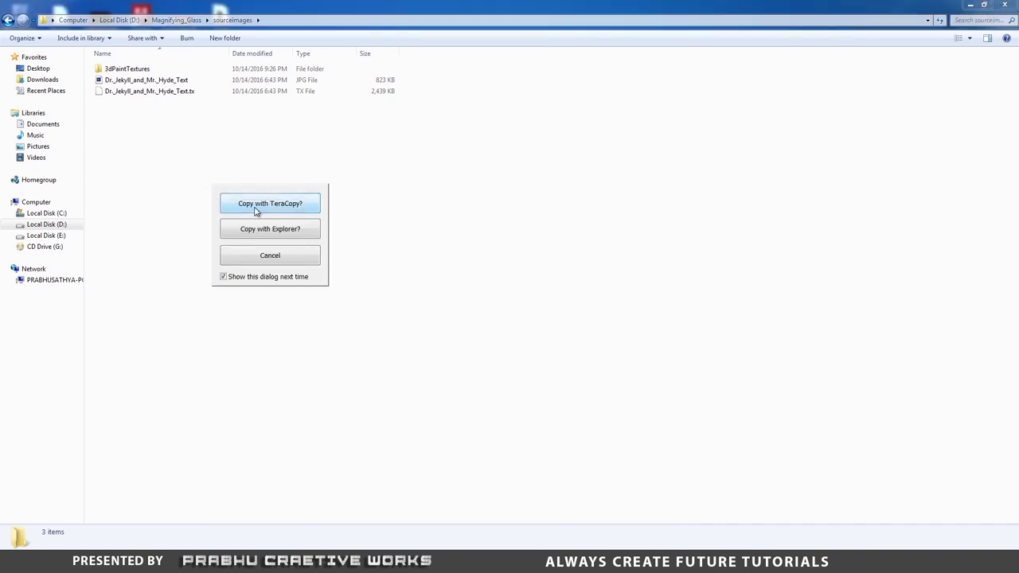
click(285, 209)
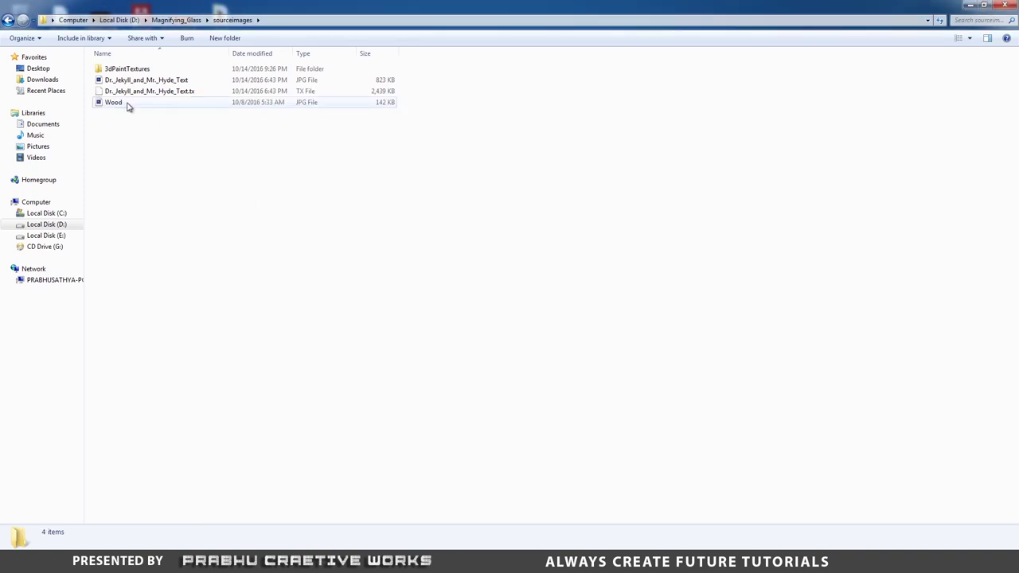
click(126, 103)
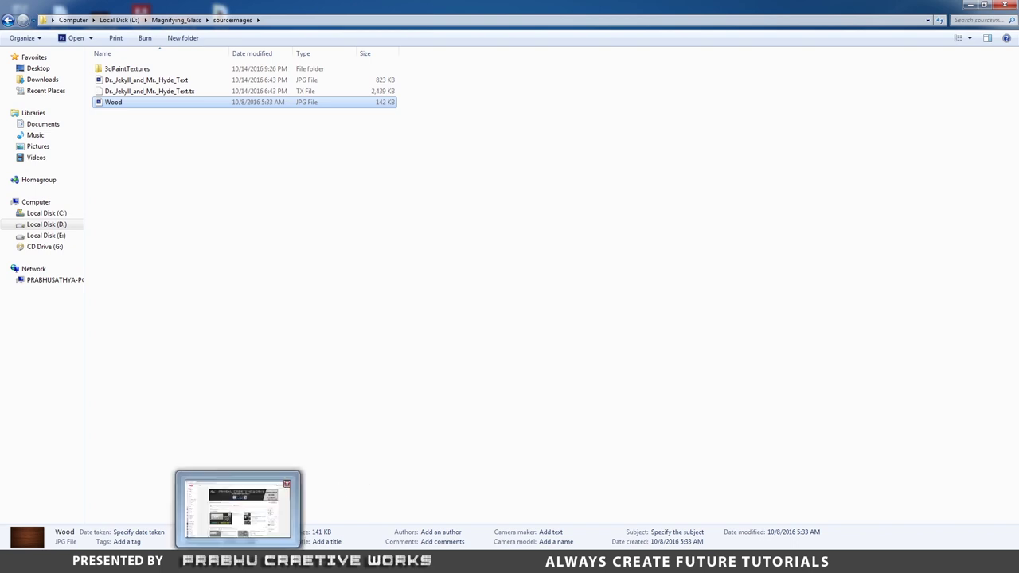
- Switch back to Maya and assign a new Arnold aiStandard material to the ground plane
click(563, 529)
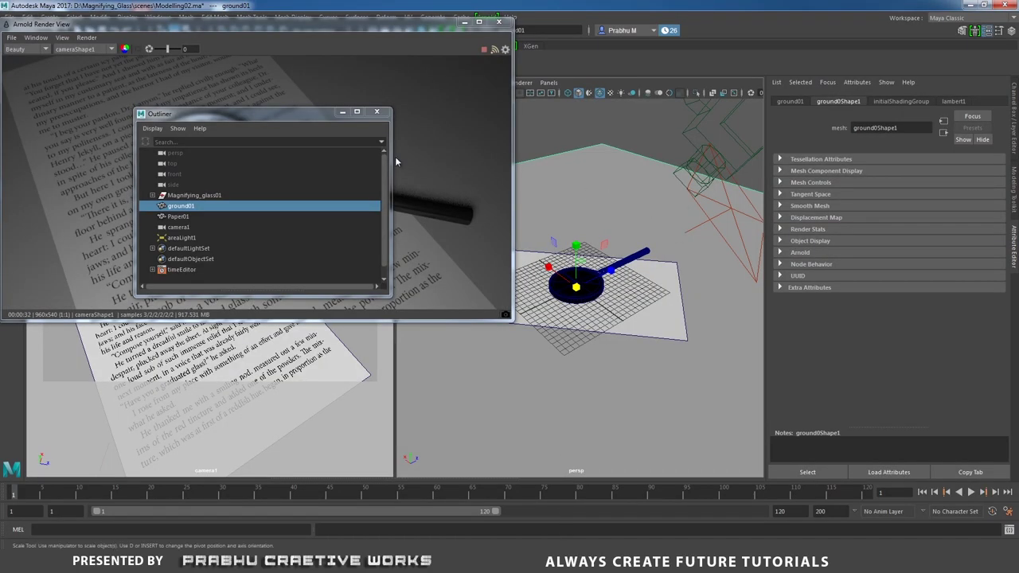
click(342, 112)
right_click(649, 205)
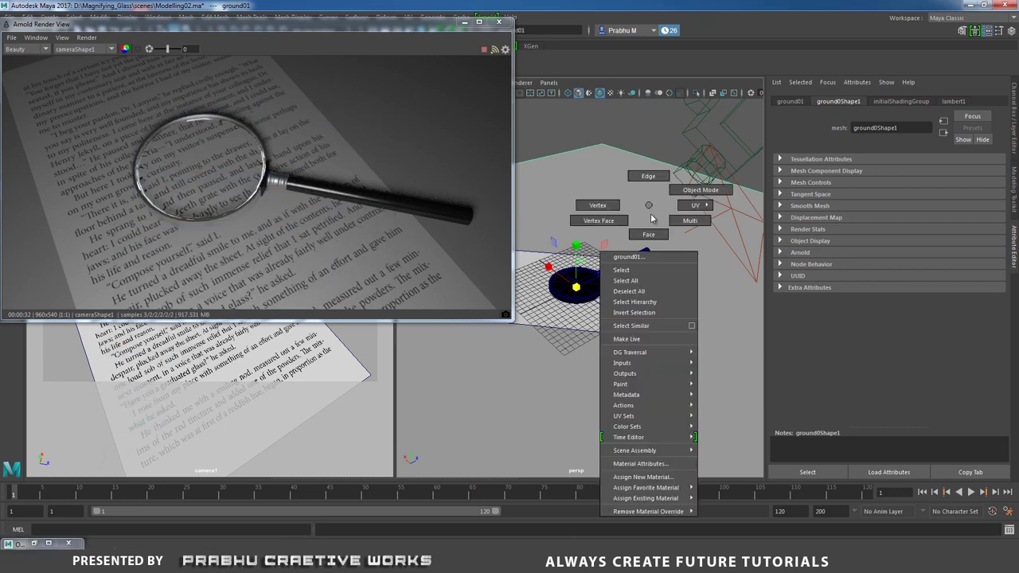
click(651, 478)
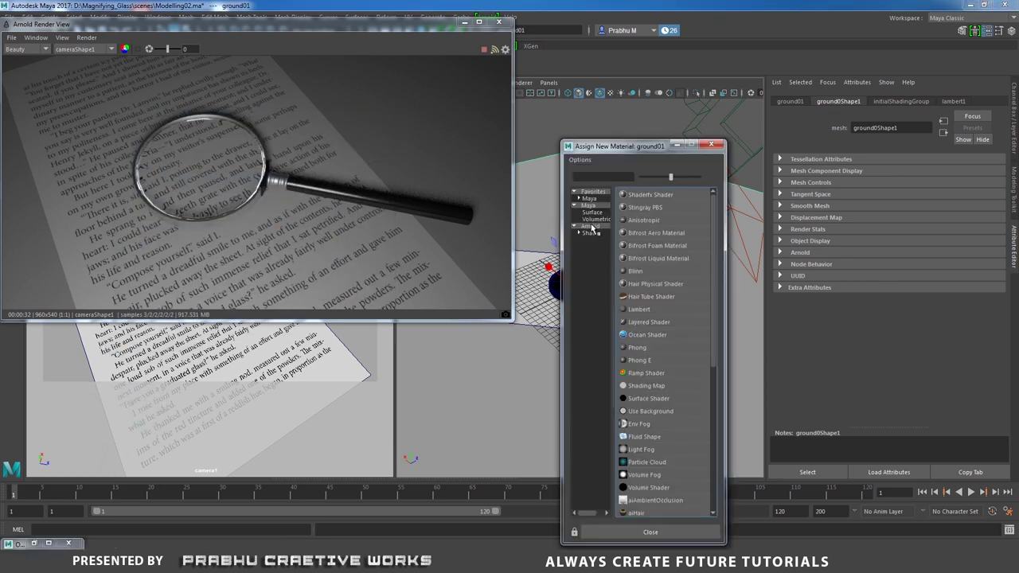
click(591, 227)
click(637, 256)
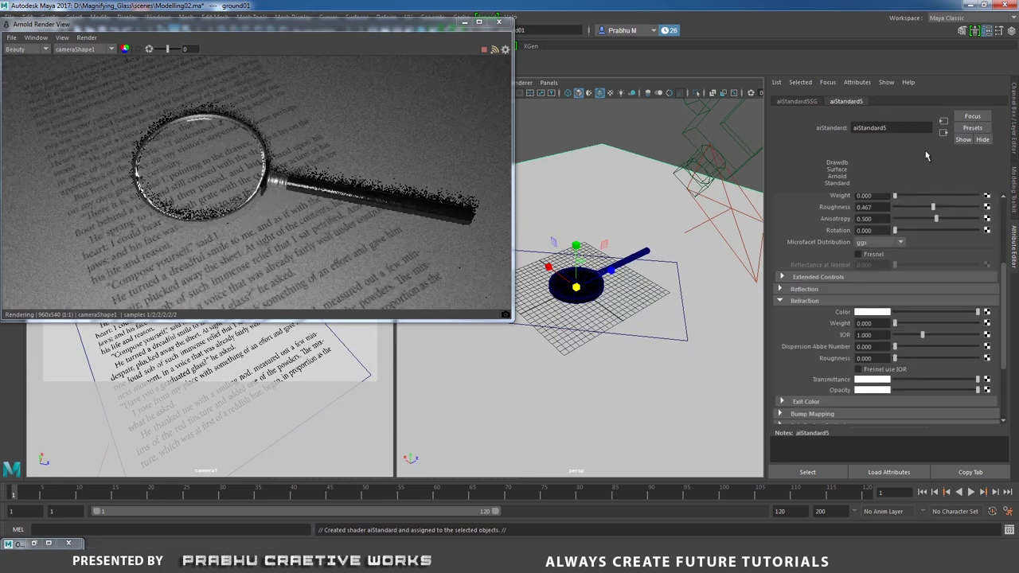
- Rename the ground plane's new material to wood_aiStandard5
text(wood)
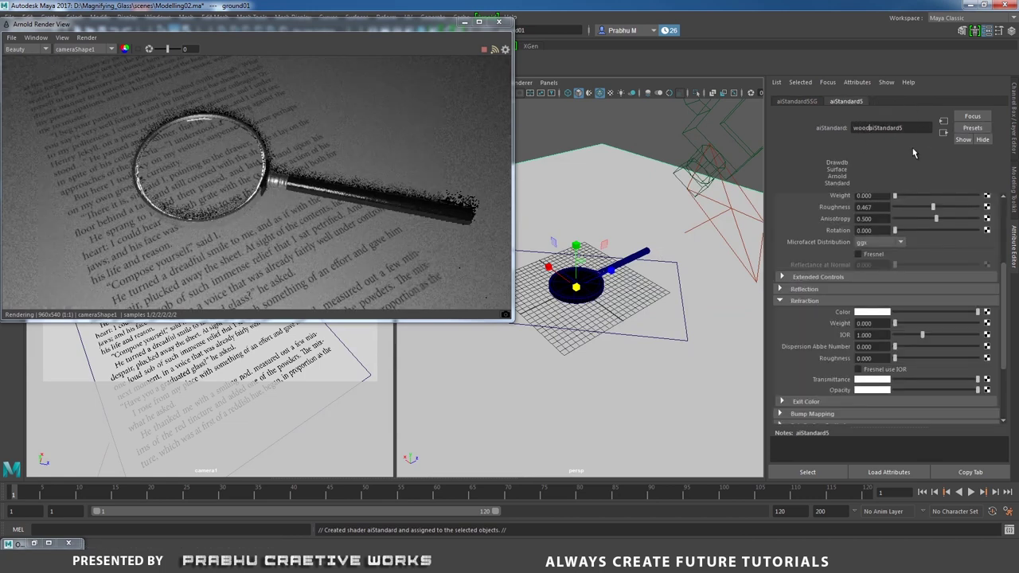
text(_)
key(Return)
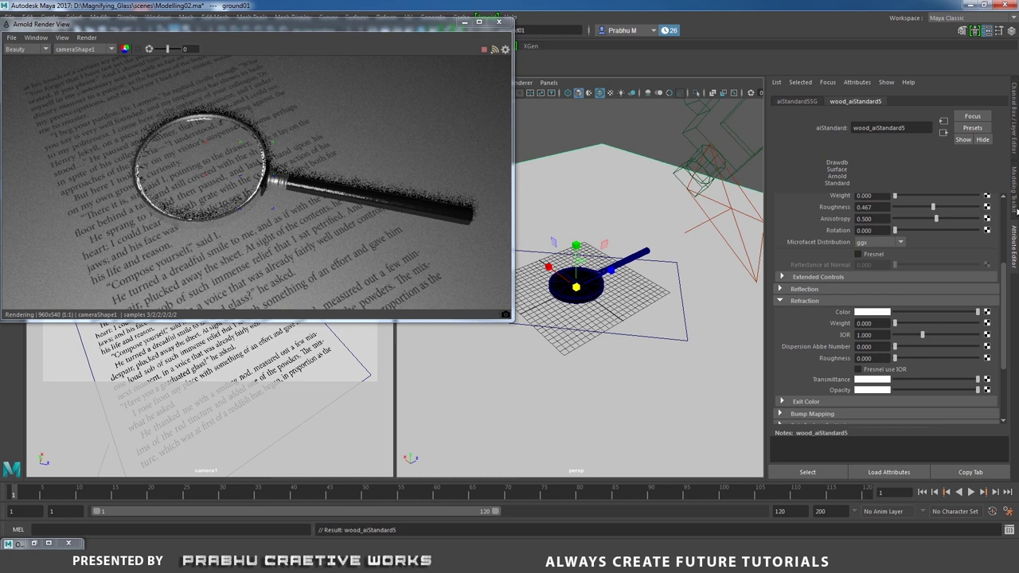
- Connect a File texture to the wood material's diffuse color and set its filter type to Off
scroll(1000, 291, up, 5)
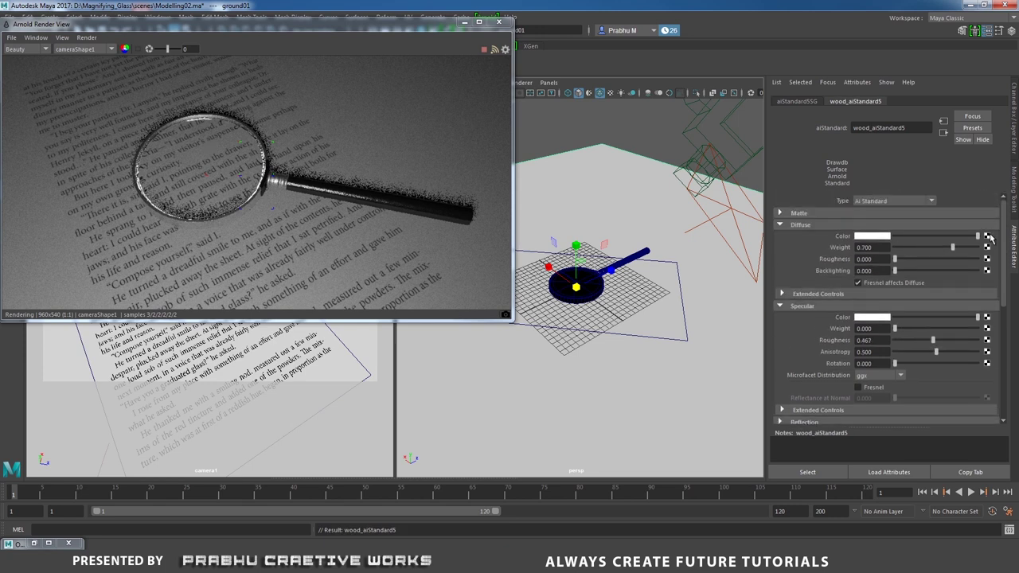
click(988, 238)
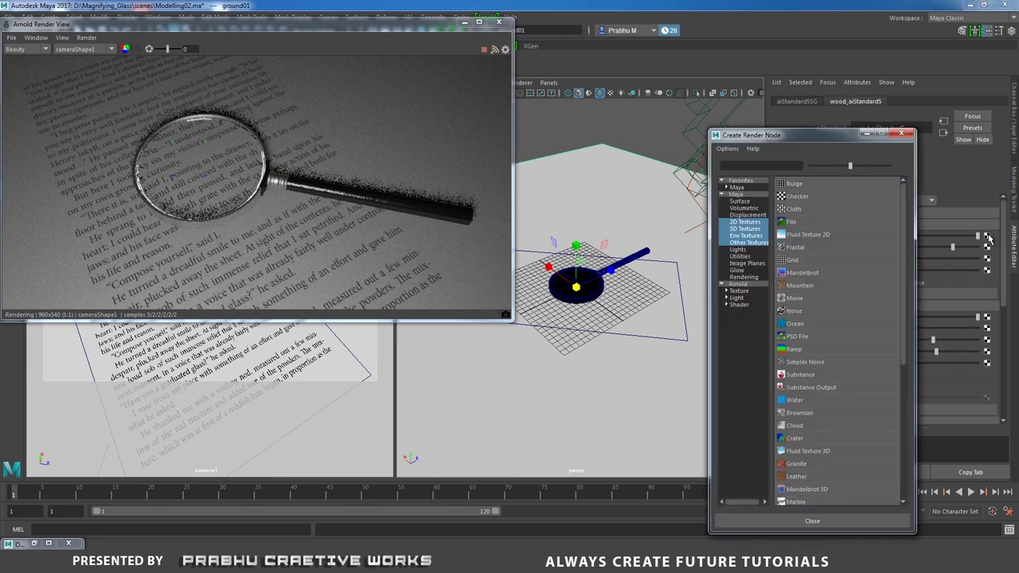
click(794, 229)
click(878, 209)
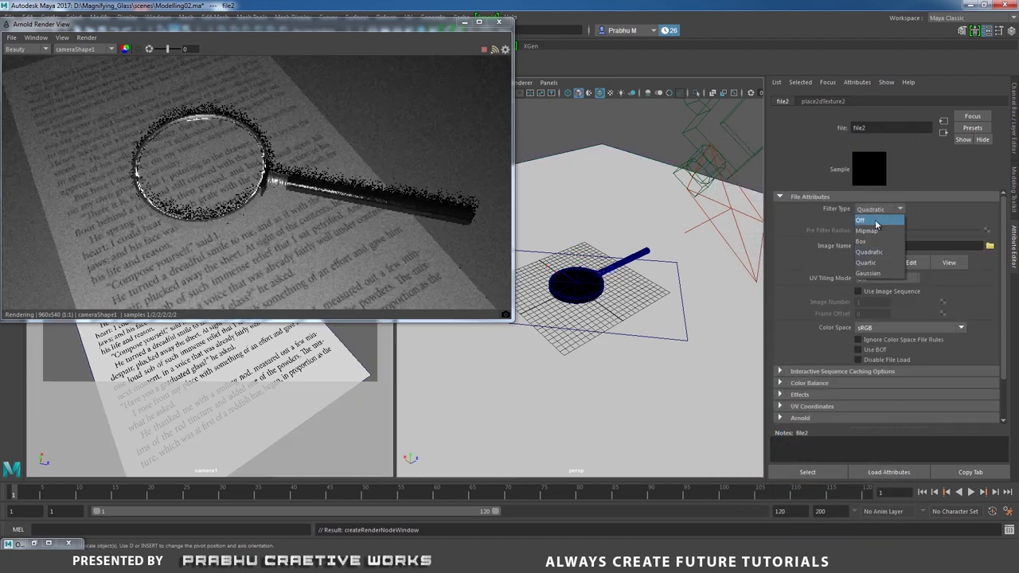
click(877, 227)
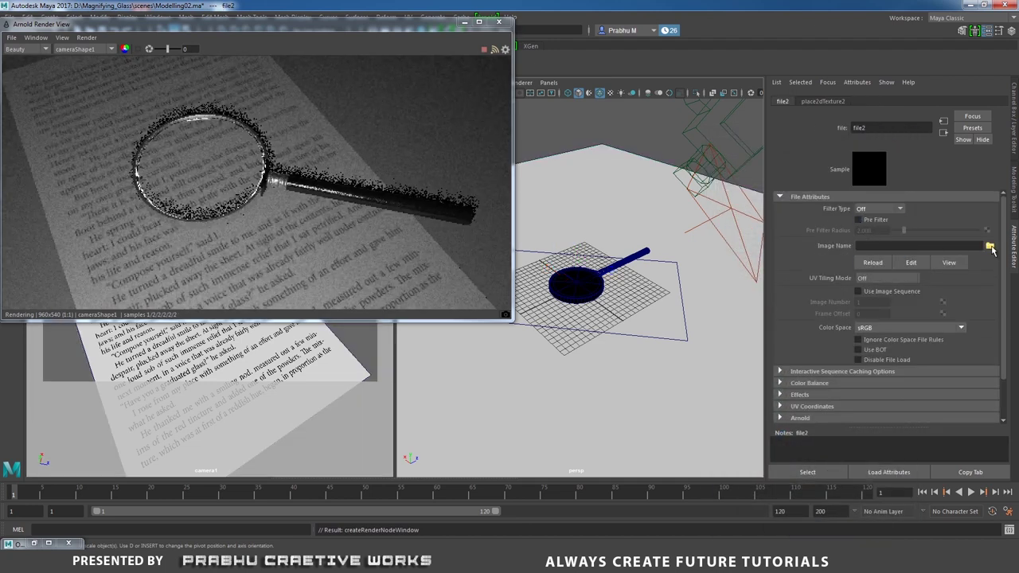
- Load Wood.jpg from the project's sourceimages folder as the image for the wood material's file texture
click(989, 246)
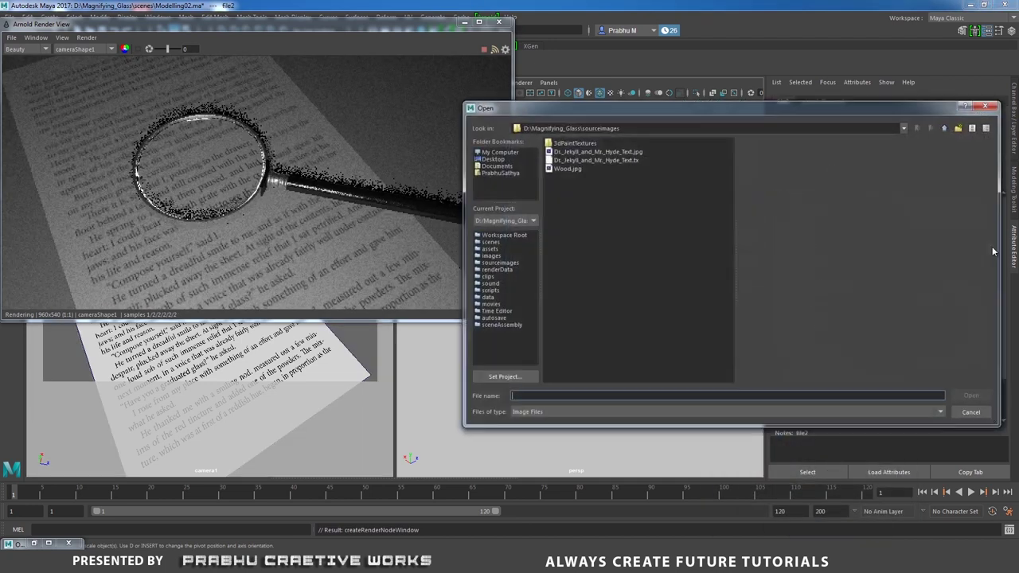
click(569, 170)
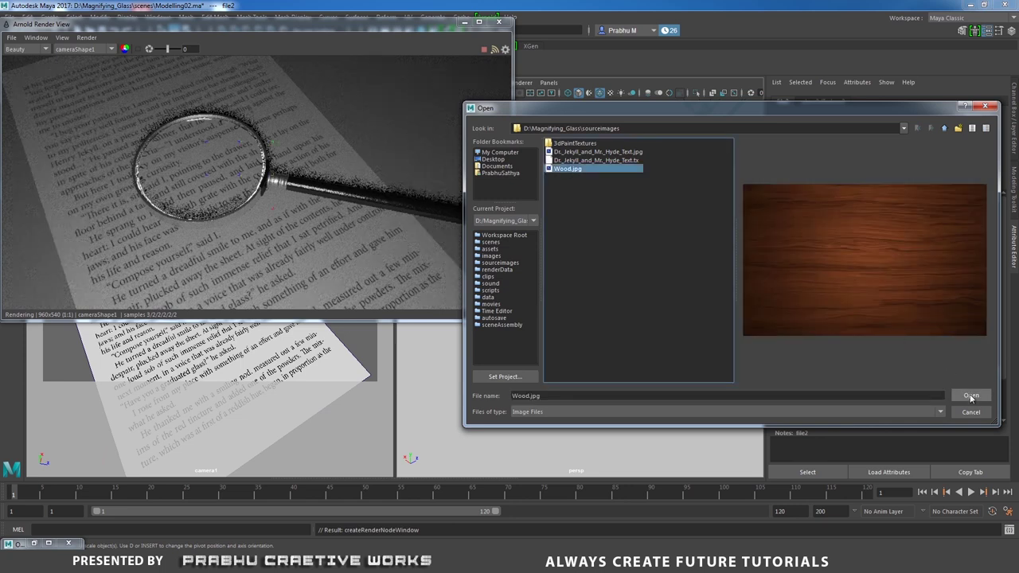
click(971, 396)
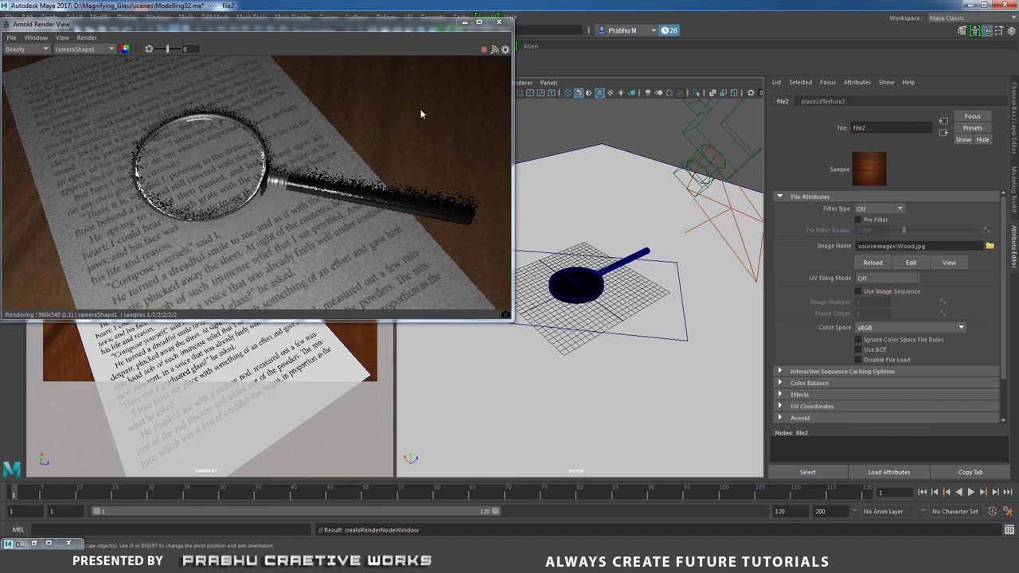
- Set the specular weight of the ground plane's wood_aiStandard5 material to 0.2
click(583, 176)
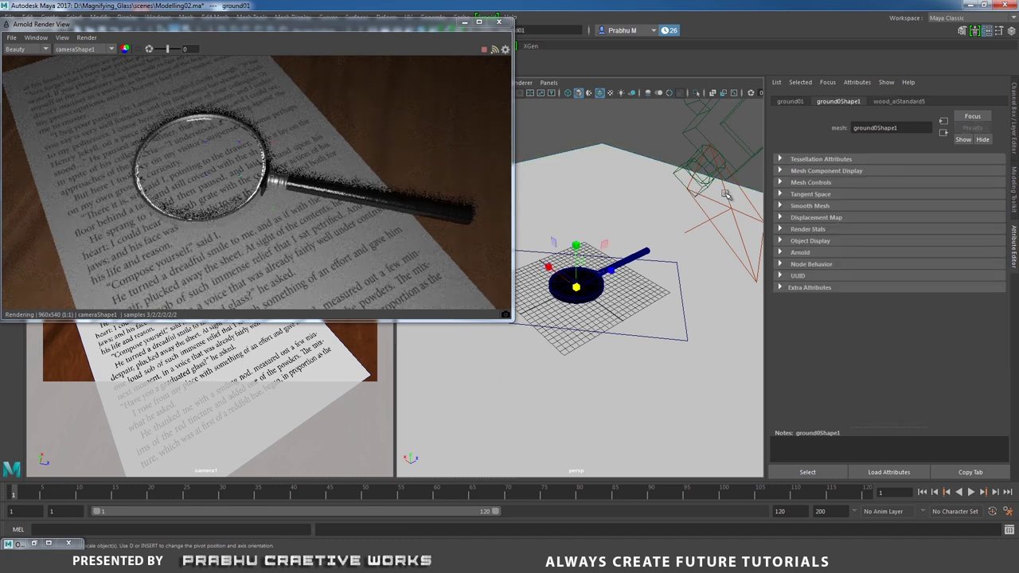
click(897, 102)
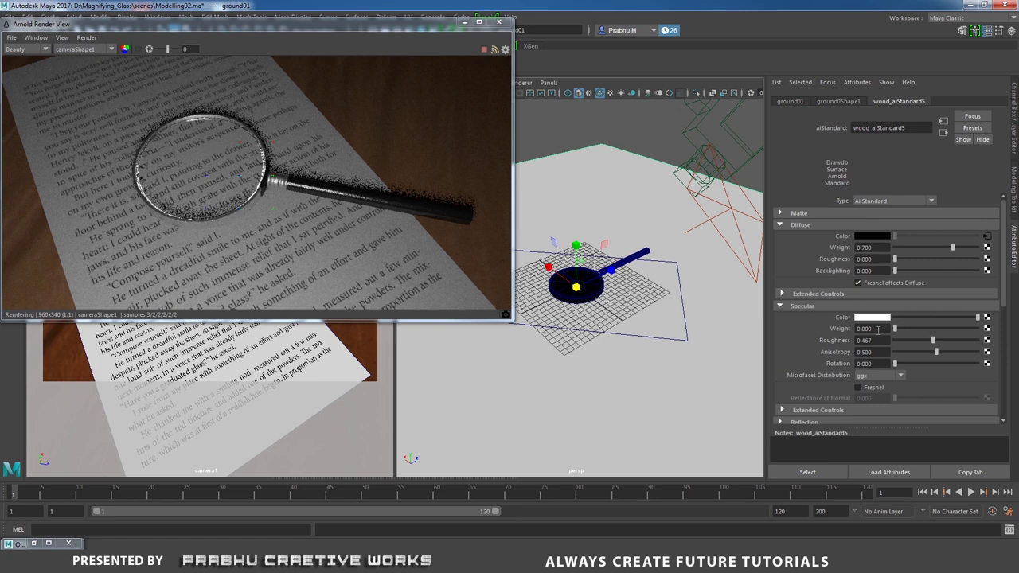
drag(878, 329, 831, 334)
text(0.1)
key(Return)
text(2)
key(Return)
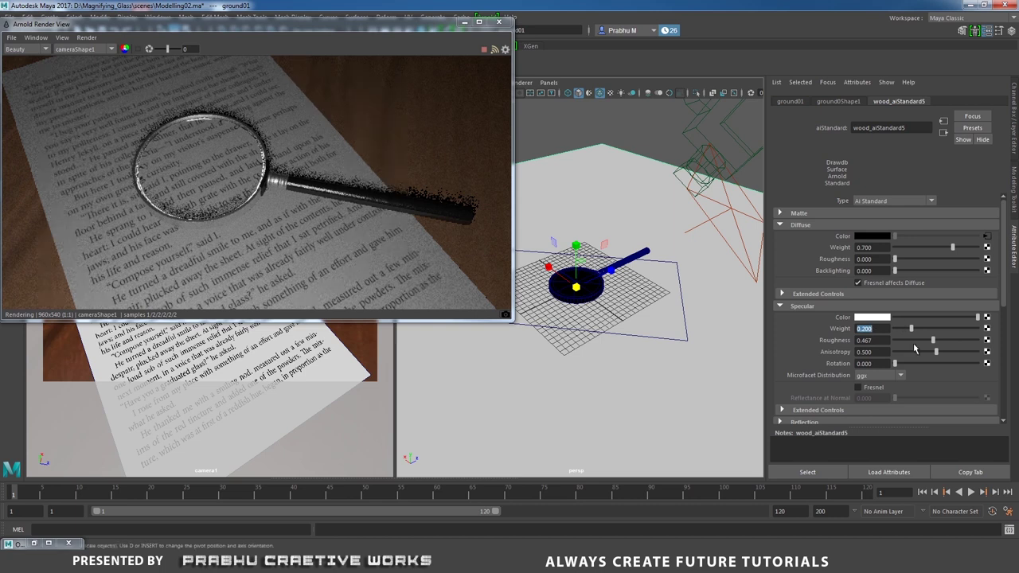
- Set the wood material's specular roughness to 0.1
click(903, 340)
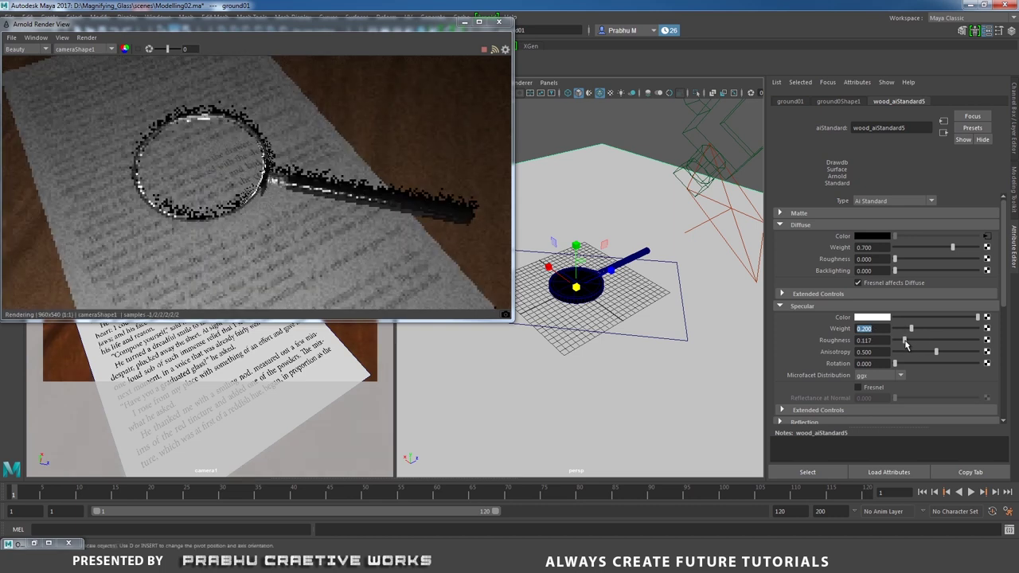
double_click(878, 340)
text(0.)
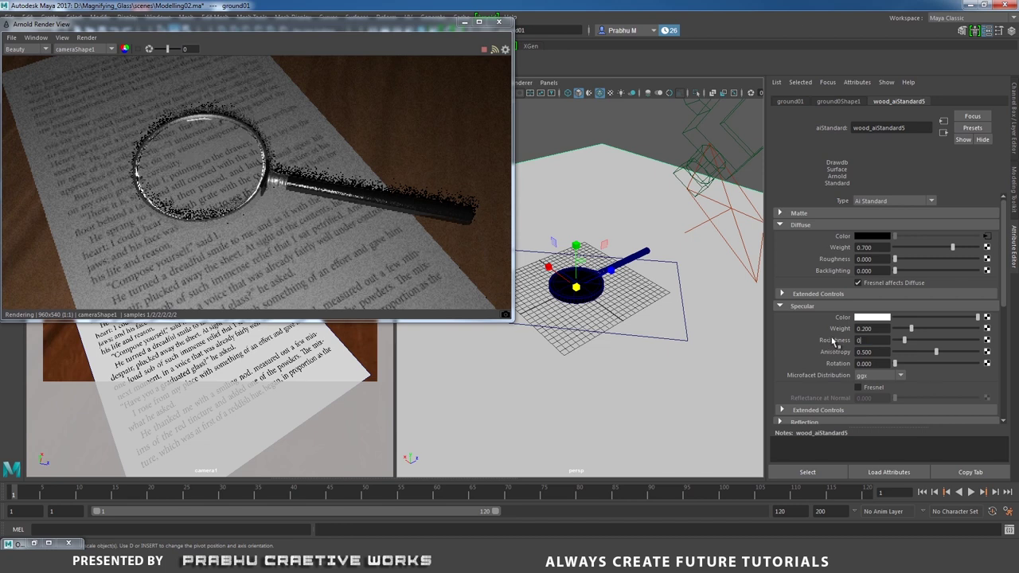
text(100)
key(Return)
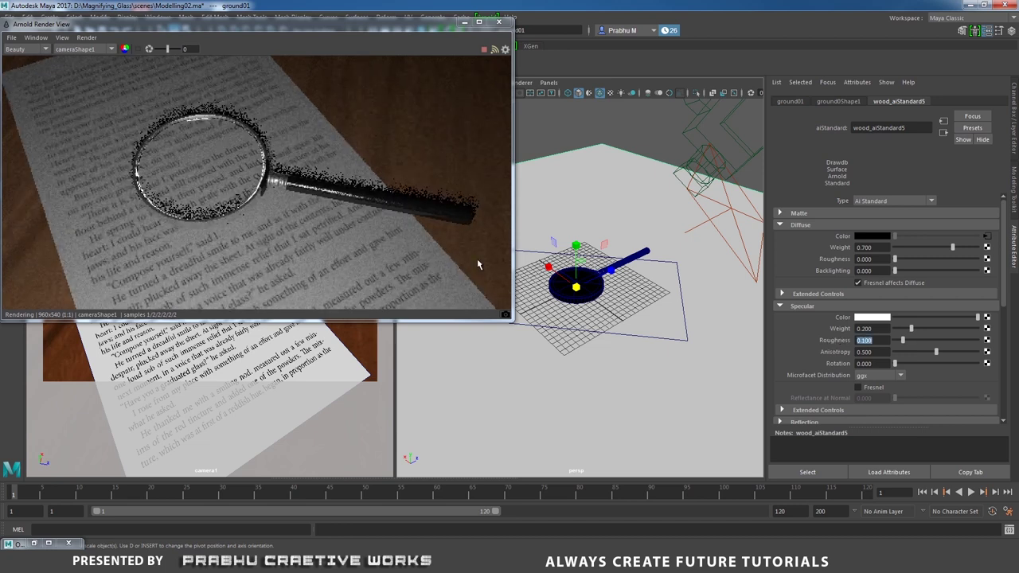
- Brighten the area light by adjusting its Arnold exposure, trying 12 and 11
drag(369, 27, 355, 99)
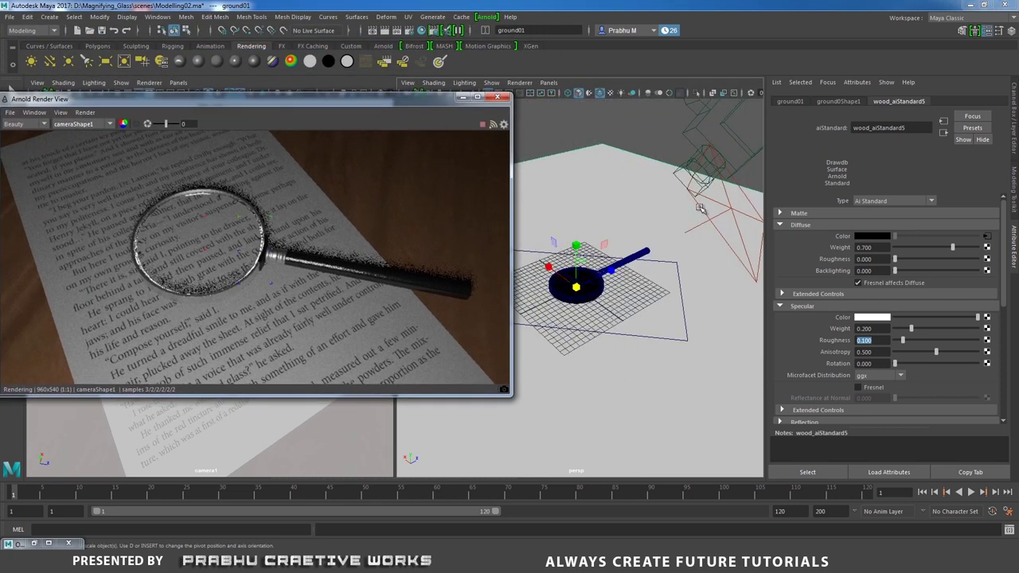
click(700, 209)
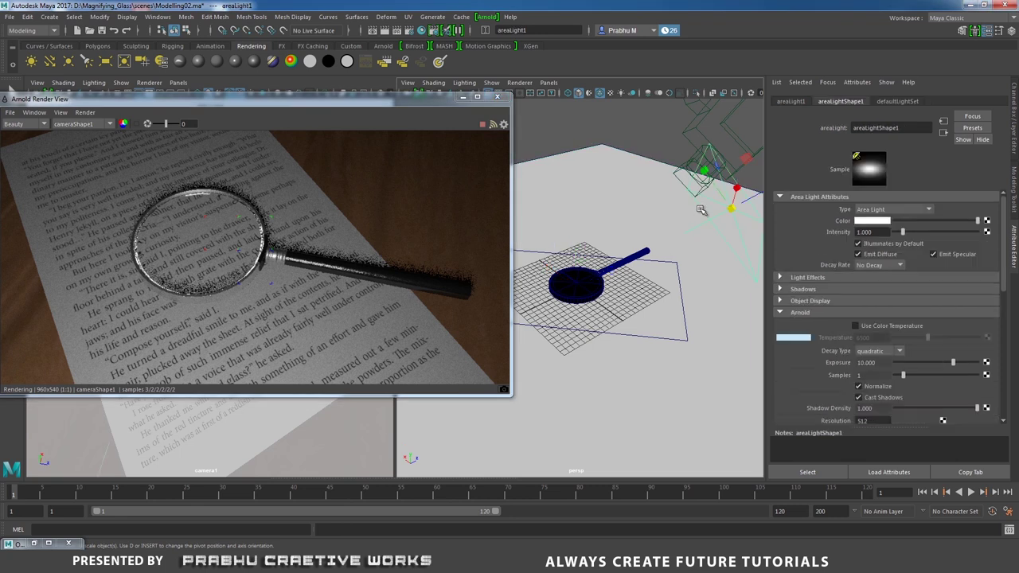
click(884, 362)
text(12)
key(Return)
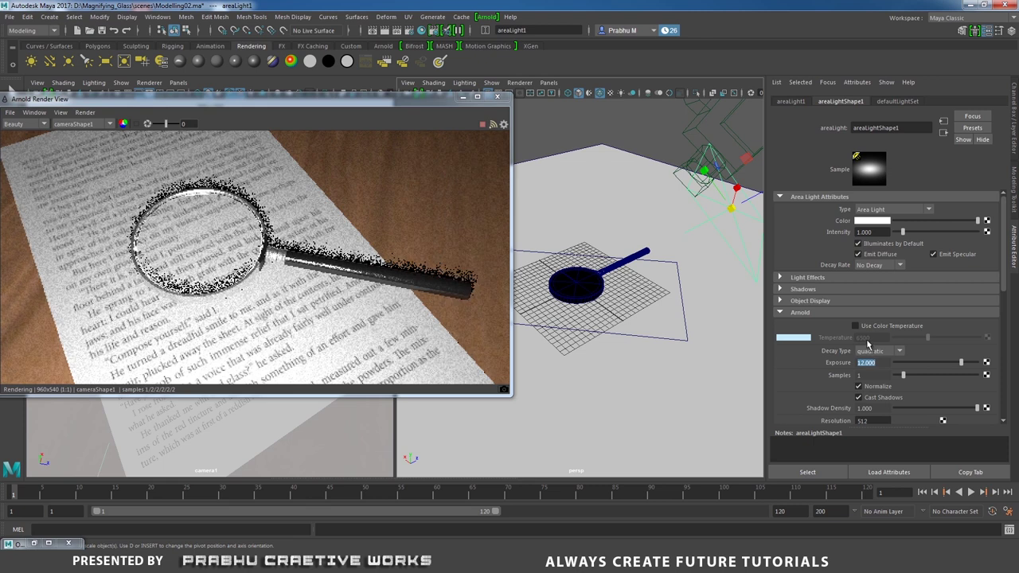
text(11)
key(Return)
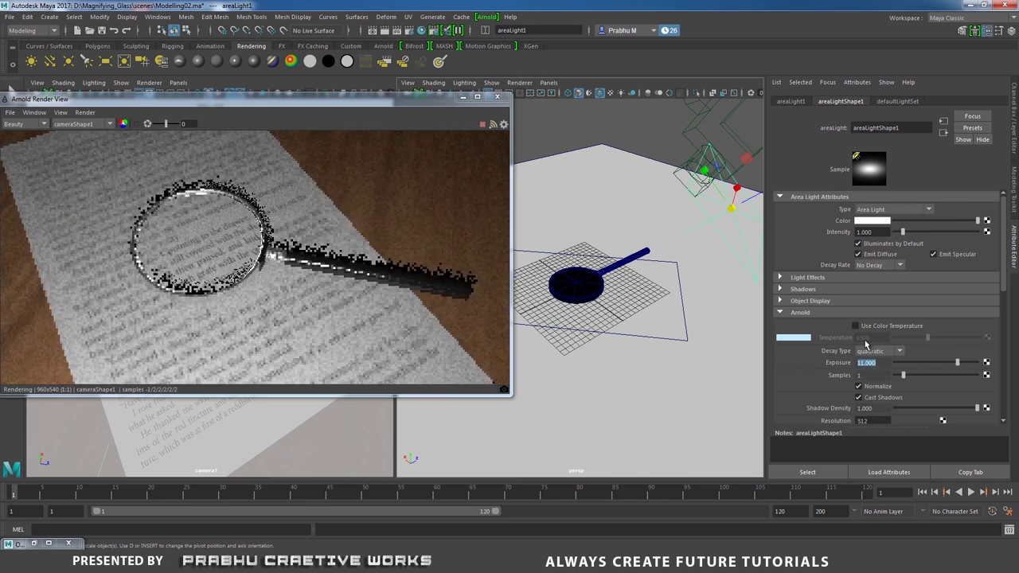
text(11.)
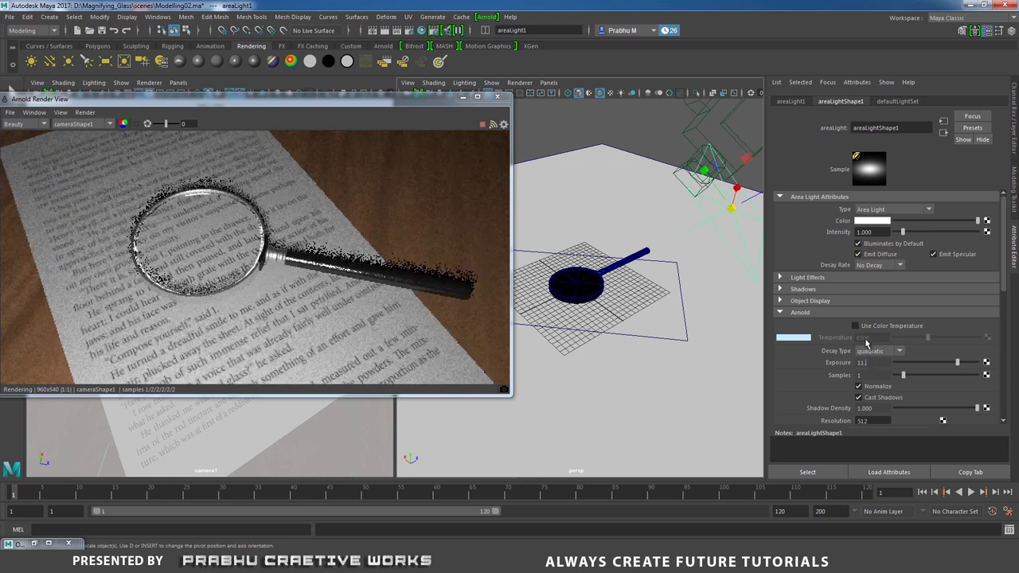
key(Return)
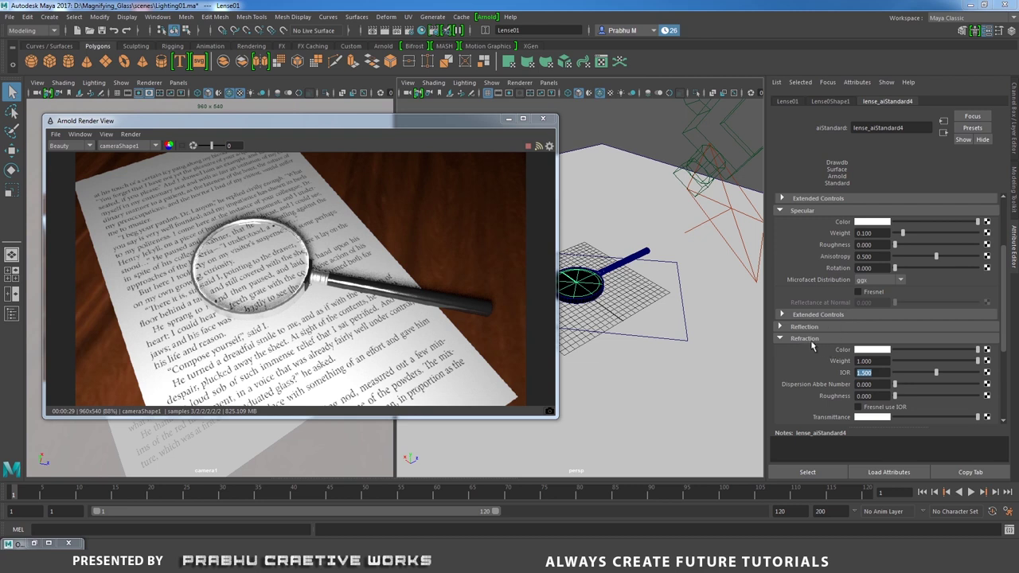
- Check the lens material's IOR and examine the handle, wood ground, lens and page text up close in the render
click(873, 372)
drag(874, 373, 854, 373)
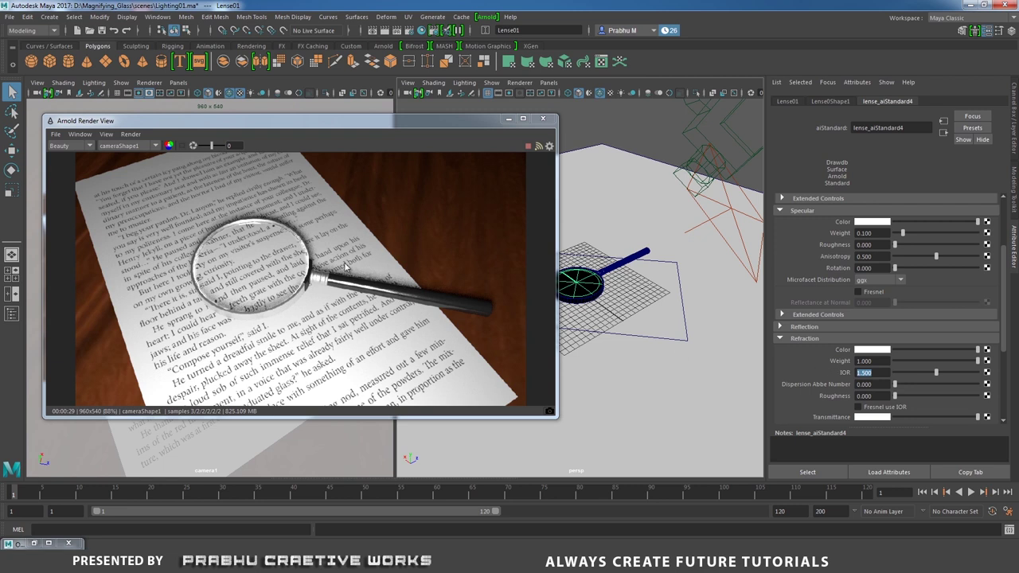
scroll(370, 274, up, 3)
alt+middle_drag(409, 252, 265, 256)
scroll(265, 255, up, 4)
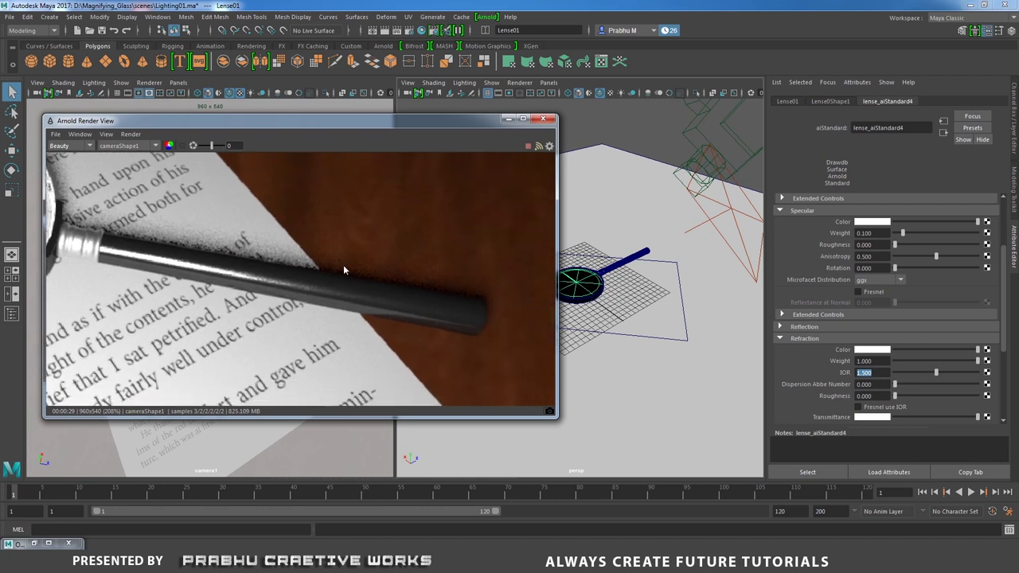
click(377, 254)
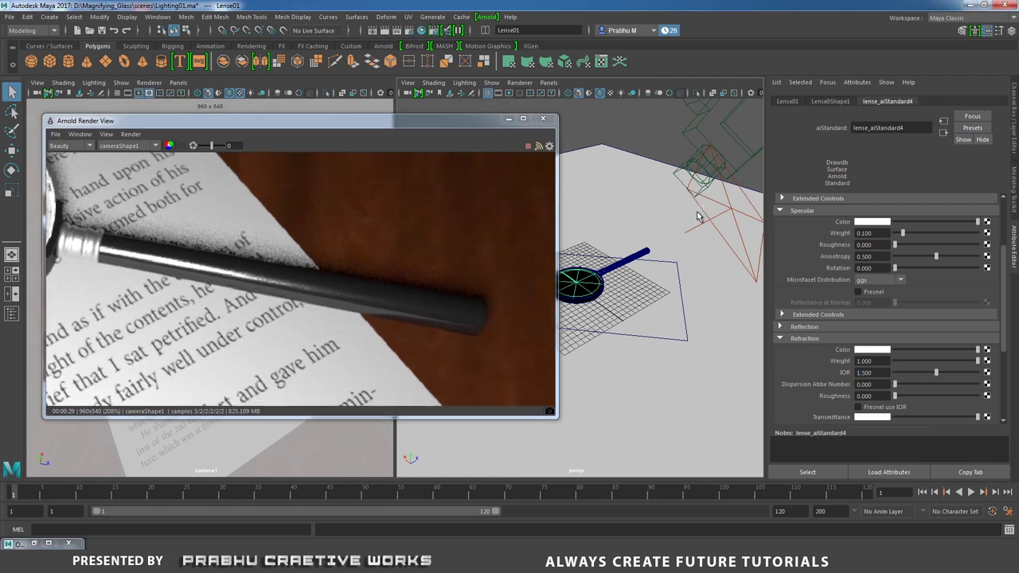
middle_drag(345, 263, 371, 293)
scroll(138, 228, down, 2)
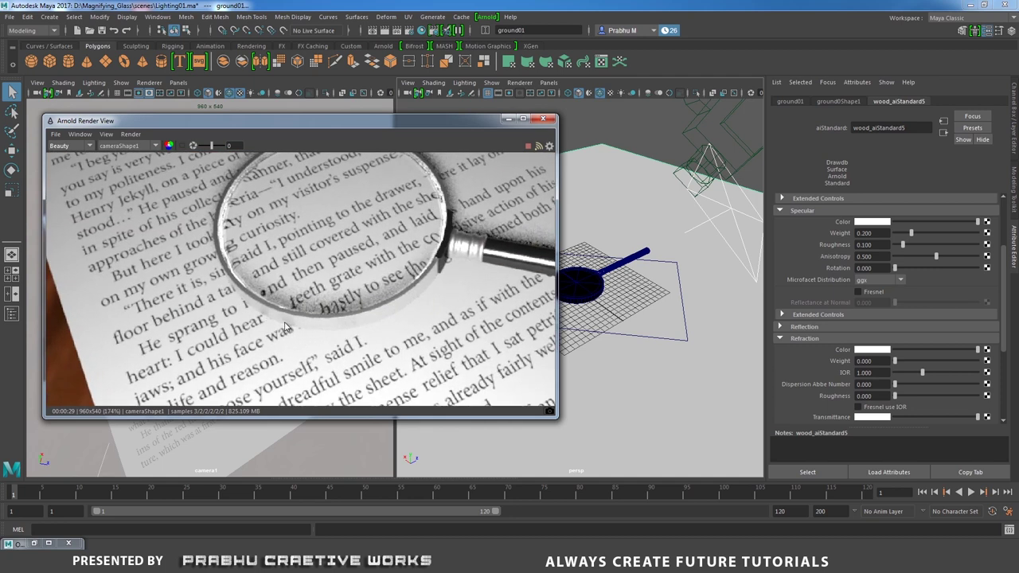
scroll(473, 312, down, 2)
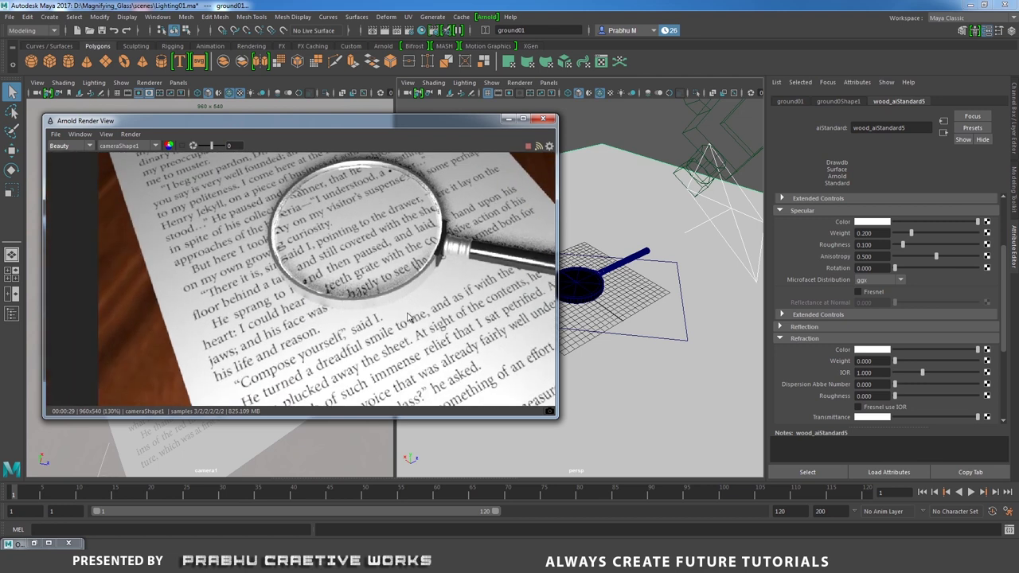
scroll(411, 317, down, 2)
scroll(321, 291, down, 2)
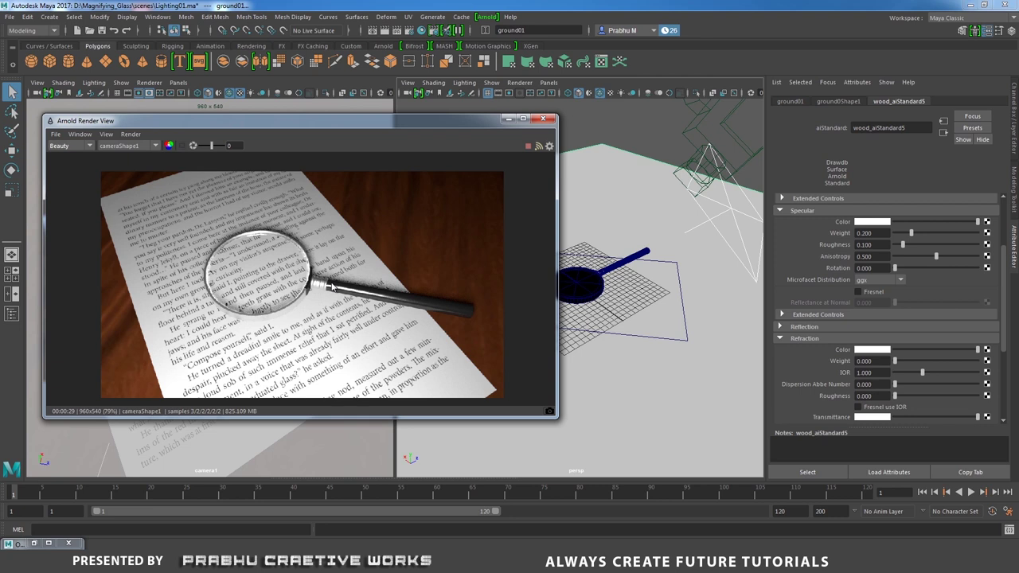
- Close the Arnold render view and set the area light's Arnold samples to 6
click(543, 119)
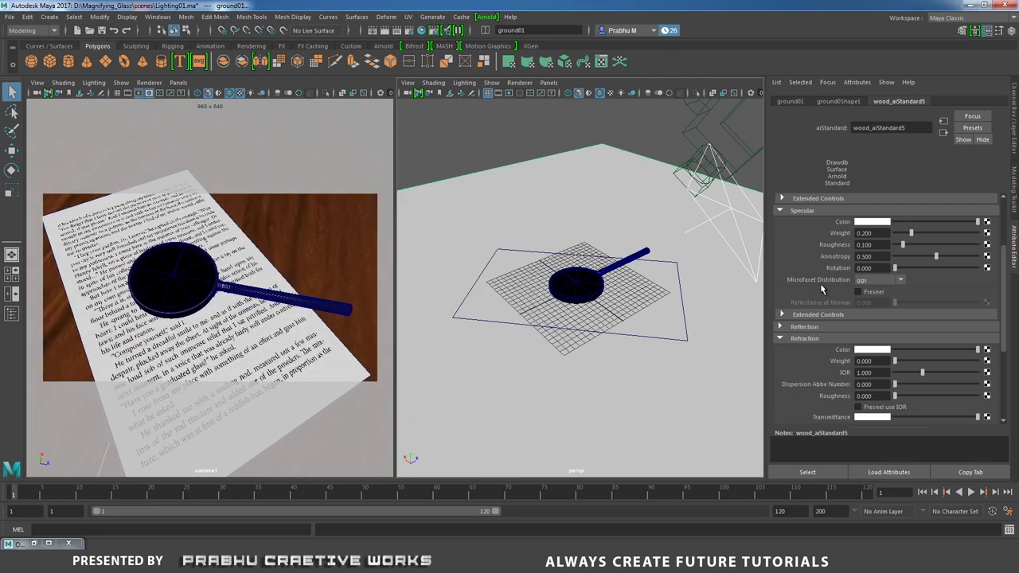
click(711, 222)
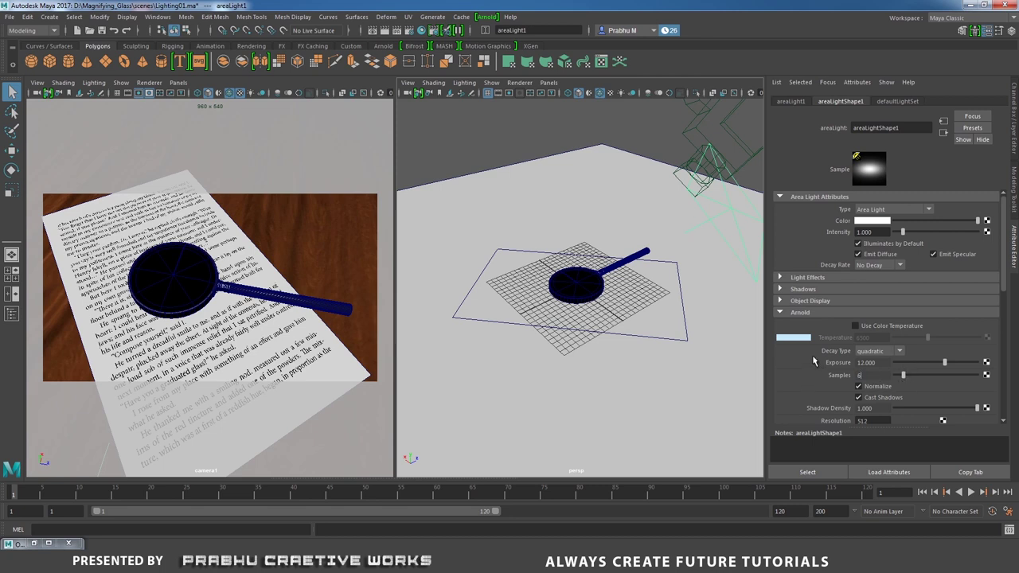
key(Return)
- Set camera1 as the renderable camera in the render settings
click(407, 32)
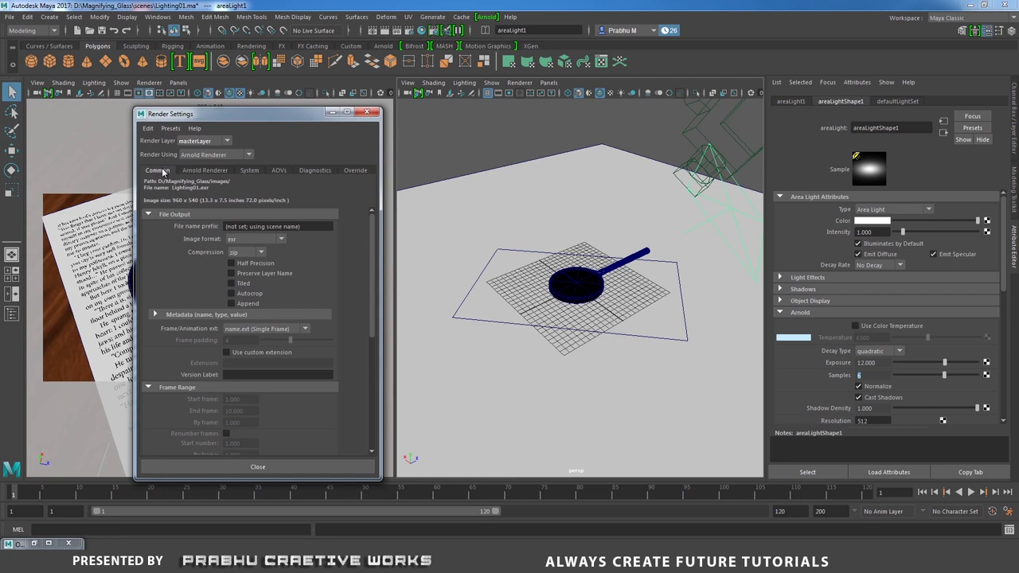
drag(369, 271, 371, 383)
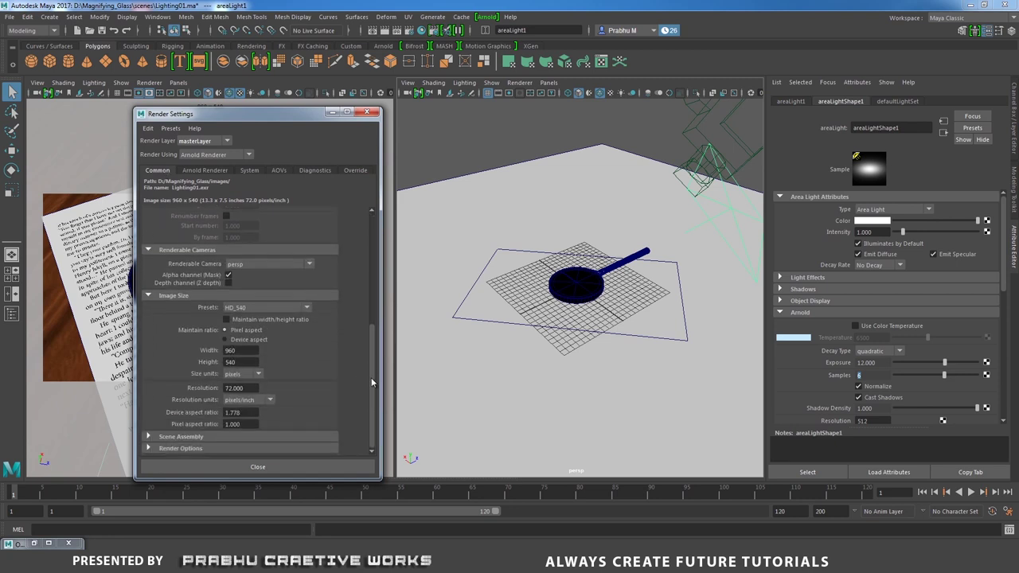
click(245, 267)
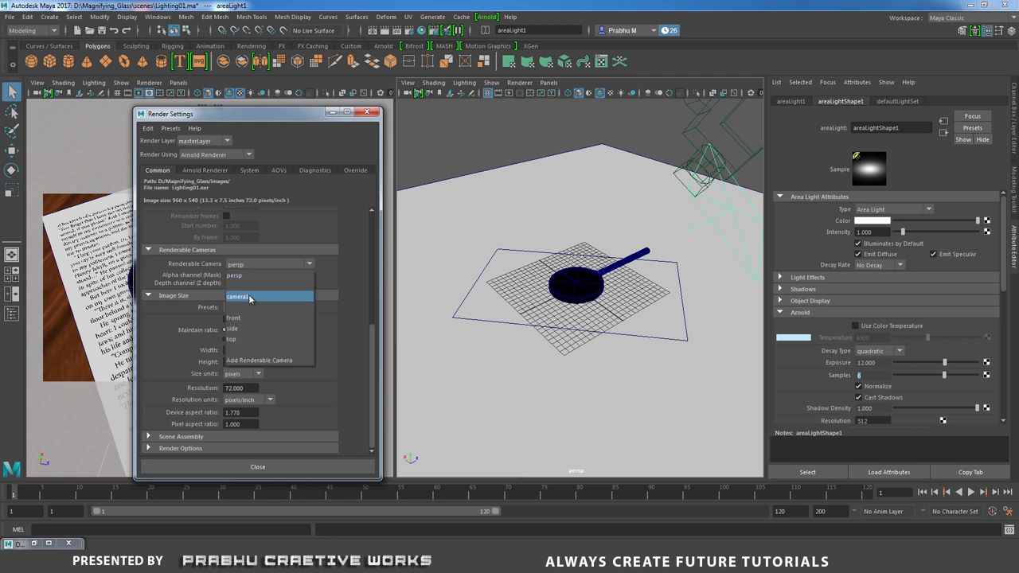
click(249, 297)
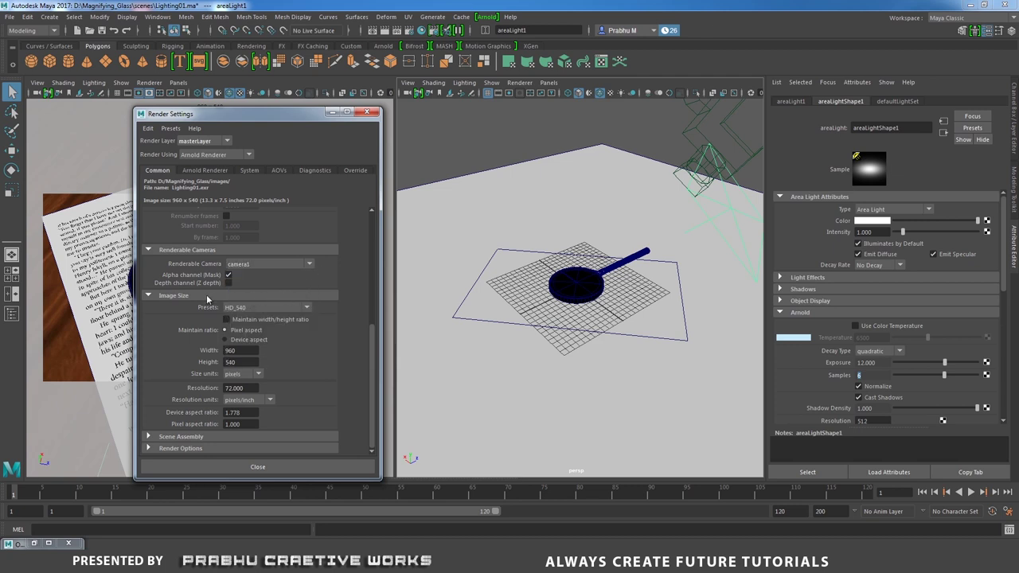
- Set the render image size preset to HD_1080 (1920 x 1080) and close the render settings
click(238, 310)
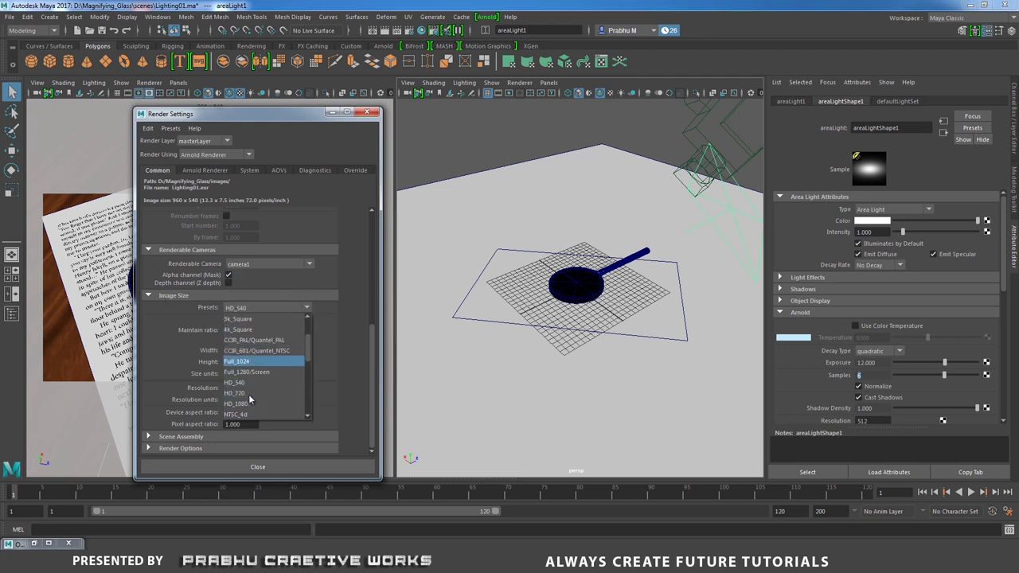
click(236, 404)
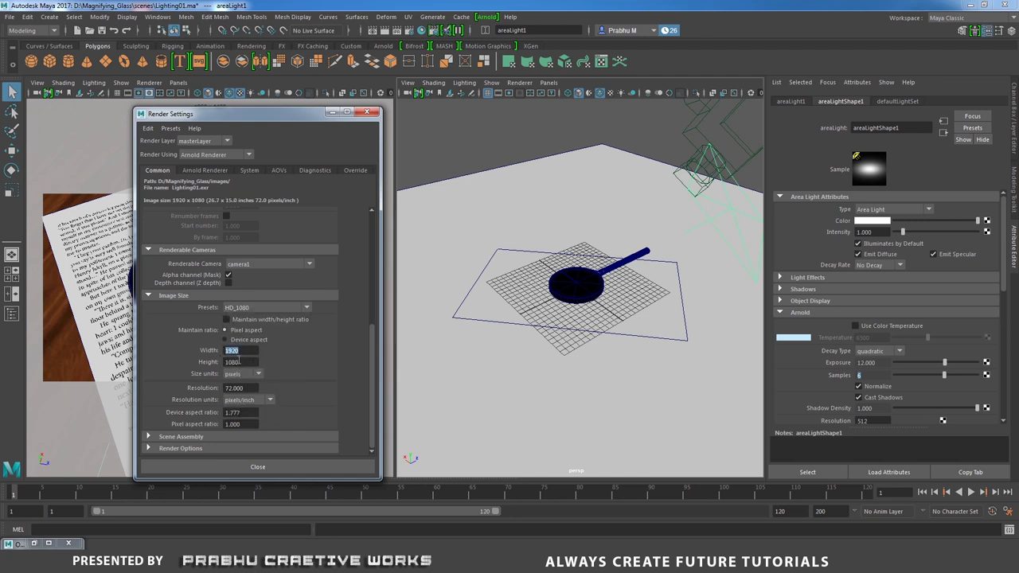
drag(246, 362, 180, 358)
click(260, 307)
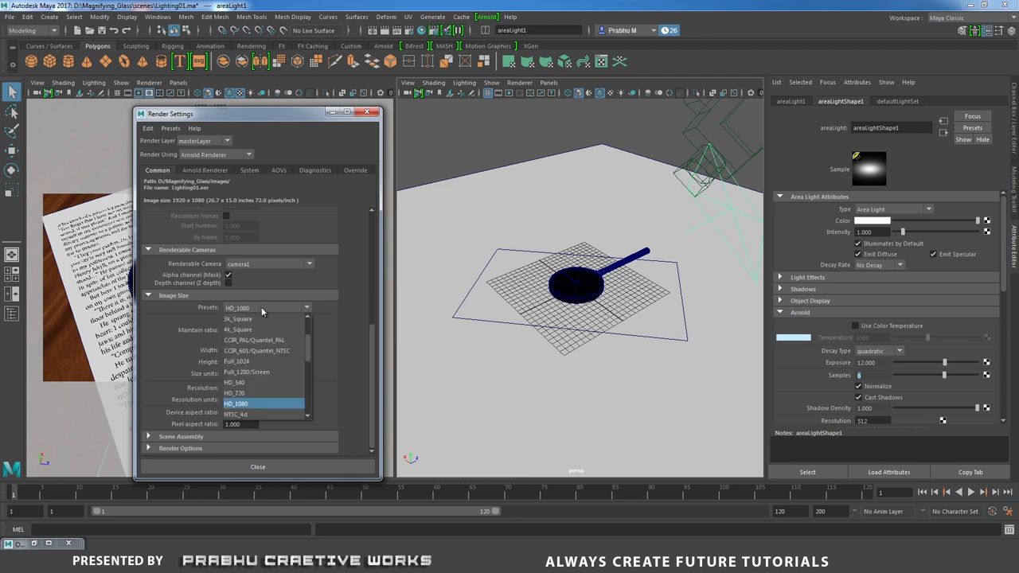
click(245, 404)
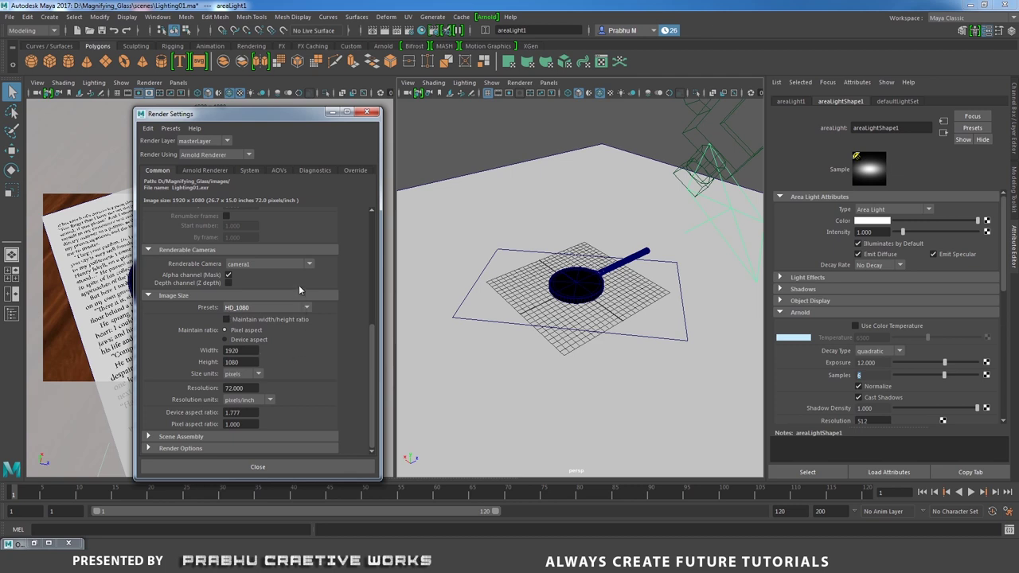
click(367, 113)
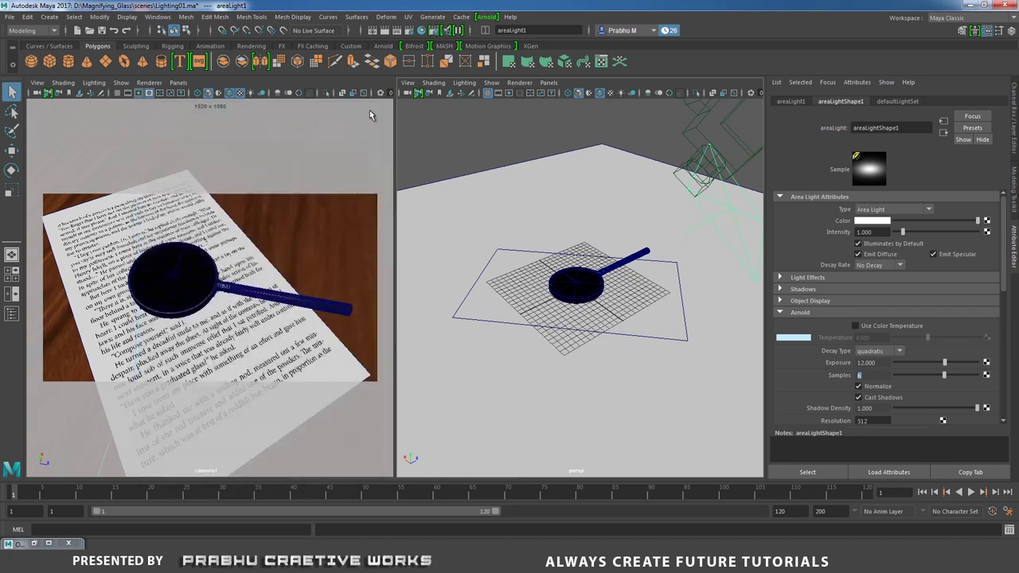
- Open the Render Setup window and display the area light's channel attributes
click(436, 33)
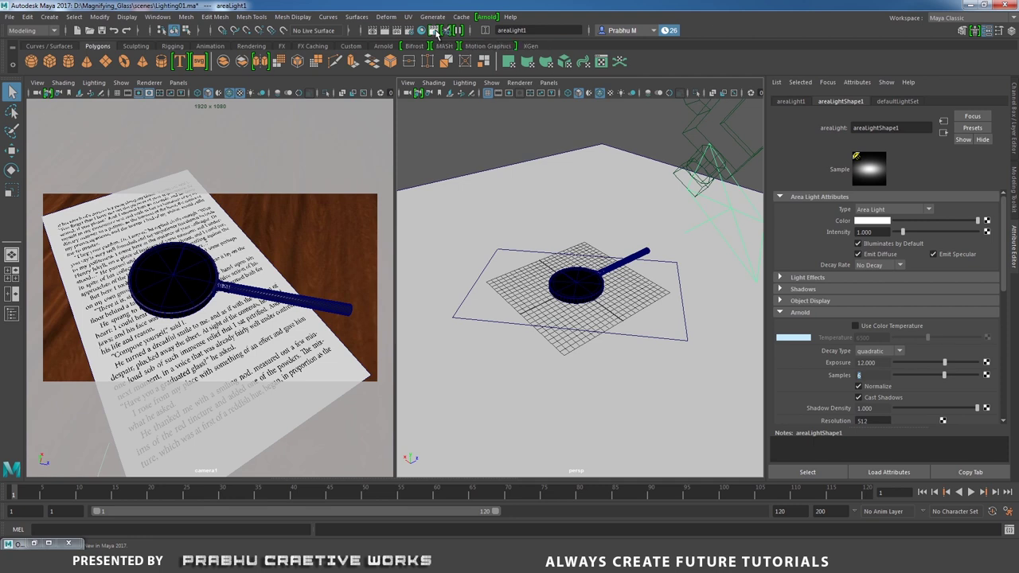
drag(424, 114, 487, 128)
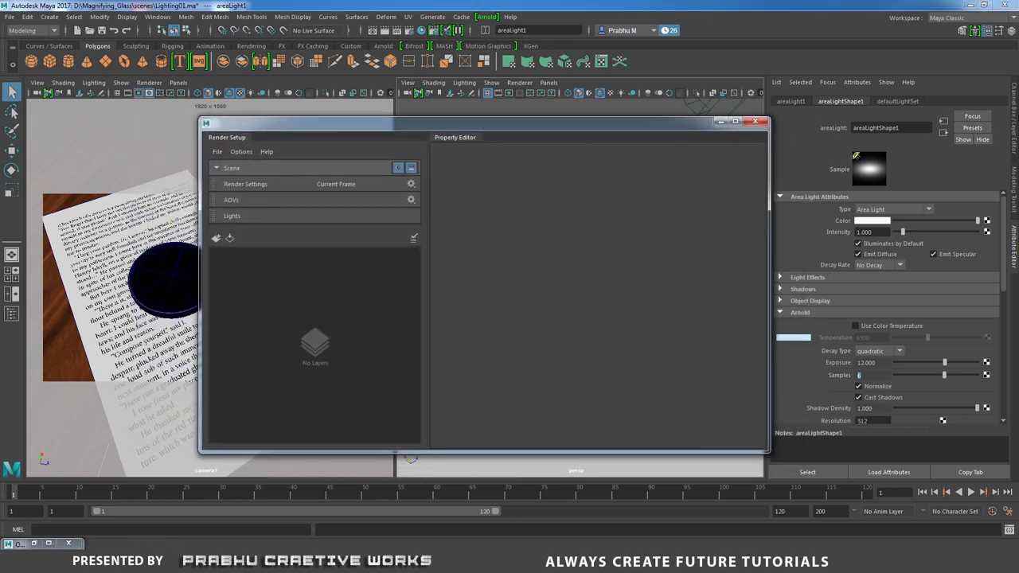
click(1014, 117)
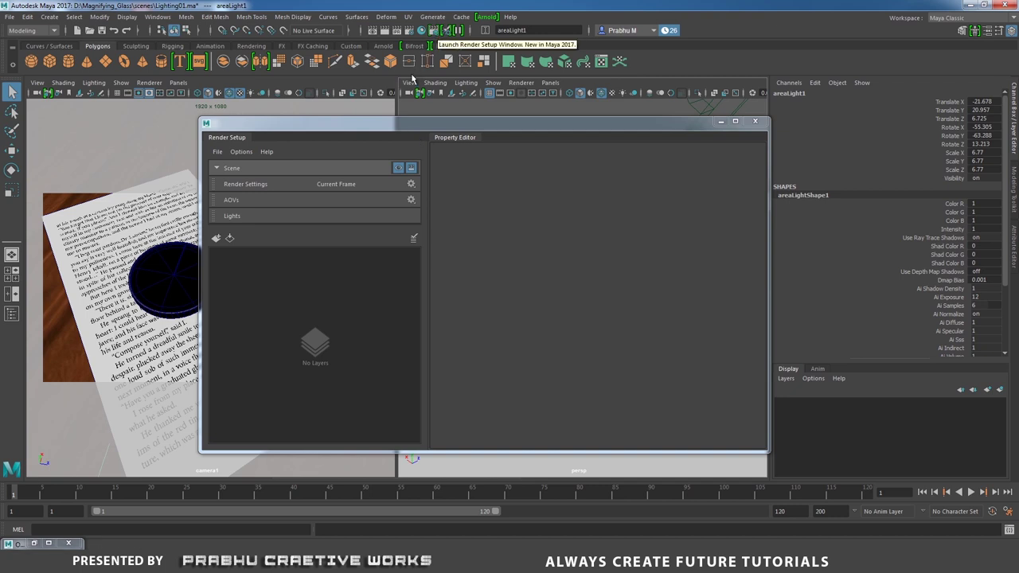
- Create a render layer named clr in Render Setup, with the Outliner restored beside it
drag(398, 124, 603, 118)
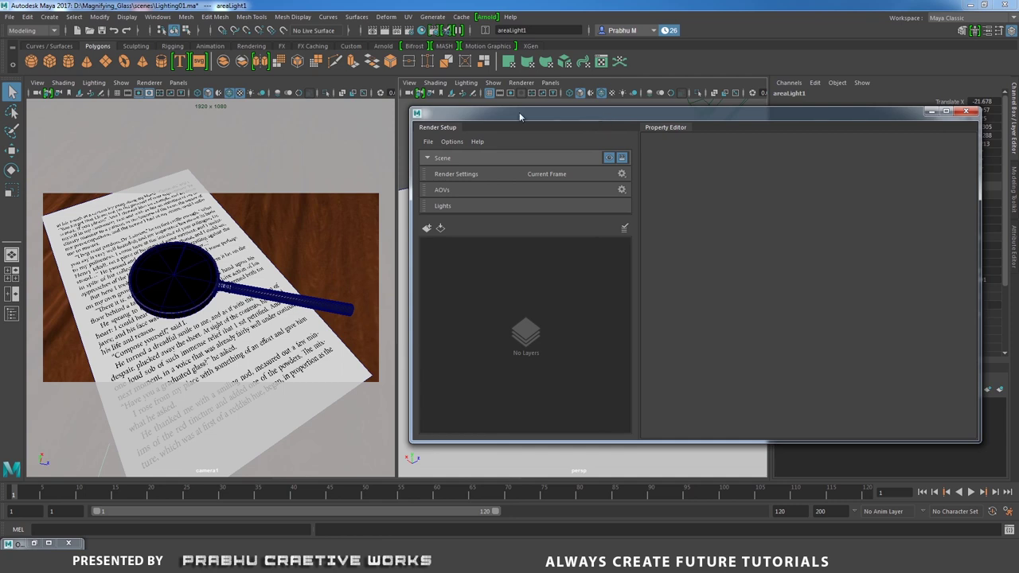
click(38, 544)
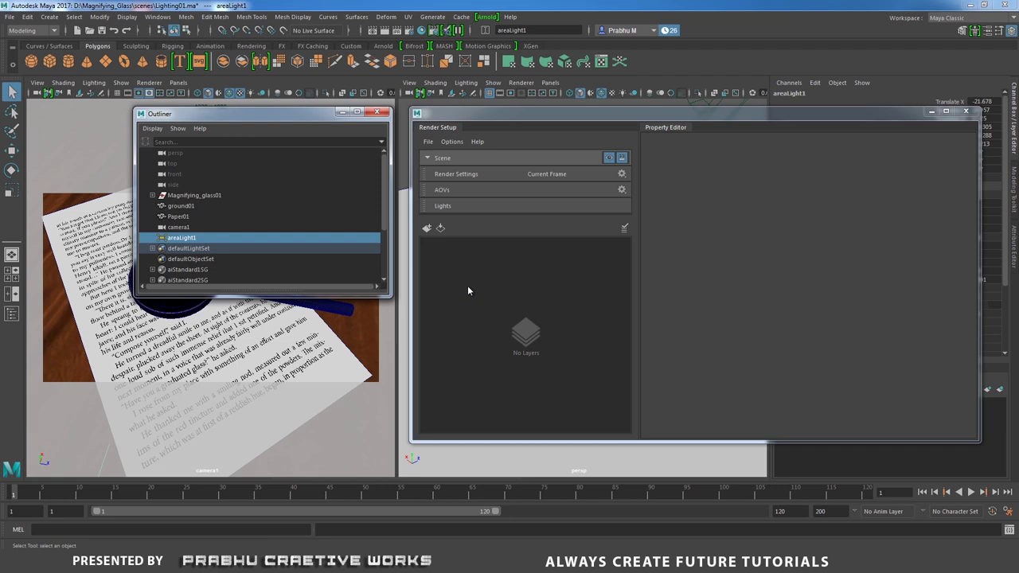
click(427, 229)
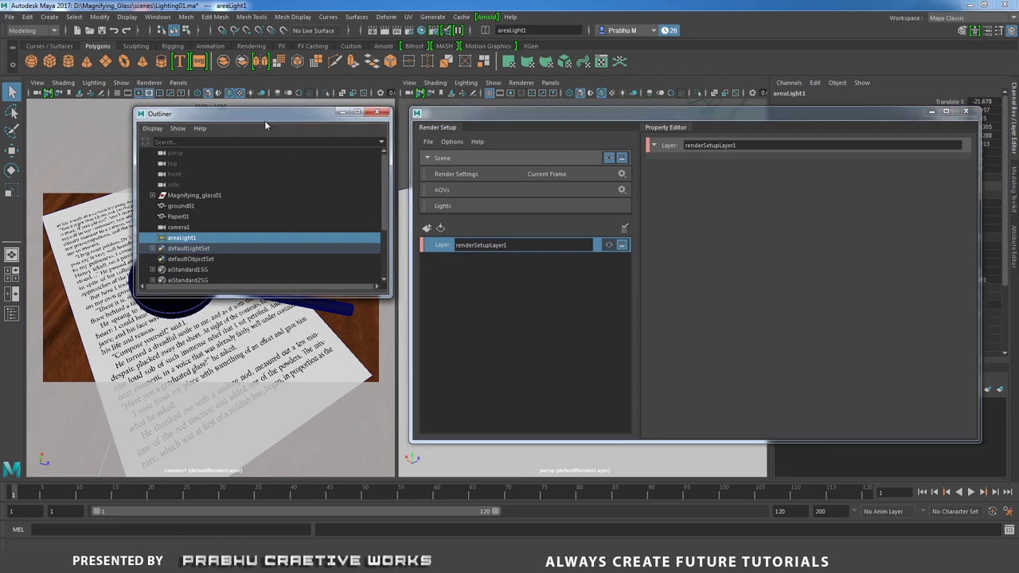
drag(248, 118, 212, 121)
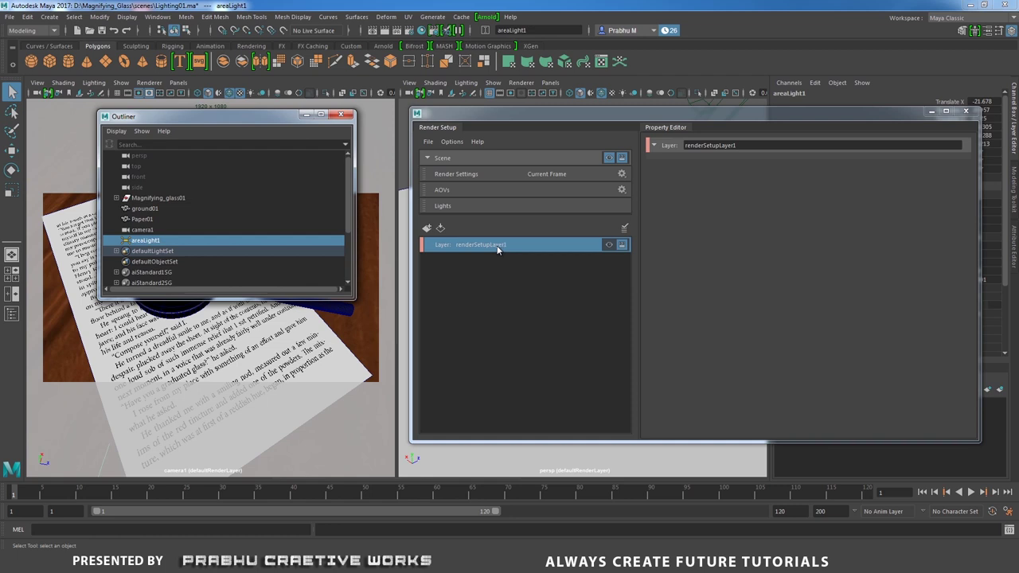
double_click(528, 248)
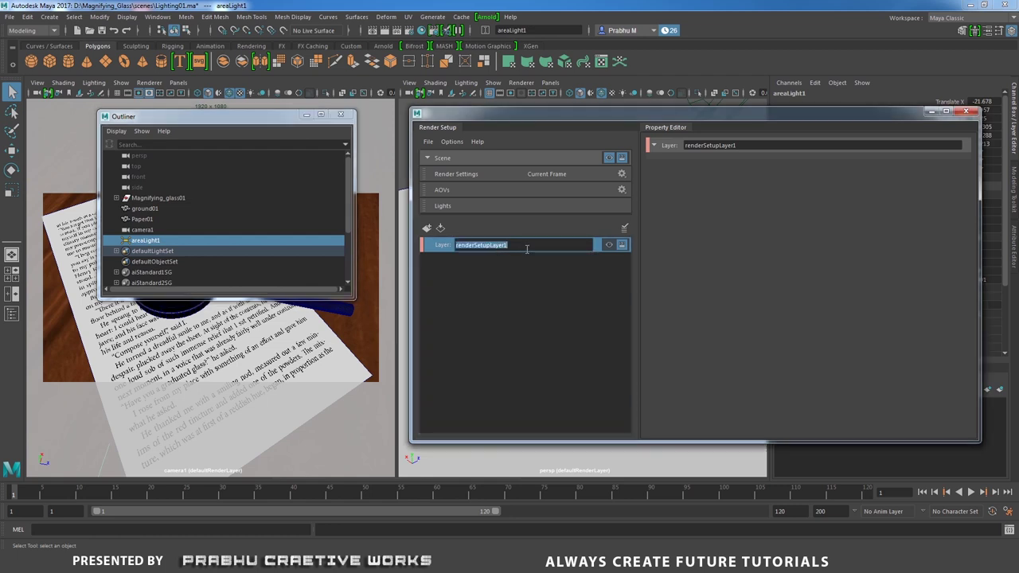
text(clr)
key(Return)
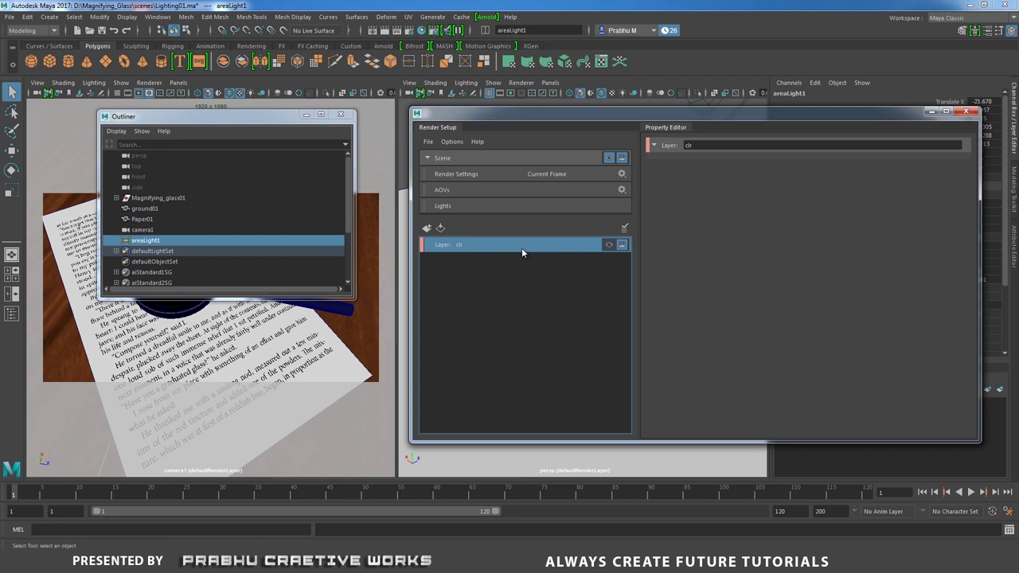
- Create a collection in the clr layer and add Magnifying_glass01, ground01, Paper01 and areaLight1 to it
right_click(512, 245)
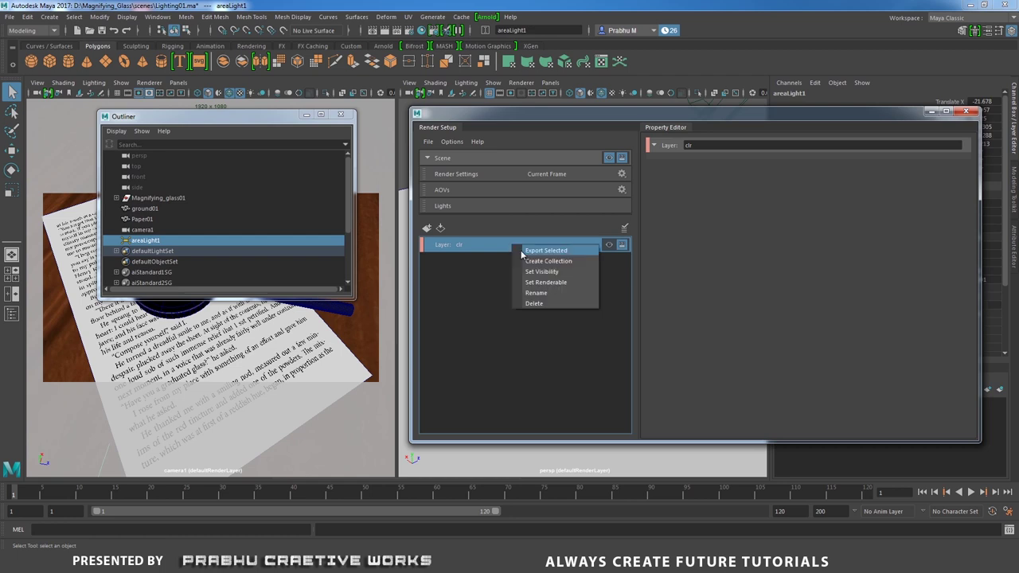
click(554, 263)
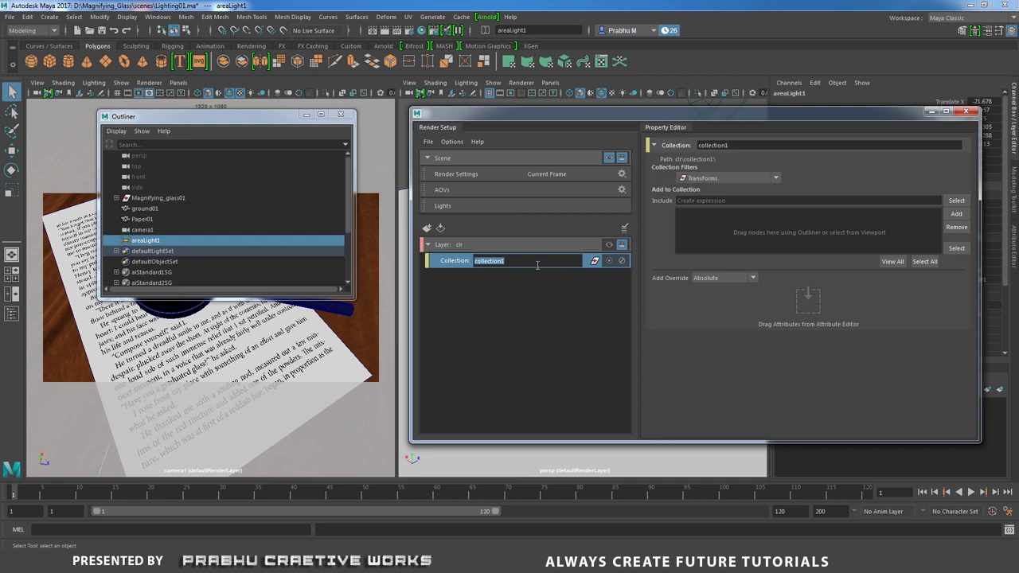
click(456, 264)
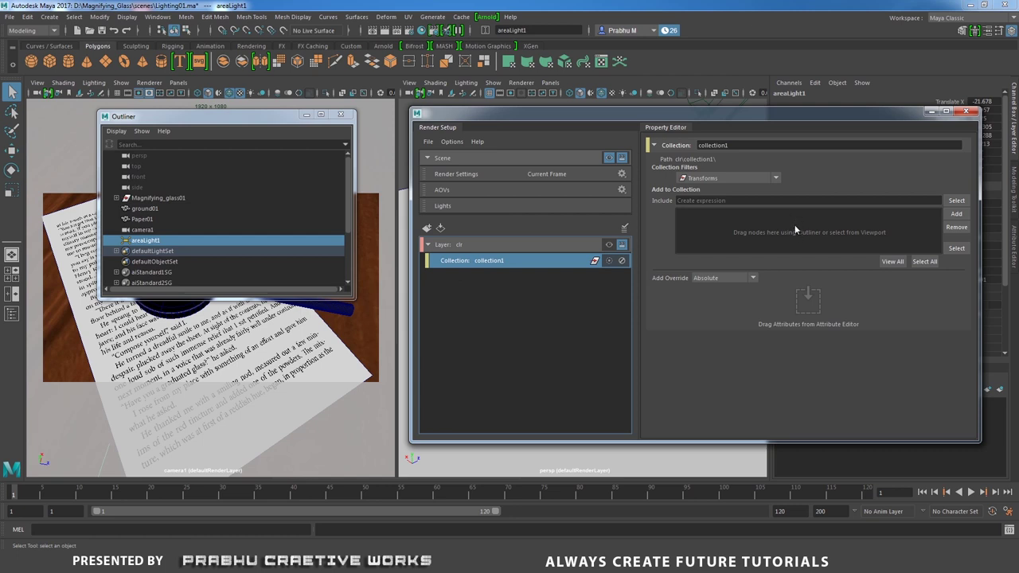
click(145, 198)
ctrl+click(146, 208)
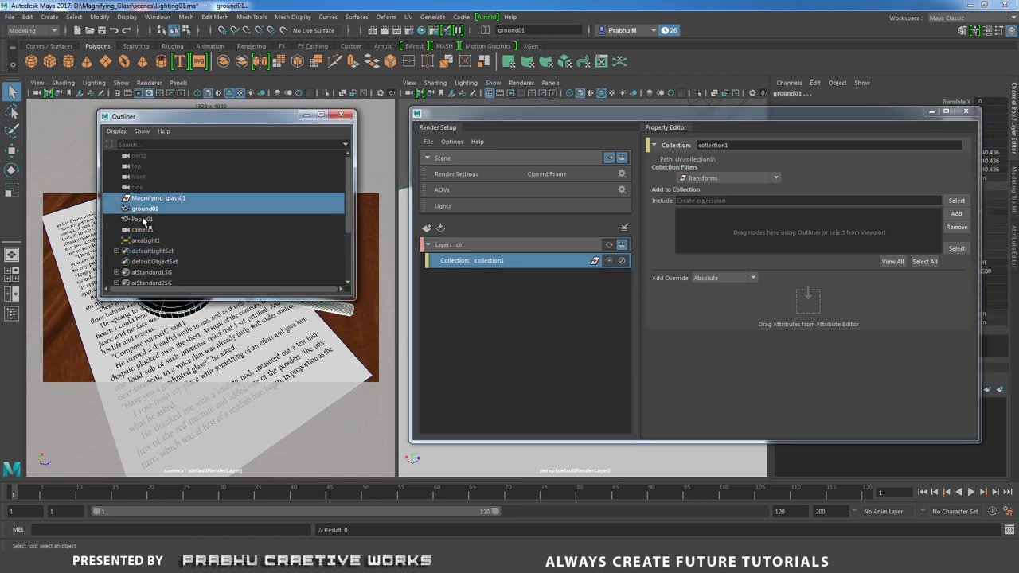
ctrl+click(146, 219)
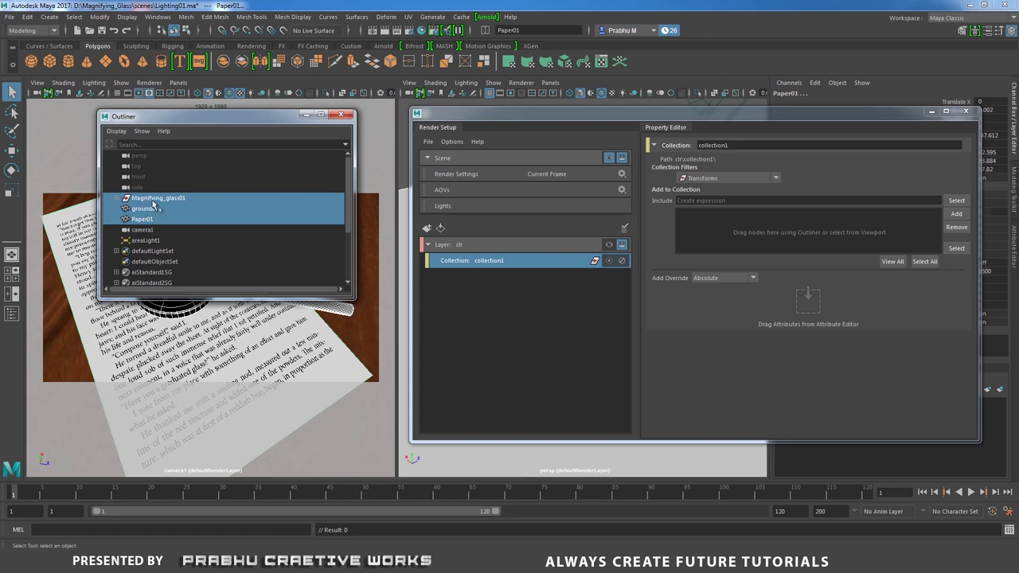
ctrl+click(140, 240)
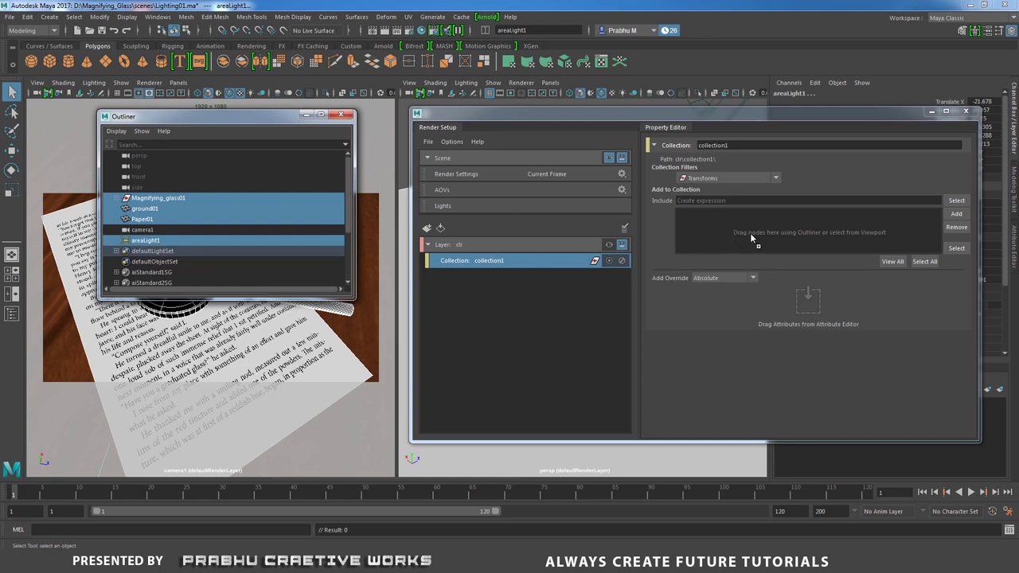
drag(750, 233, 748, 234)
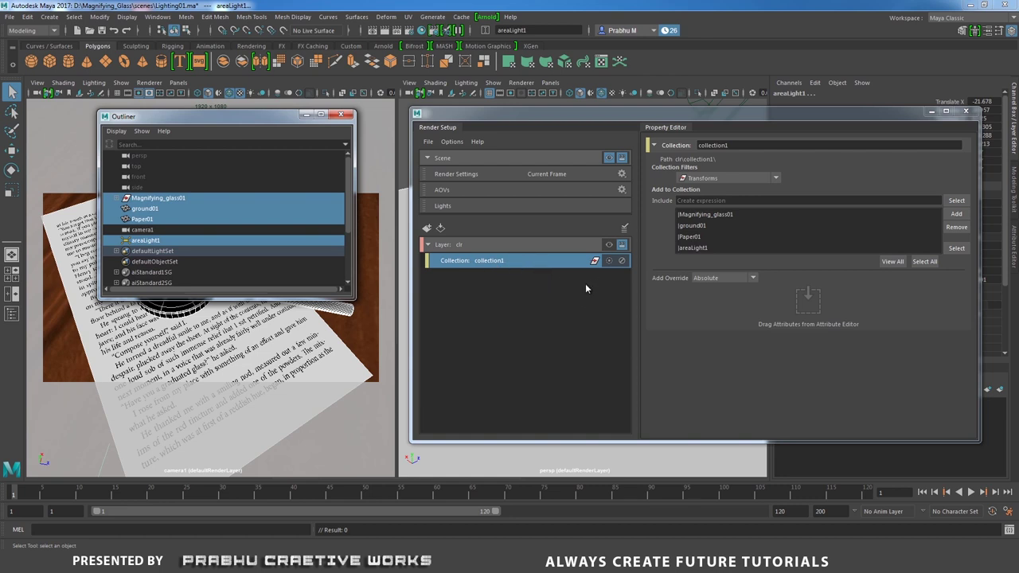
- Make the clr layer the visible one and preview it in the Arnold render view, closing the preview when done
click(609, 246)
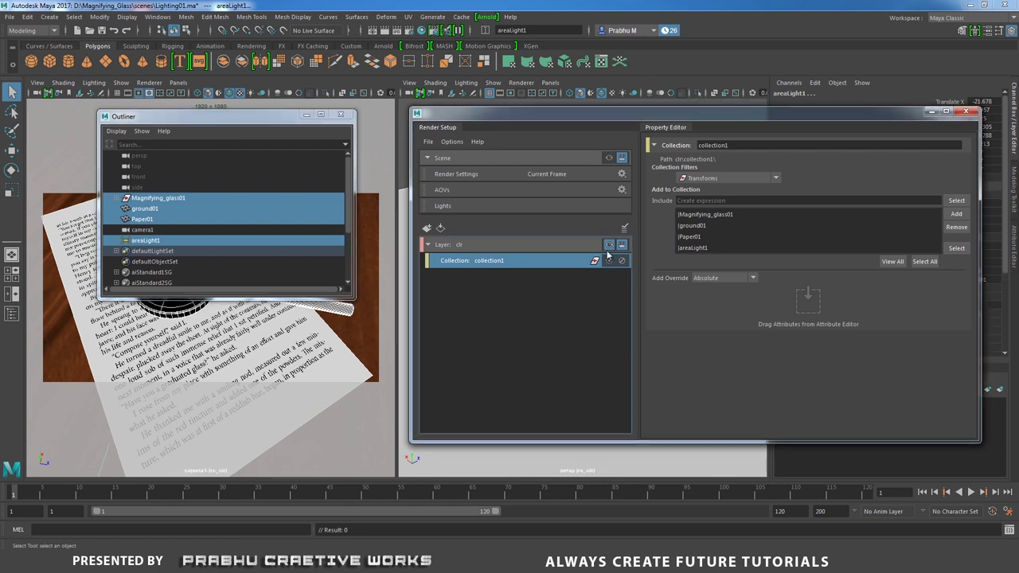
click(487, 17)
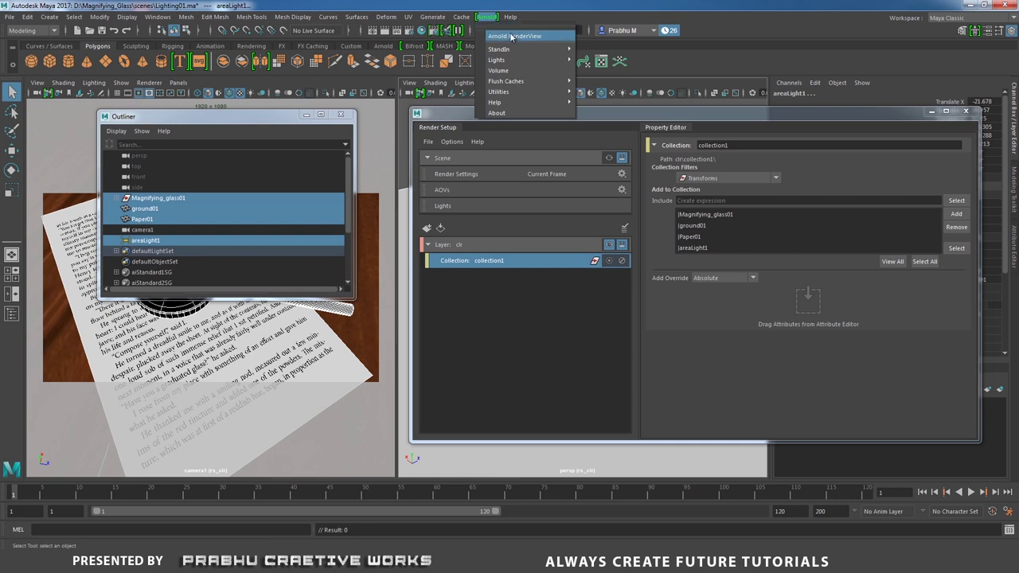
click(522, 37)
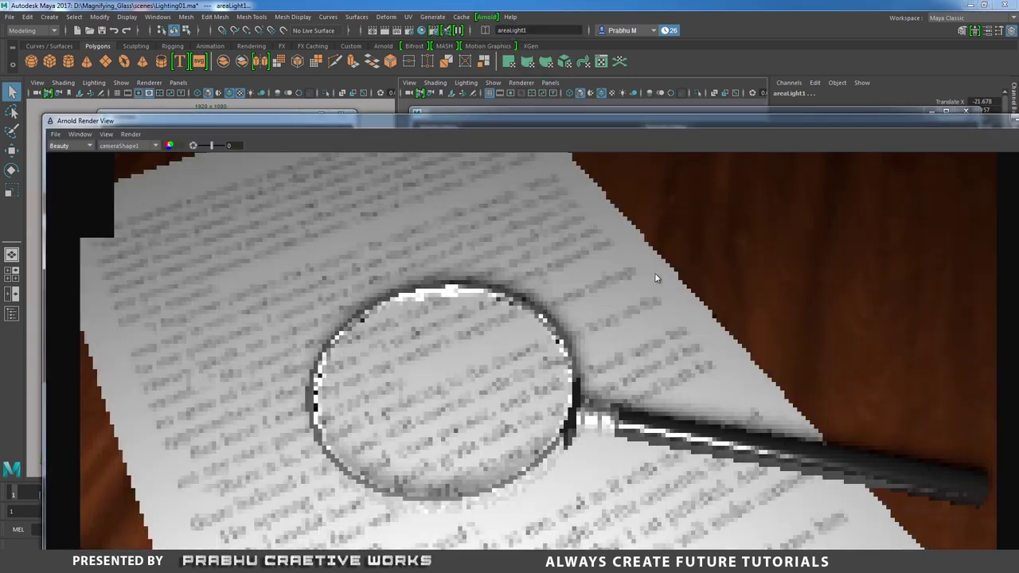
double_click(639, 121)
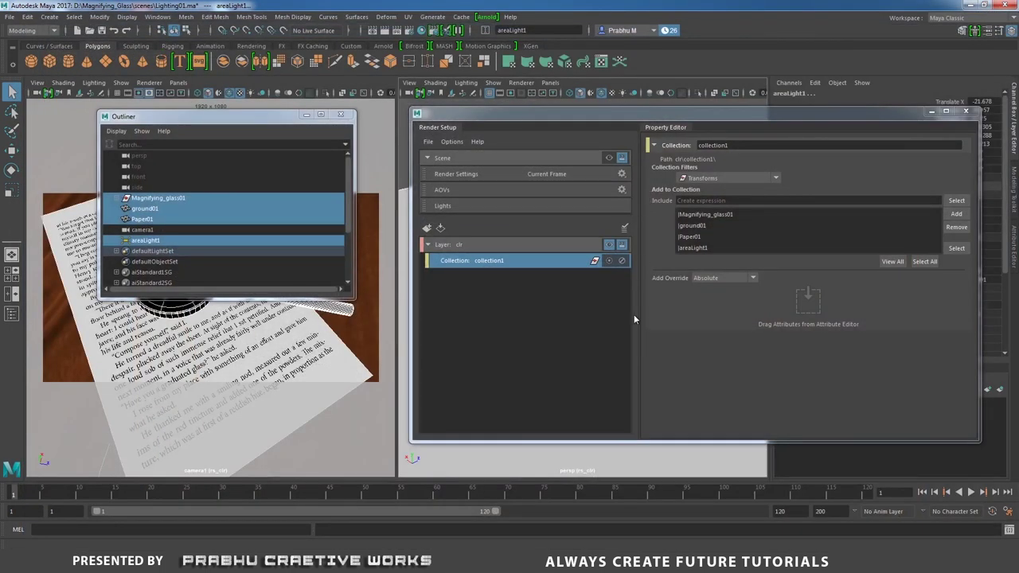
- Collapse the clr layer and create a second render layer named occ
click(428, 246)
click(428, 245)
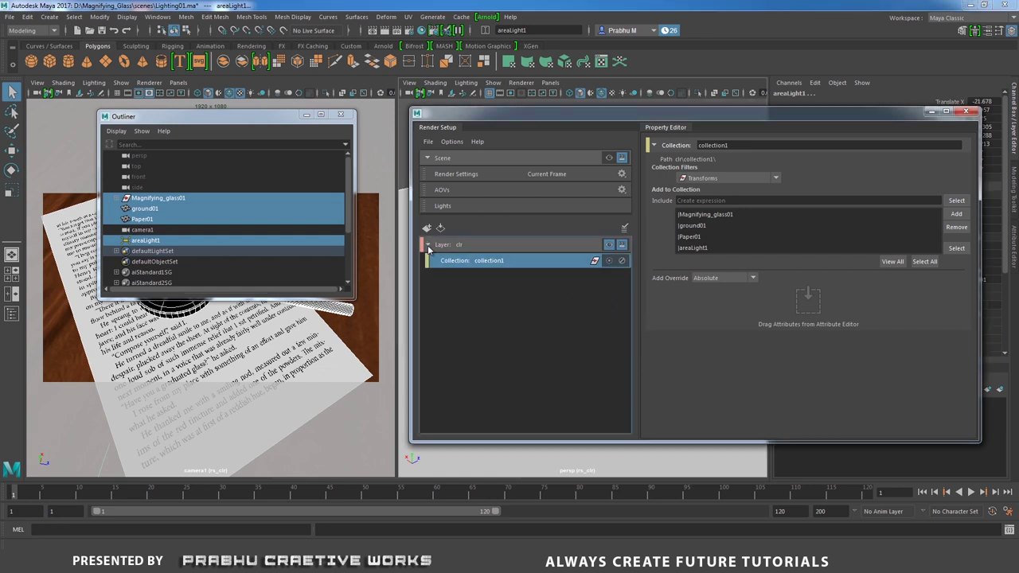
click(428, 246)
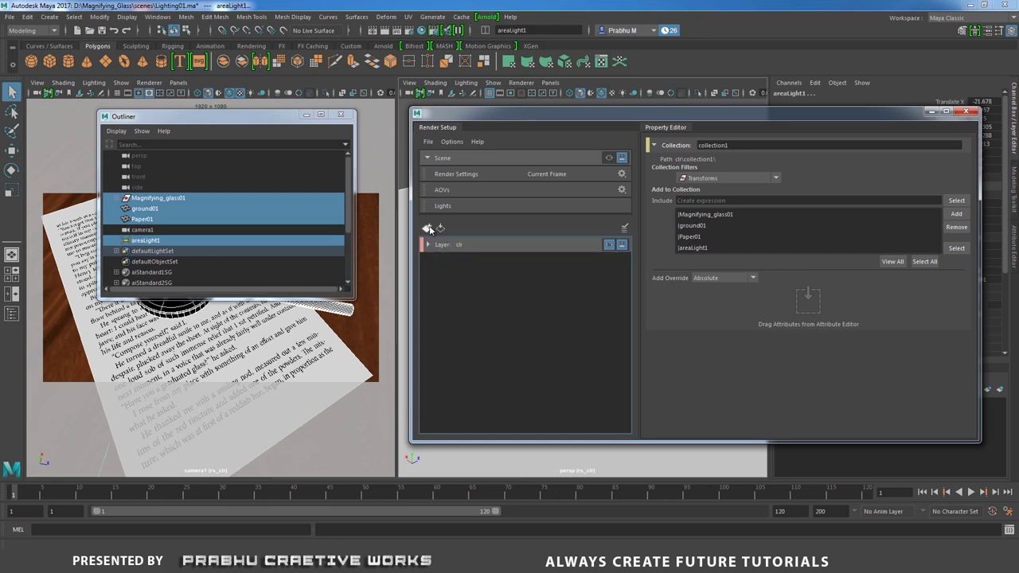
click(427, 229)
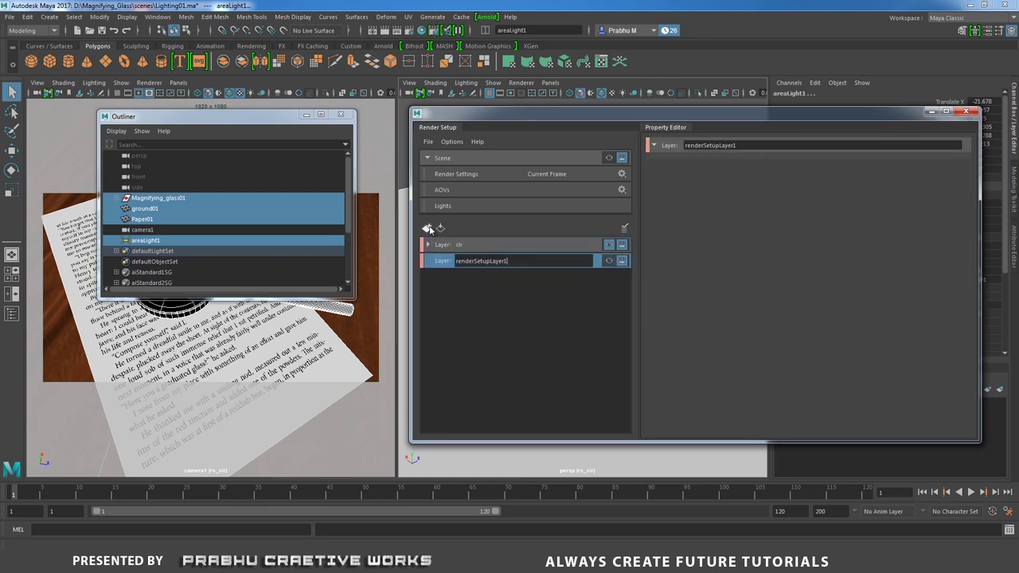
double_click(458, 263)
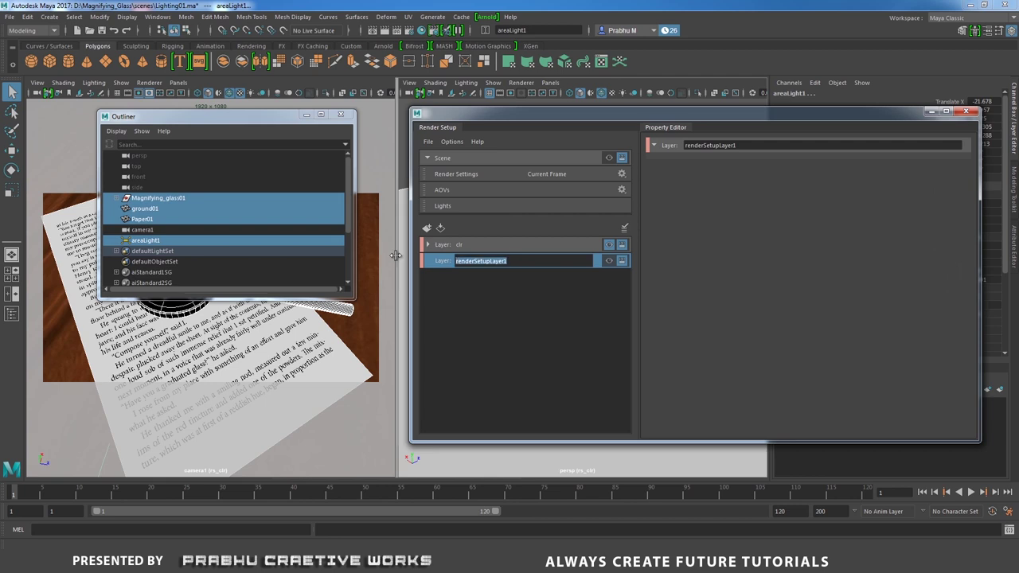
text(occ)
key(Return)
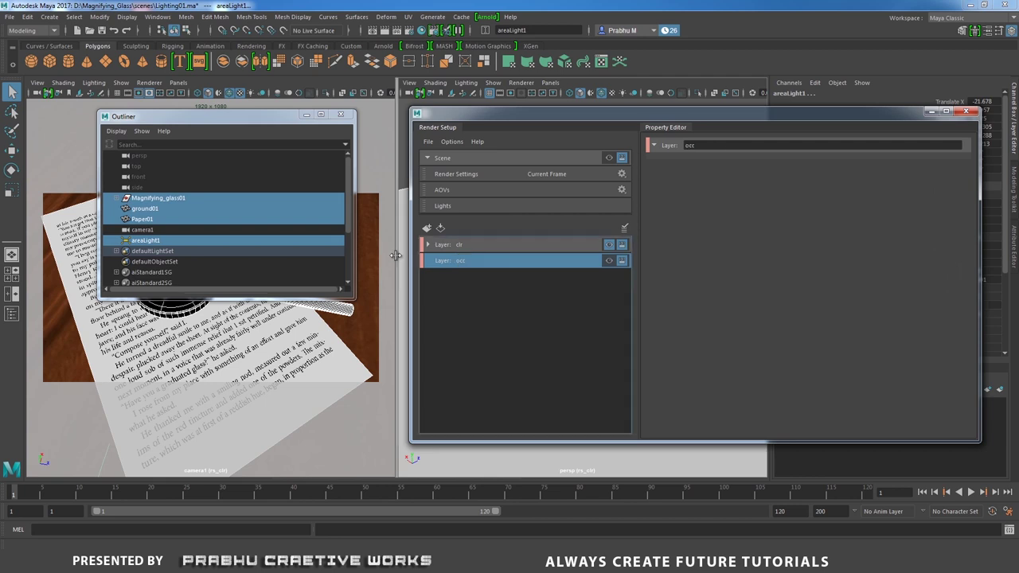
- Create a collection in the occ layer and add Magnifying_glass01, ground01 and Paper01 to it, without the light
right_click(553, 269)
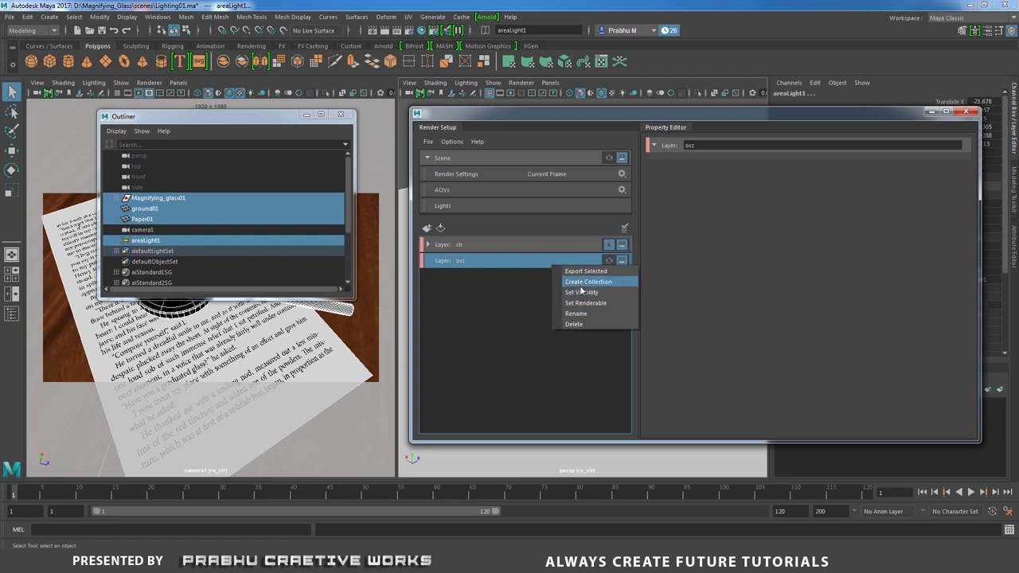
click(588, 283)
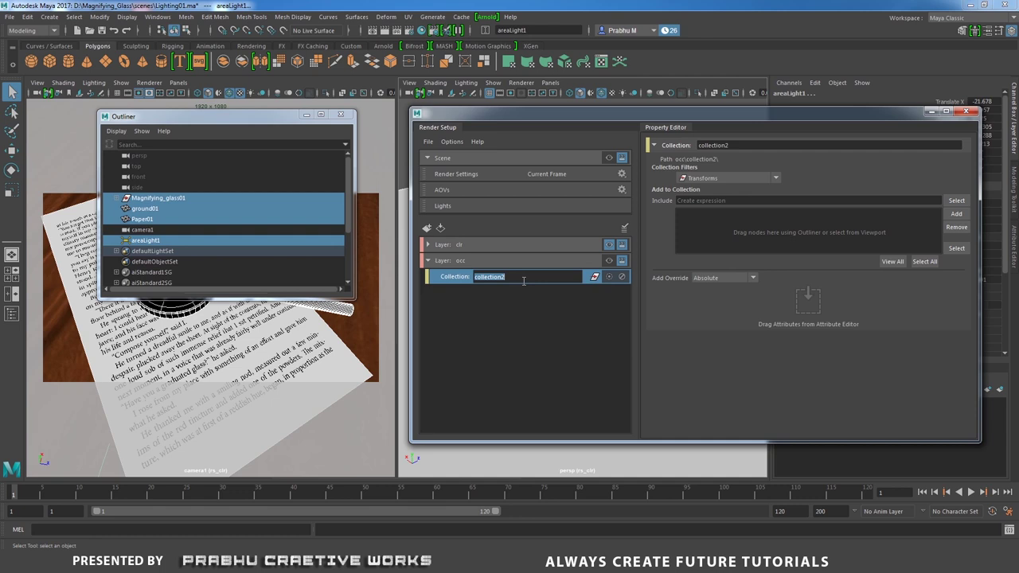
key(Return)
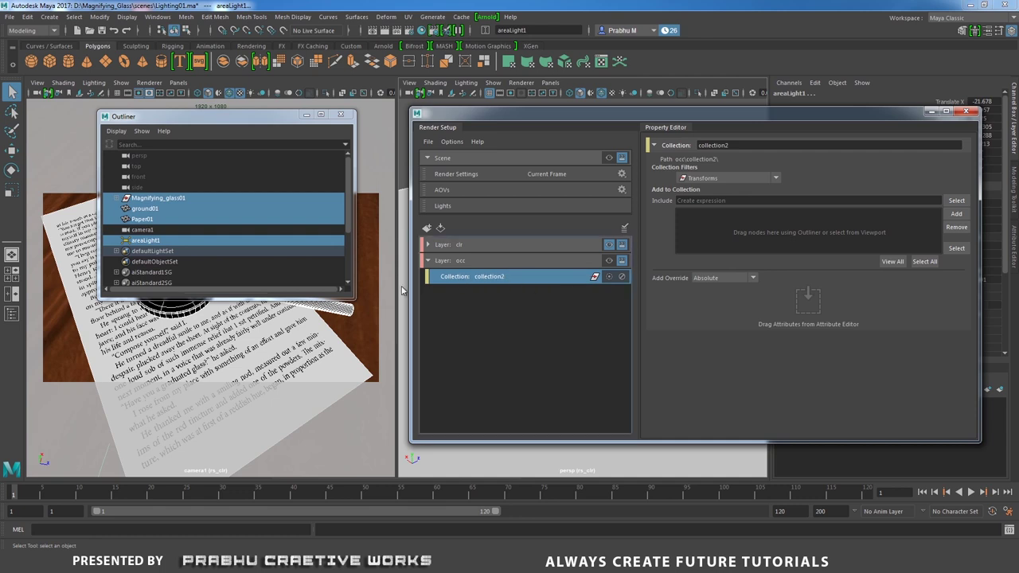
click(174, 198)
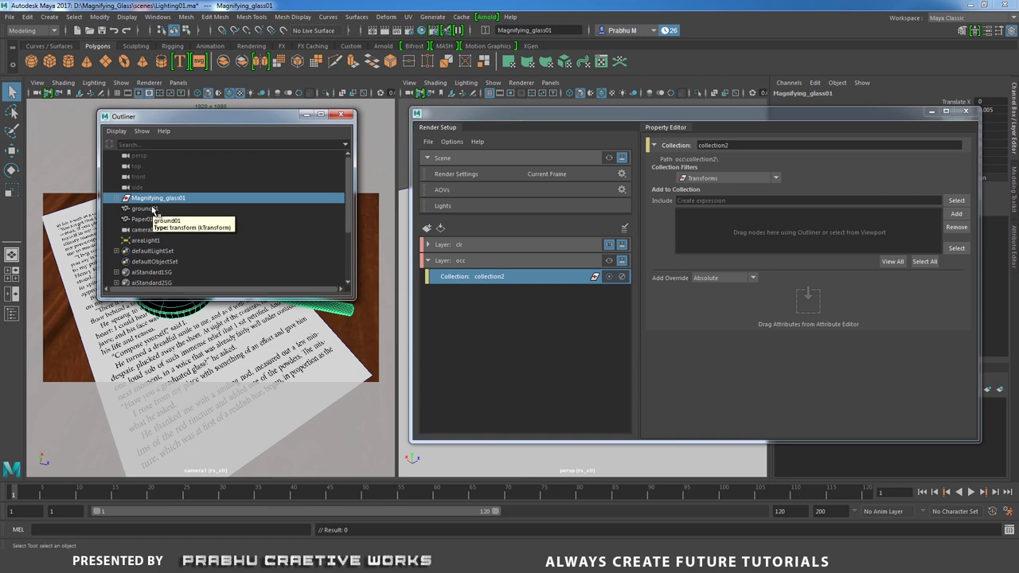
ctrl+click(145, 208)
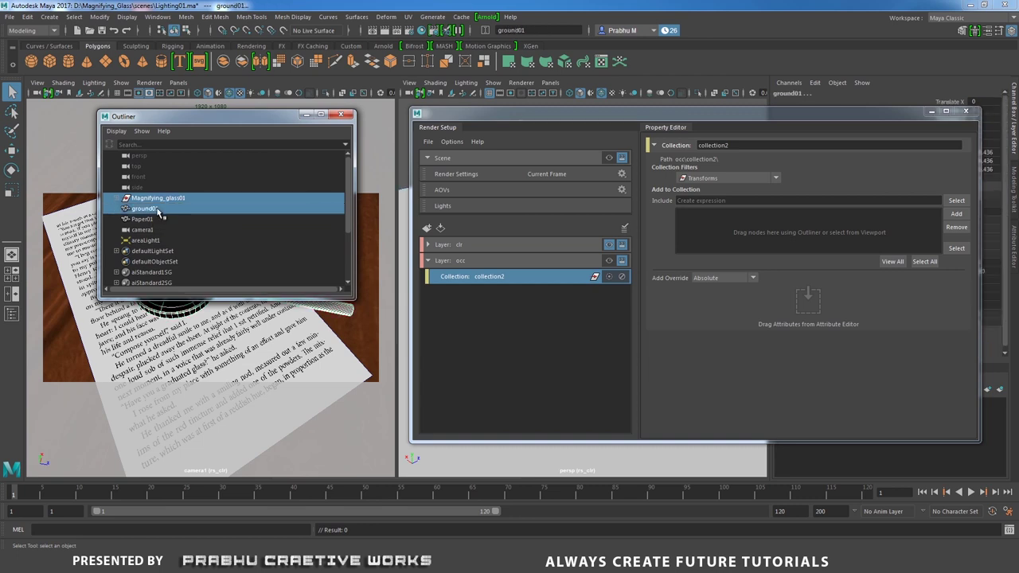
ctrl+click(143, 219)
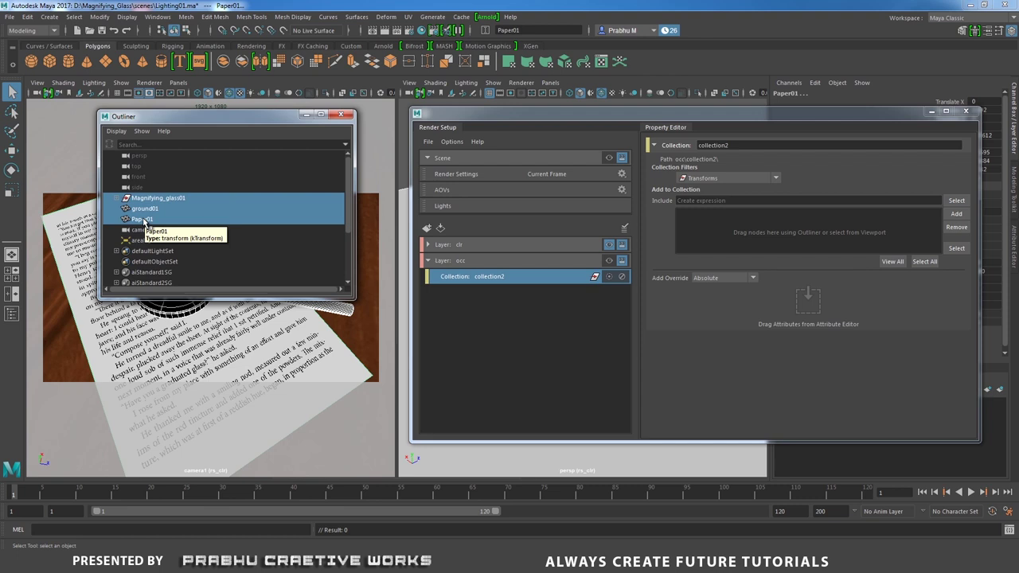
drag(140, 214, 749, 241)
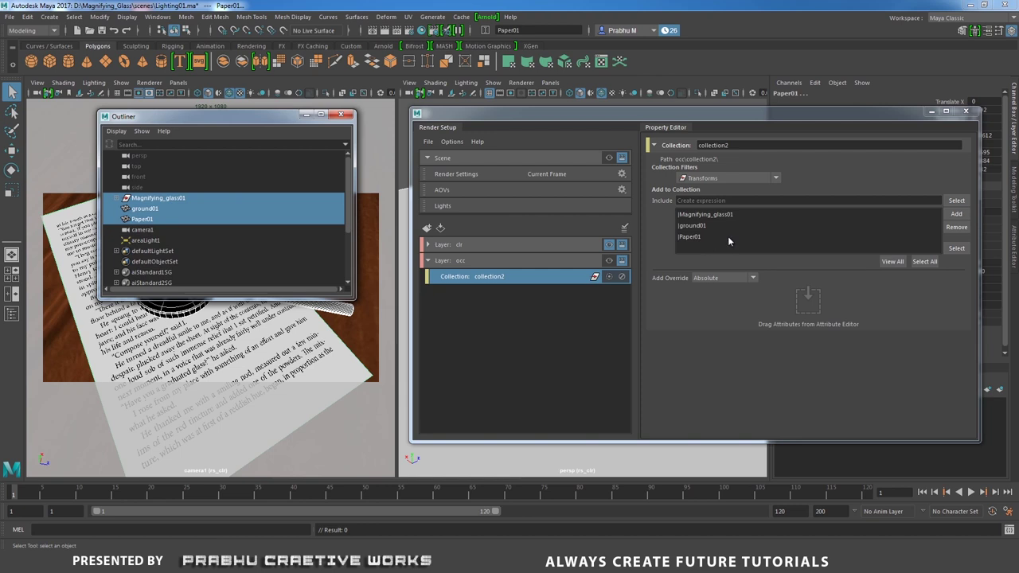
- Add a material override to the occ layer's collection and assign a new aiAmbientOcclusion shader as the override material
right_click(525, 277)
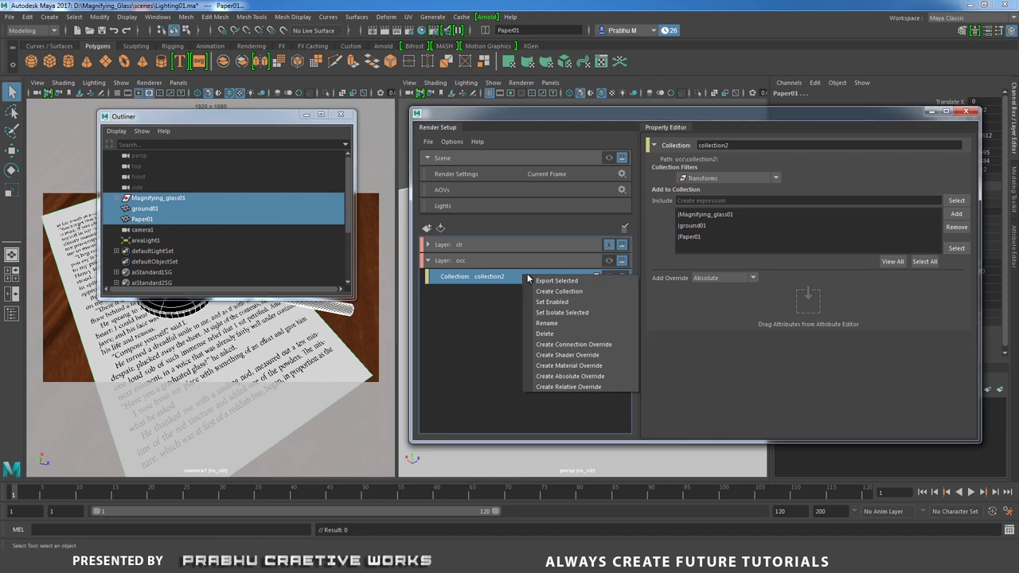
click(589, 365)
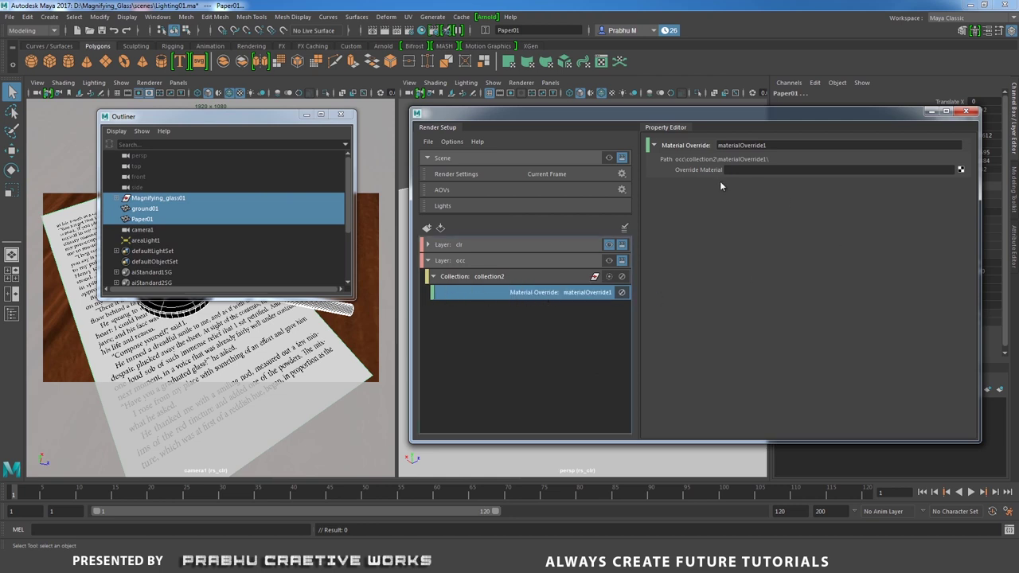
click(960, 172)
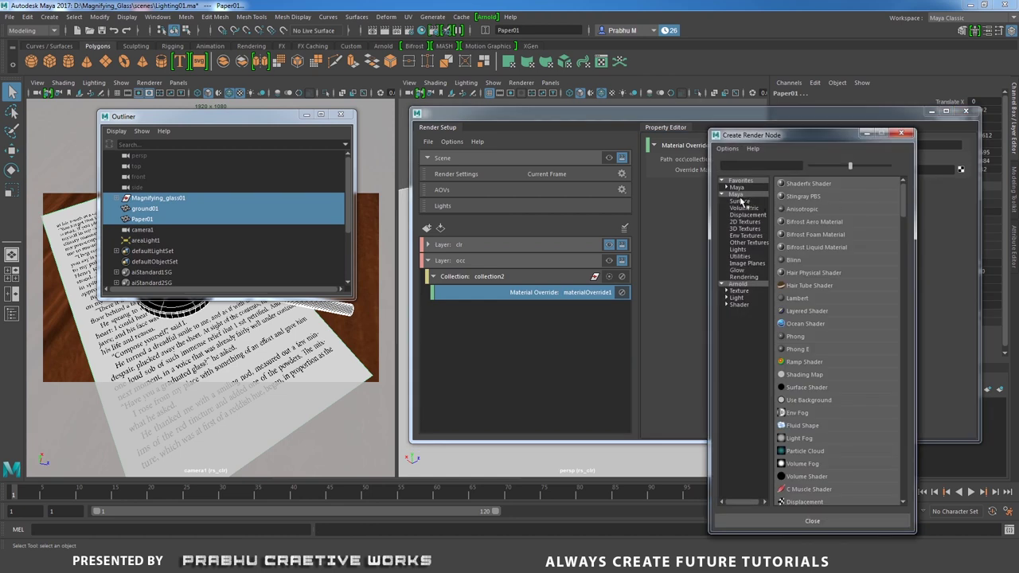
click(744, 285)
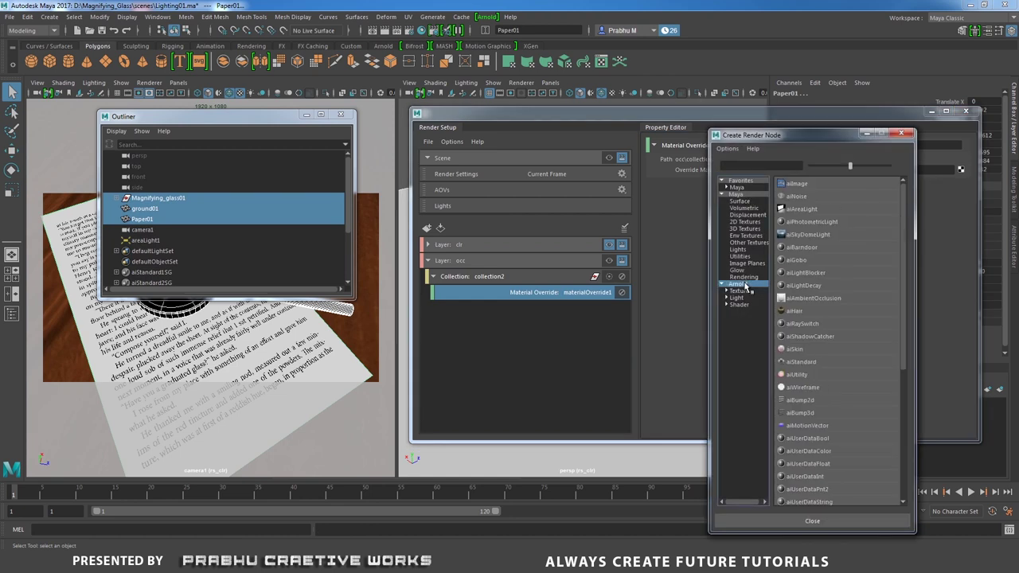
click(813, 299)
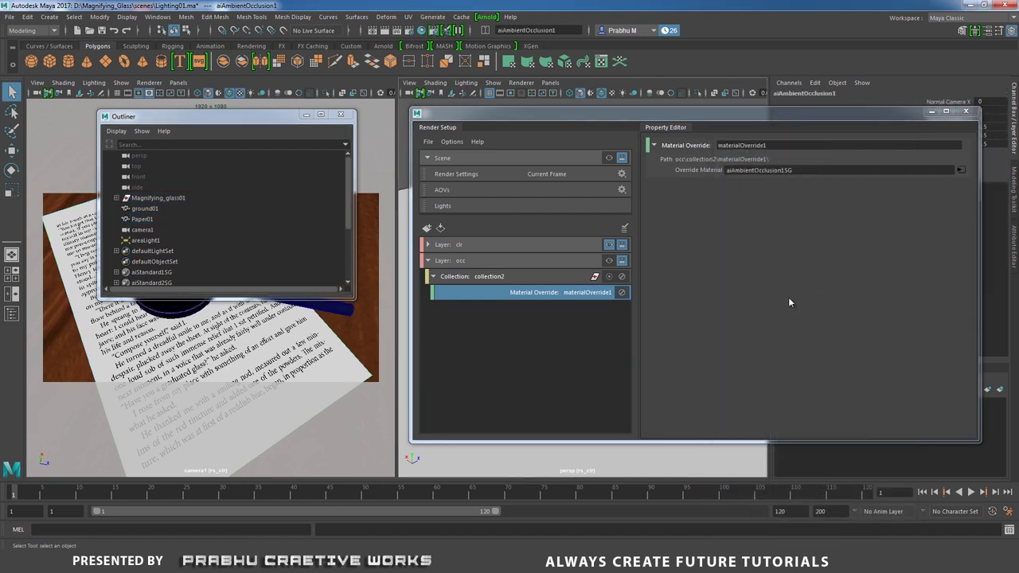
- Open the Arnold render view and make the occ layer visible to preview the ambient occlusion render
click(486, 18)
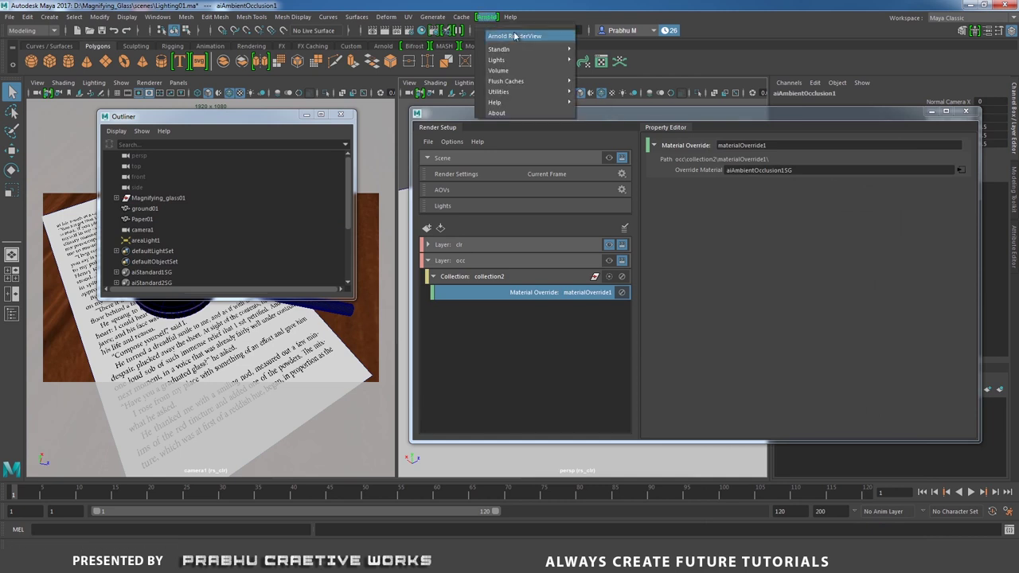
click(518, 36)
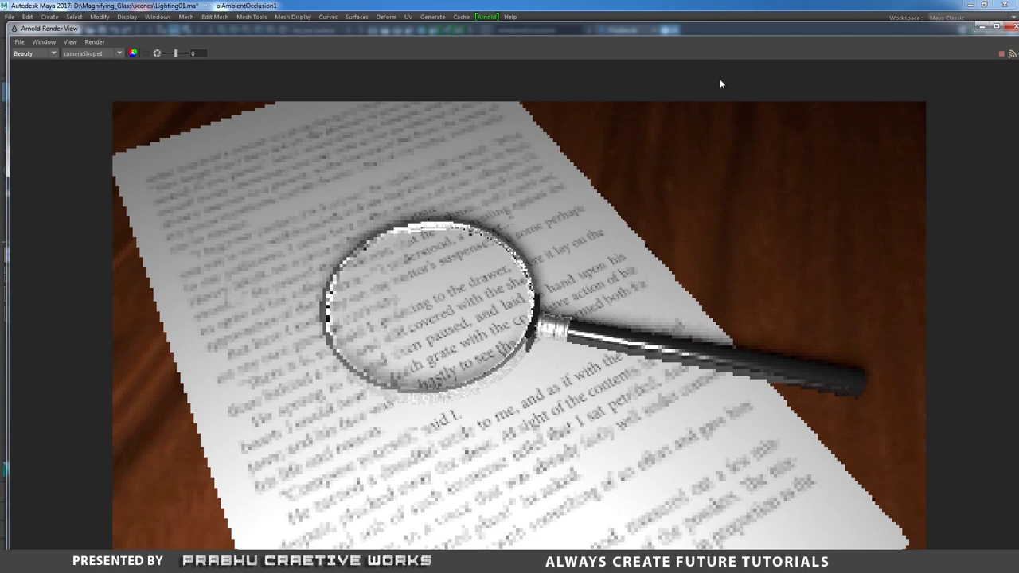
drag(720, 29, 581, 326)
click(609, 244)
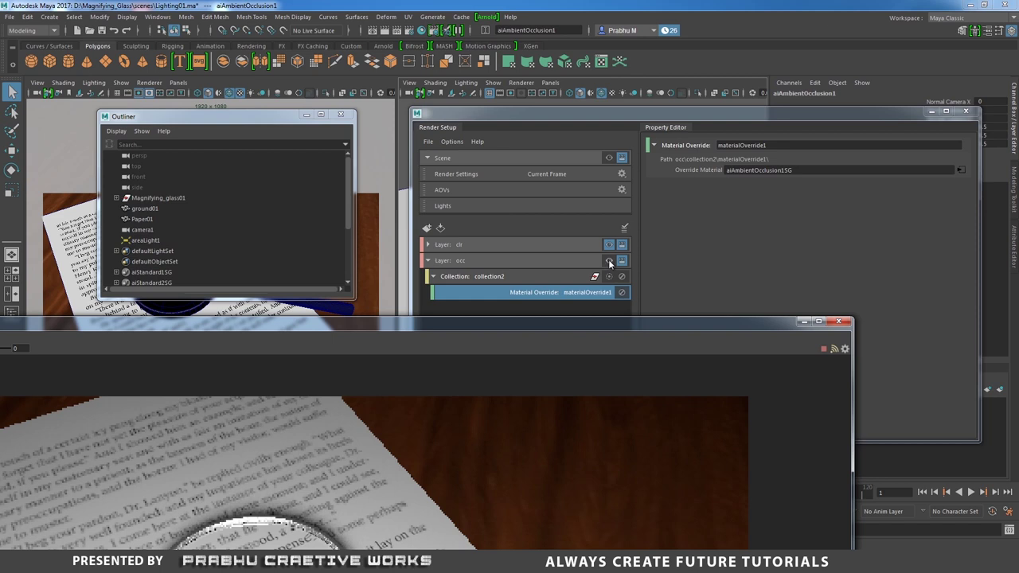
click(609, 262)
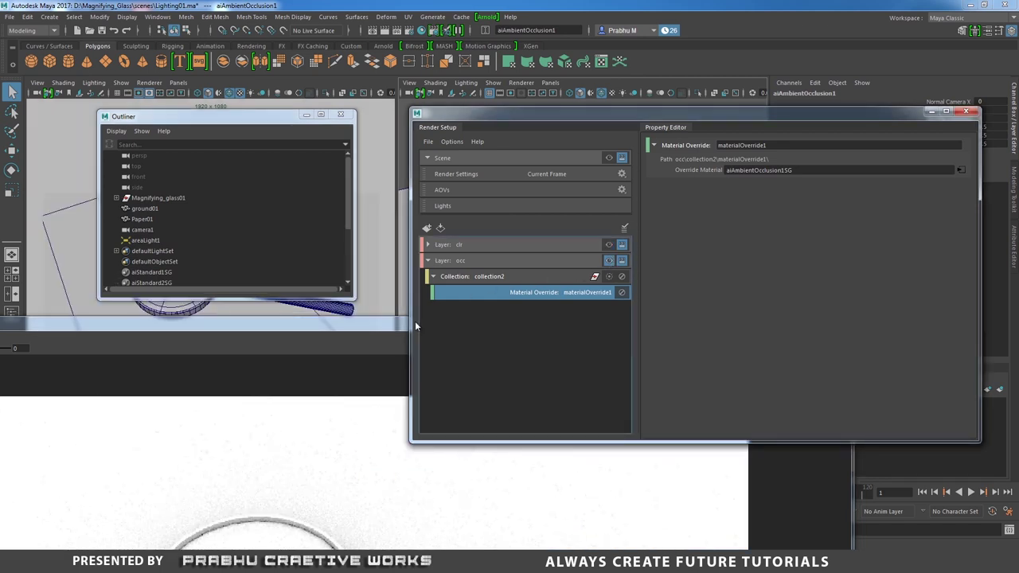
drag(360, 322, 392, 102)
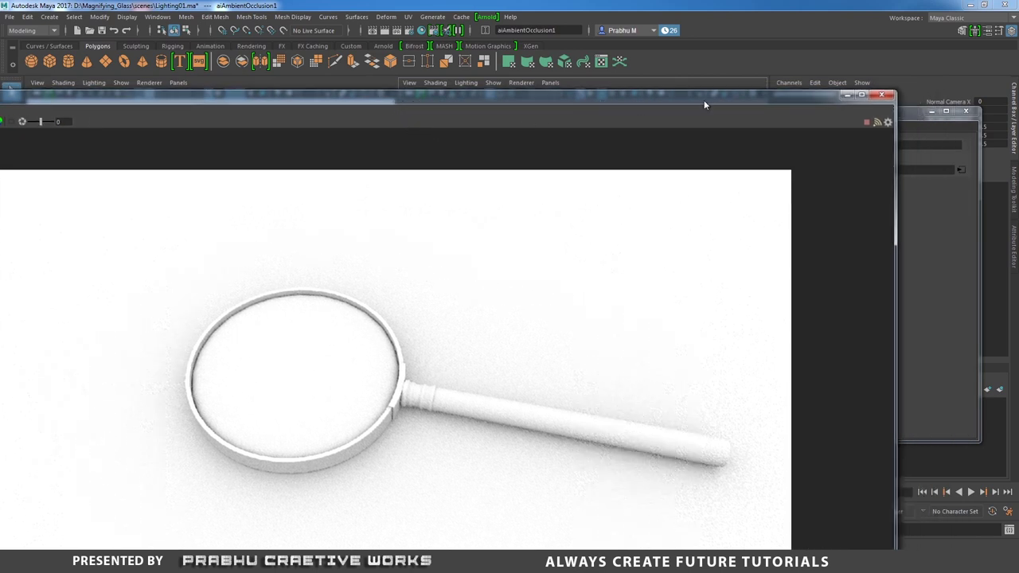
drag(704, 101, 584, 77)
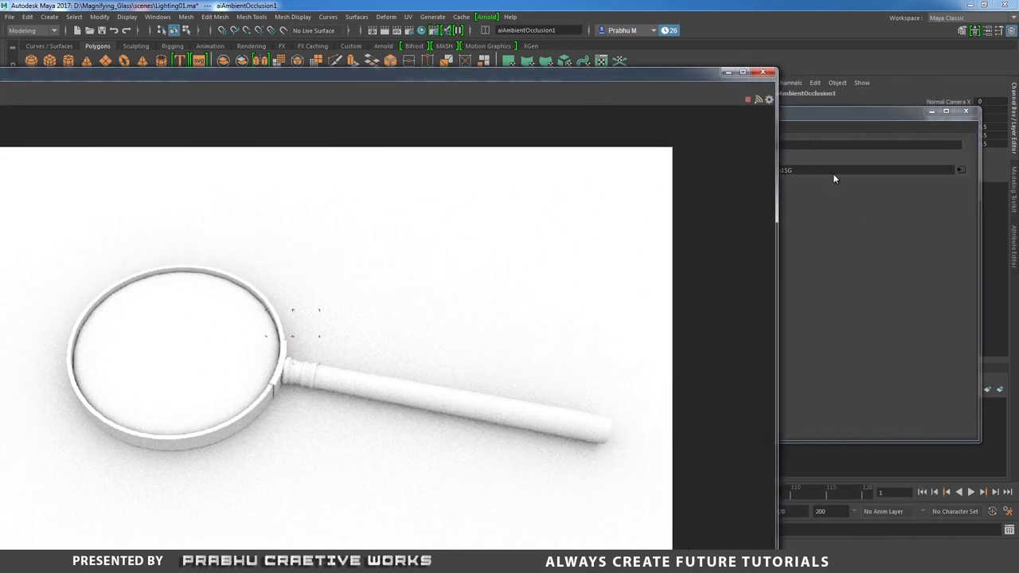
- Open the attributes of the occ layer's override shader and shrink the render view with the whole image framed beside them
drag(687, 78, 876, 328)
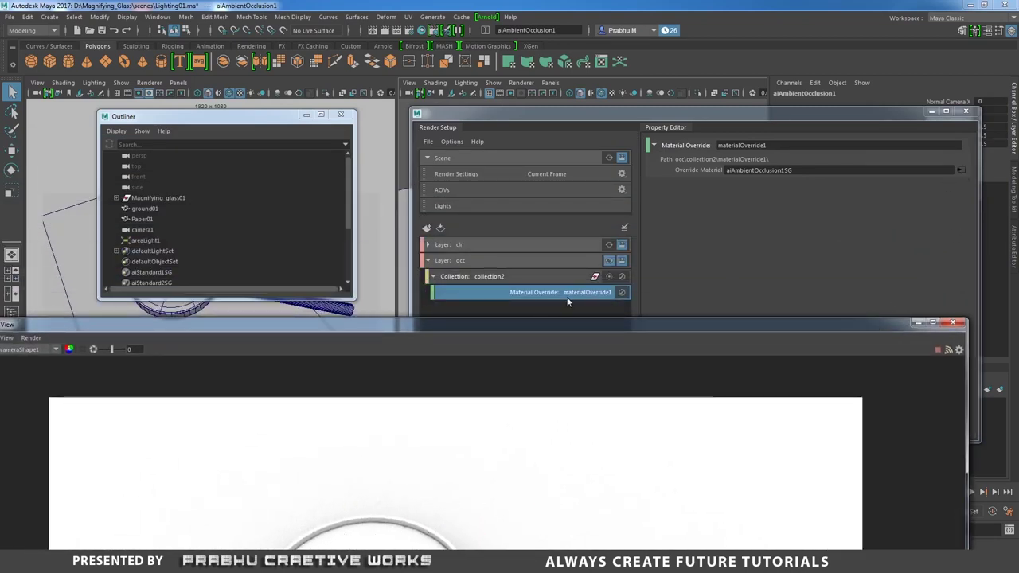
click(960, 171)
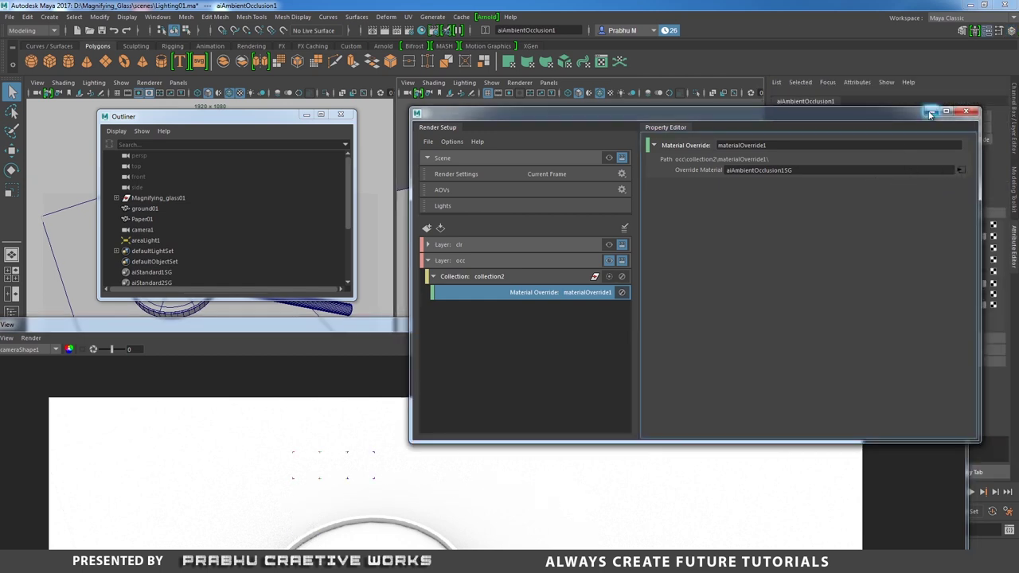
drag(374, 343, 127, 147)
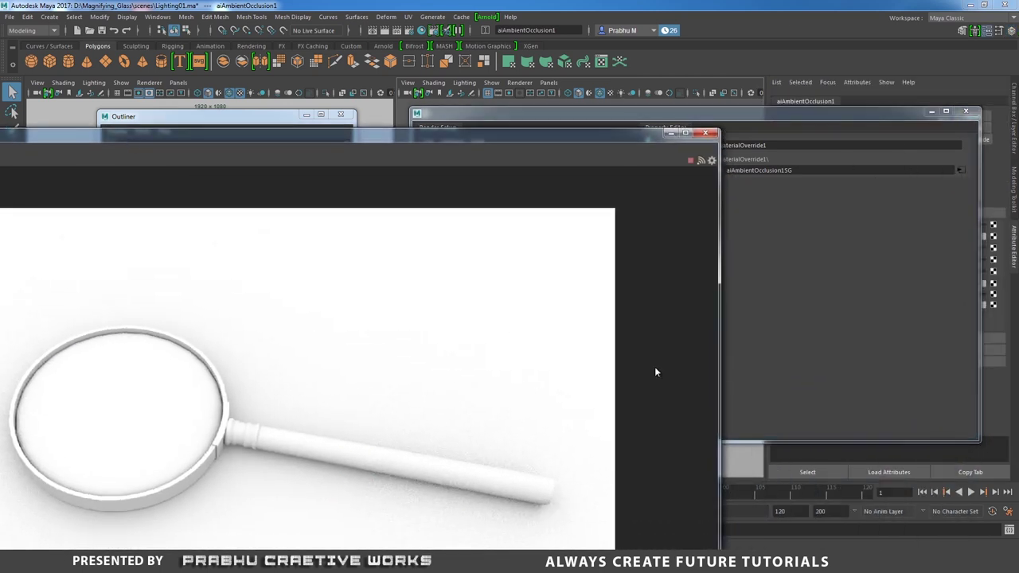
drag(719, 349, 566, 343)
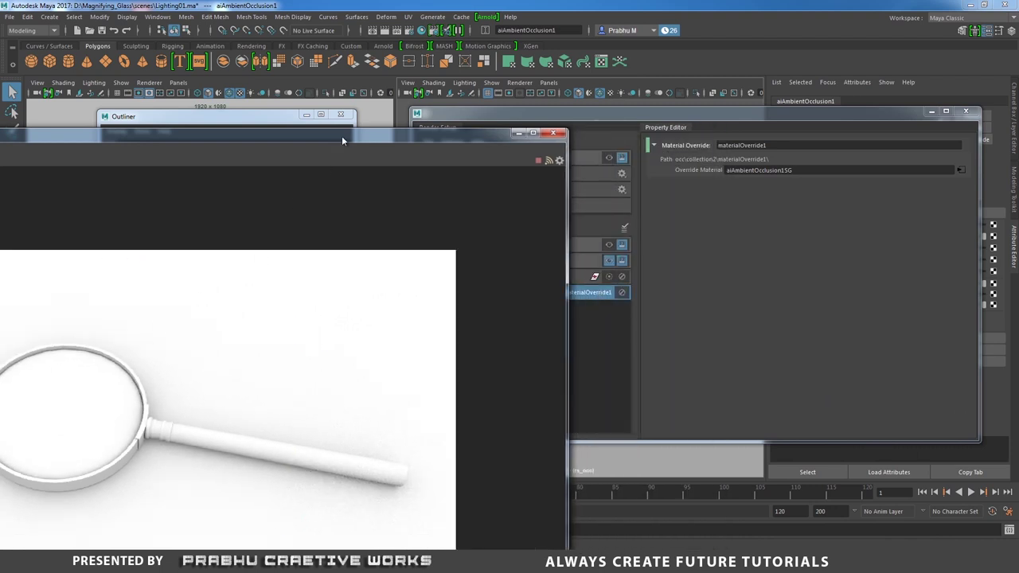
double_click(462, 132)
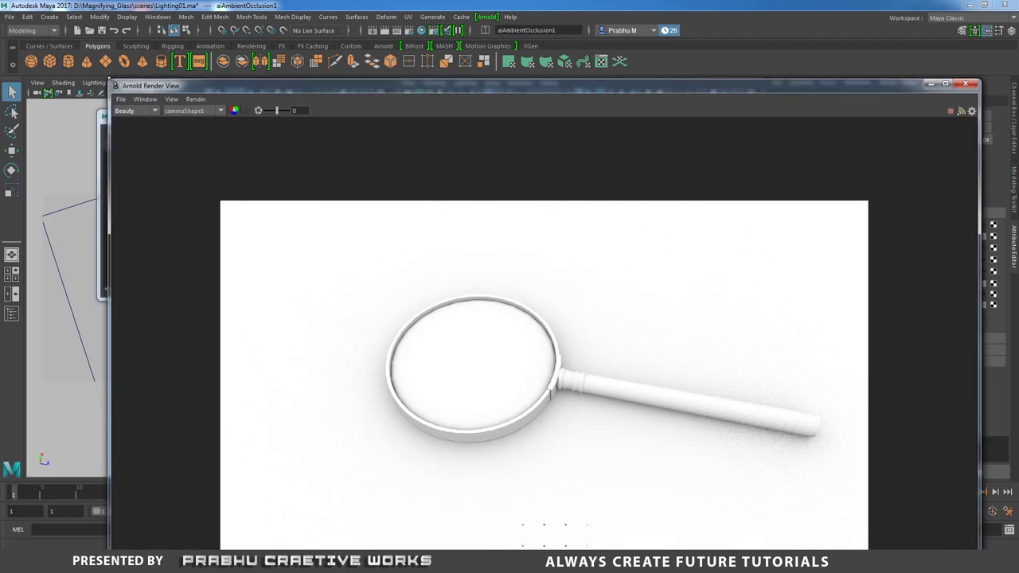
drag(114, 82, 448, 237)
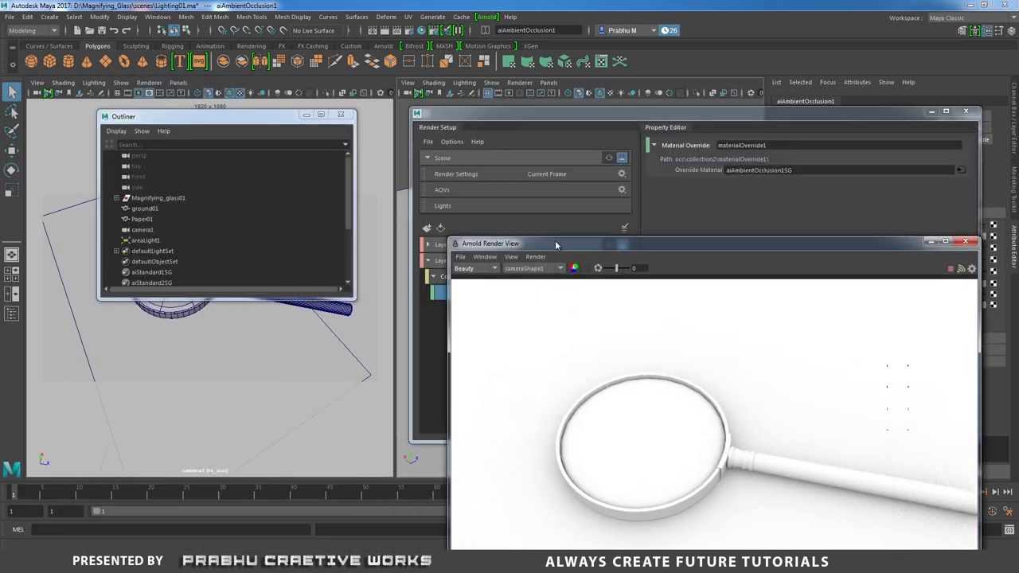
drag(541, 243, 282, 156)
key(f)
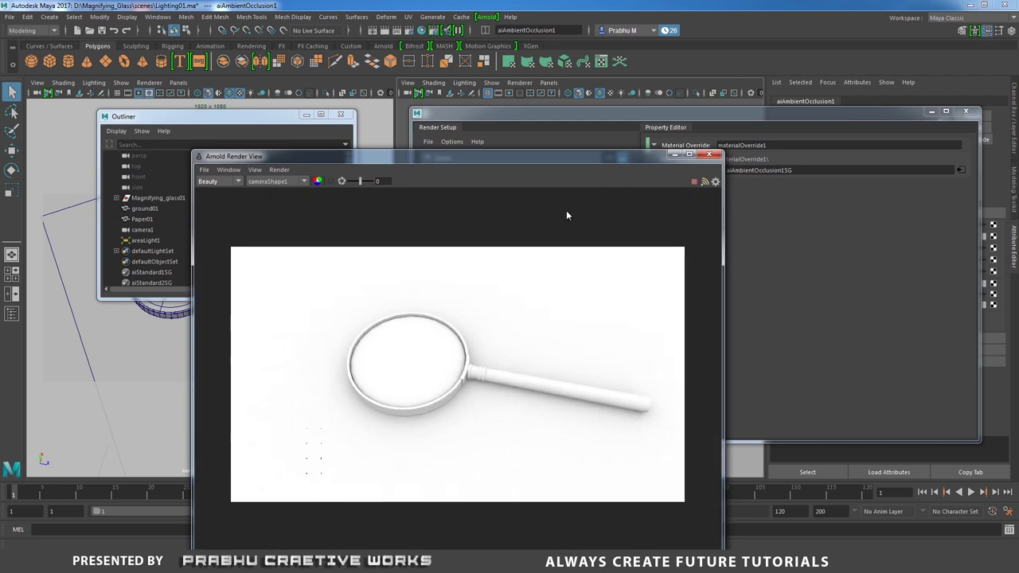
drag(590, 157, 483, 116)
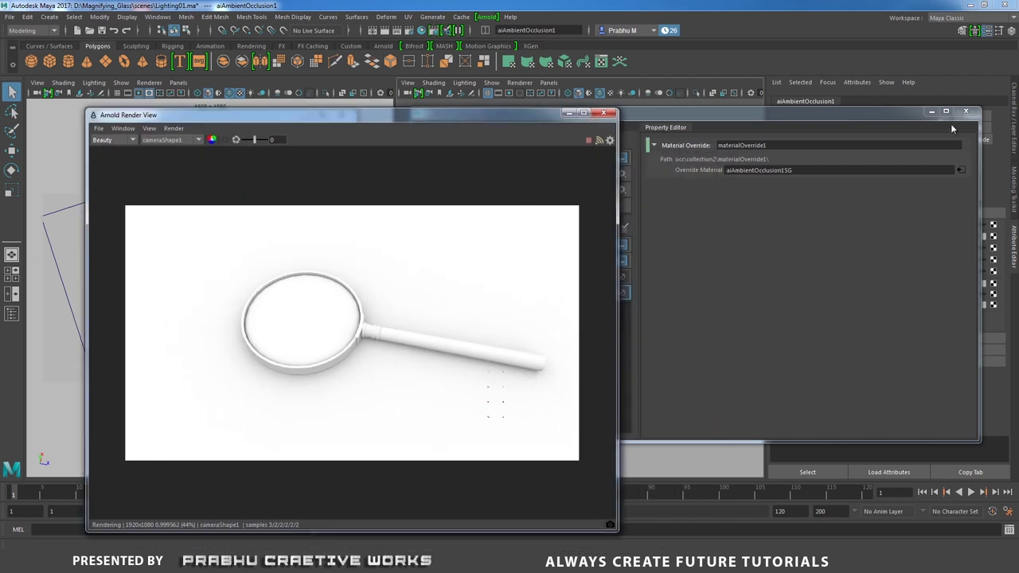
- Minimize the render setup window and set the ambient occlusion shader's spread to 0.5 and samples to 5
drag(923, 112, 818, 215)
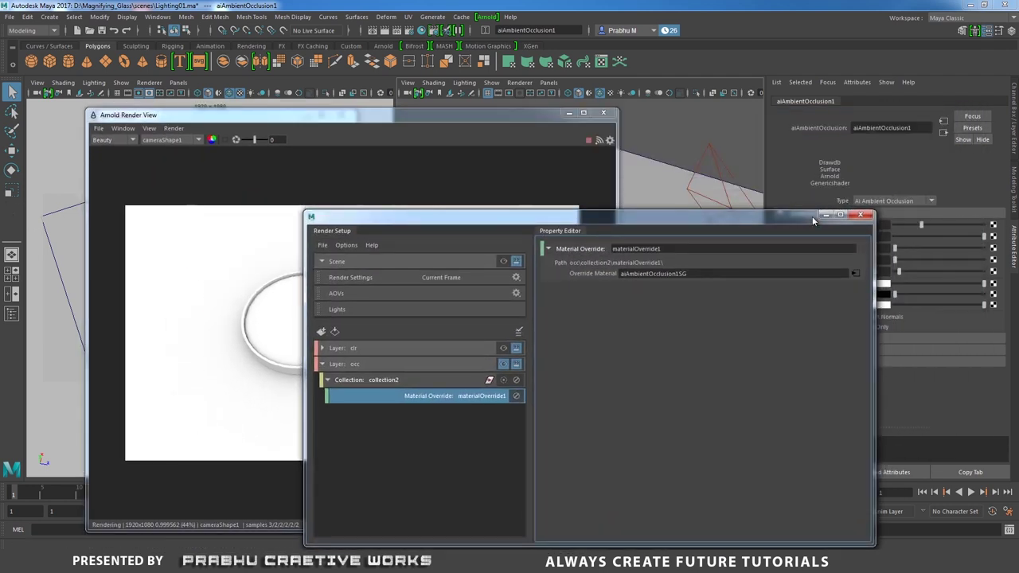
click(825, 214)
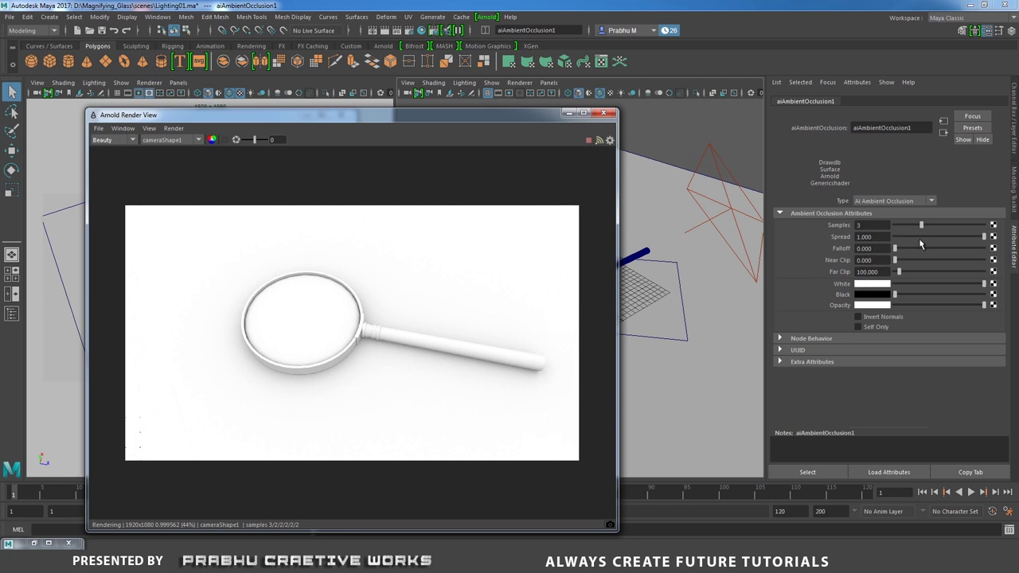
drag(959, 238, 888, 238)
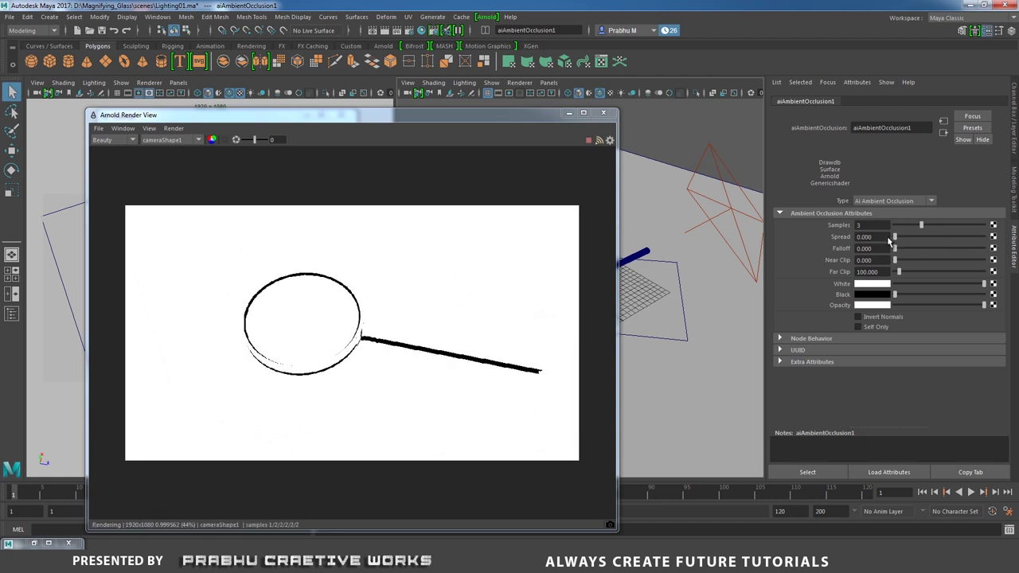
drag(894, 237, 940, 238)
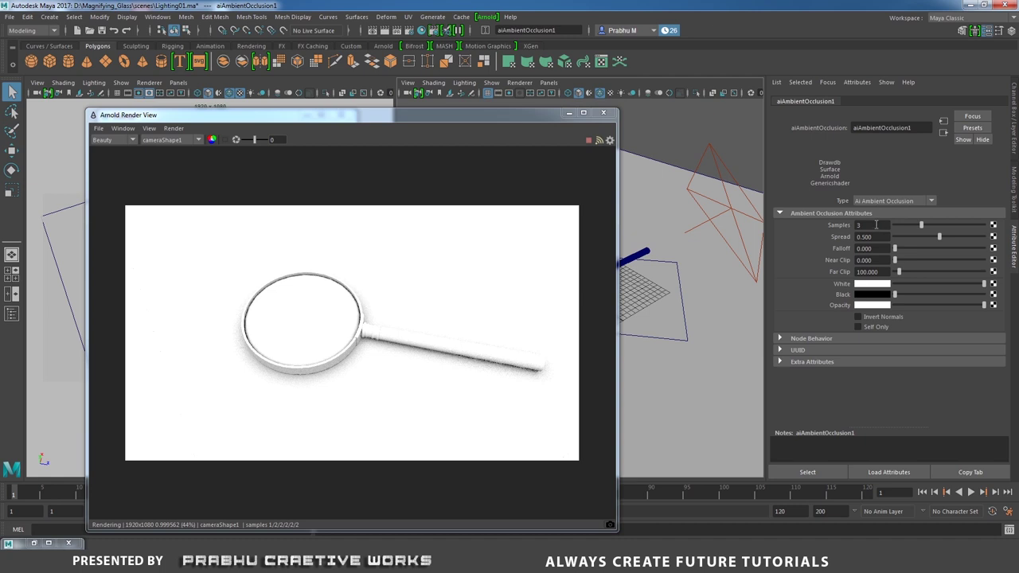
drag(878, 227, 800, 228)
text(6)
key(Return)
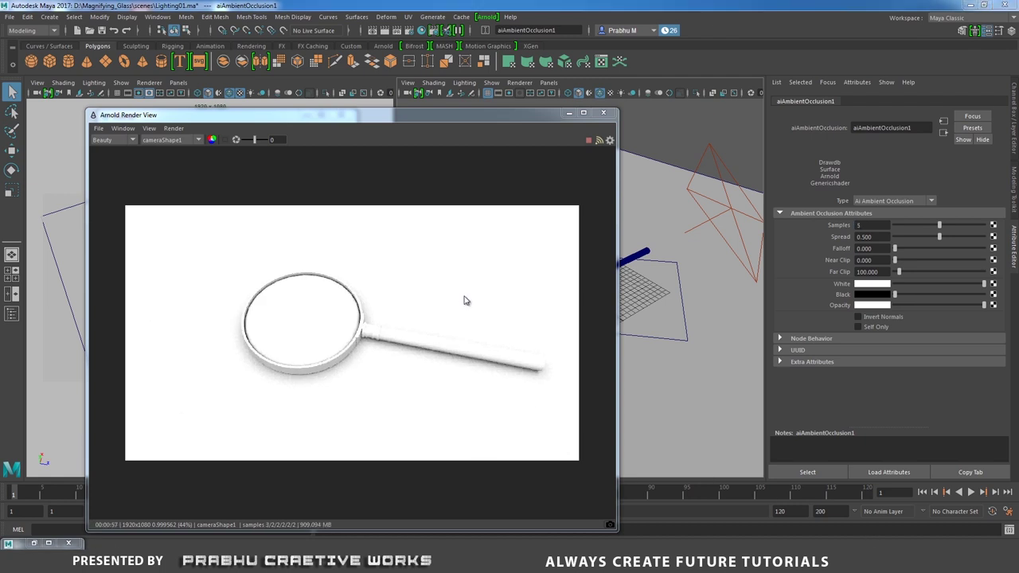
- Save the color-corrected occlusion render as Occ.tga in the Magnifying_Glass project's images folder
click(99, 128)
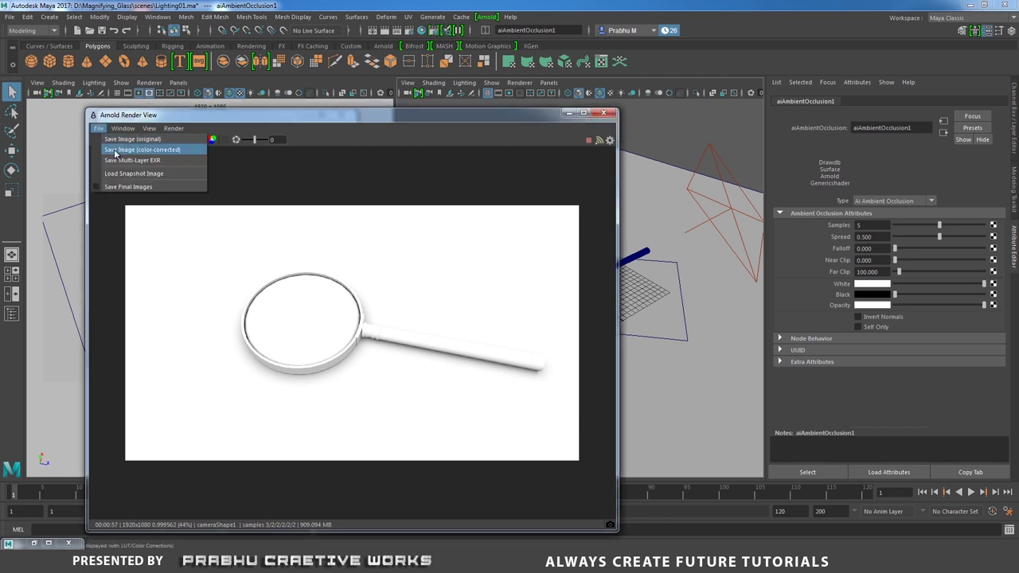
click(116, 150)
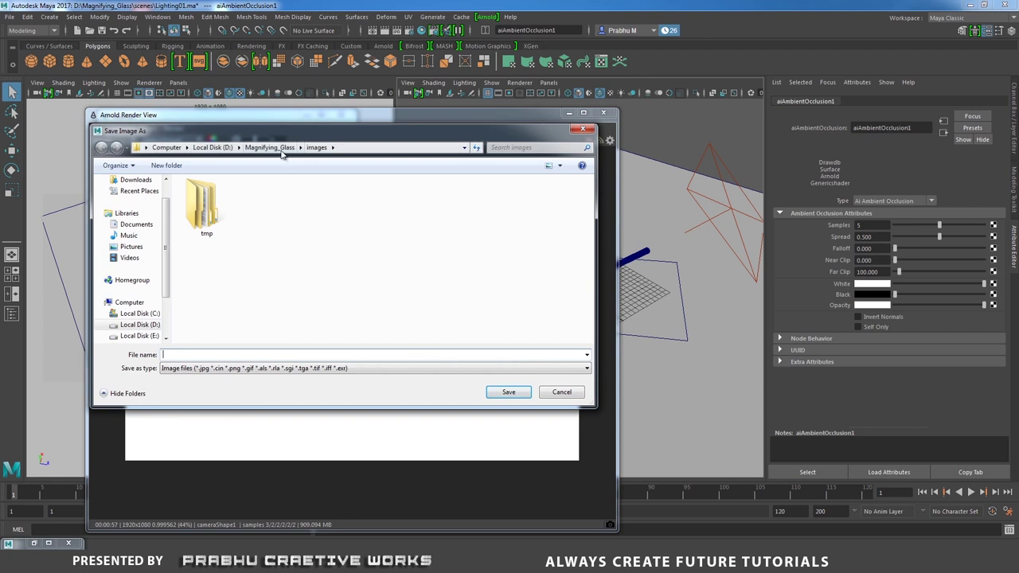
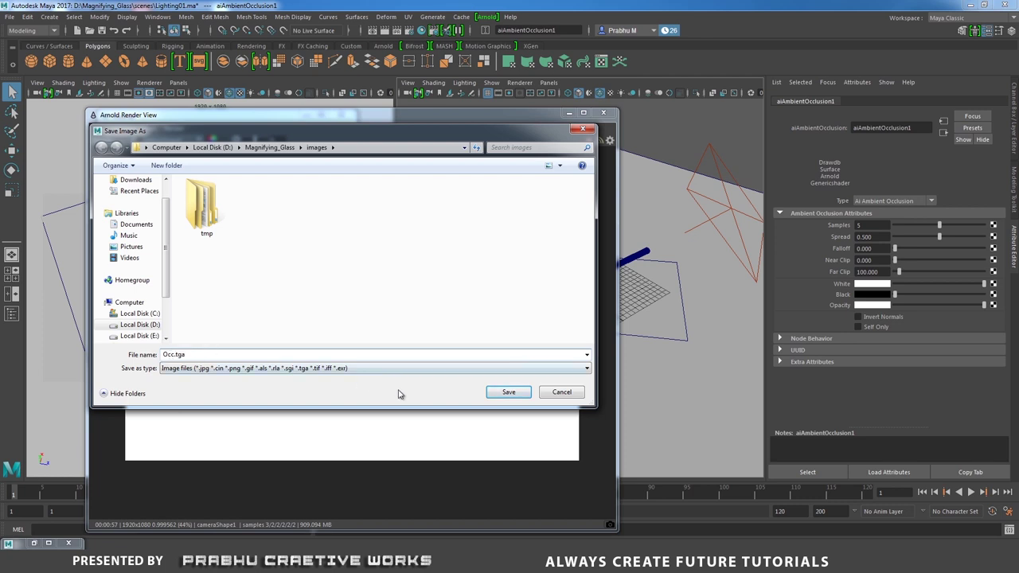
click(507, 393)
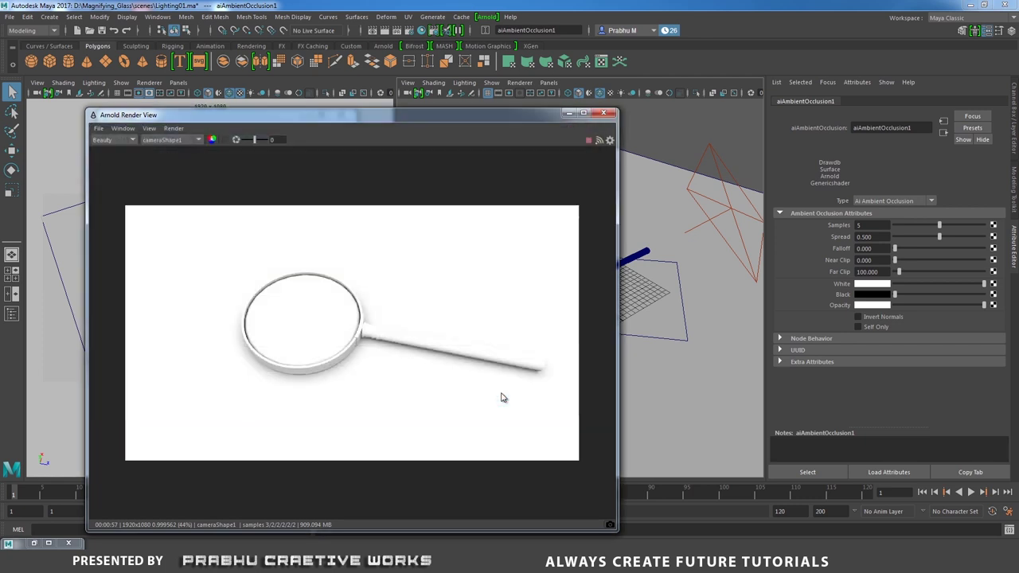
- Restore the render setup, make the clr layer visible, and render it with the whole frame fitted in the render view
click(35, 543)
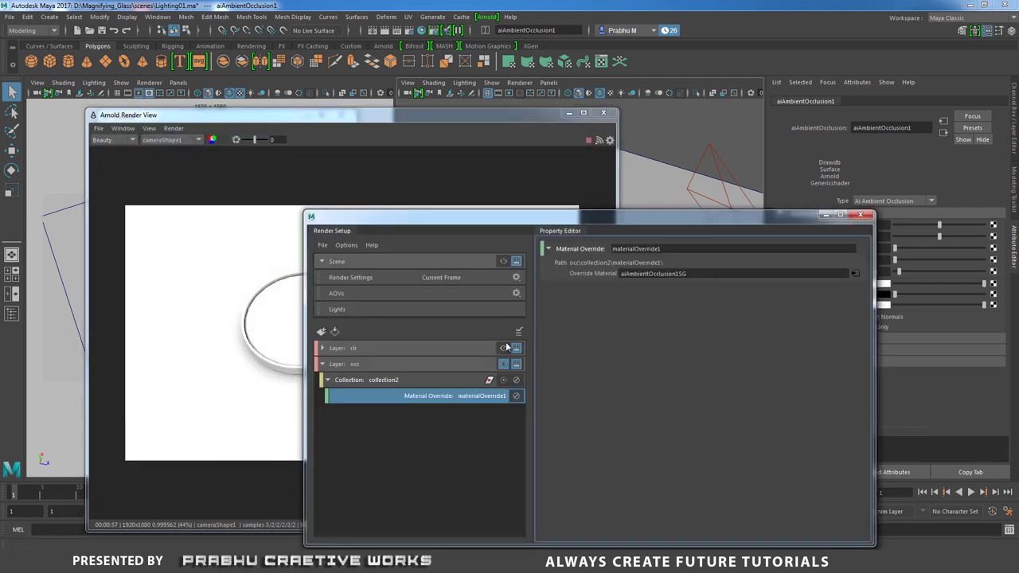
drag(560, 216, 834, 191)
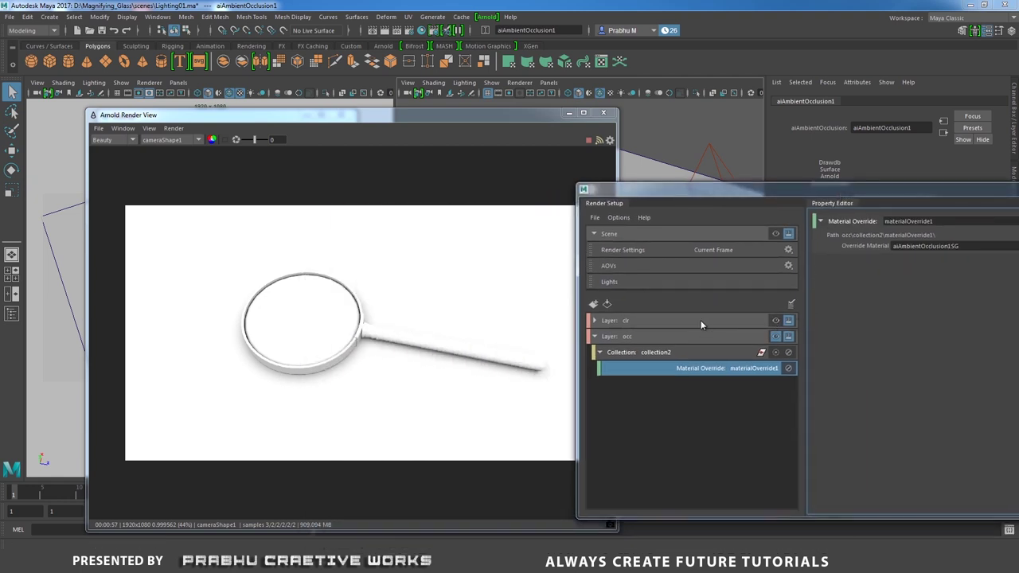
click(775, 320)
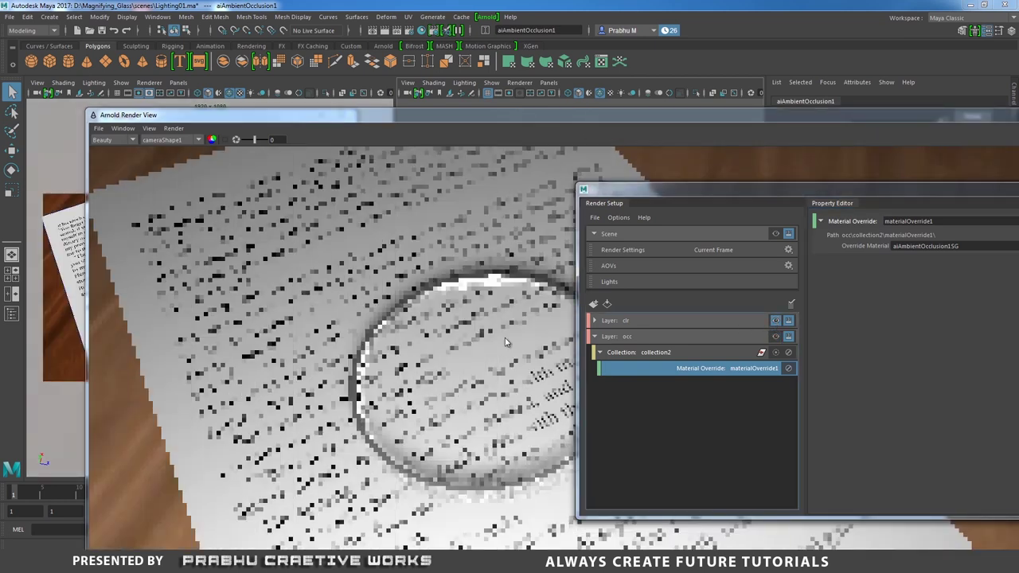
drag(823, 189, 467, 191)
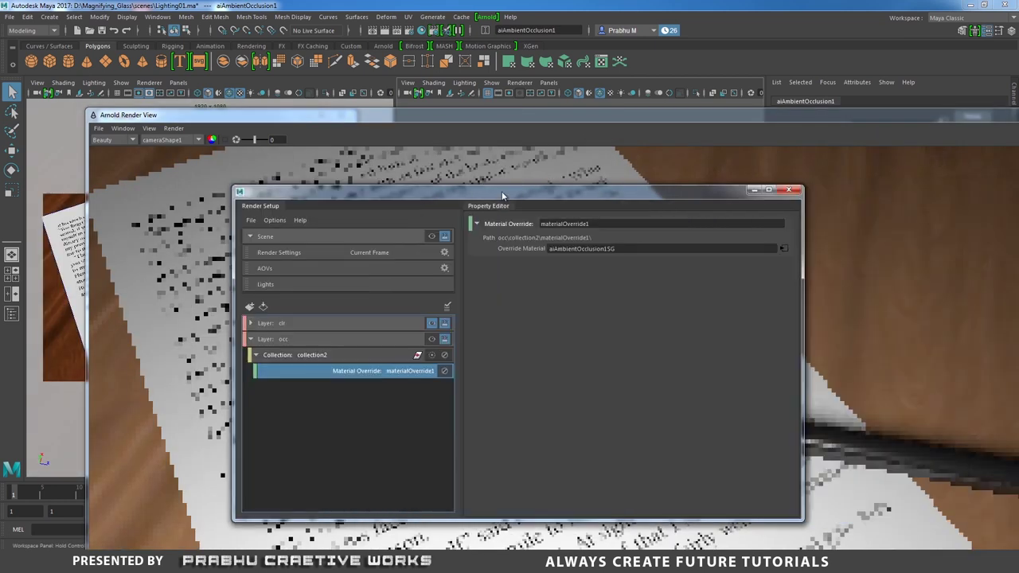
click(741, 191)
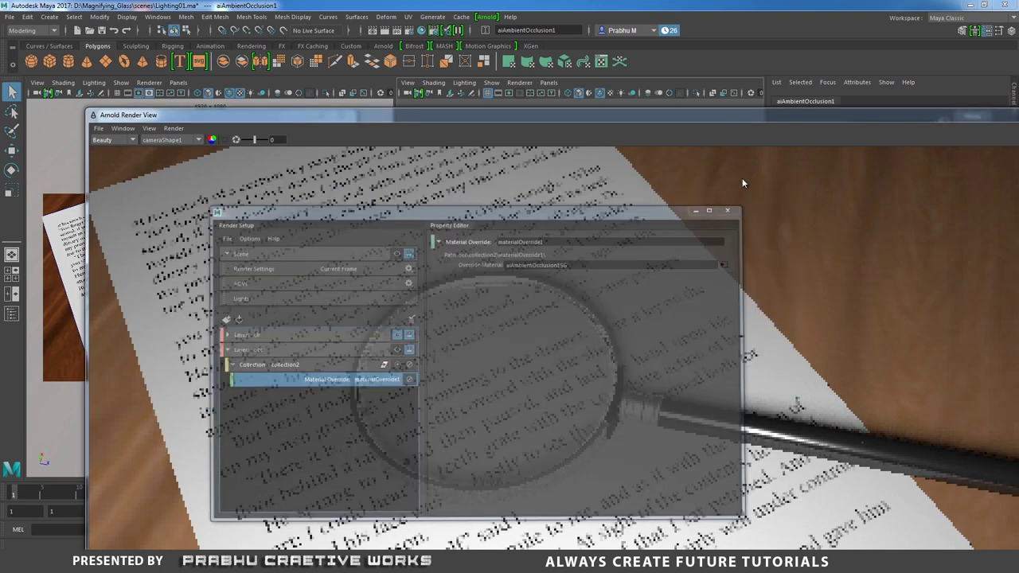
drag(718, 117, 685, 8)
double_click(684, 8)
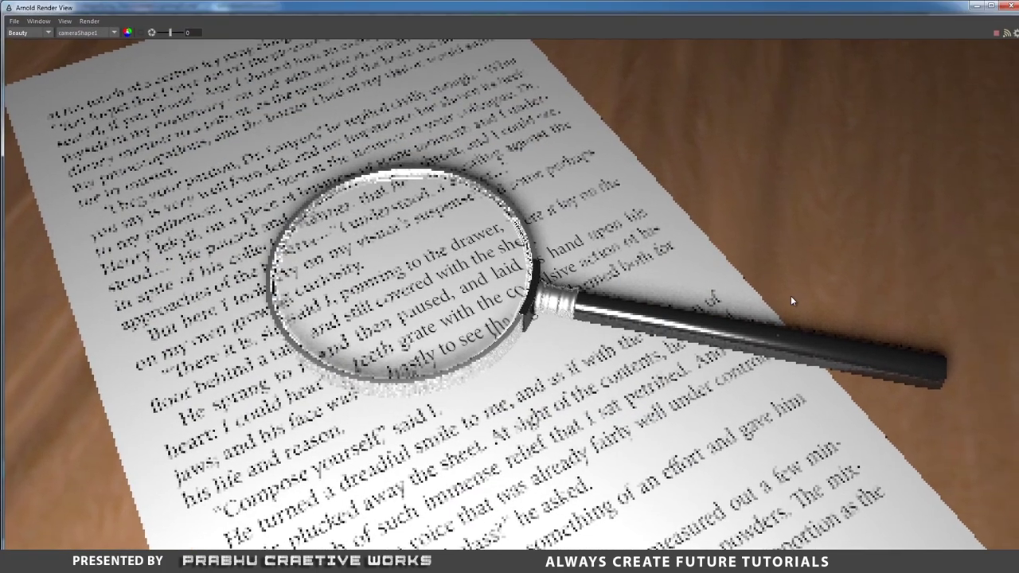
key(f)
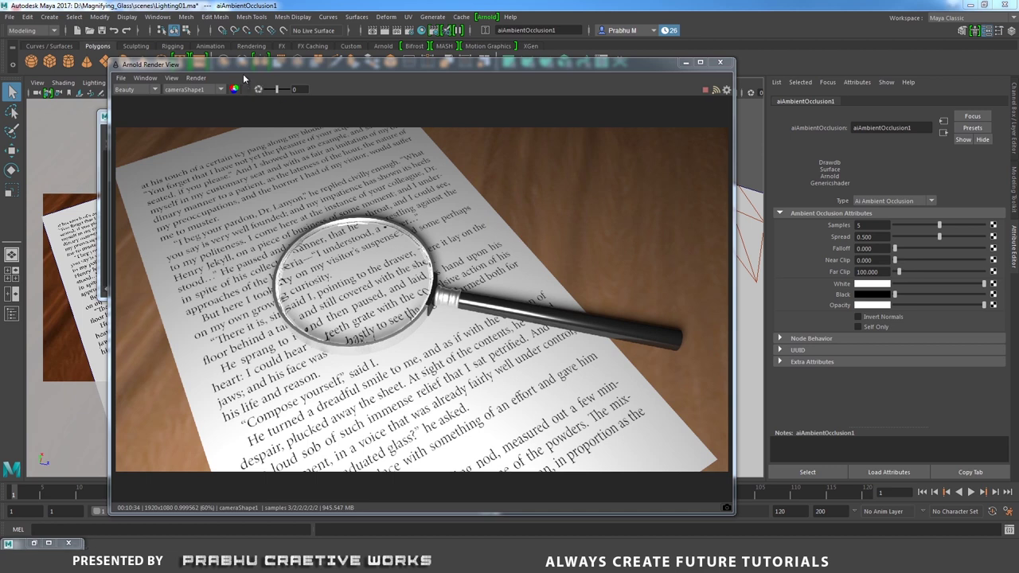
- Save the color-corrected clr render as Clr.tga in the project's images folder
click(120, 77)
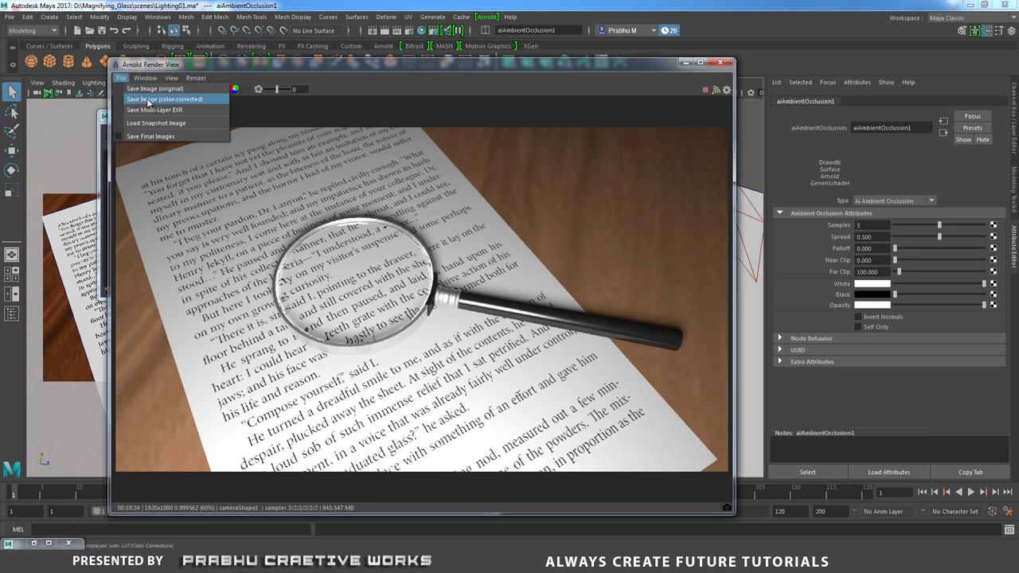
click(148, 100)
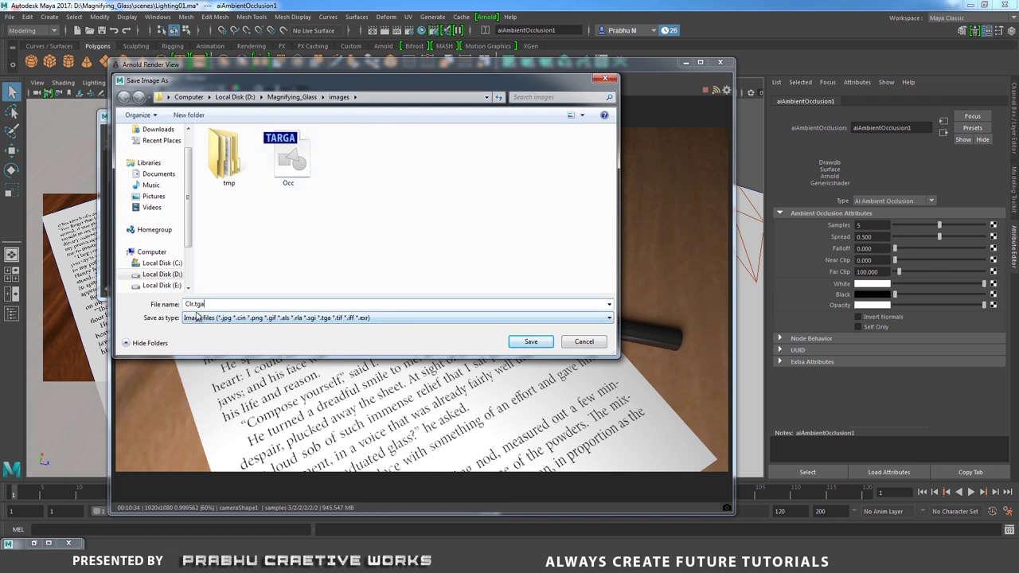
click(531, 343)
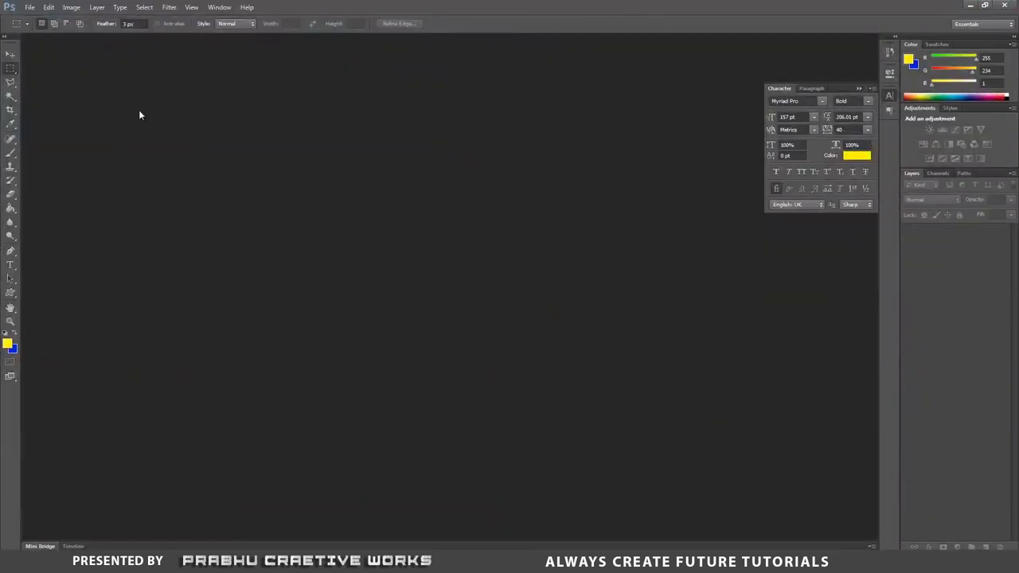
- Open Clr.tga and Occ.tga together from the images folder of the Magnifying_Glass project on drive D
click(29, 7)
click(32, 28)
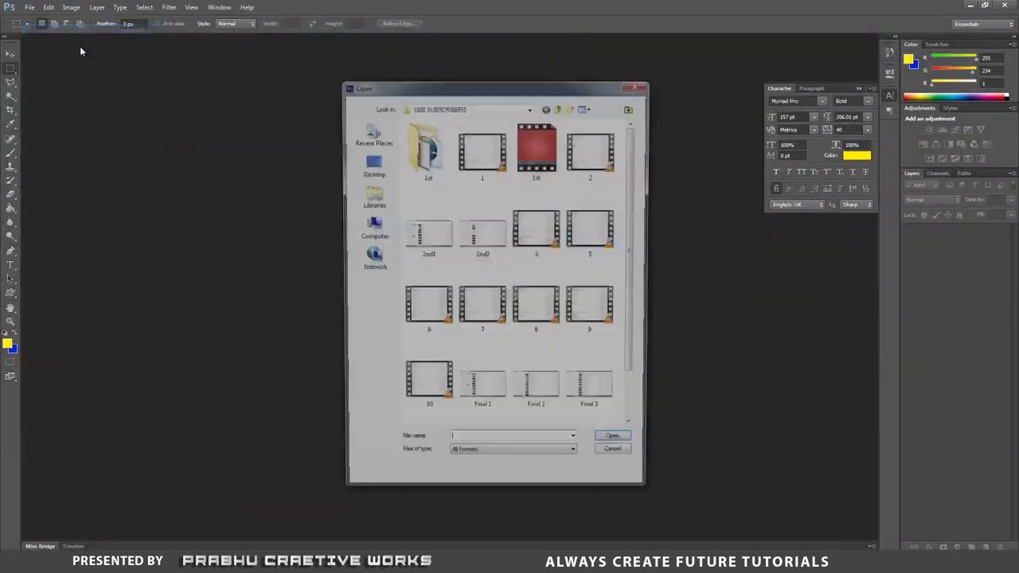
click(370, 226)
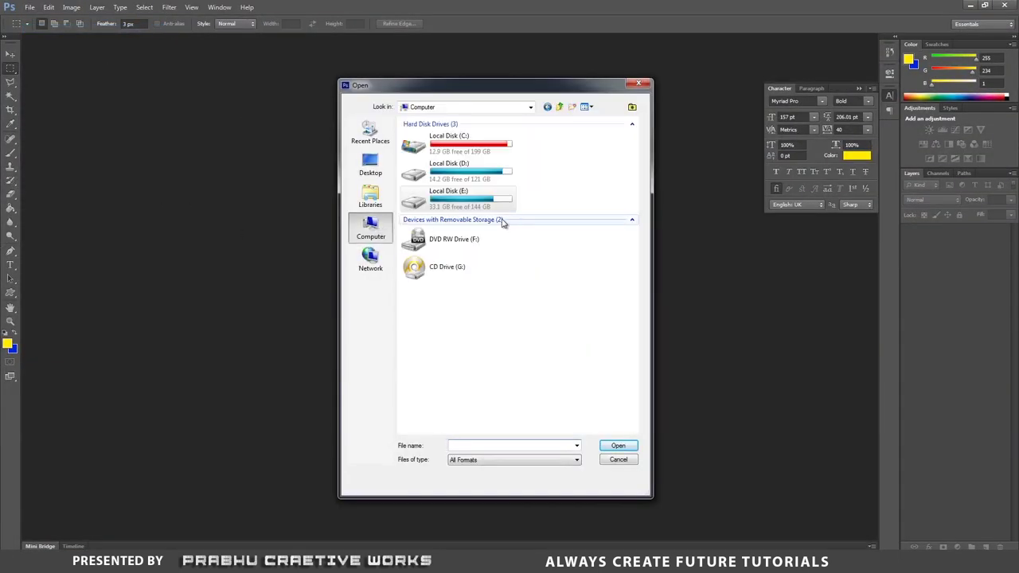
double_click(469, 174)
scroll(437, 285, down, 4)
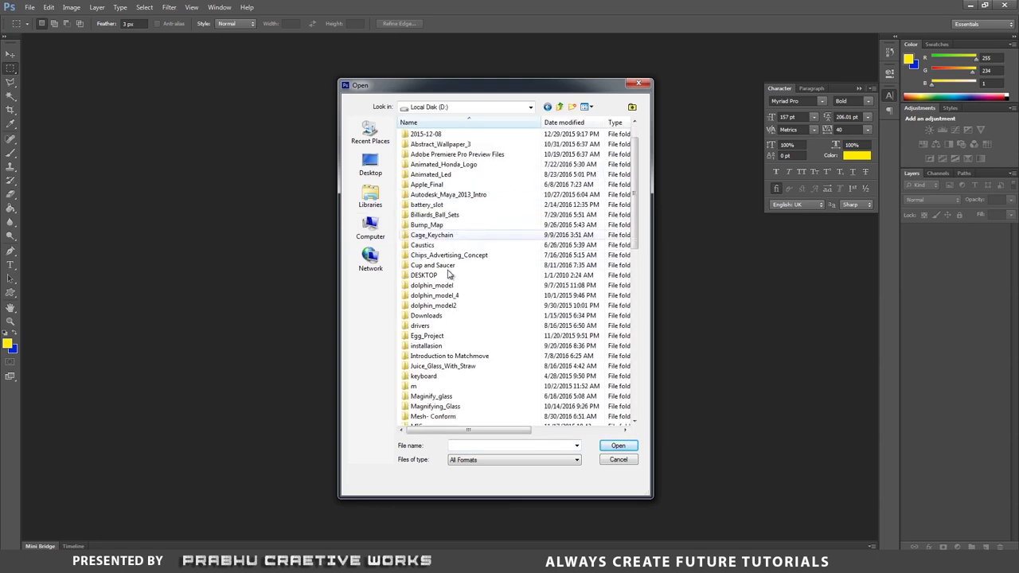
double_click(451, 317)
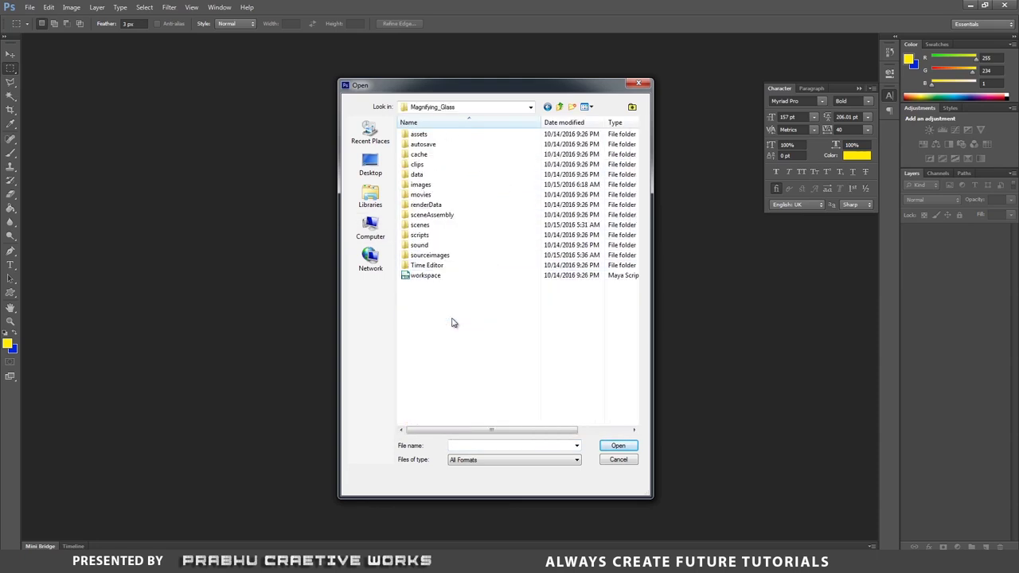
double_click(438, 185)
drag(569, 214, 483, 147)
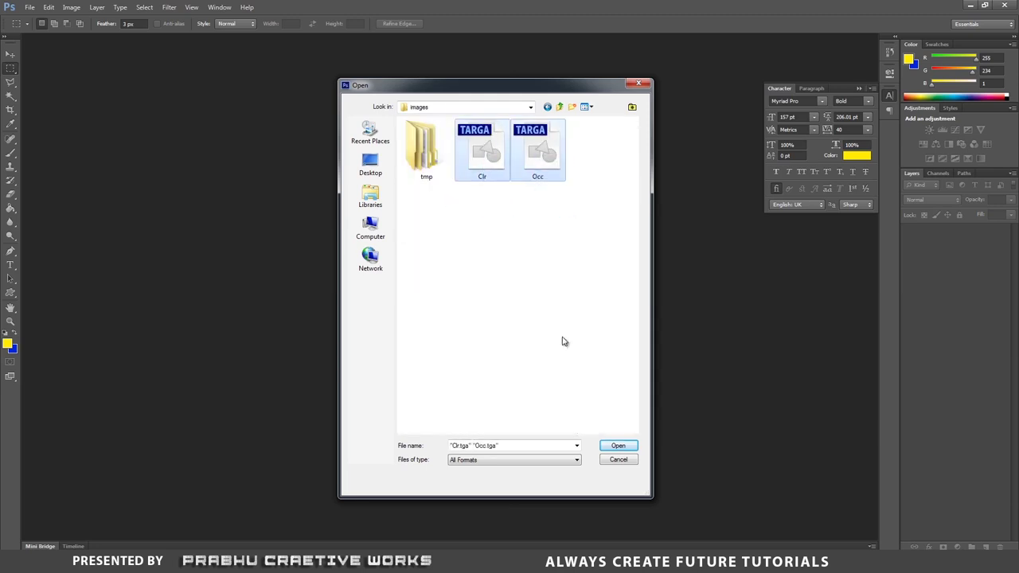
click(619, 446)
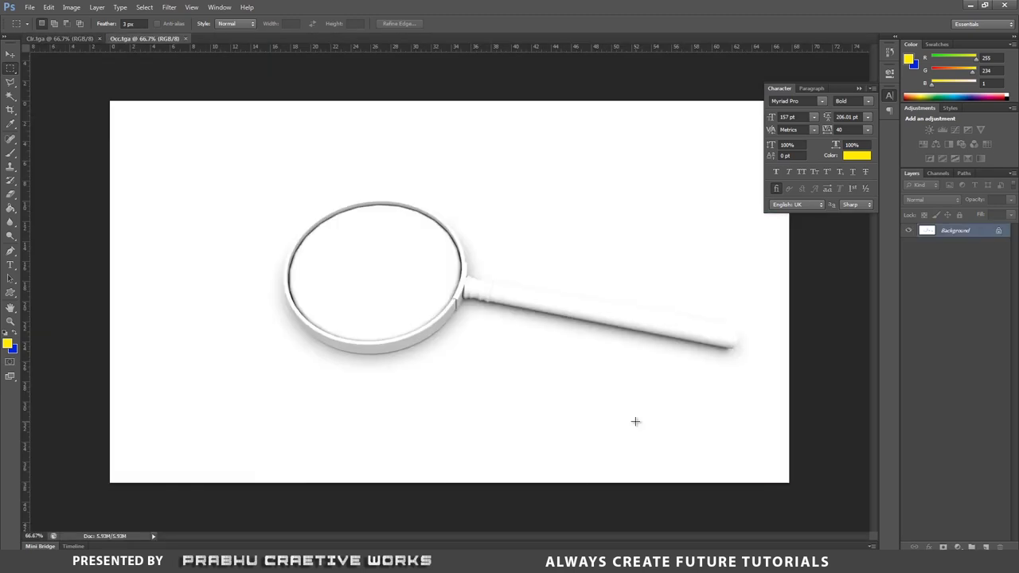
- Move the occlusion image into the Clr.tga document as a new layer and align it exactly with the canvas
click(10, 53)
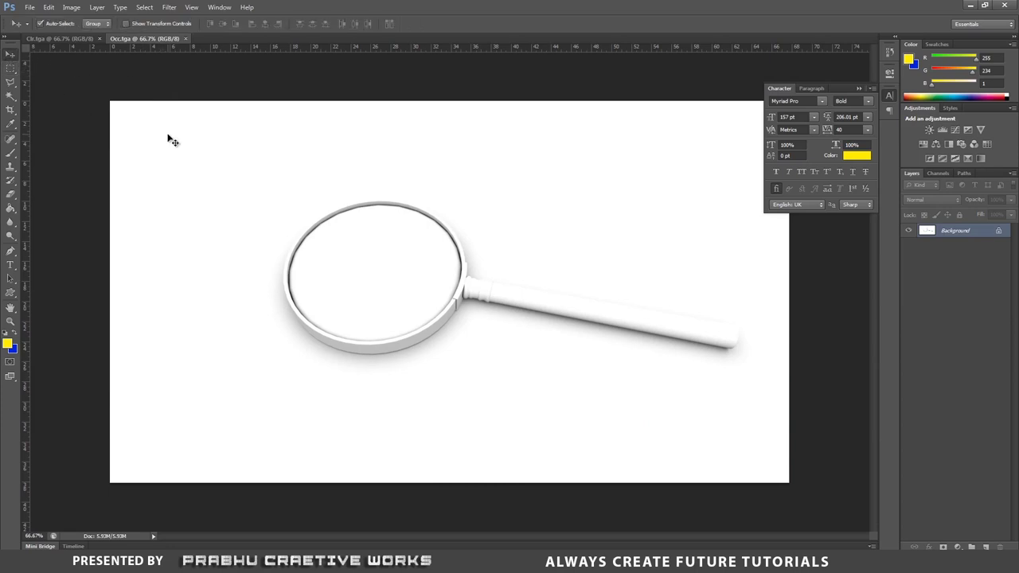
drag(223, 155, 191, 178)
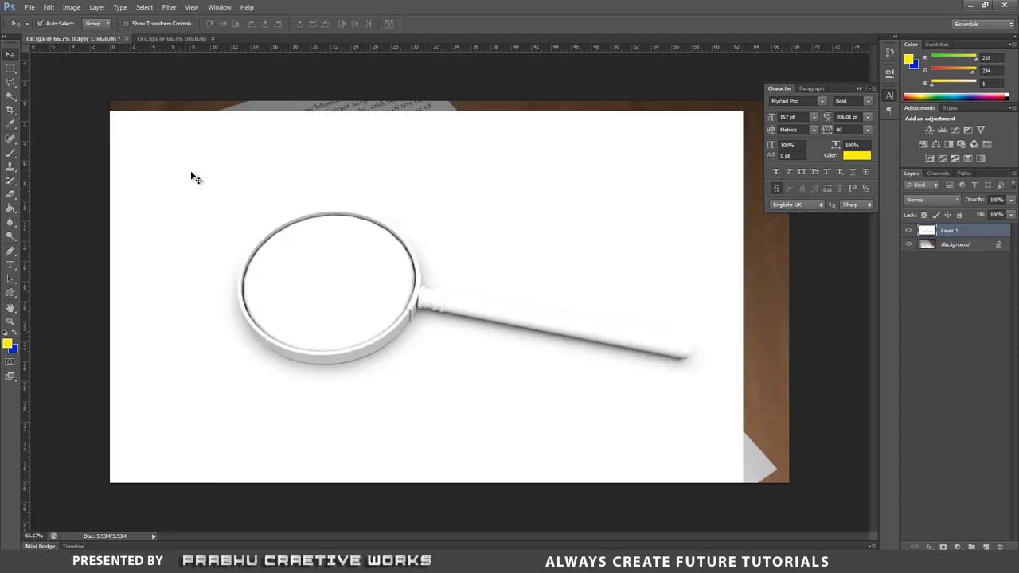
drag(257, 207, 304, 197)
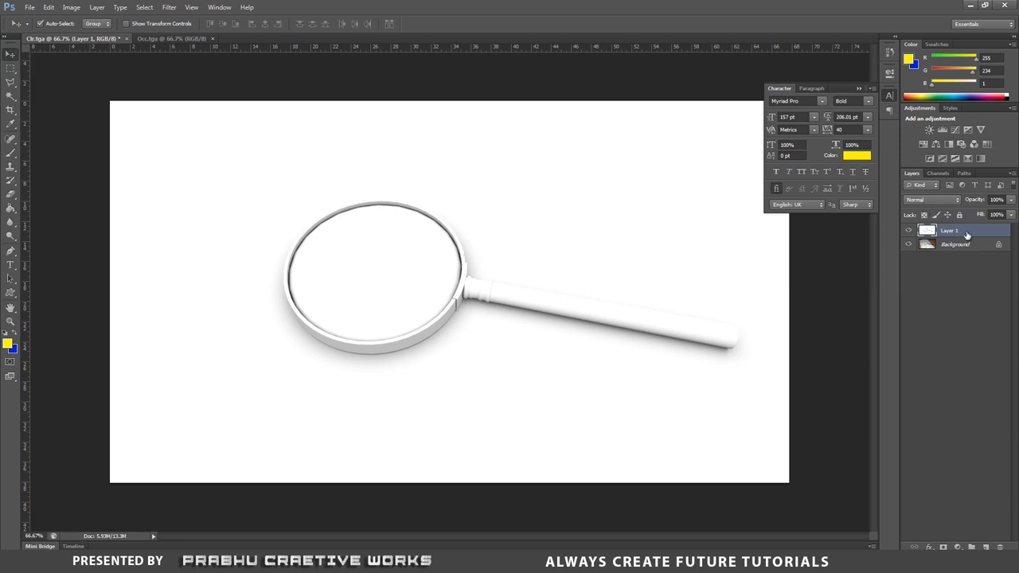
- Set the occlusion layer's blending mode to Multiply and toggle its visibility to compare the image with and without it
click(931, 201)
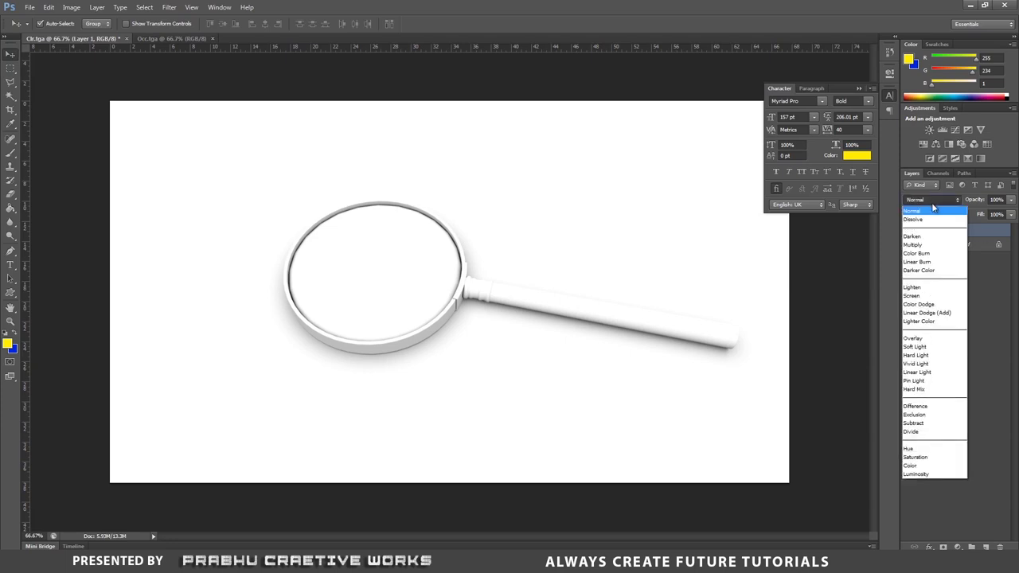
click(936, 211)
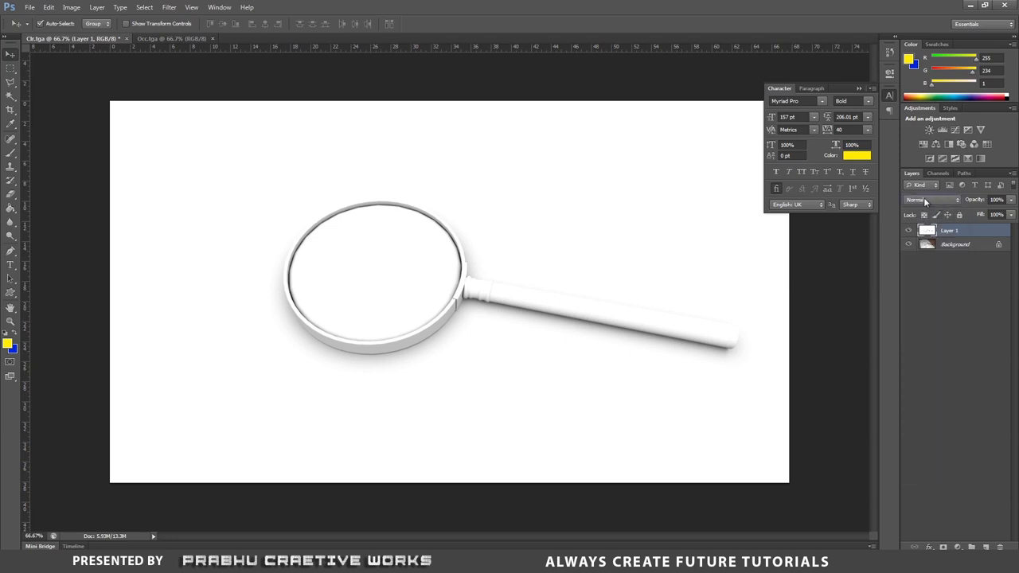
click(943, 202)
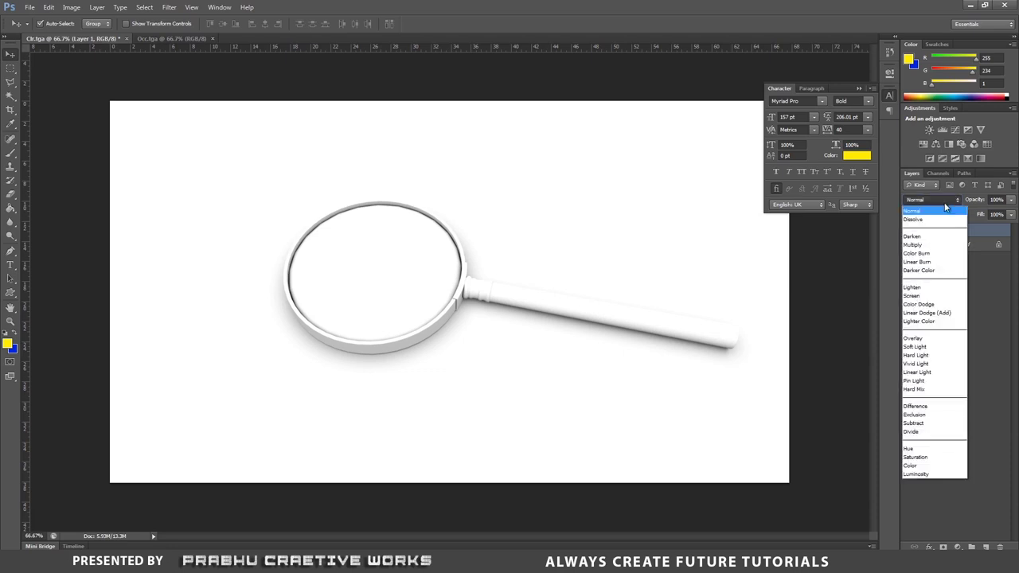
click(927, 246)
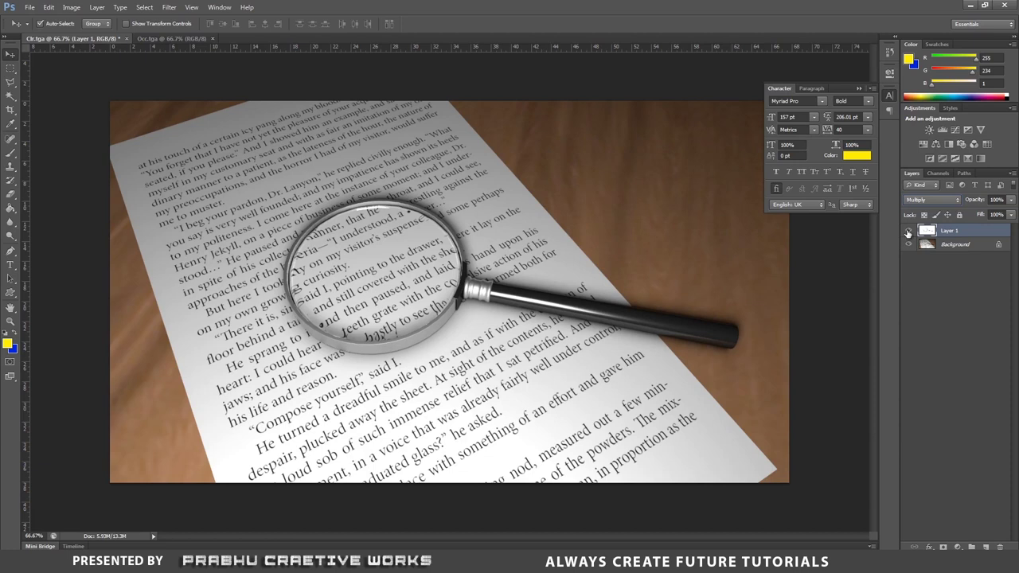
click(908, 231)
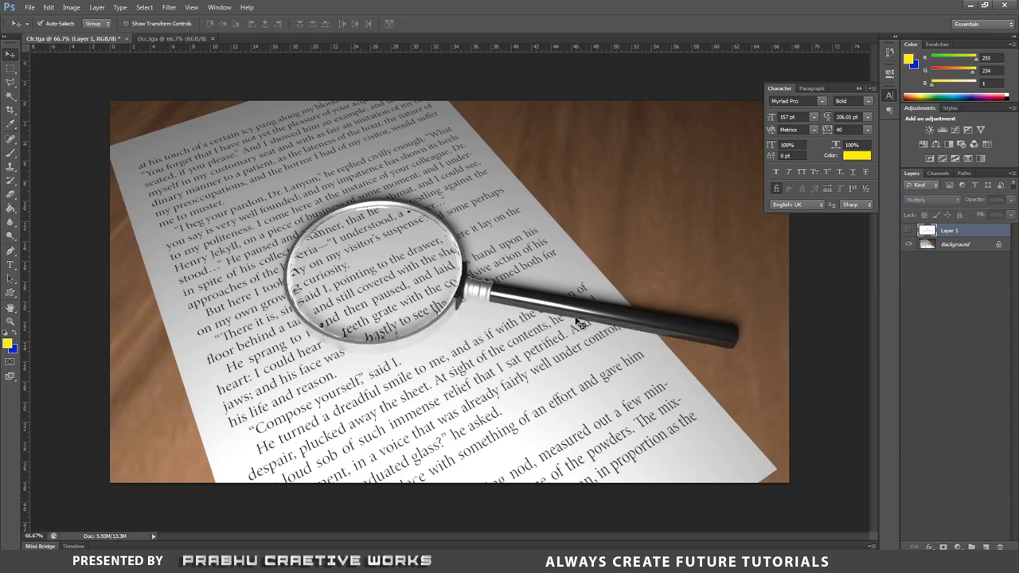
click(908, 230)
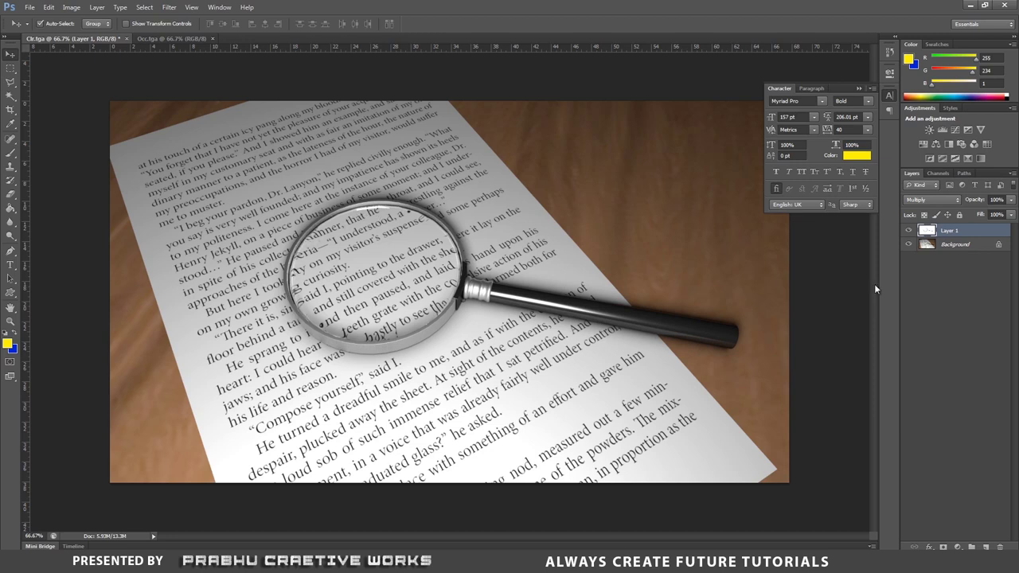
click(908, 231)
click(909, 231)
click(908, 230)
click(909, 231)
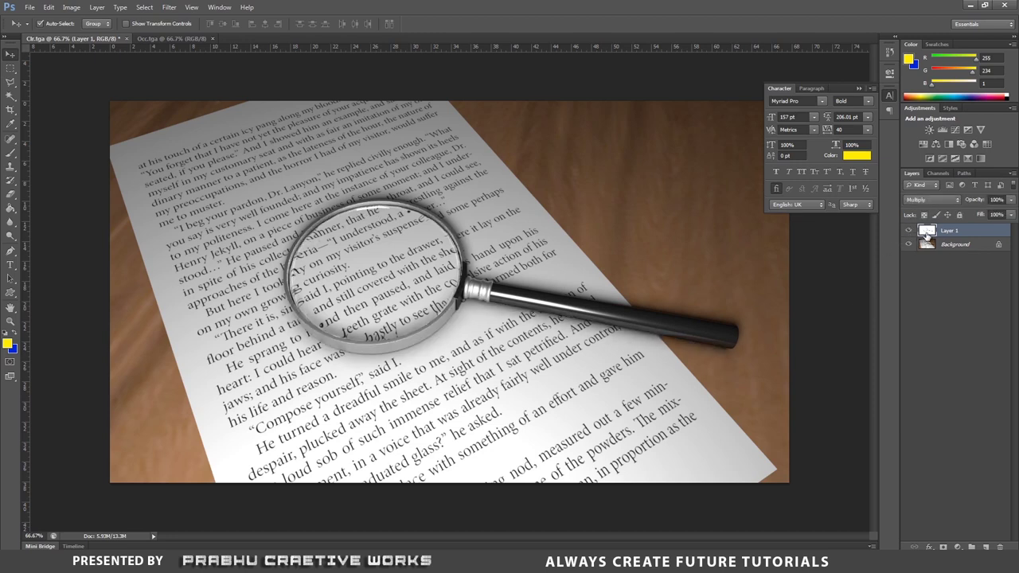
- Lower the occlusion layer's opacity to 60% and toggle its visibility to check the effect
click(993, 200)
text(60)
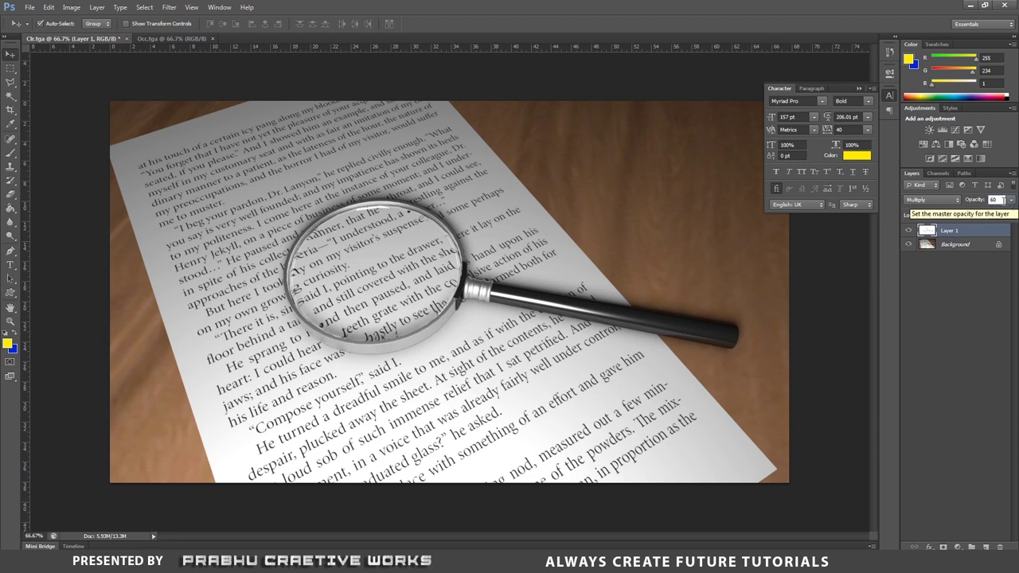
click(908, 231)
click(908, 231)
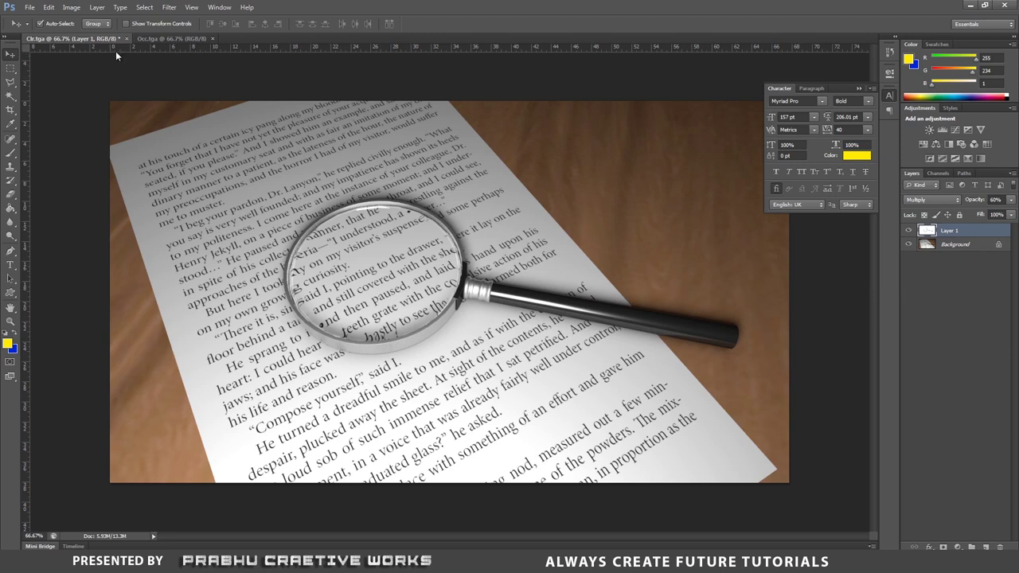
- Convert the locked Background into a regular layer, keeping the name Layer 0
click(977, 249)
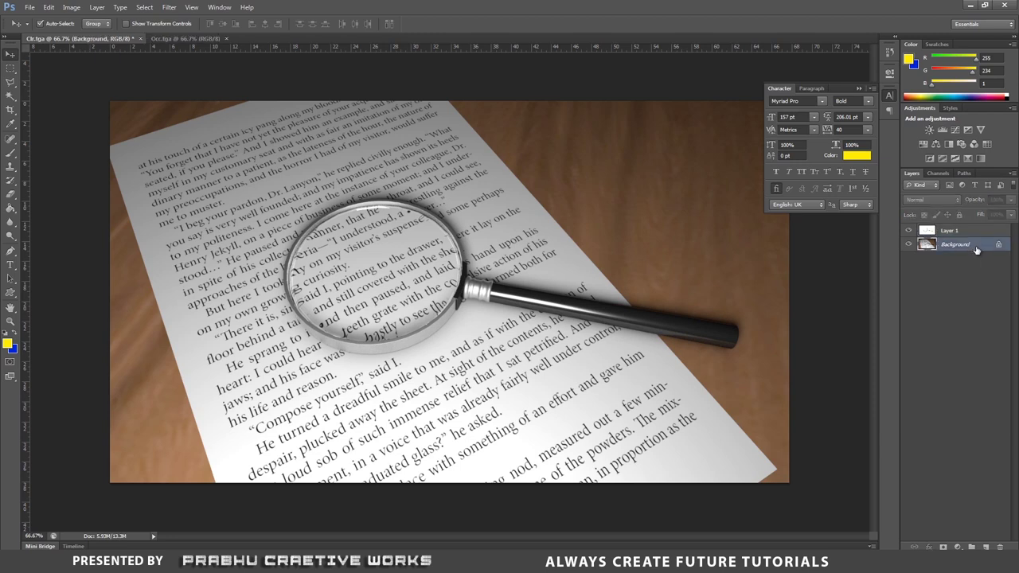
double_click(976, 249)
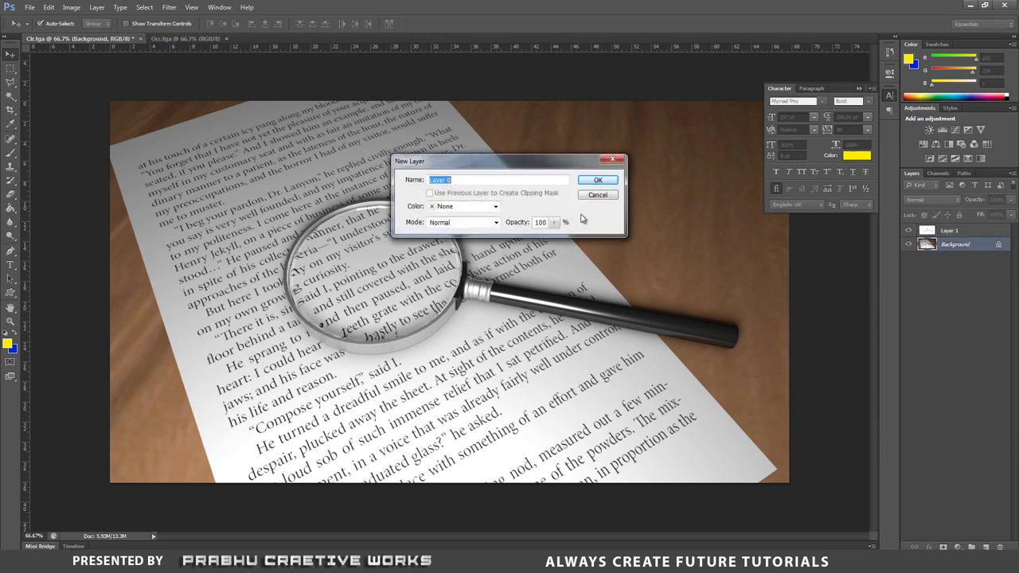
click(602, 177)
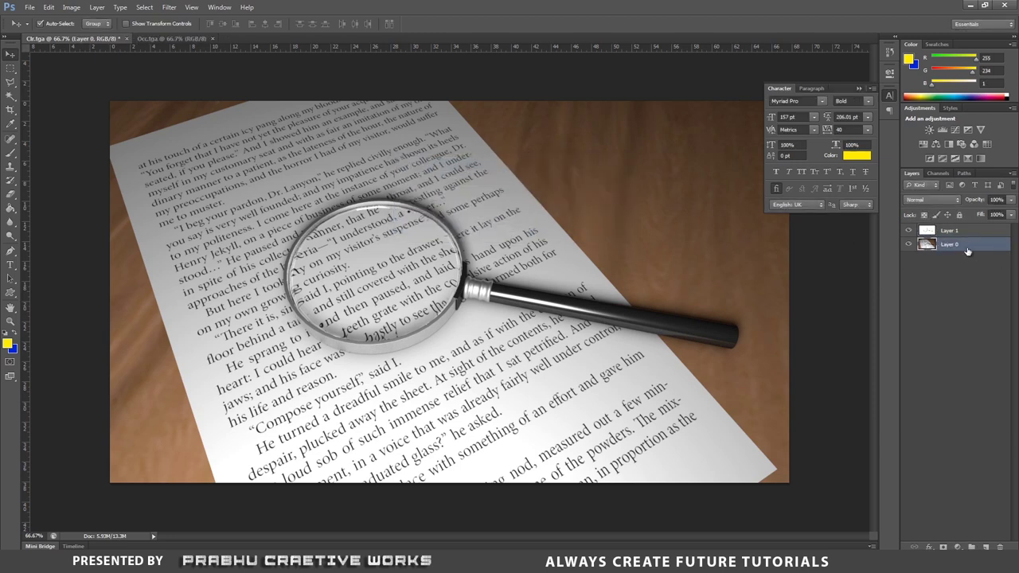
- Apply a Brightness/Contrast adjustment to the colour render layer with the contrast raised to about 72
click(72, 8)
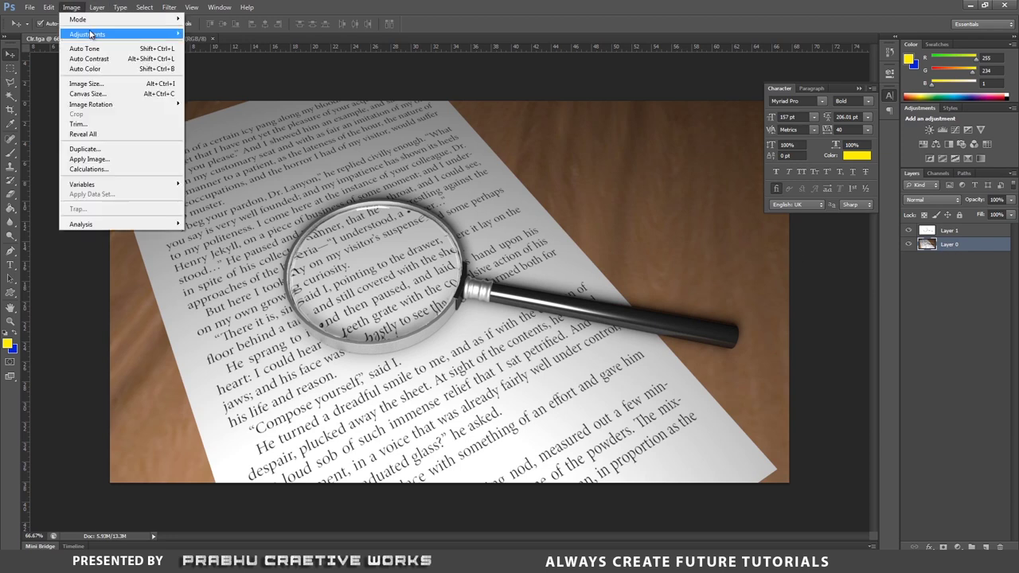
mouse_move(90, 35)
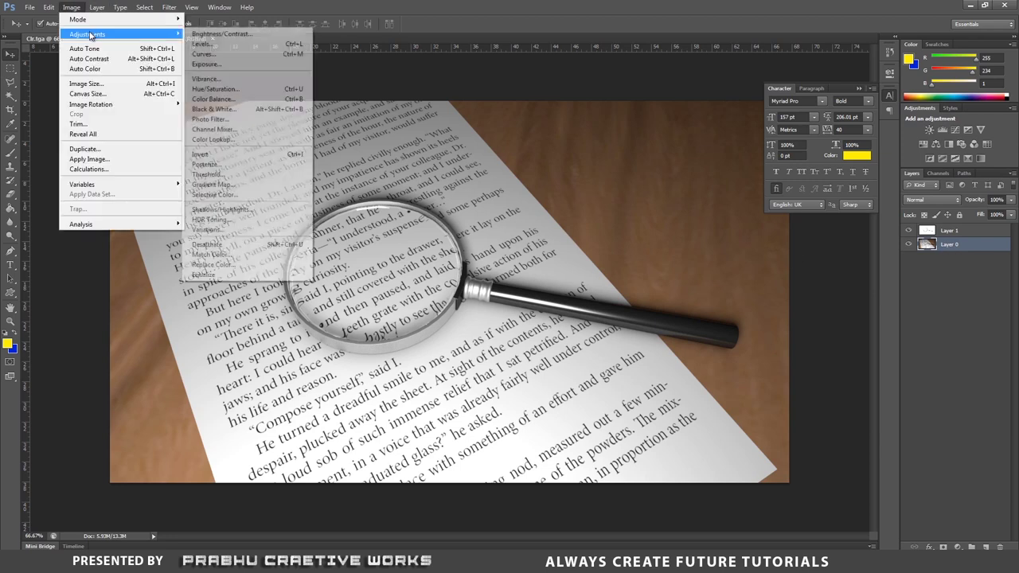
click(226, 35)
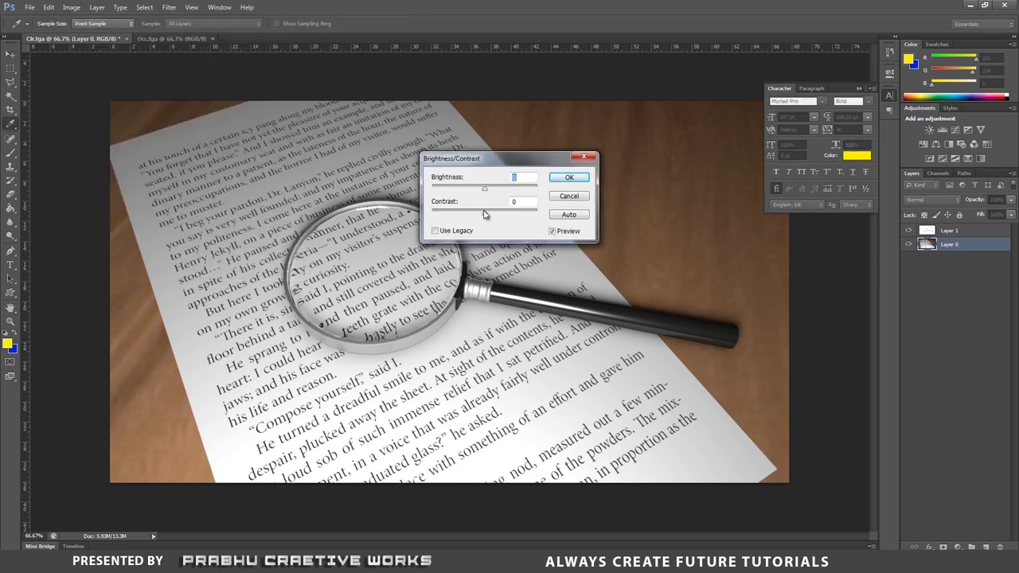
click(486, 212)
drag(485, 215, 524, 221)
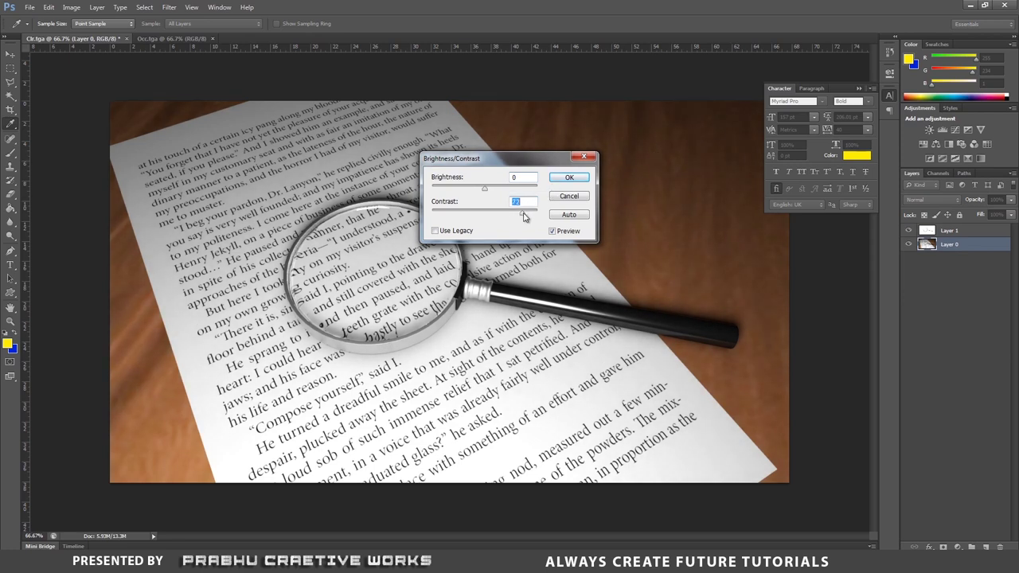
click(570, 178)
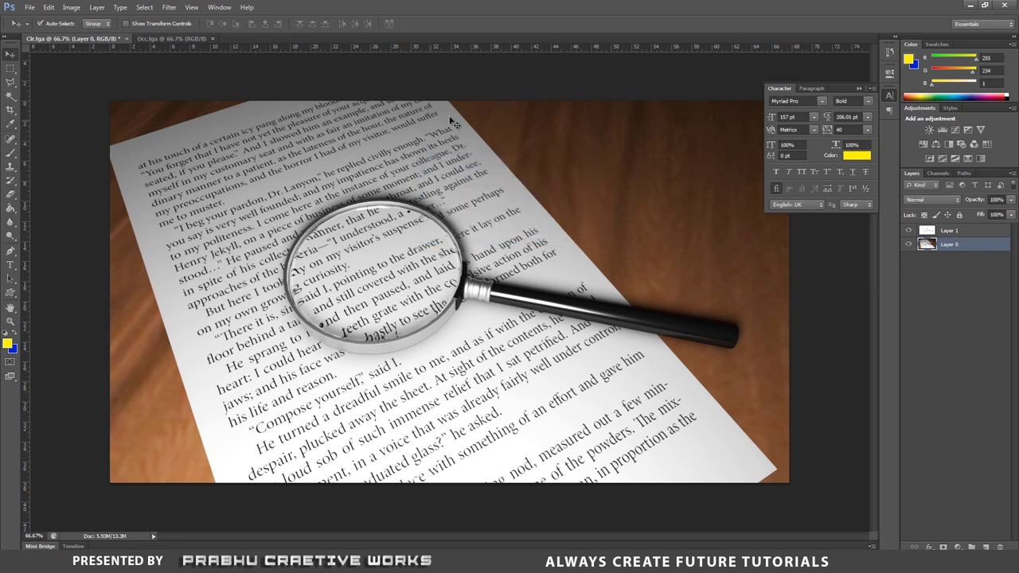
- Apply an Exposure adjustment to the colour render layer with the exposure set to +0.3
click(76, 8)
mouse_move(94, 34)
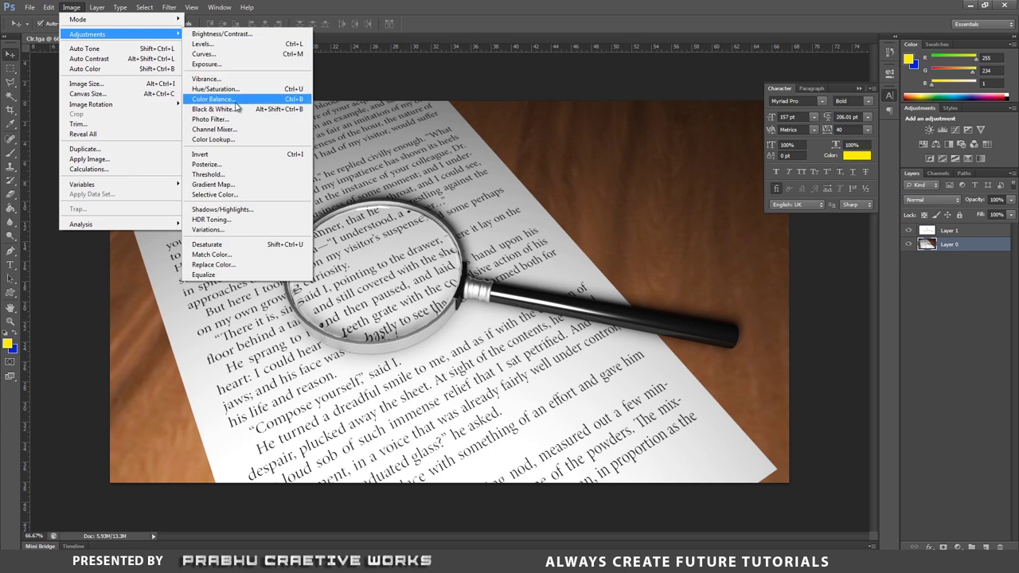
click(207, 65)
drag(534, 158, 708, 166)
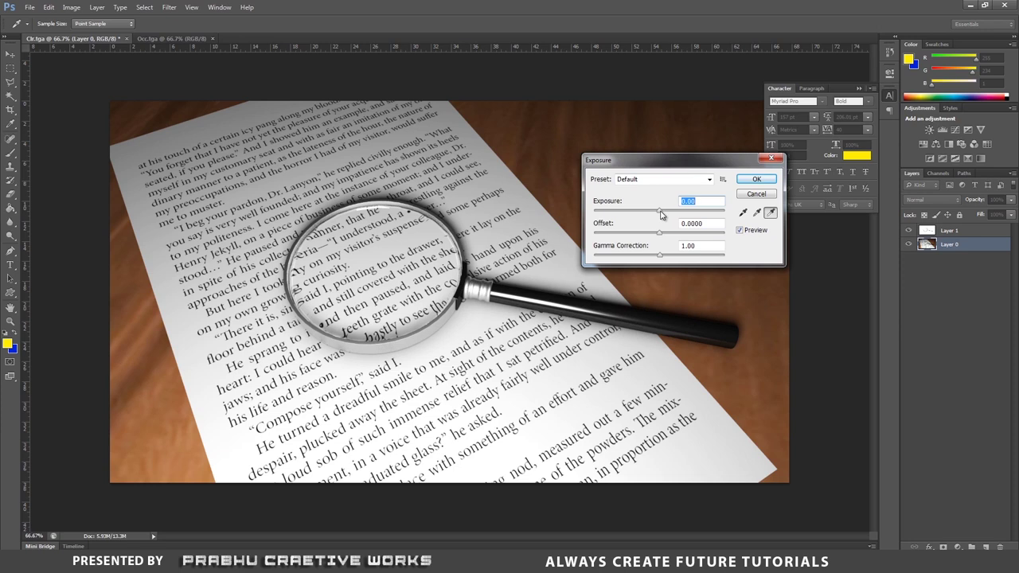
drag(660, 213, 663, 215)
click(693, 201)
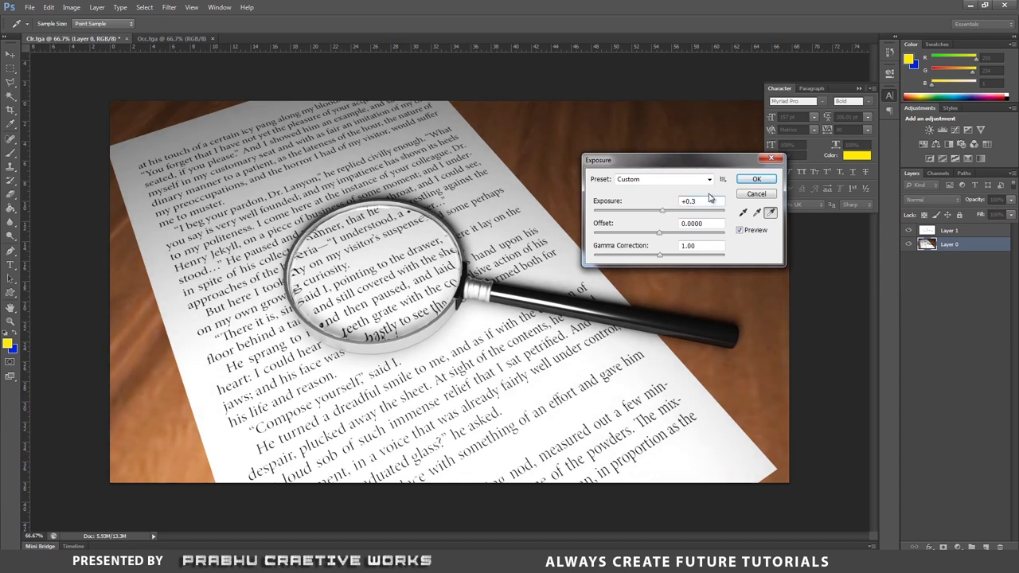
click(756, 179)
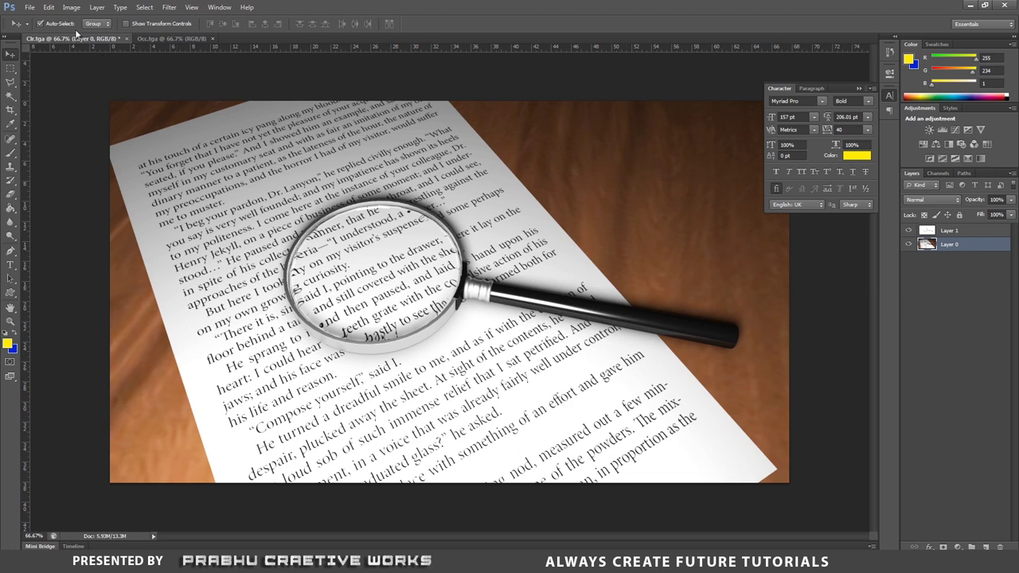
- Save the composite as a JPEG named Magnifying_glass in the project's sourceimages folder at maximum quality 12
click(29, 7)
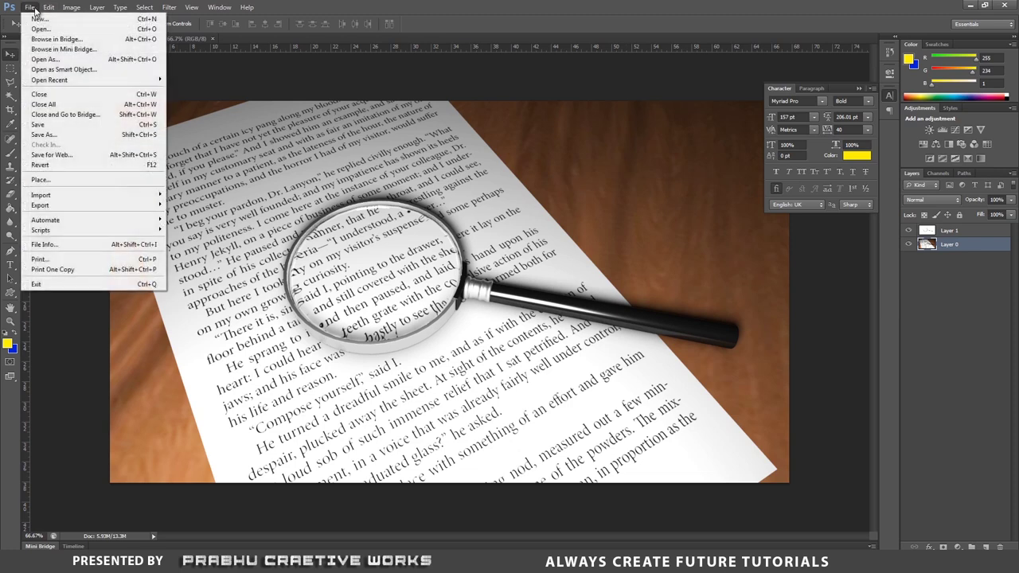
click(57, 137)
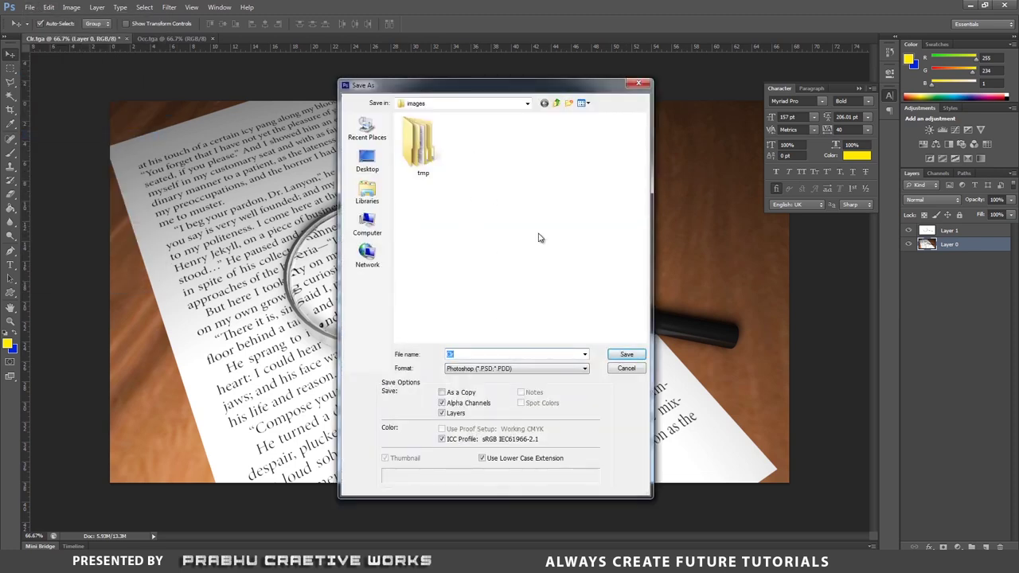
click(555, 103)
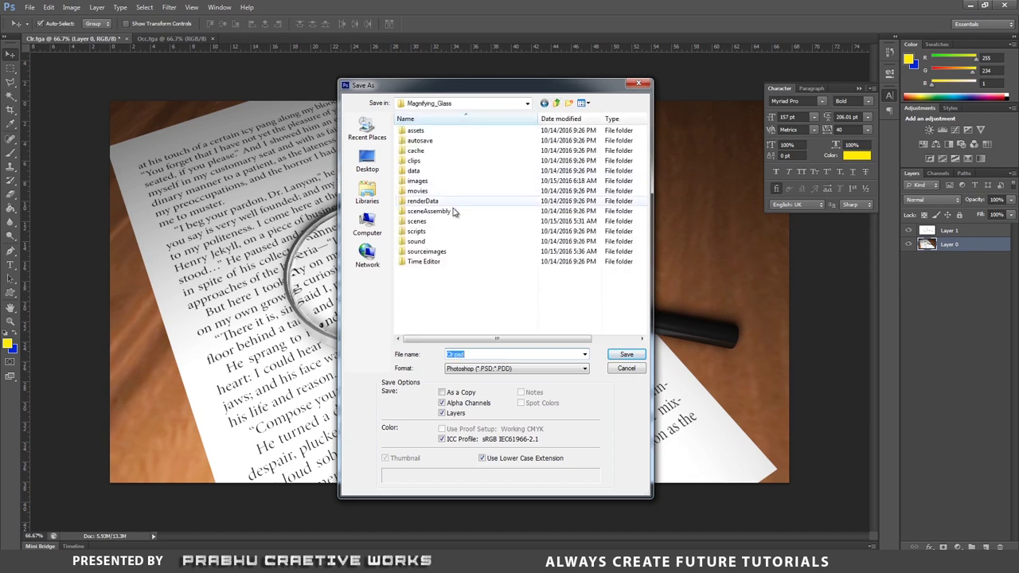
double_click(446, 253)
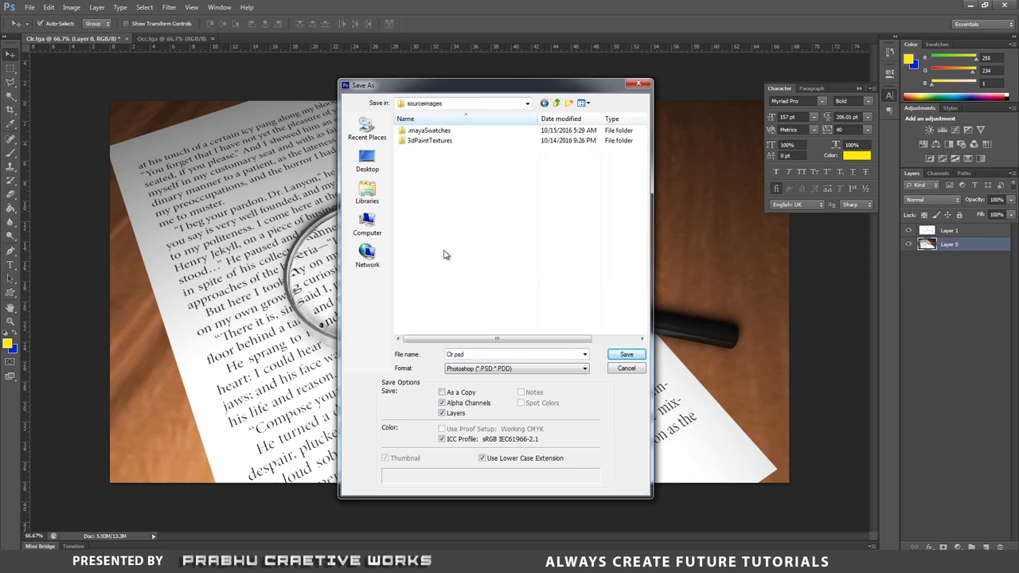
click(481, 368)
click(488, 425)
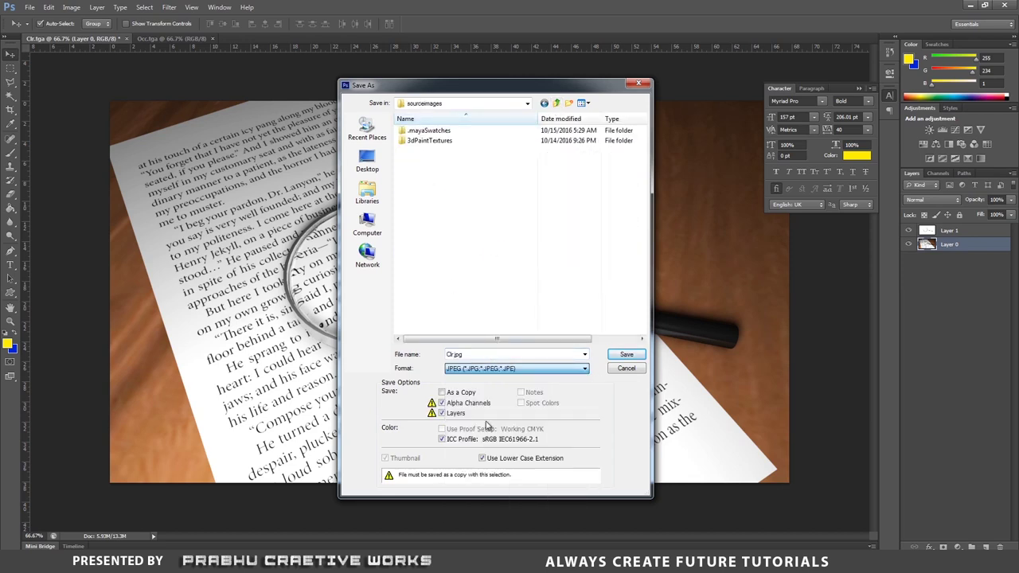
click(475, 355)
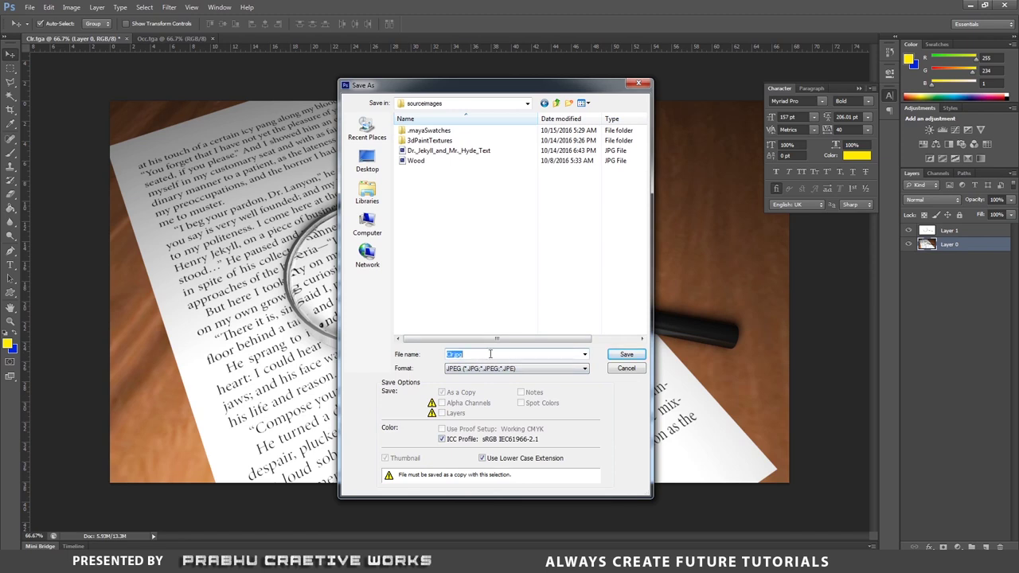
text(Magnifying_glass)
click(627, 355)
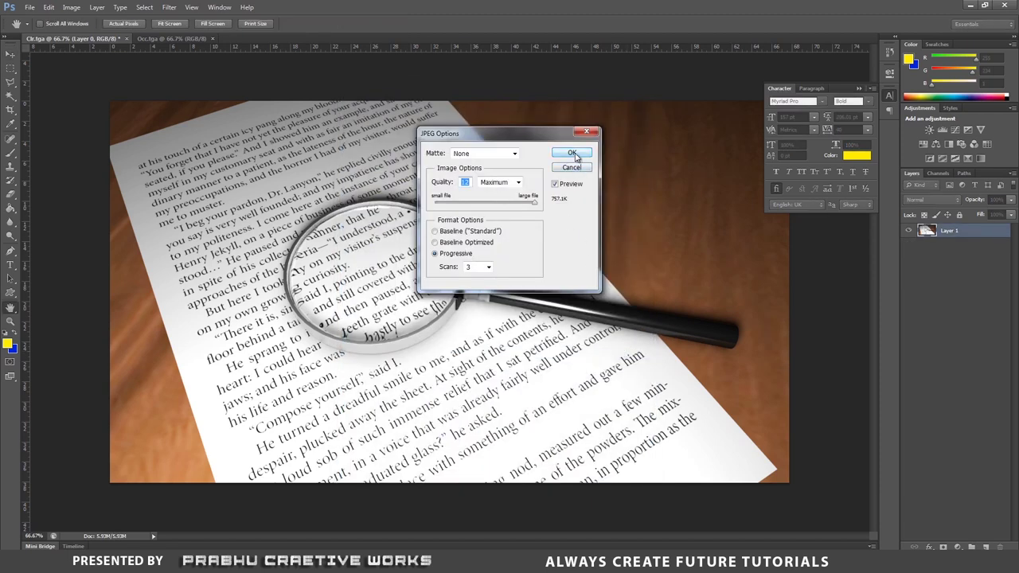
click(534, 204)
click(590, 154)
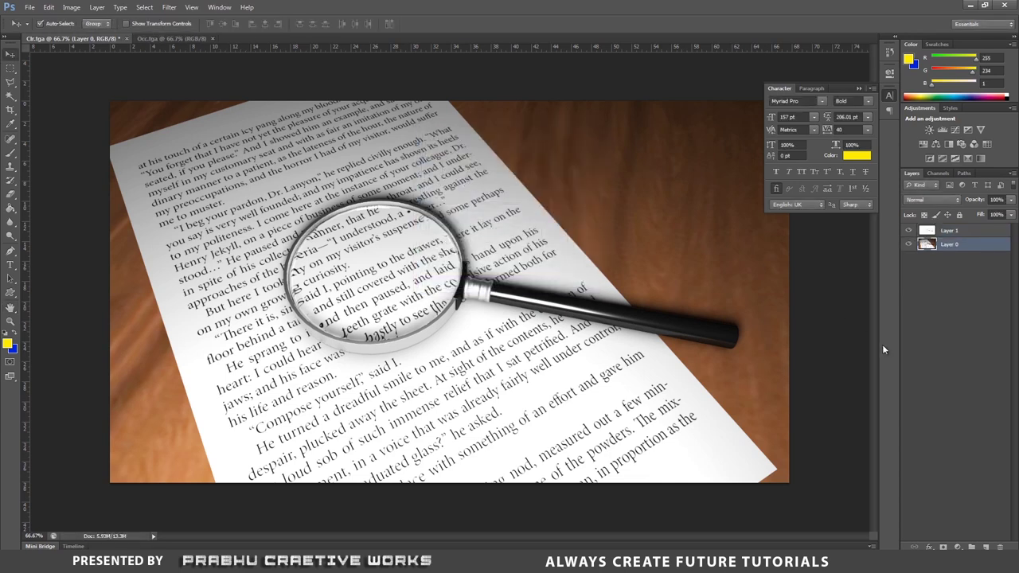